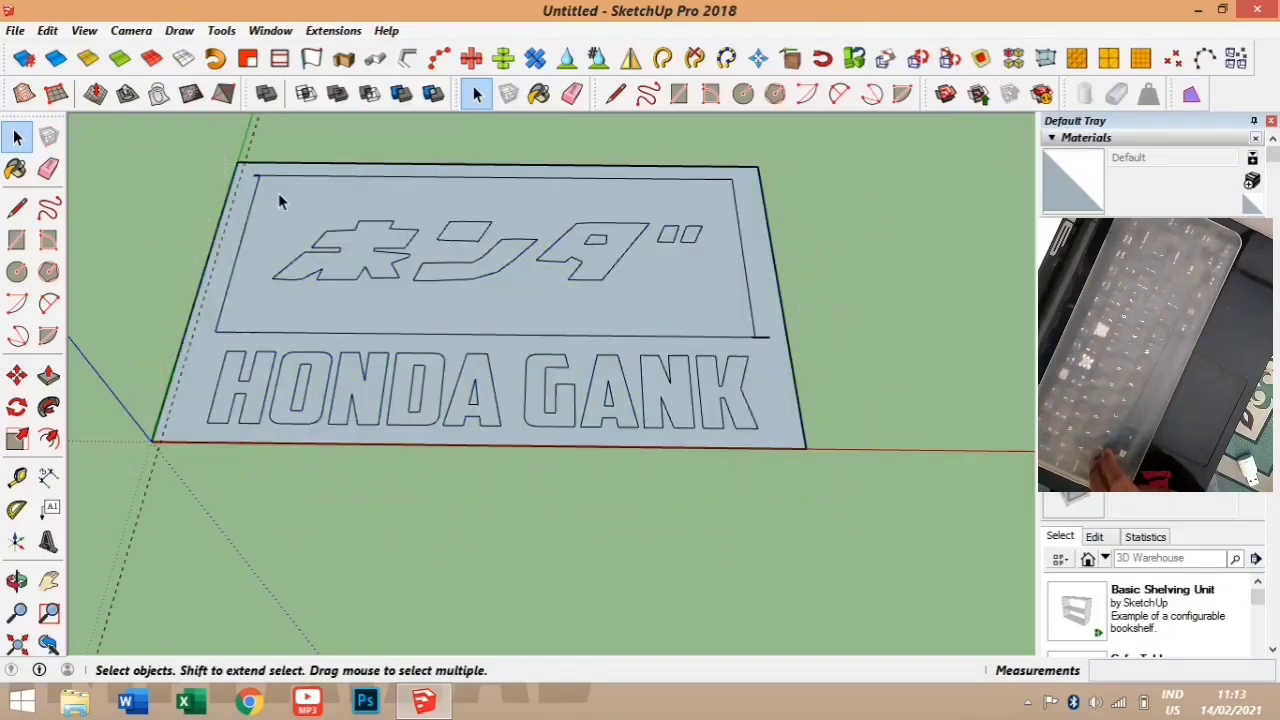
scroll(234, 182, "up", 3)
key("e")
left_click_drag(262, 162, 345, 148)
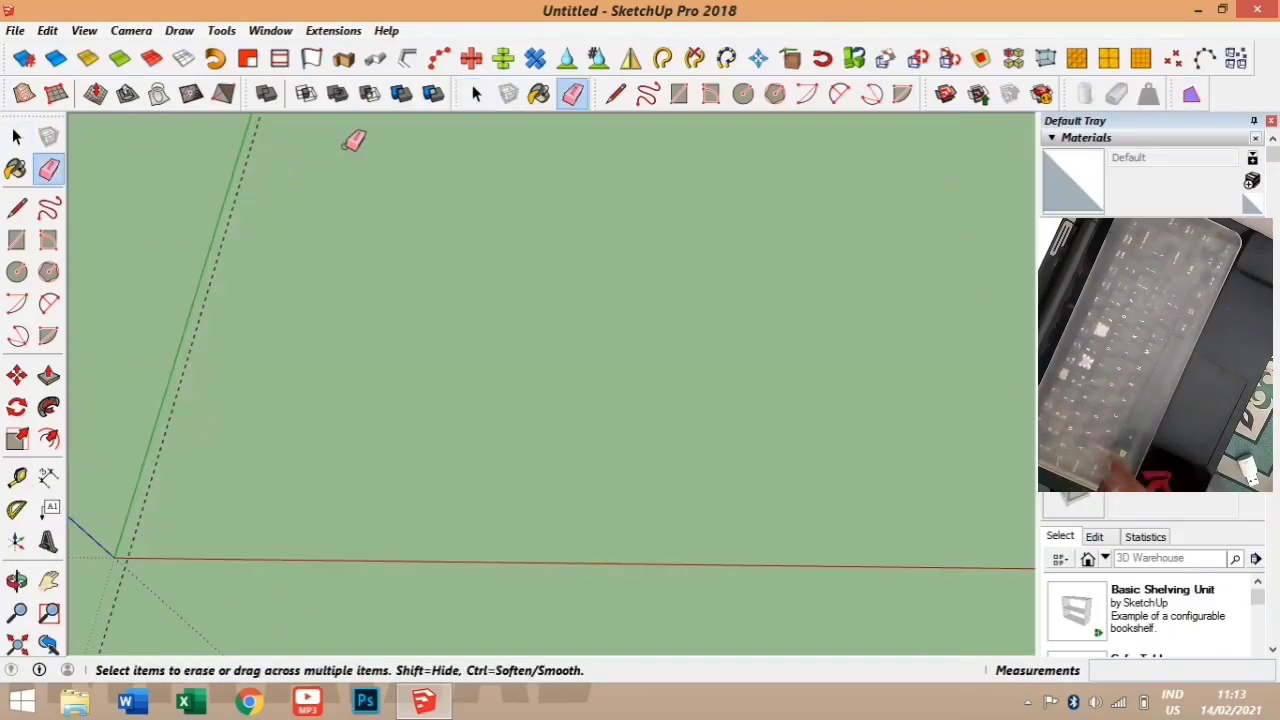
key("ctrl+z")
- Open the sign group for editing and erase the overhanging line ends at the corners of the inner rectangle
left_click(16, 136)
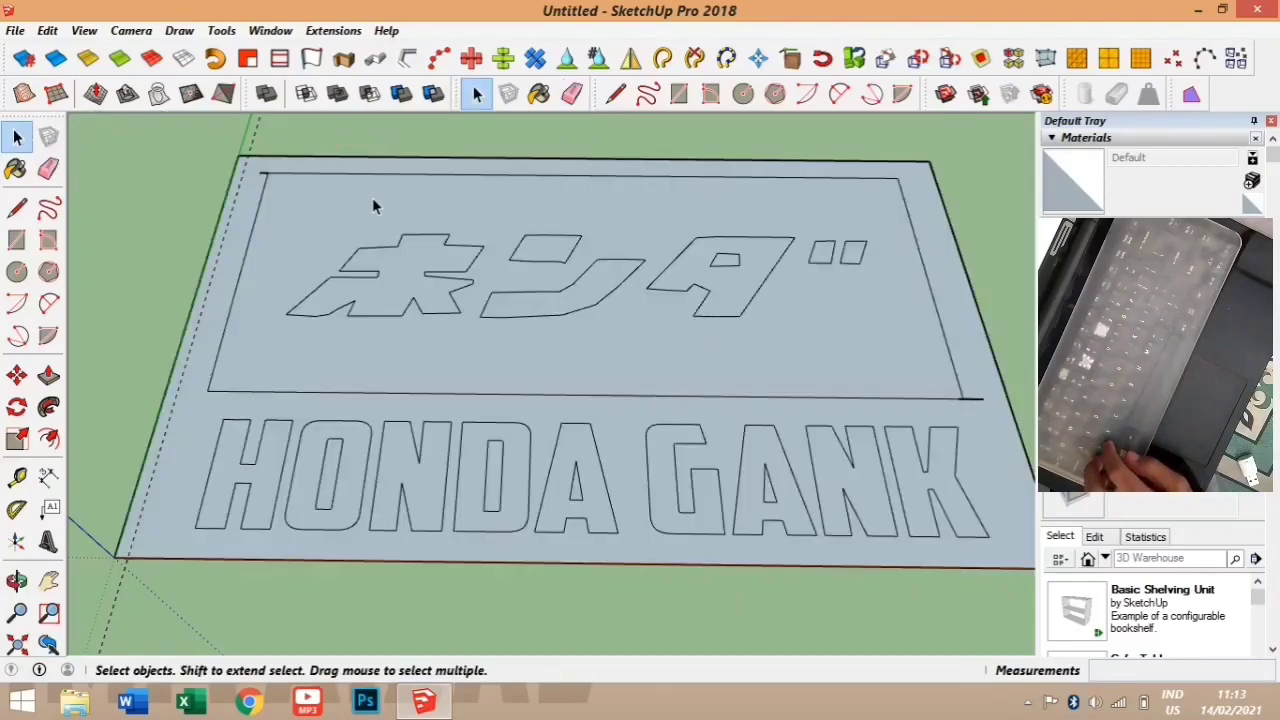
double_click(372, 198)
key("e")
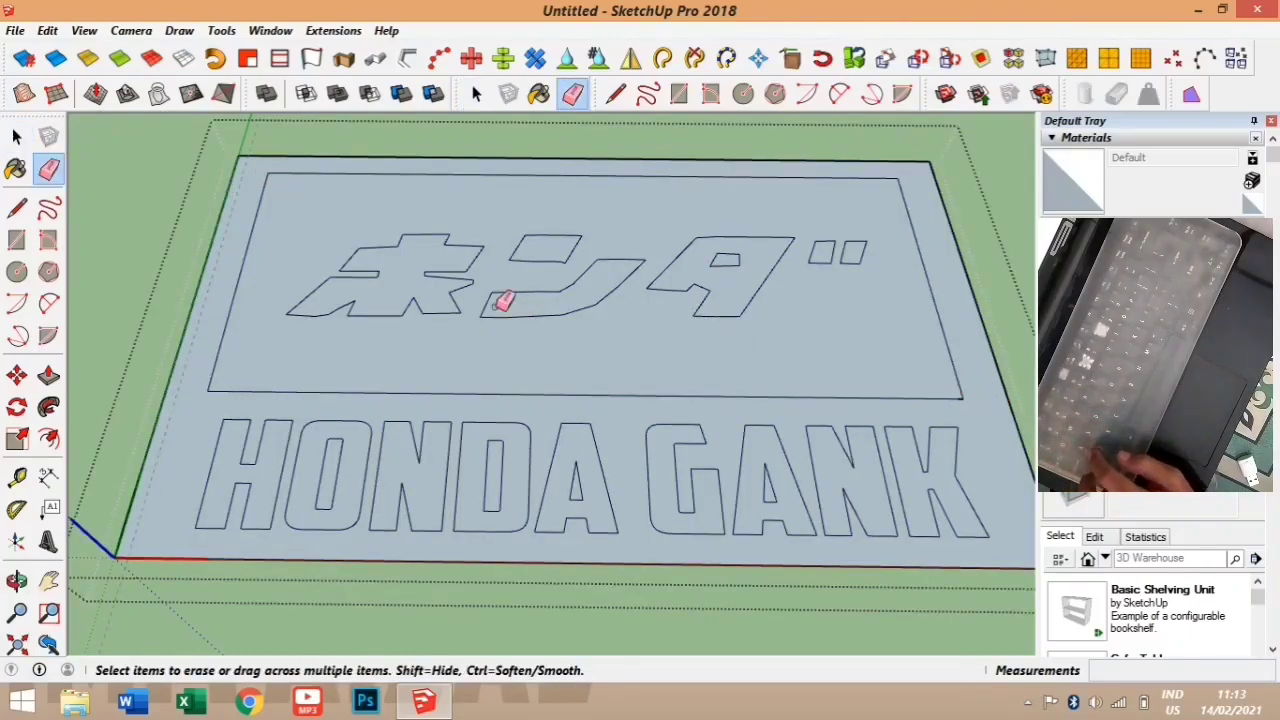
scroll(503, 302, "down", 3)
- Select only the face around the katakana lettering inside the inner rectangle and cut it from the sign
key("space")
mouse_move(265, 157)
left_mouse_down()
mouse_move(631, 293)
mouse_move(928, 557)
left_mouse_up()
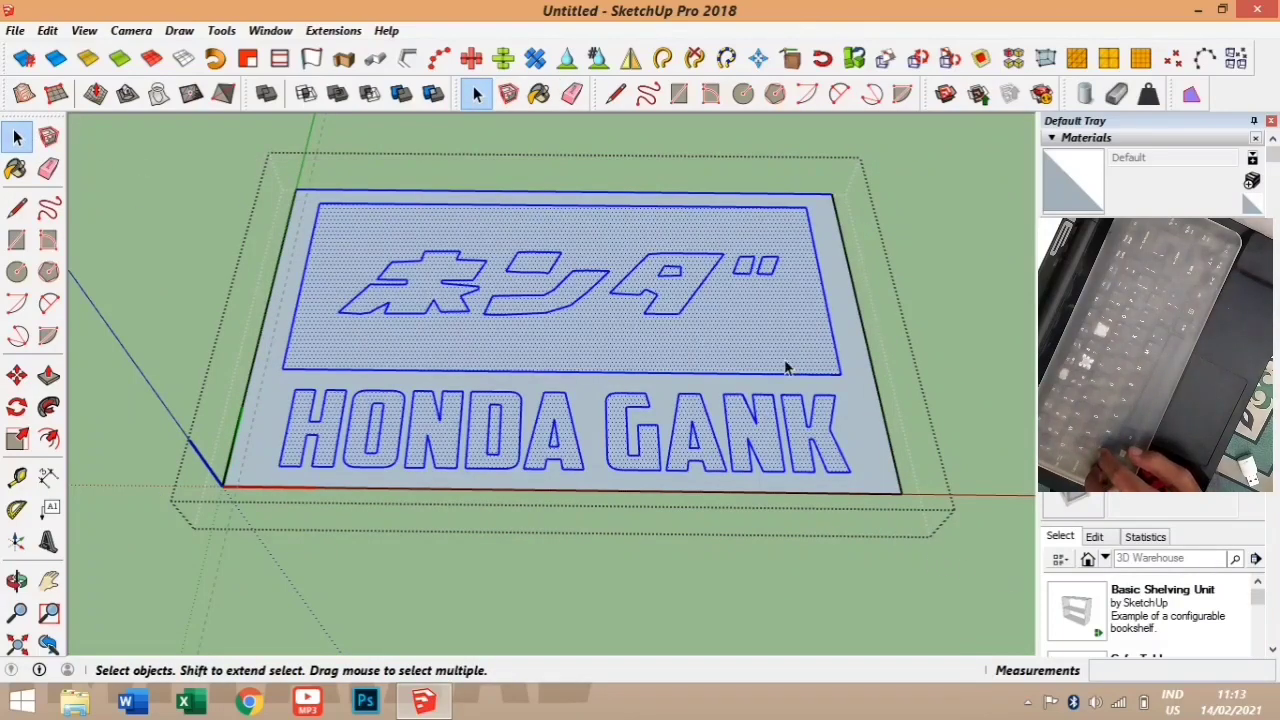
key("Escape")
triple_click(332, 211)
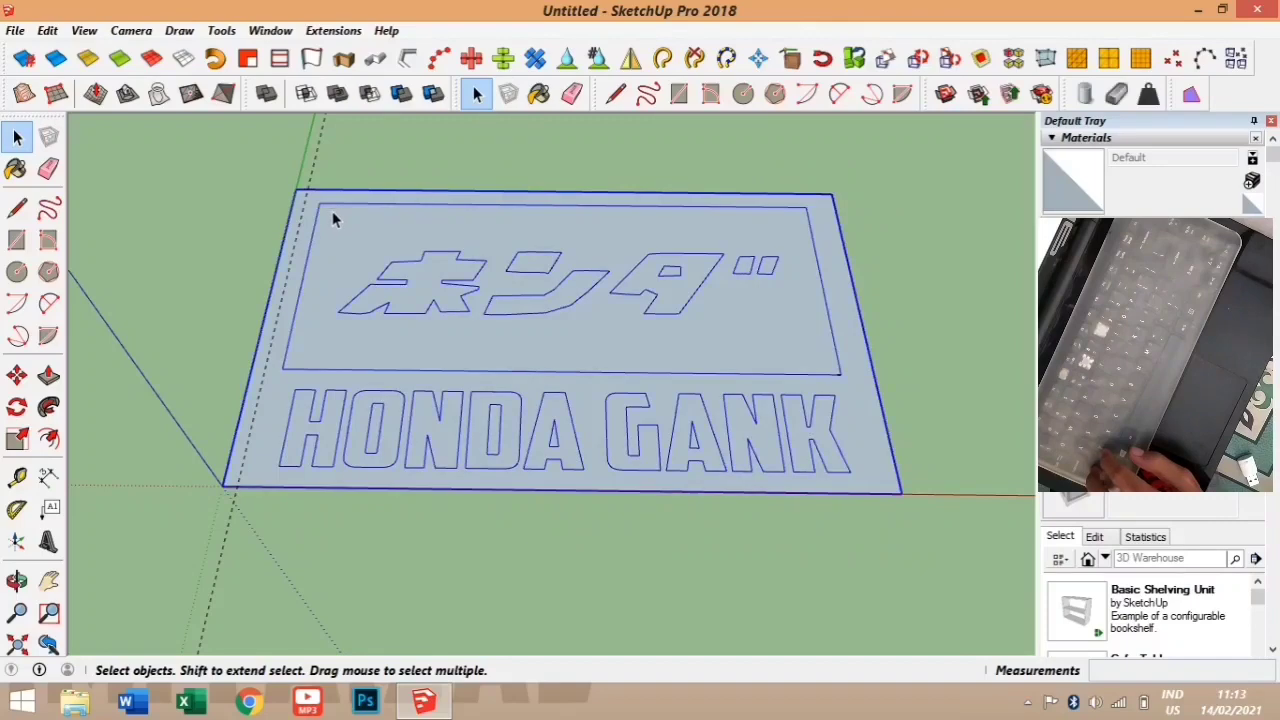
triple_click(369, 235)
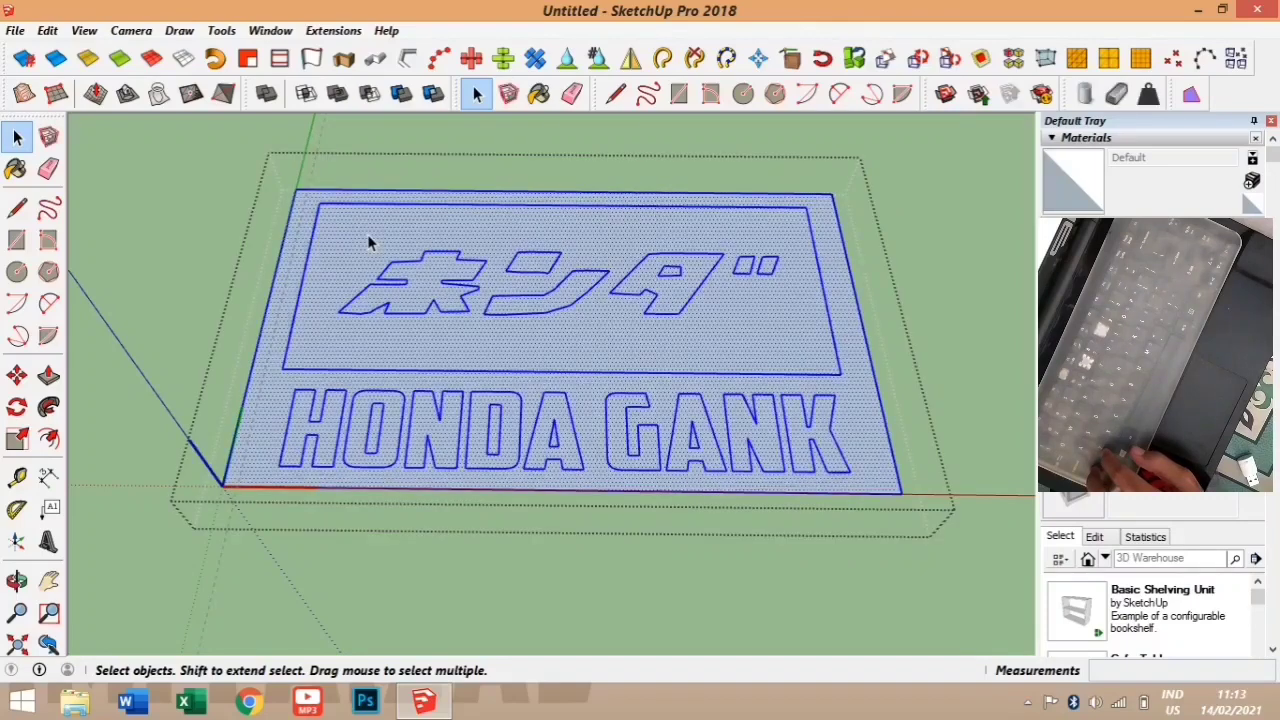
left_click(368, 235)
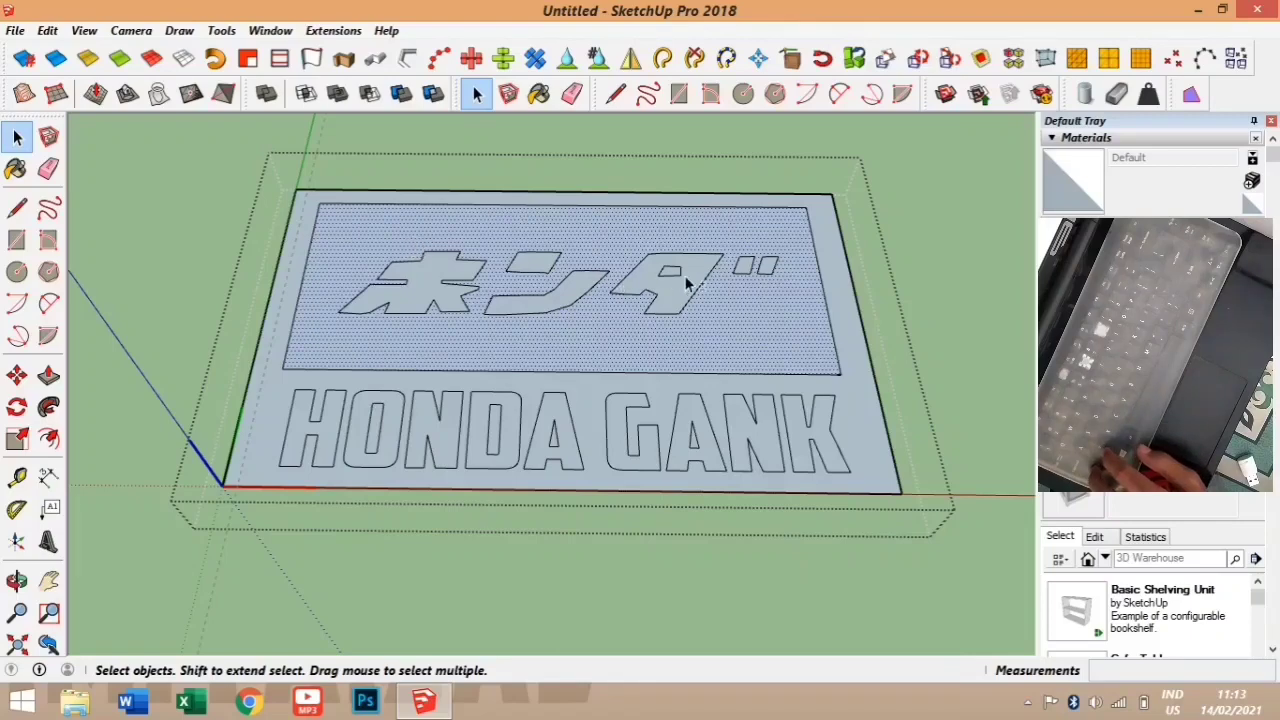
scroll(670, 280, "down", 4)
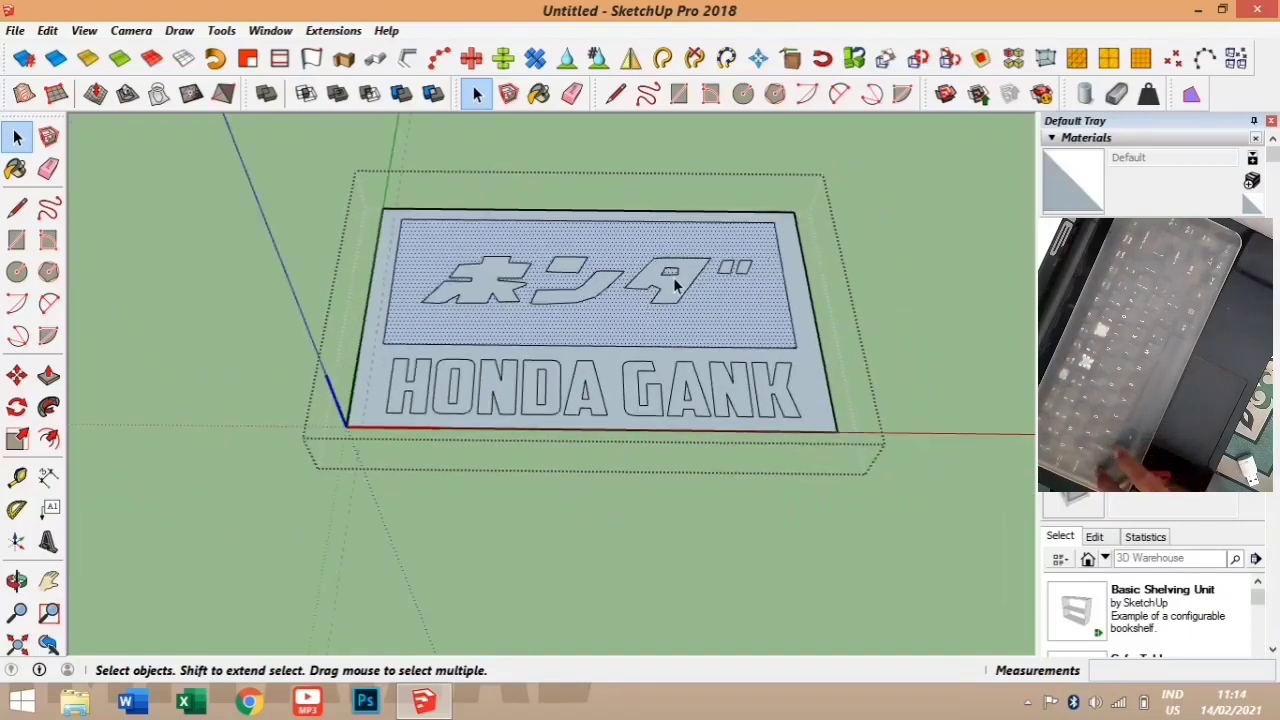
left_click(407, 309)
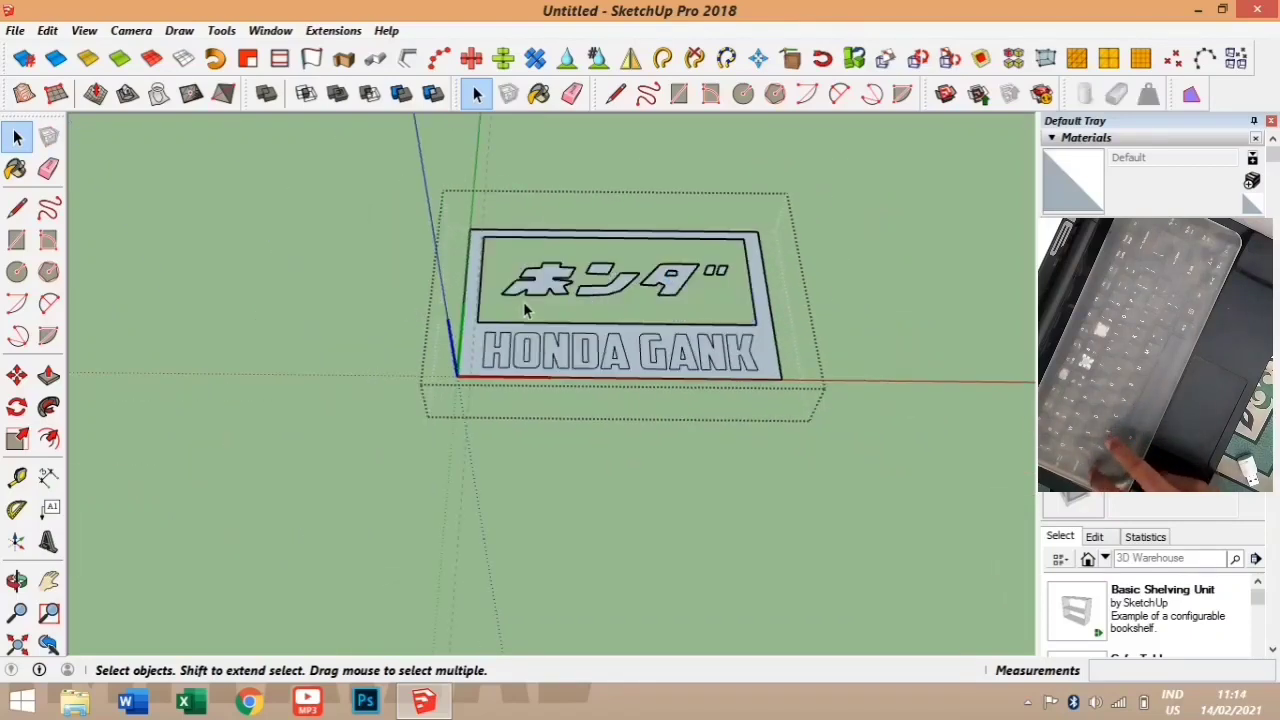
- Paste the cut katakana panel to the left of the sign within the open group, and leave the group
key("ctrl+v")
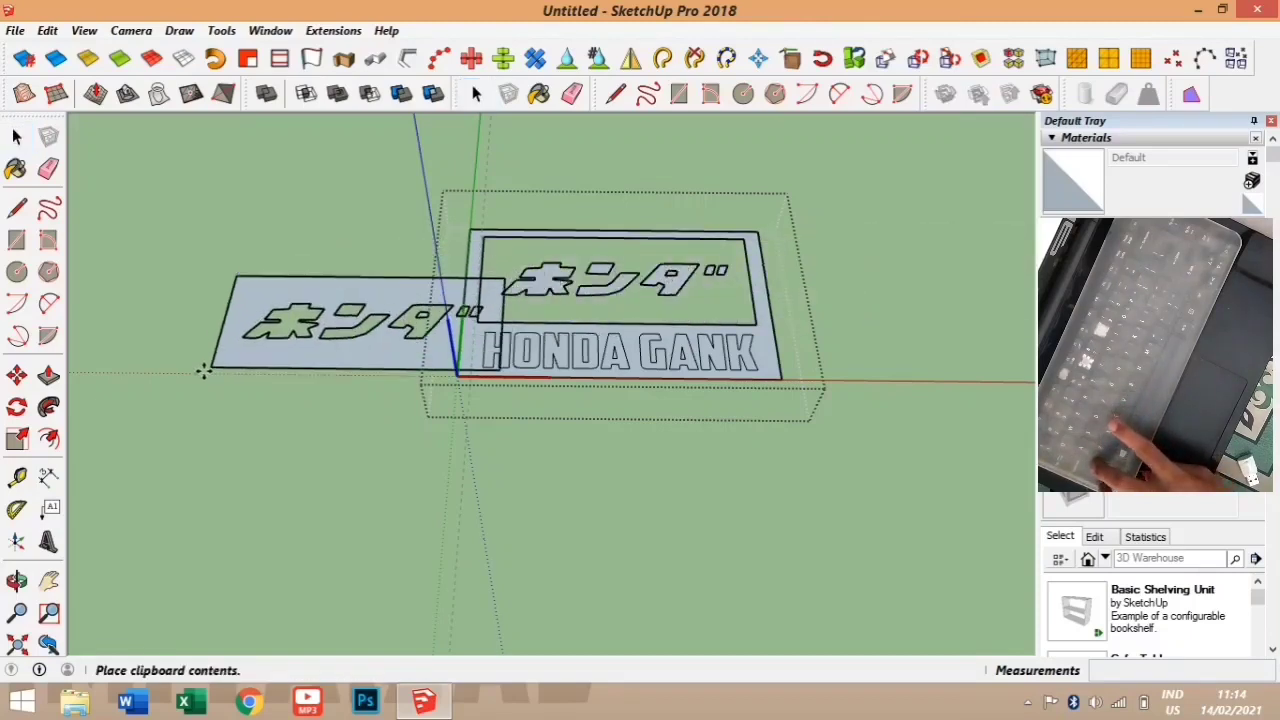
left_click(109, 321)
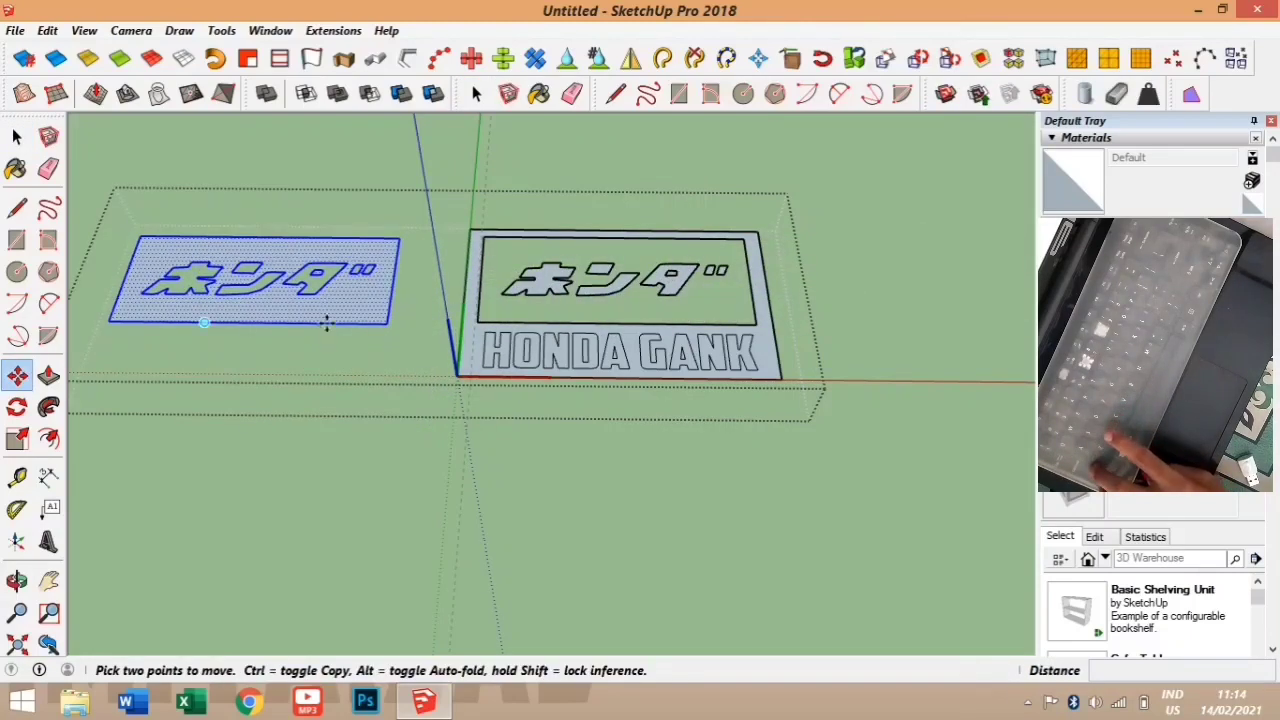
left_click(476, 93)
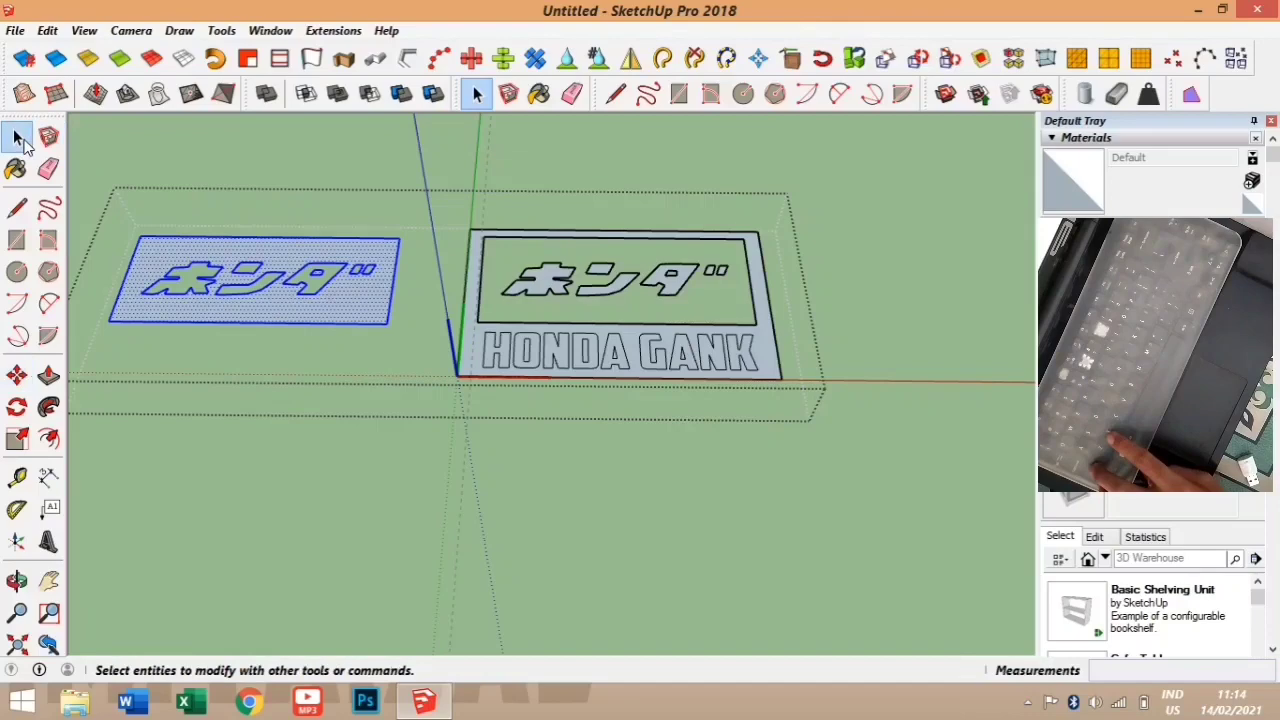
left_click(487, 200)
key("e")
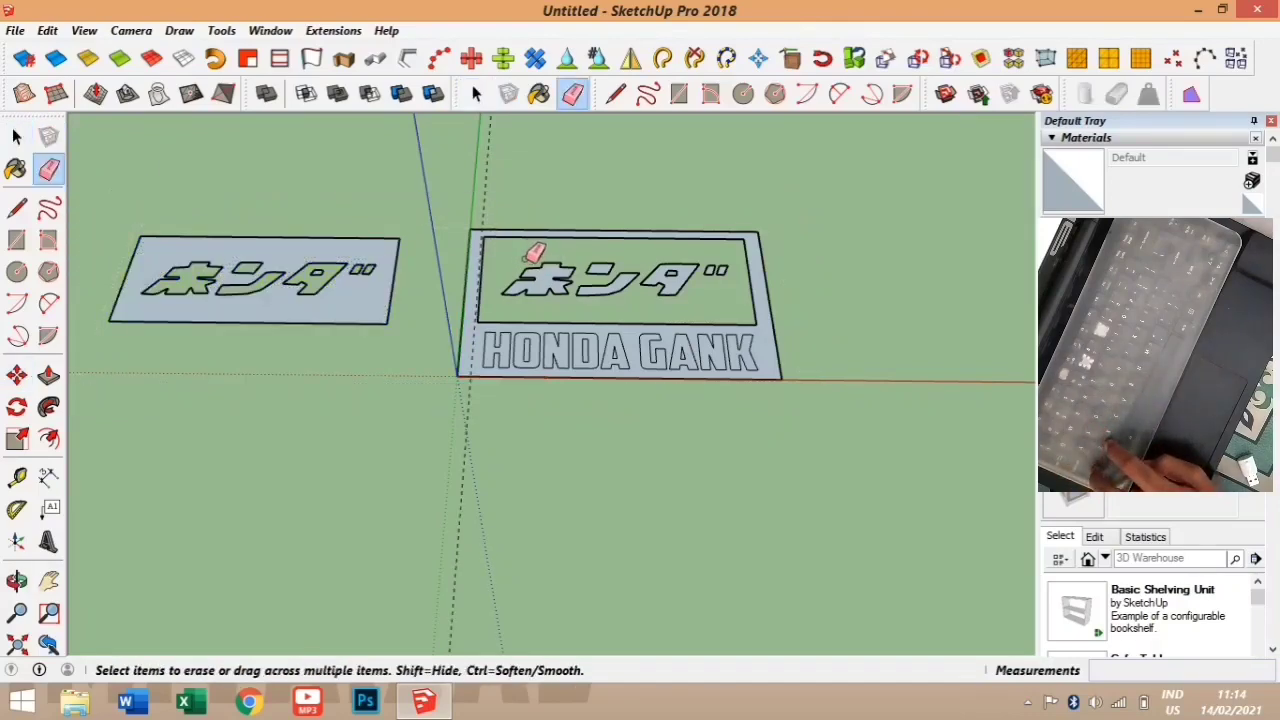
left_click(476, 93)
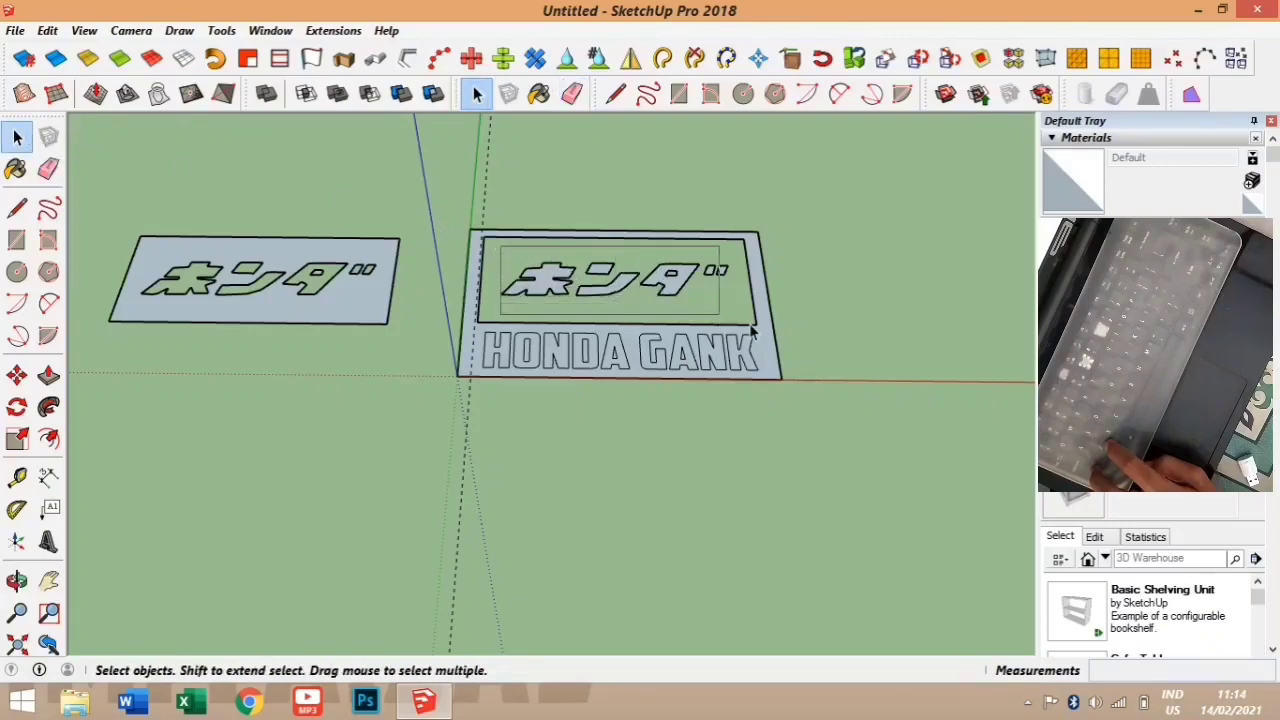
triple_click(724, 282)
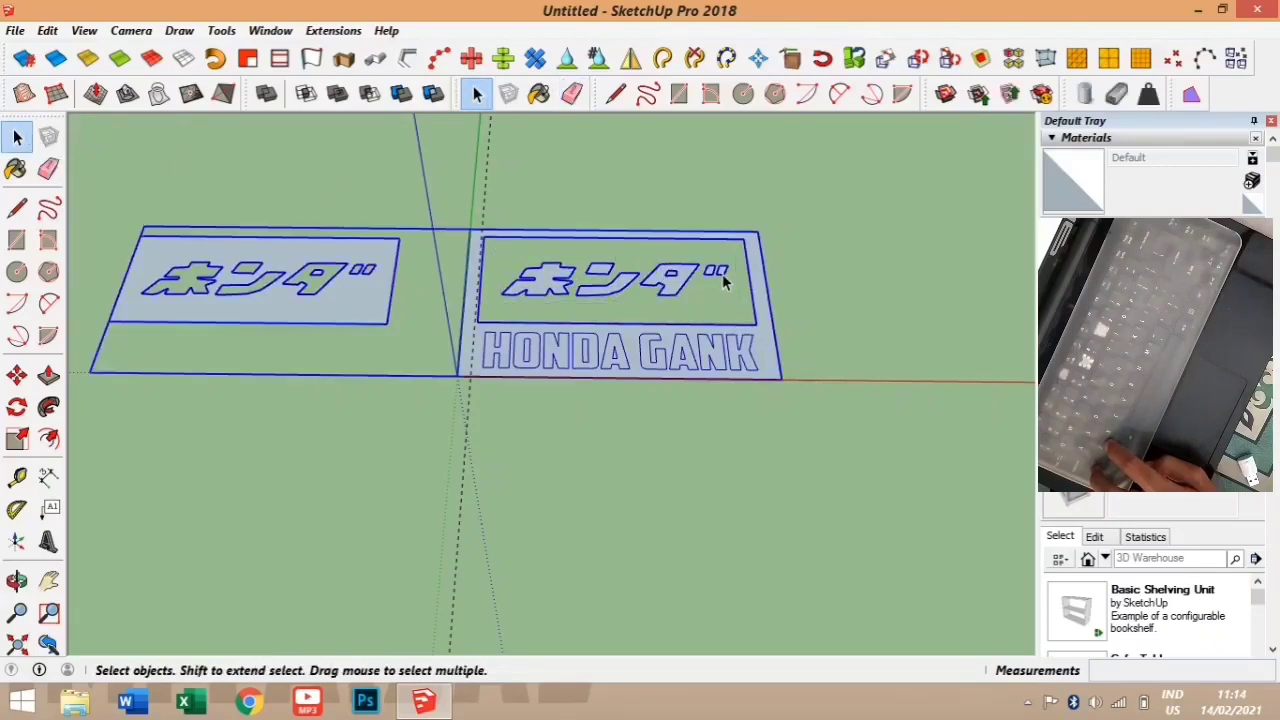
- Remove the pasted katakana panel from inside the group and paste it outside the group, left of the sign
double_click(368, 290)
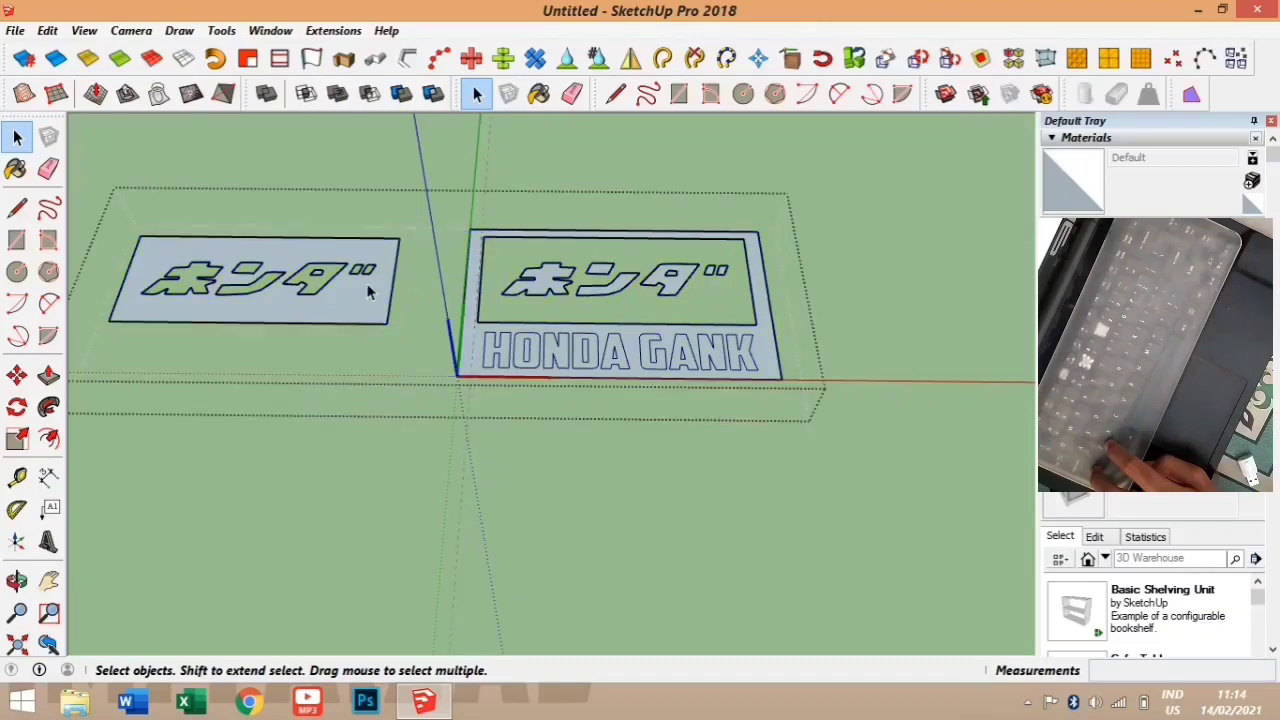
left_click(270, 266)
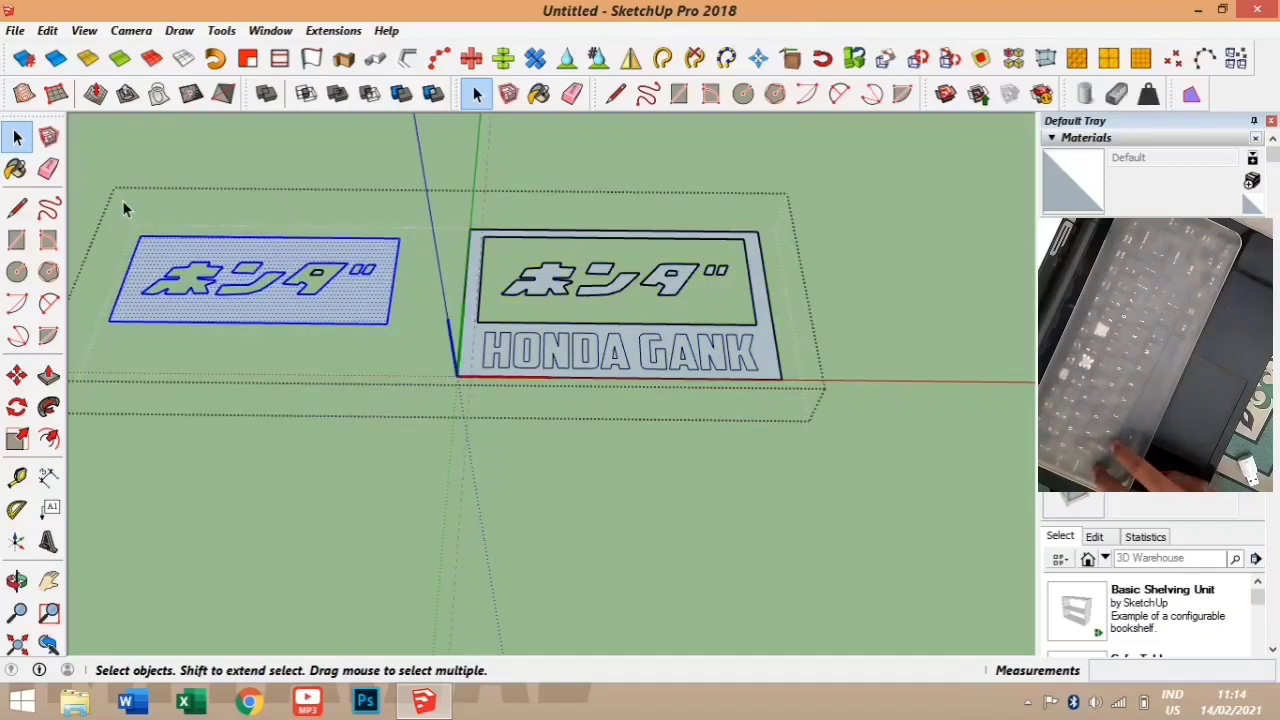
left_click_drag(106, 197, 367, 350)
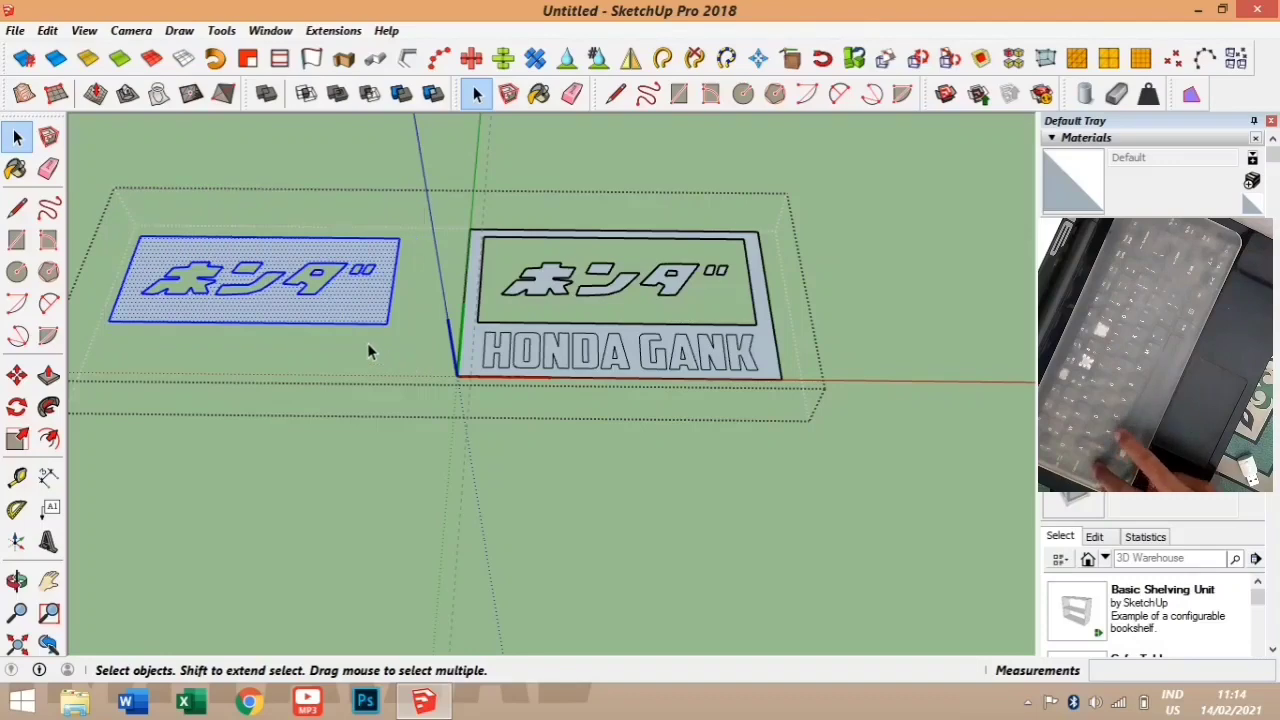
key("Delete")
left_click(329, 183)
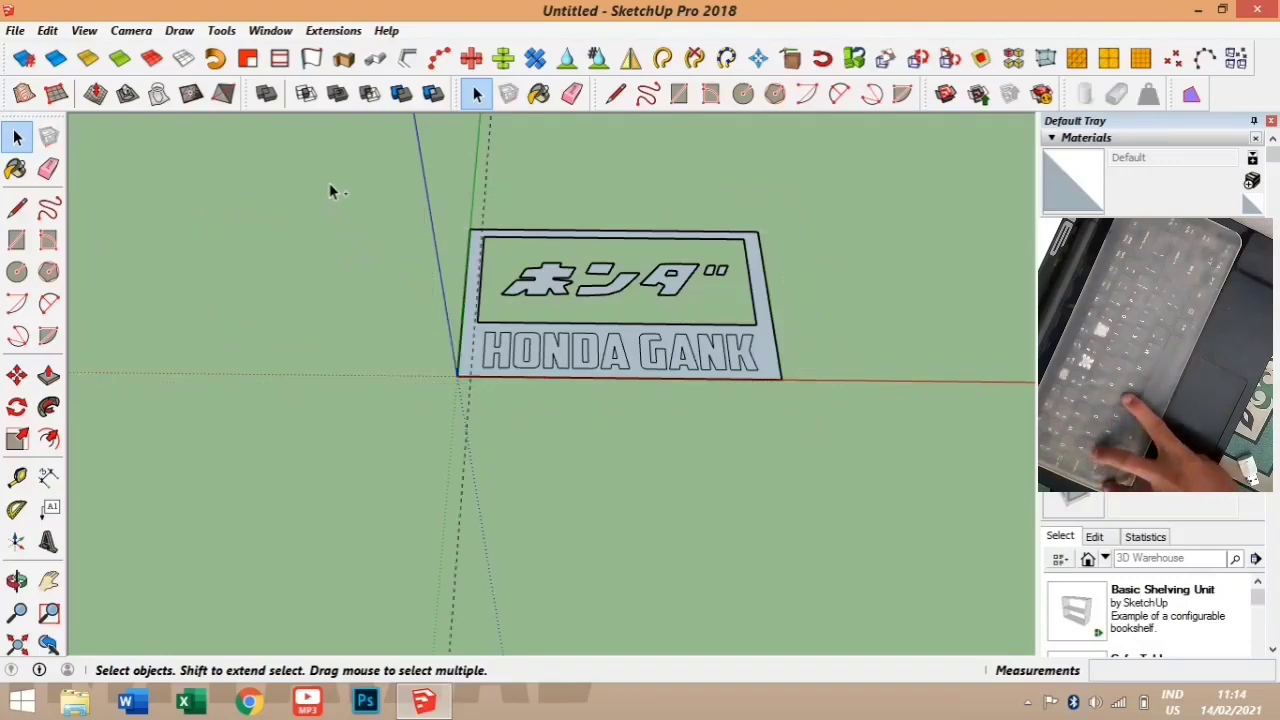
key("ctrl+v")
left_click(106, 334)
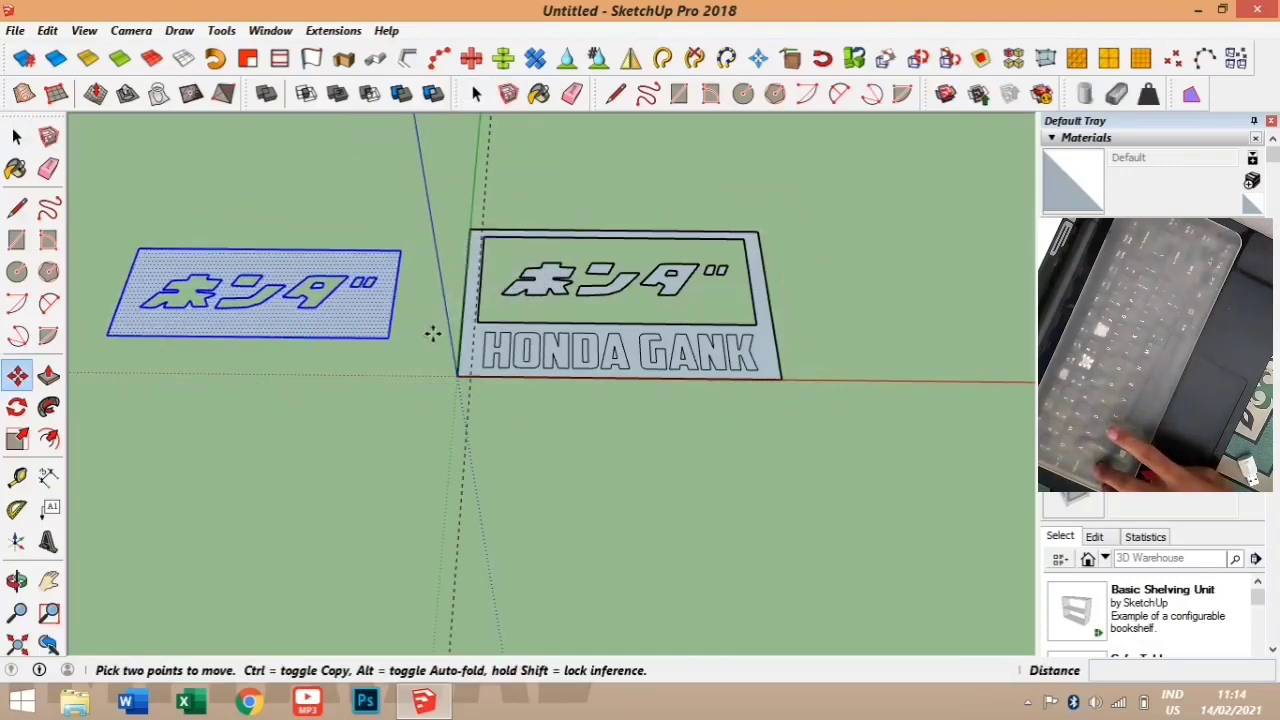
left_click(16, 137)
- Open the sign group, select only the faces of all the HONDA GANK letters and cut them
scroll(686, 357, "up", 2)
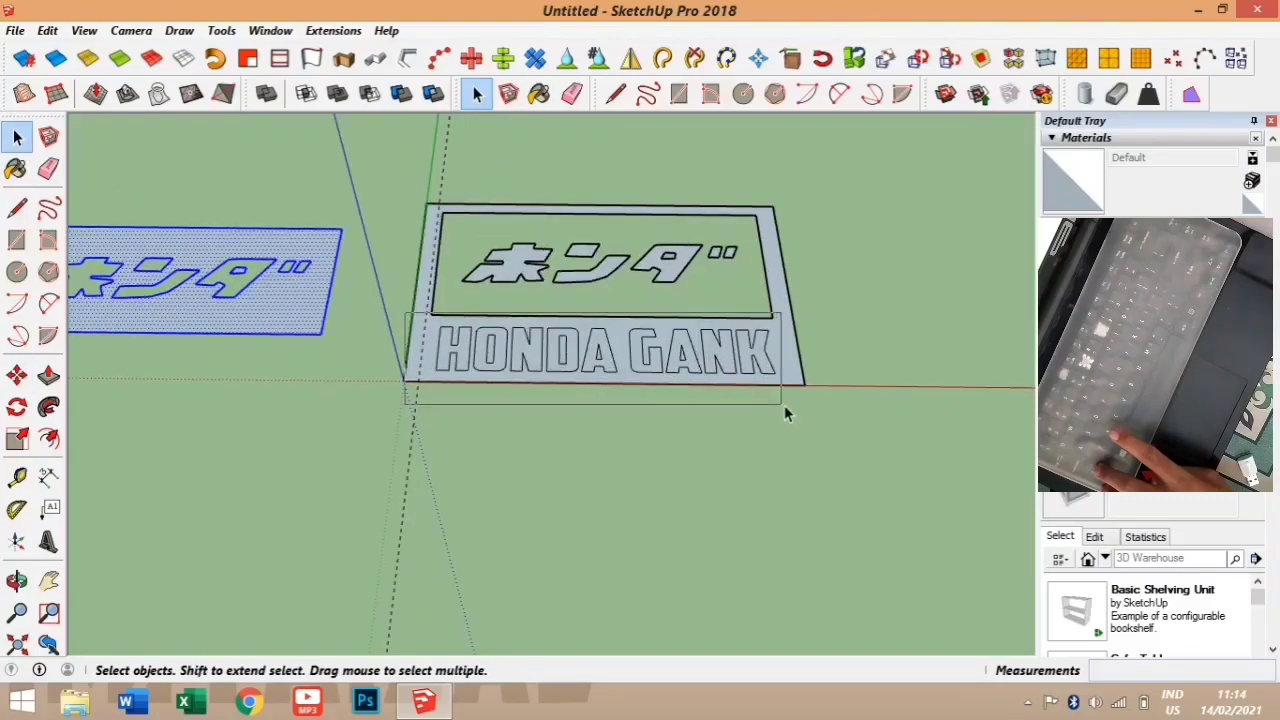
left_click_drag(784, 407, 790, 410)
double_click(453, 350)
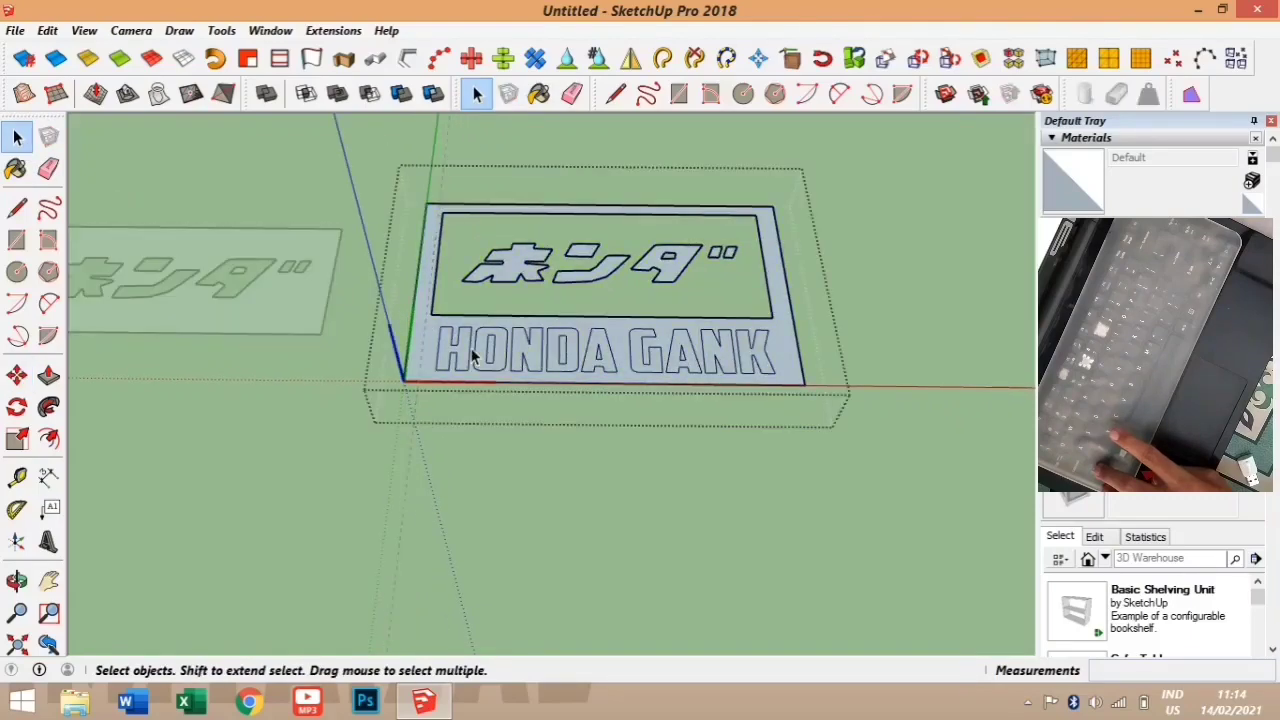
left_click_drag(648, 386, 781, 404)
scroll(635, 370, "up", 2)
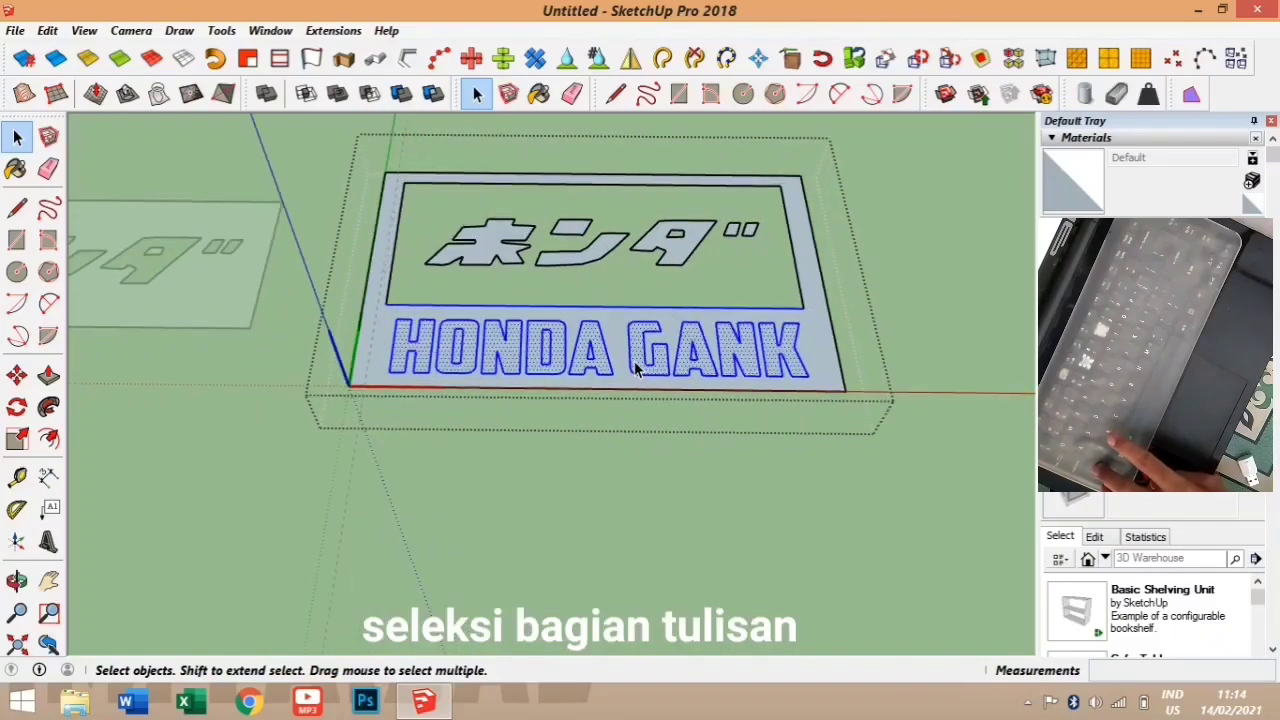
left_click(410, 337)
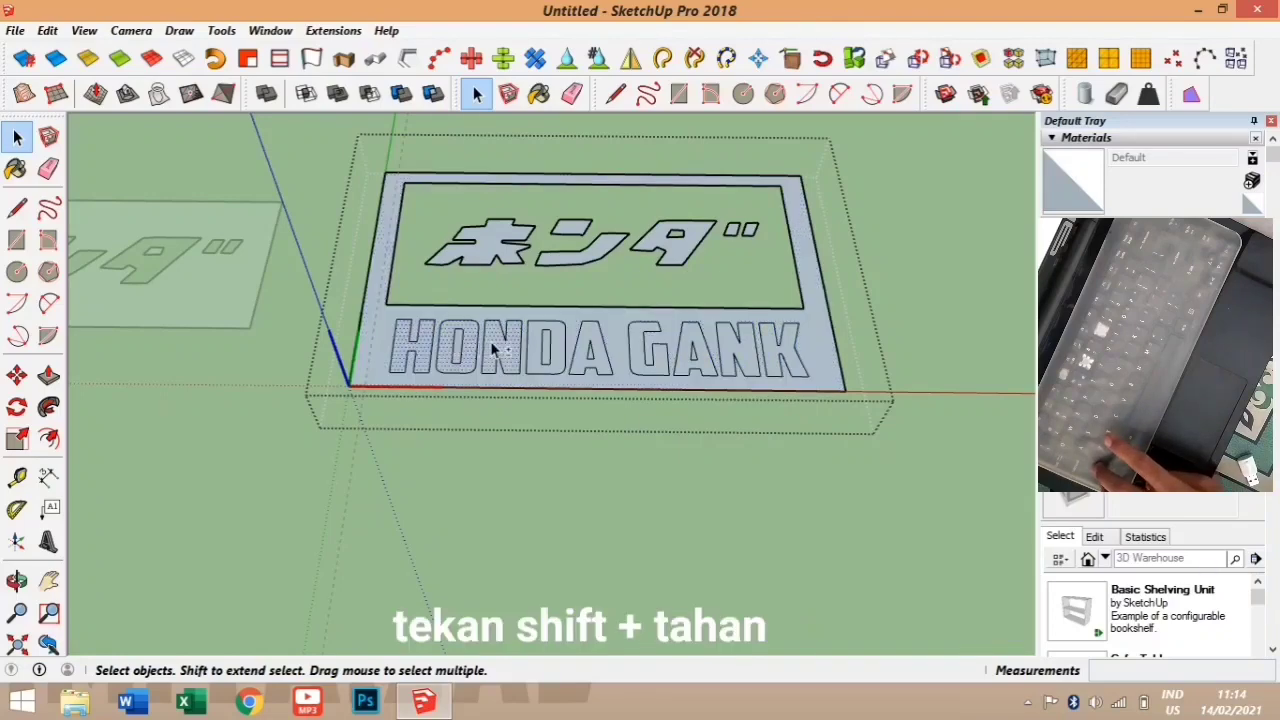
left_click(580, 346, "shift")
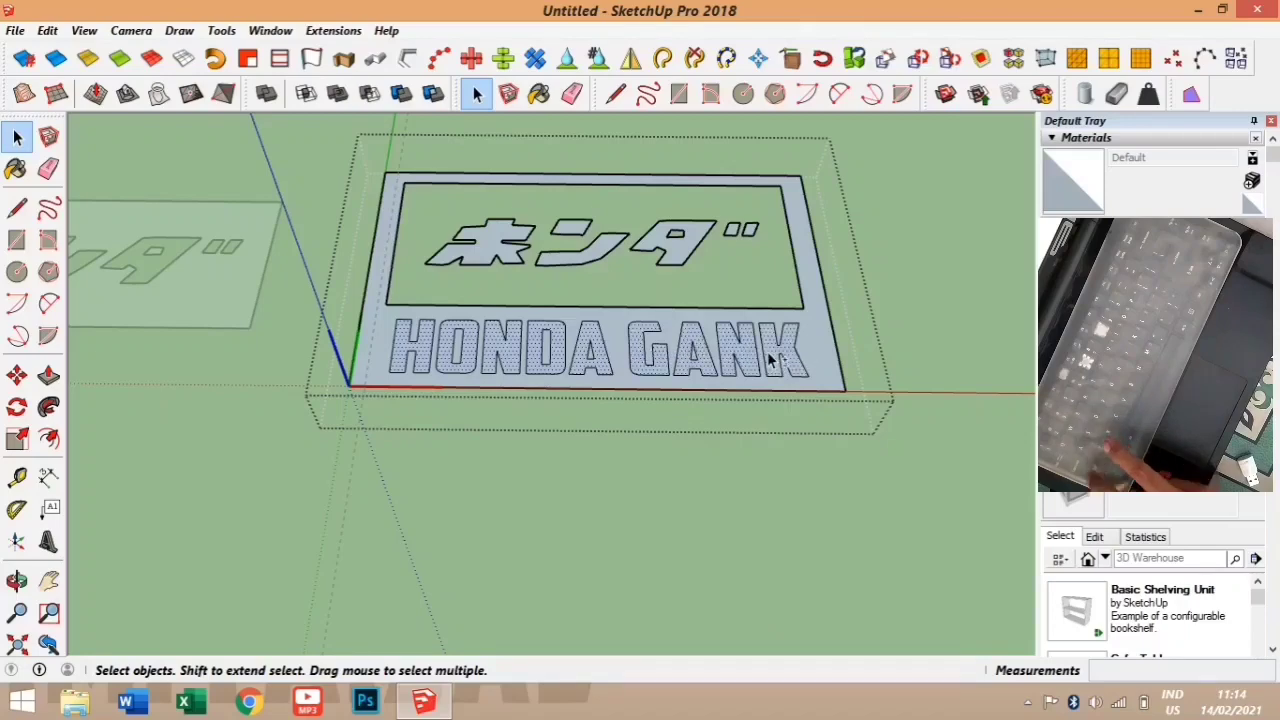
key("ctrl+x")
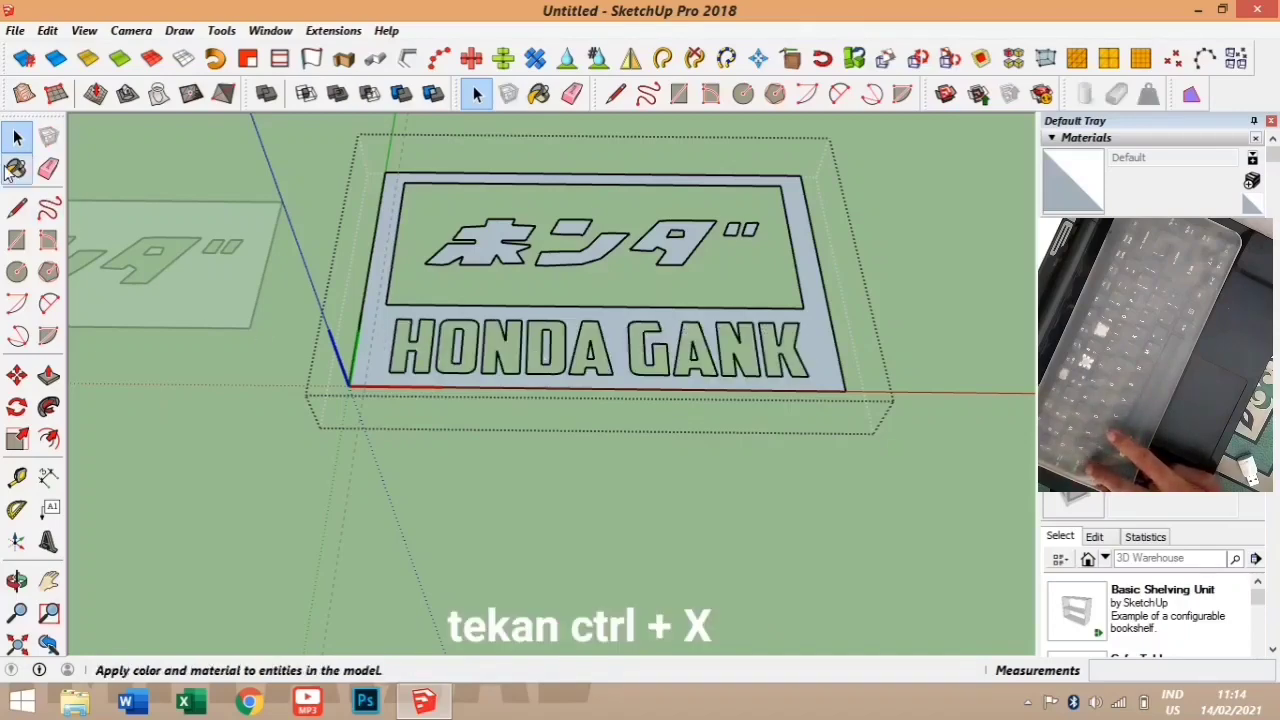
- Leave the sign group and paste the HONDA GANK letters directly below the separate katakana panel
left_click(160, 344)
scroll(197, 347, "down", 2)
scroll(197, 347, "down", 2)
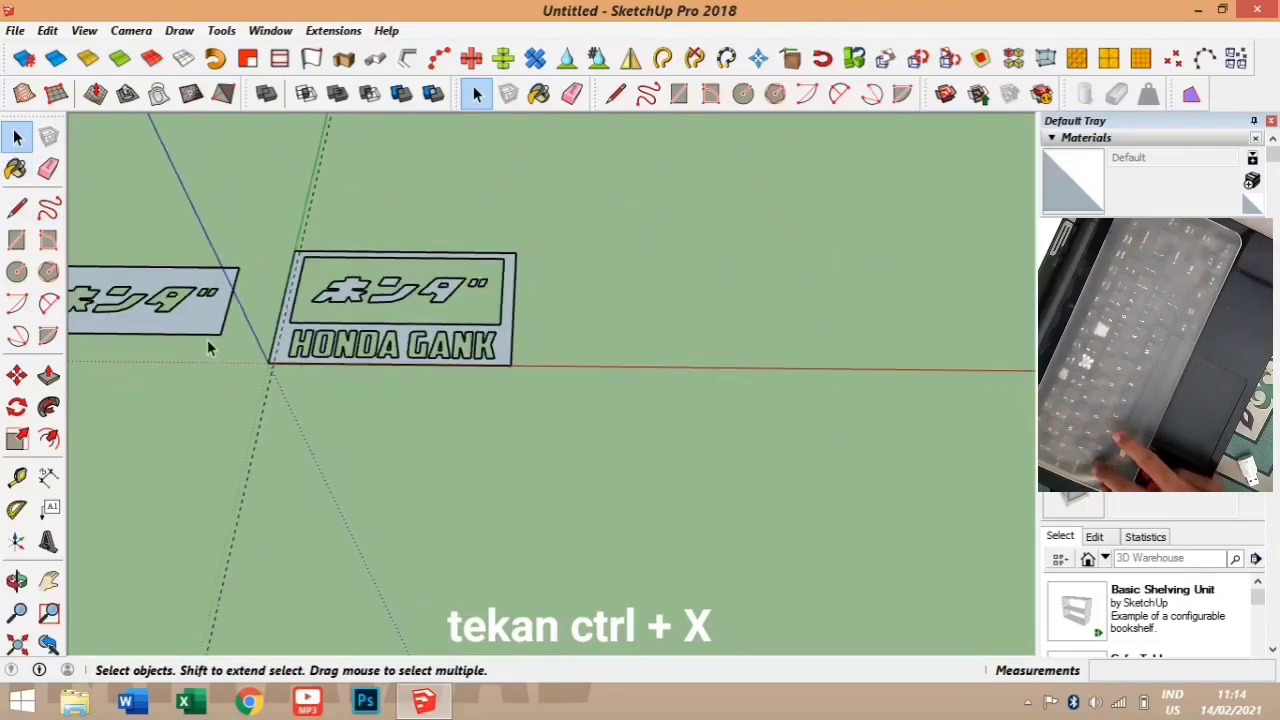
key("h")
left_click_drag(200, 337, 531, 400)
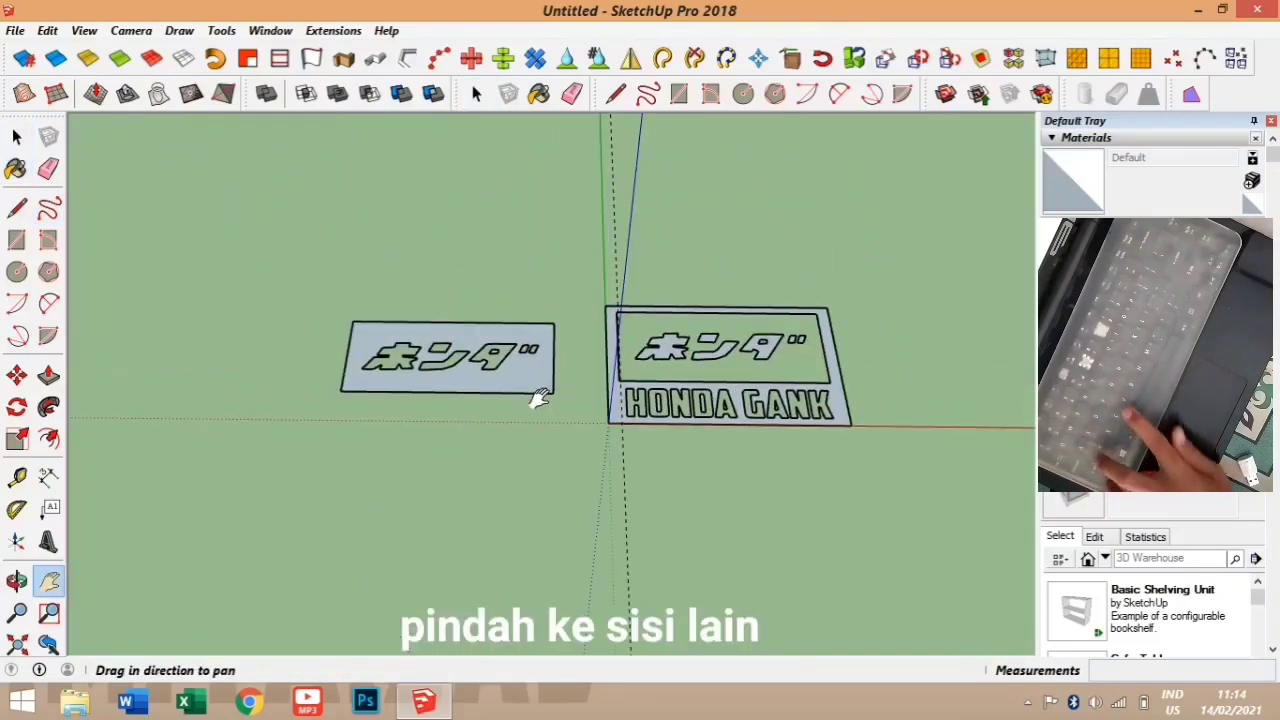
key("ctrl+v")
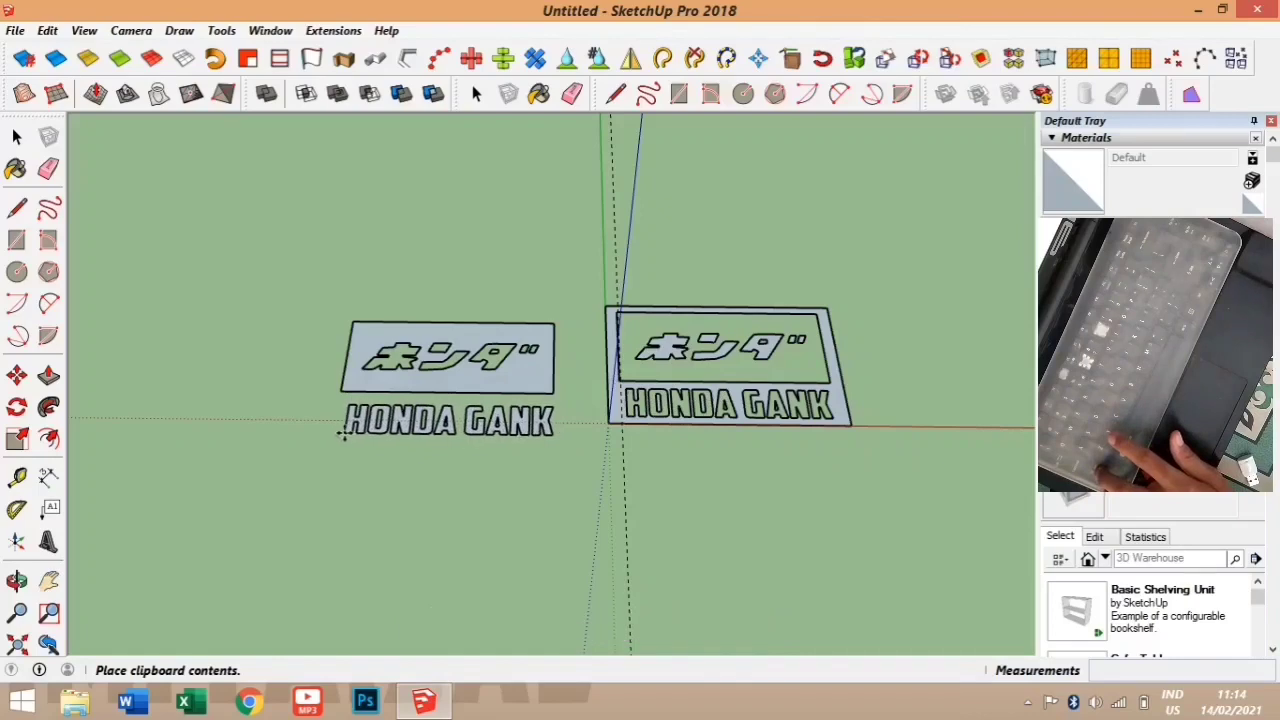
left_click(343, 430)
left_click(16, 140)
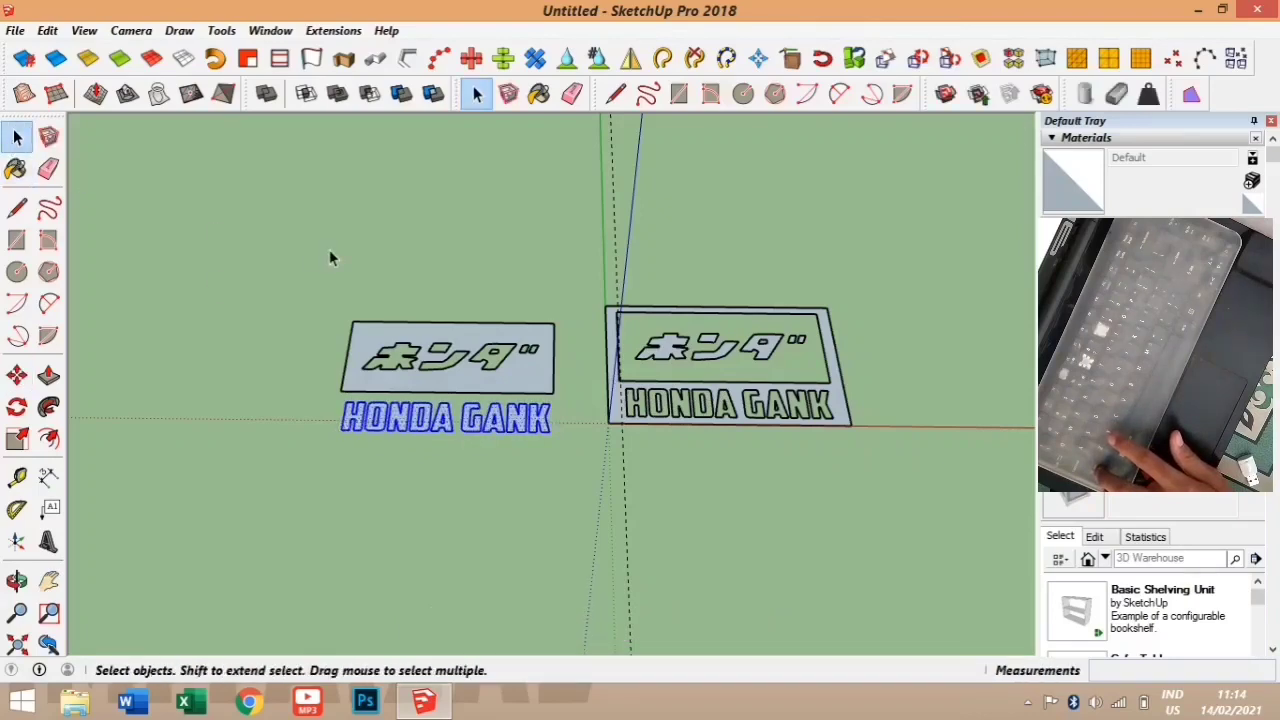
left_click(360, 268)
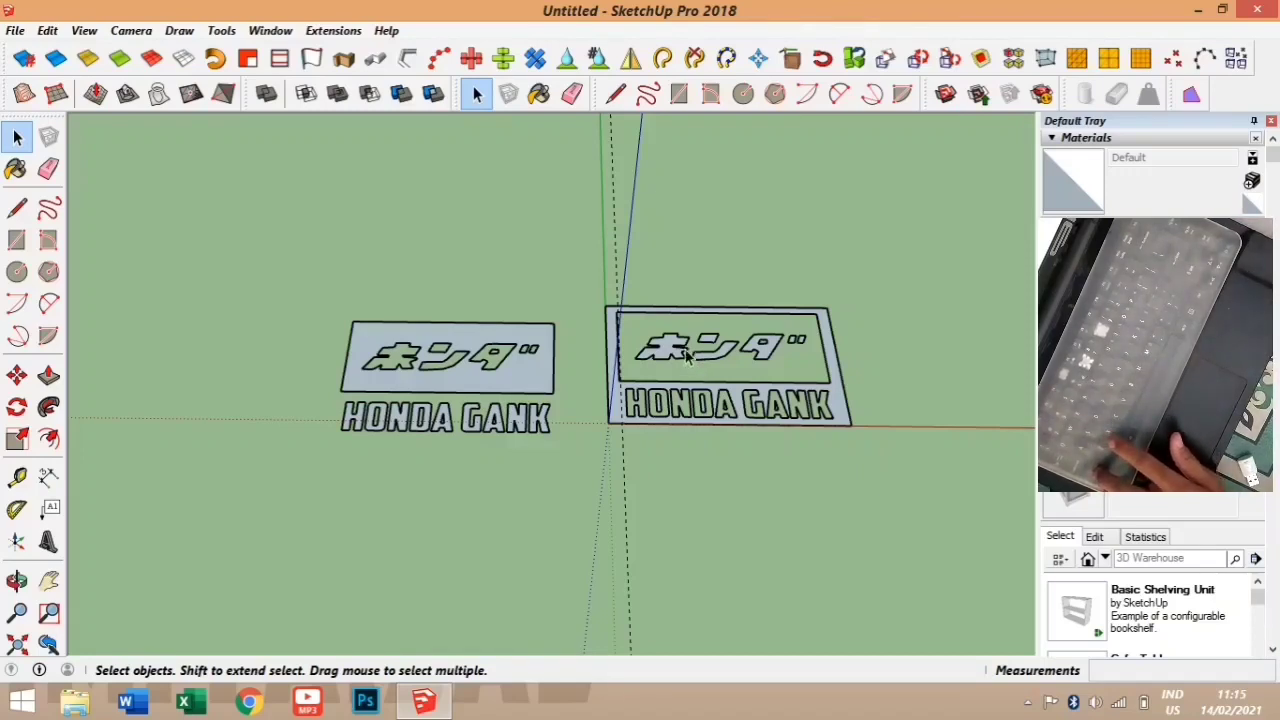
- Open the sign group and erase the upper edge segments of the inner katakana panel outline
scroll(686, 357, "up", 2)
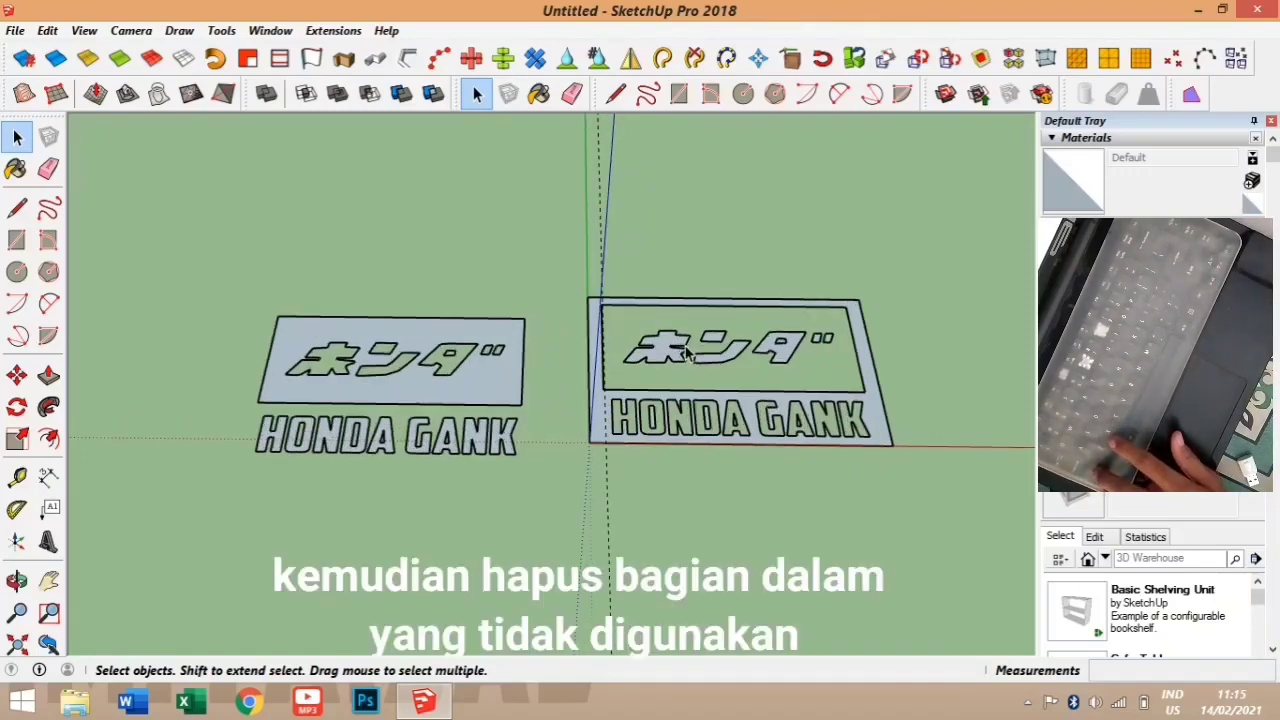
left_click(612, 314)
double_click(609, 306)
key("e")
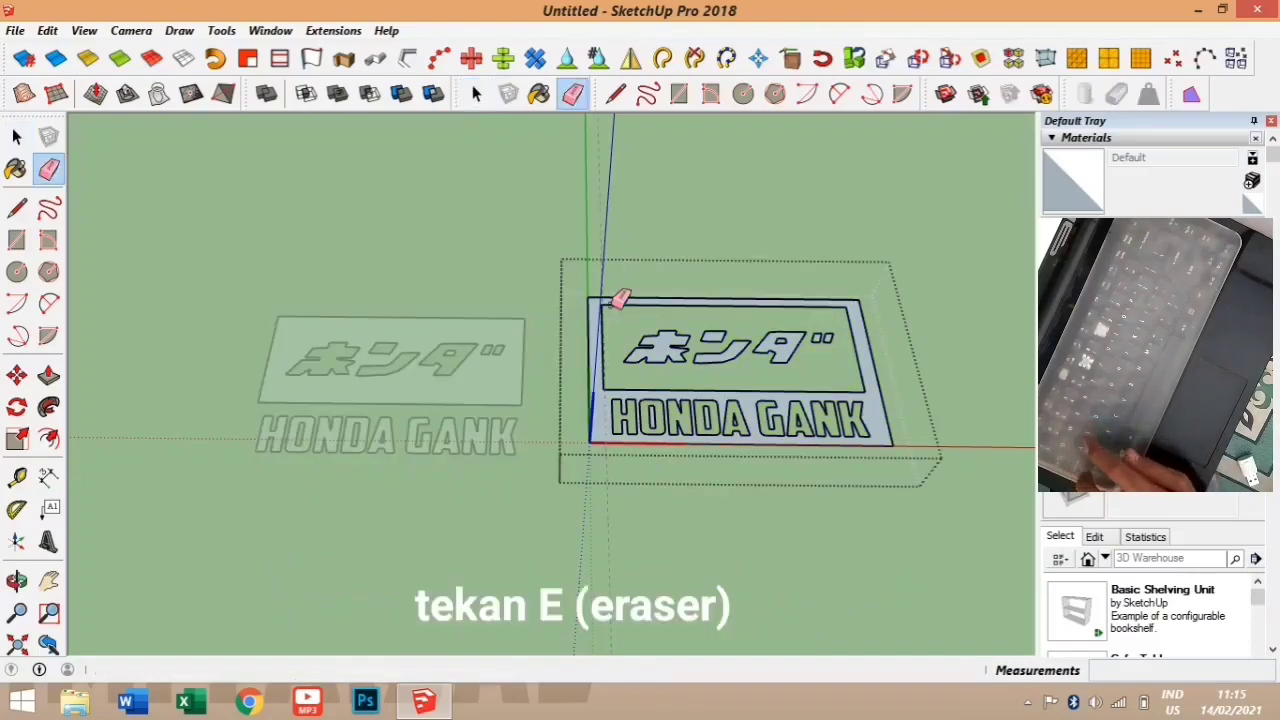
left_click_drag(609, 298, 686, 303)
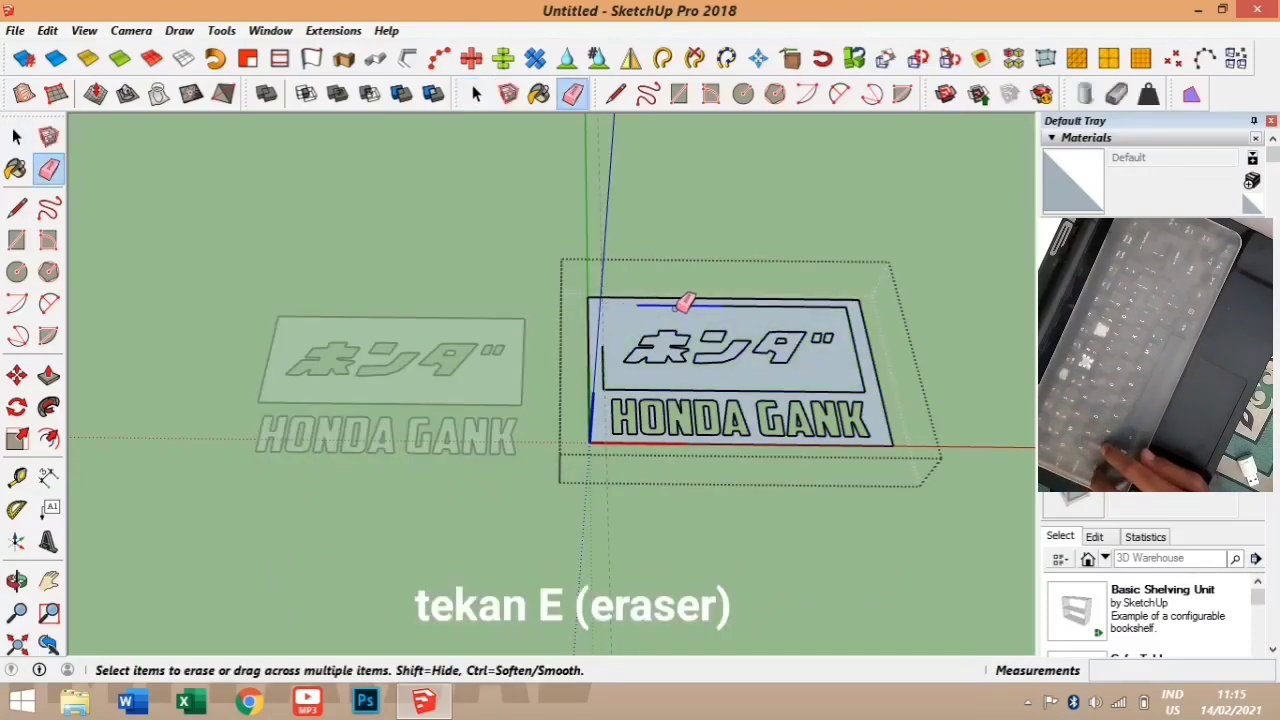
mouse_move(792, 308)
left_mouse_down()
mouse_move(857, 297)
mouse_move(800, 303)
left_mouse_up()
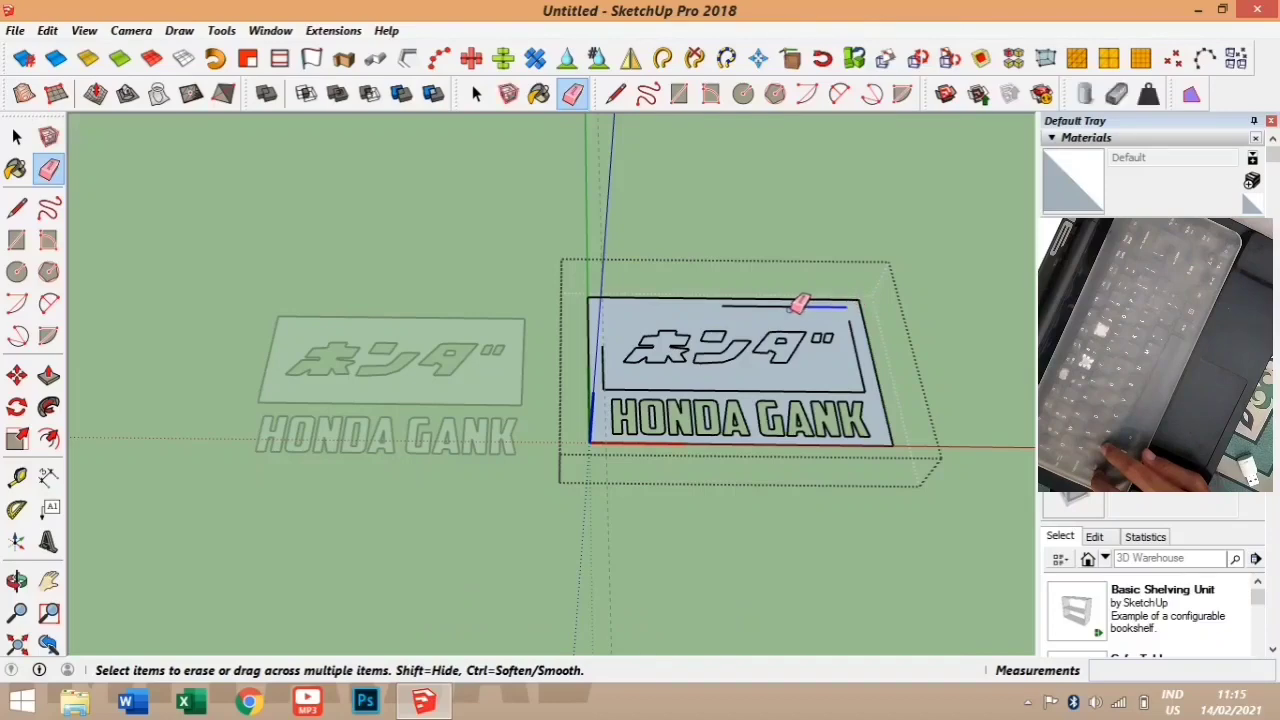
left_click(728, 307)
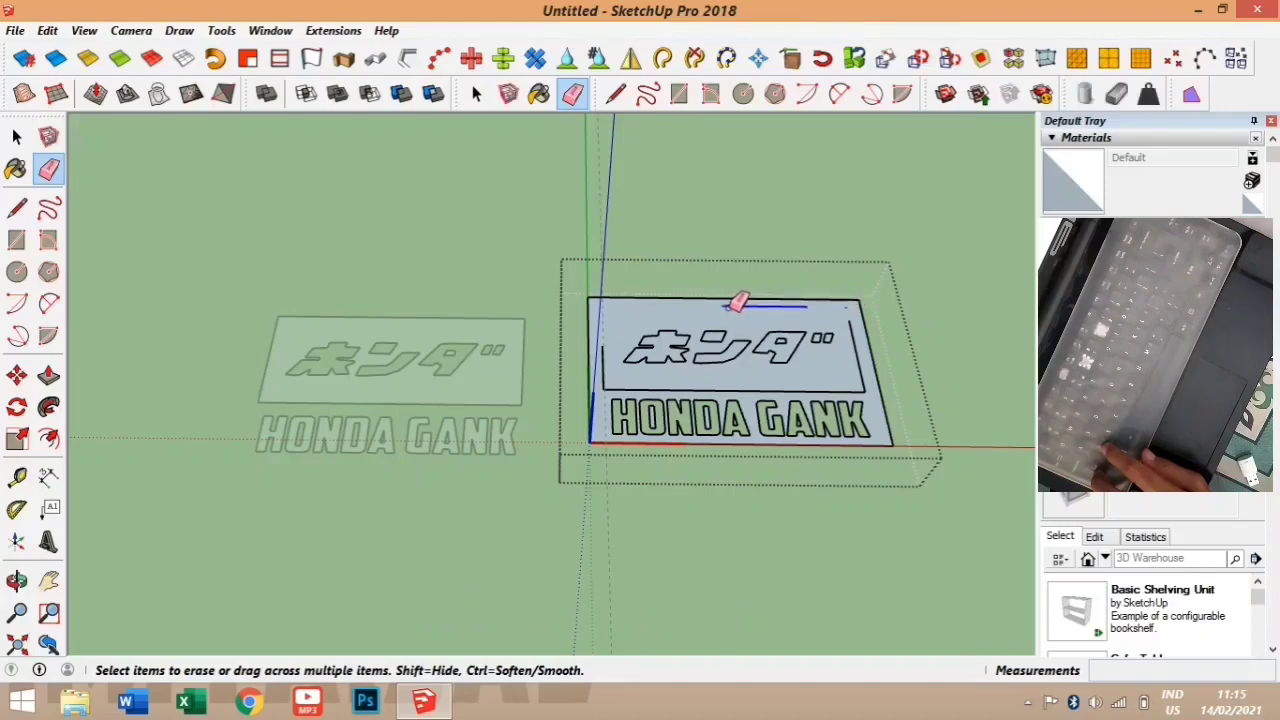
- Erase parts of the panel outline's short sides, the katakana outlines and the letter H
left_click(850, 338)
left_click_drag(665, 345, 633, 359)
left_click(603, 358)
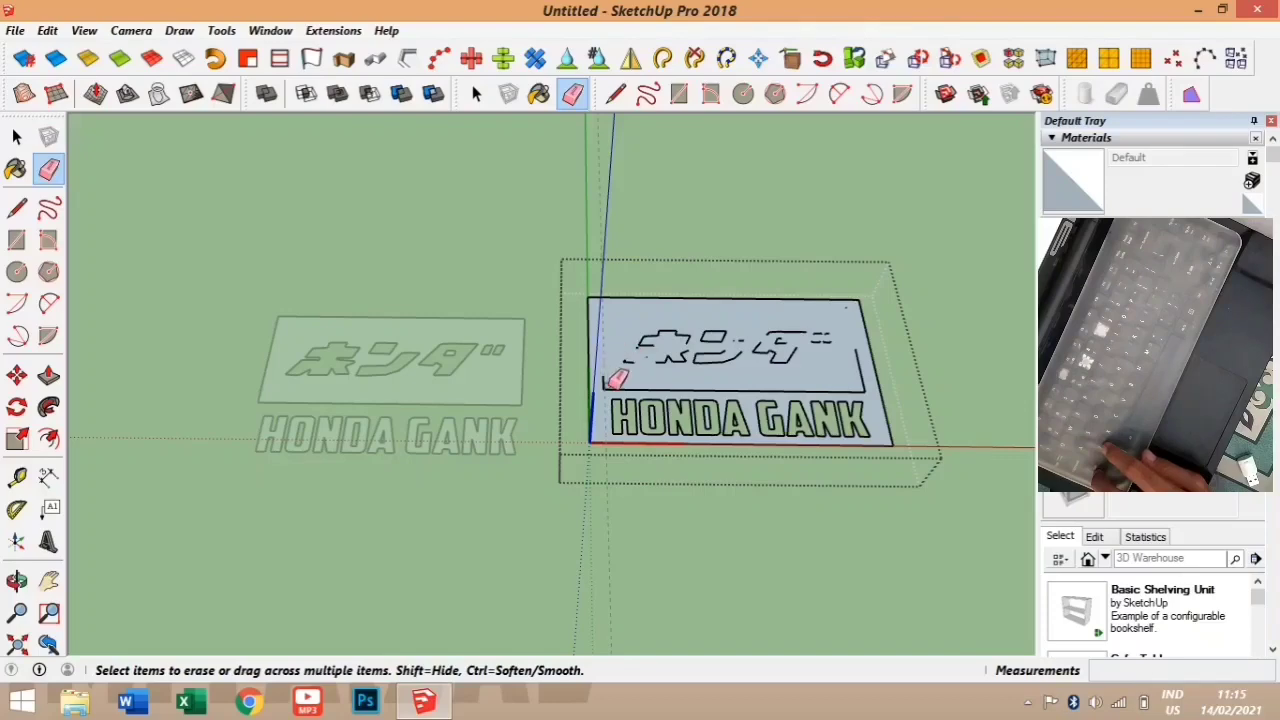
left_click_drag(612, 428, 638, 418)
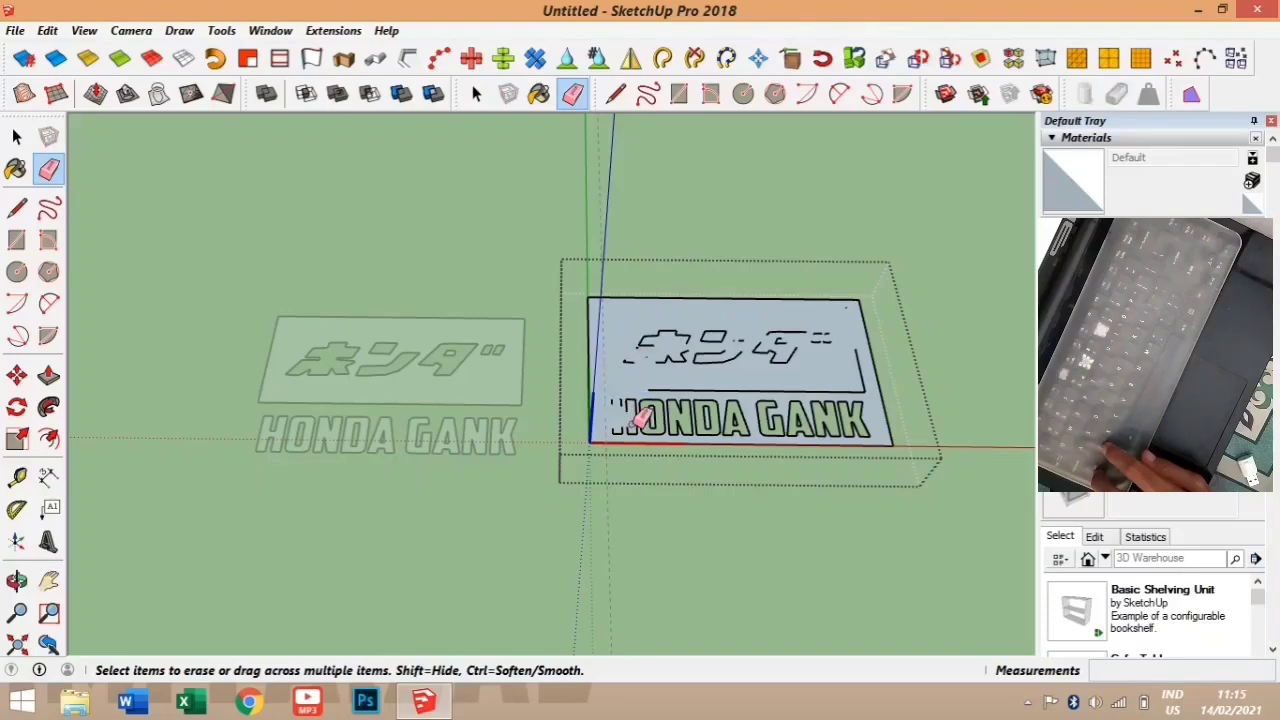
- Select the leftover katakana, panel and letter lines across most of the plate, up to the final K, and delete them
scroll(716, 364, "up", 3)
left_click(17, 135)
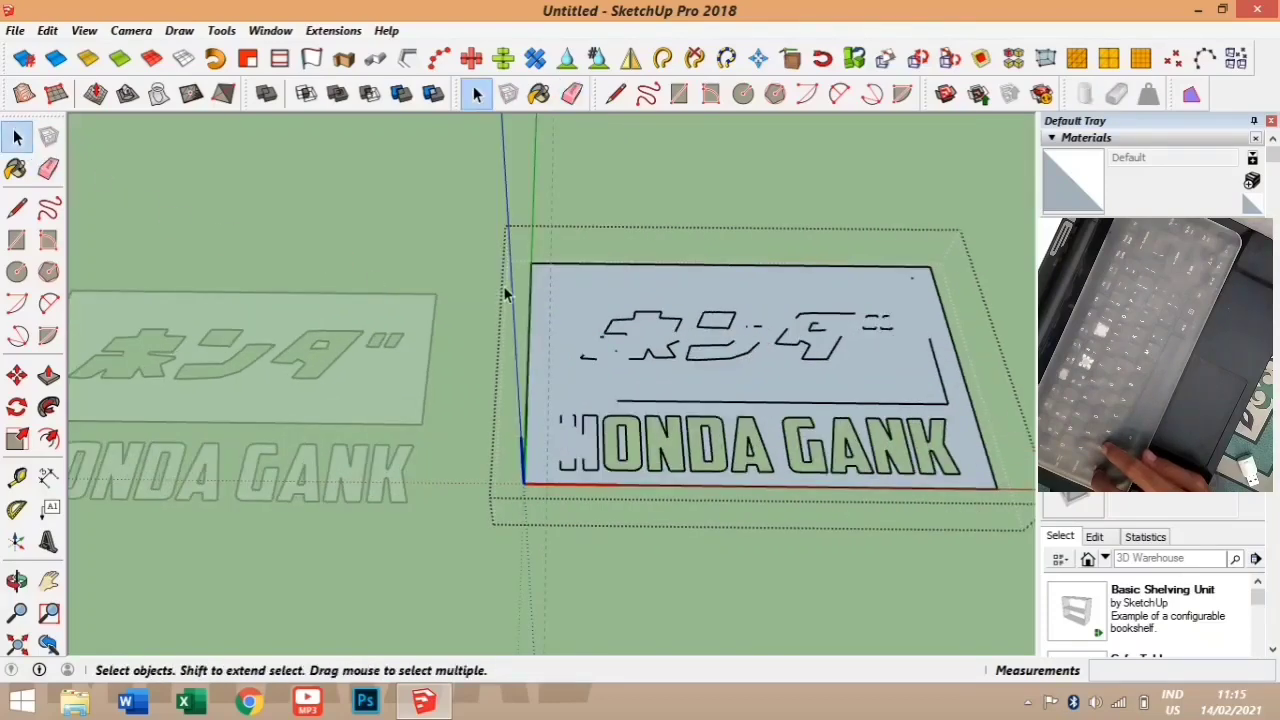
left_click_drag(540, 270, 922, 484)
key("Delete")
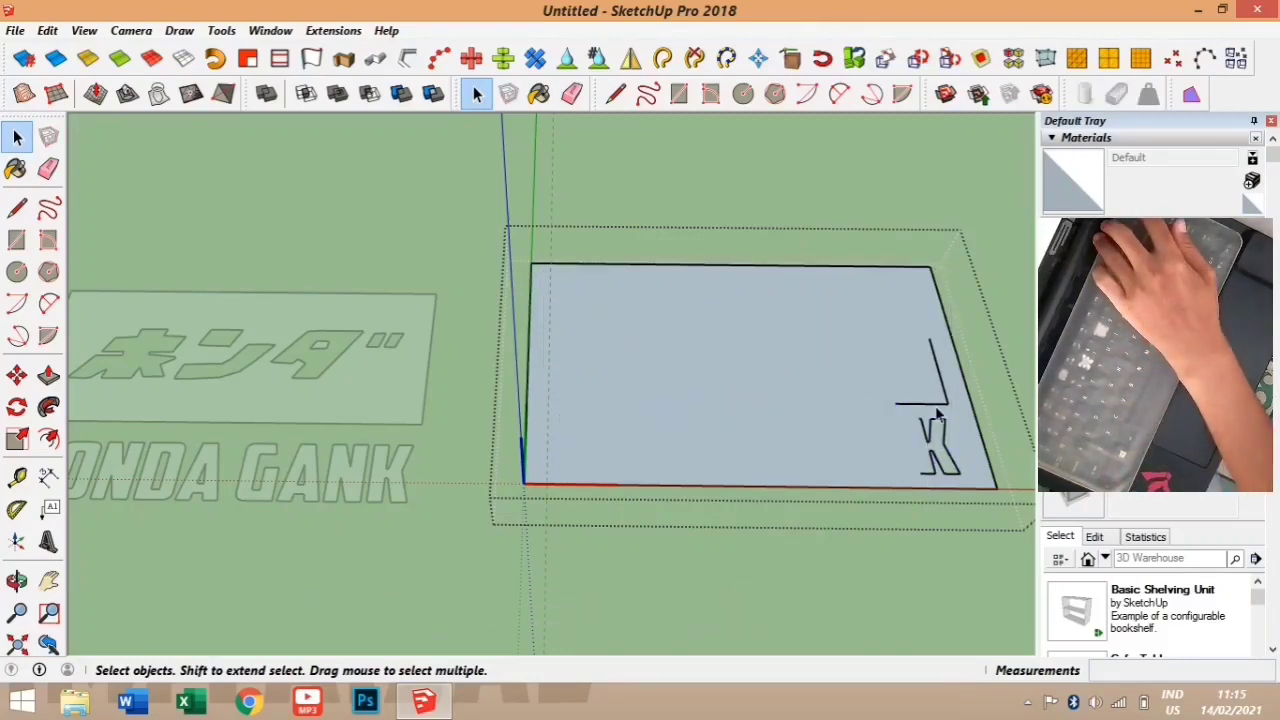
- Select and delete leftover panel outline segments at the corner above the letter K
middle_click_drag(904, 366, 838, 357)
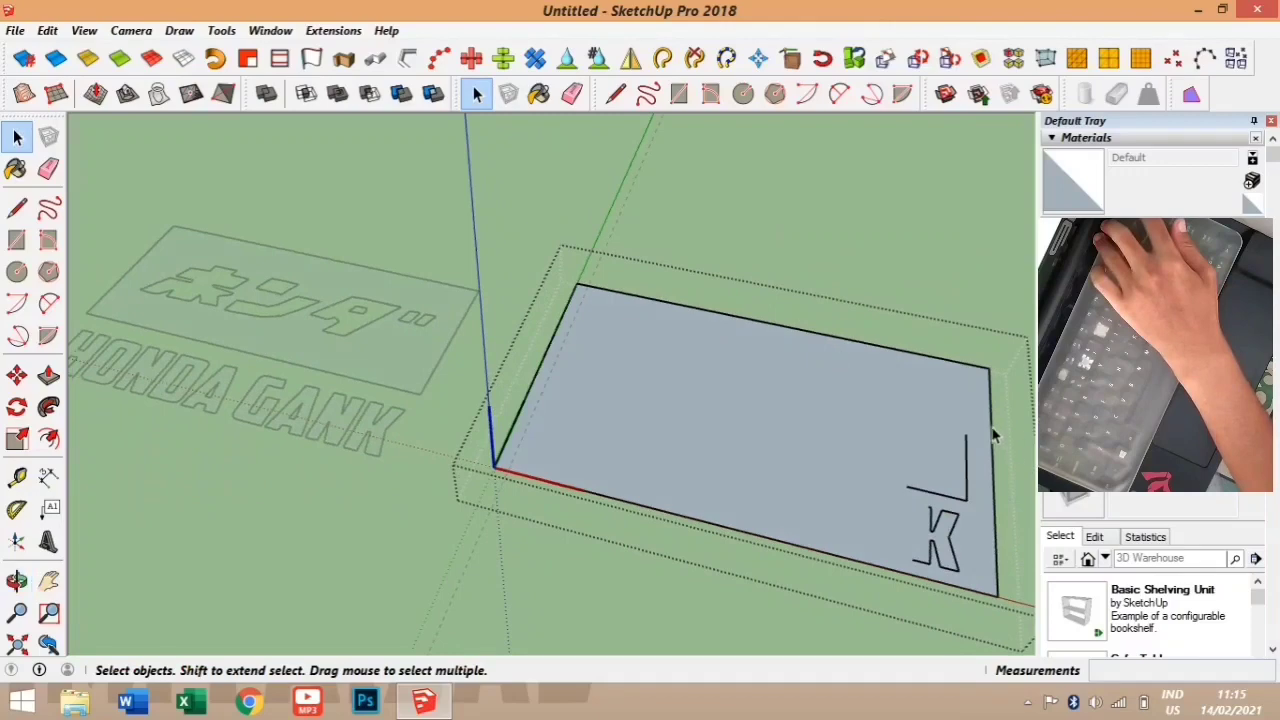
left_click_drag(853, 505, 852, 507)
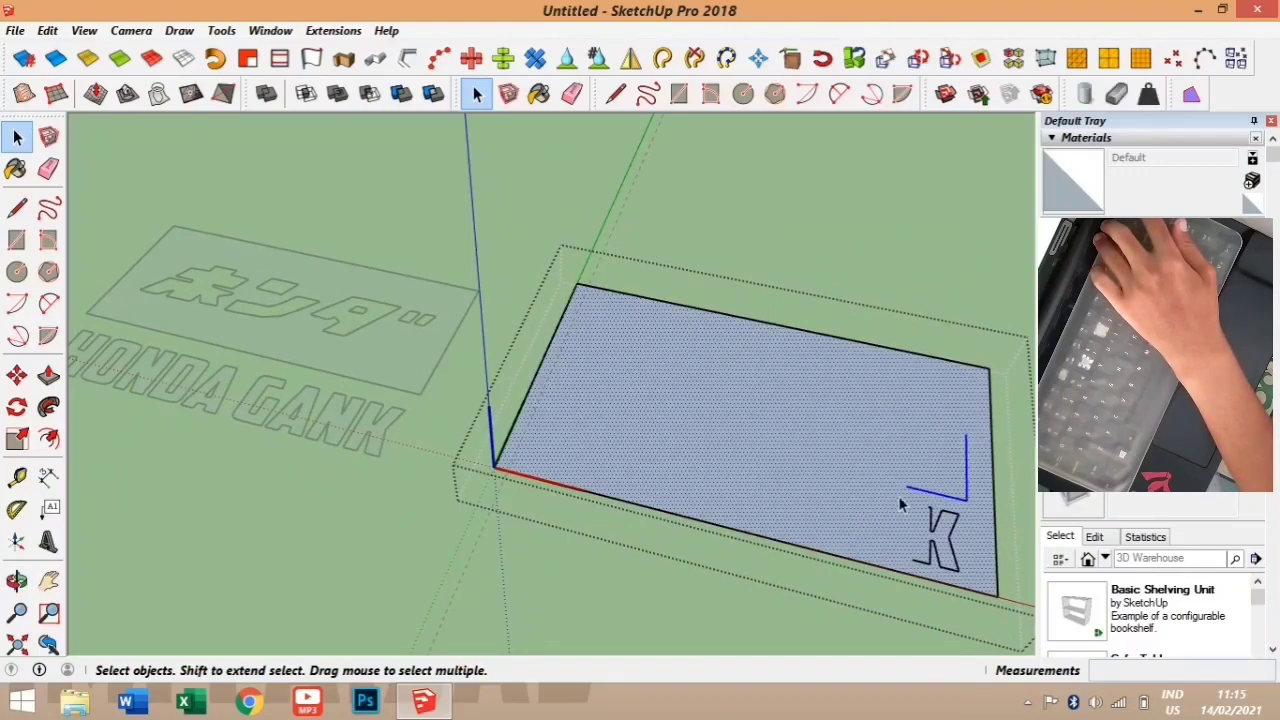
key("Delete")
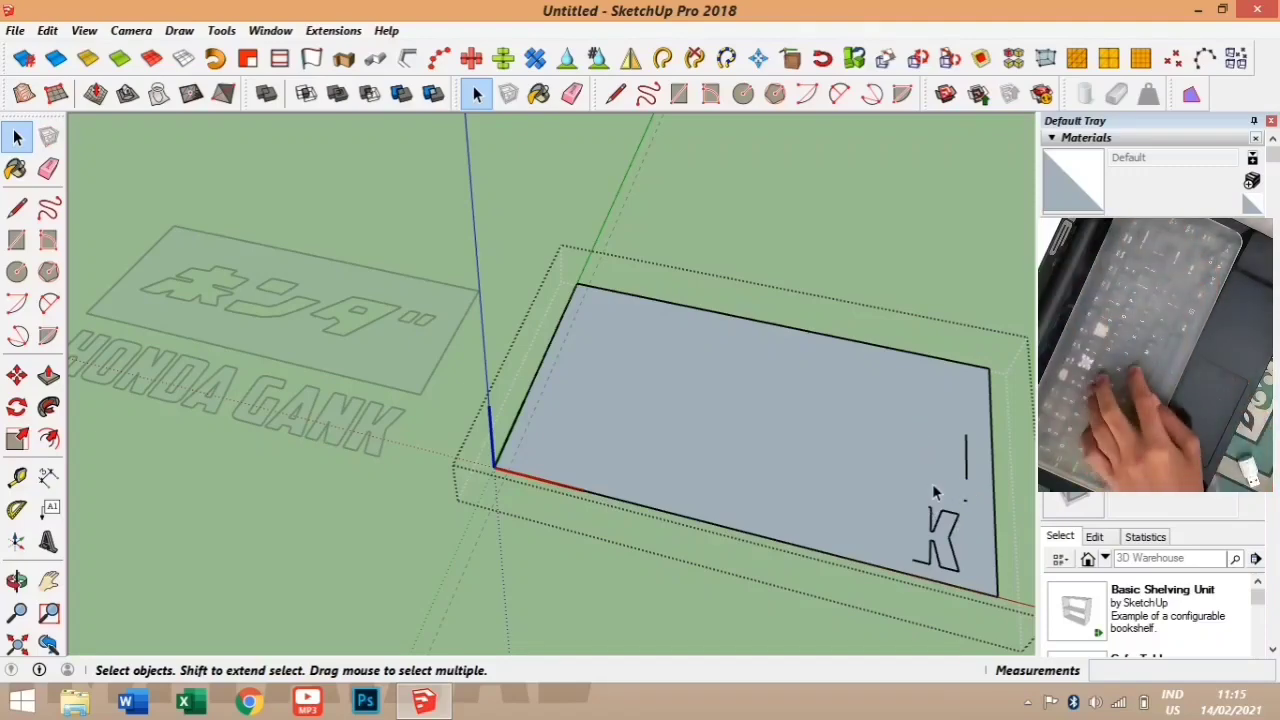
- Delete the last panel edge pieces and the letter K outline, leaving only the plain rectangle
key("h")
middle_click_drag(928, 483, 691, 380, "shift")
middle_click_drag(735, 427, 822, 430)
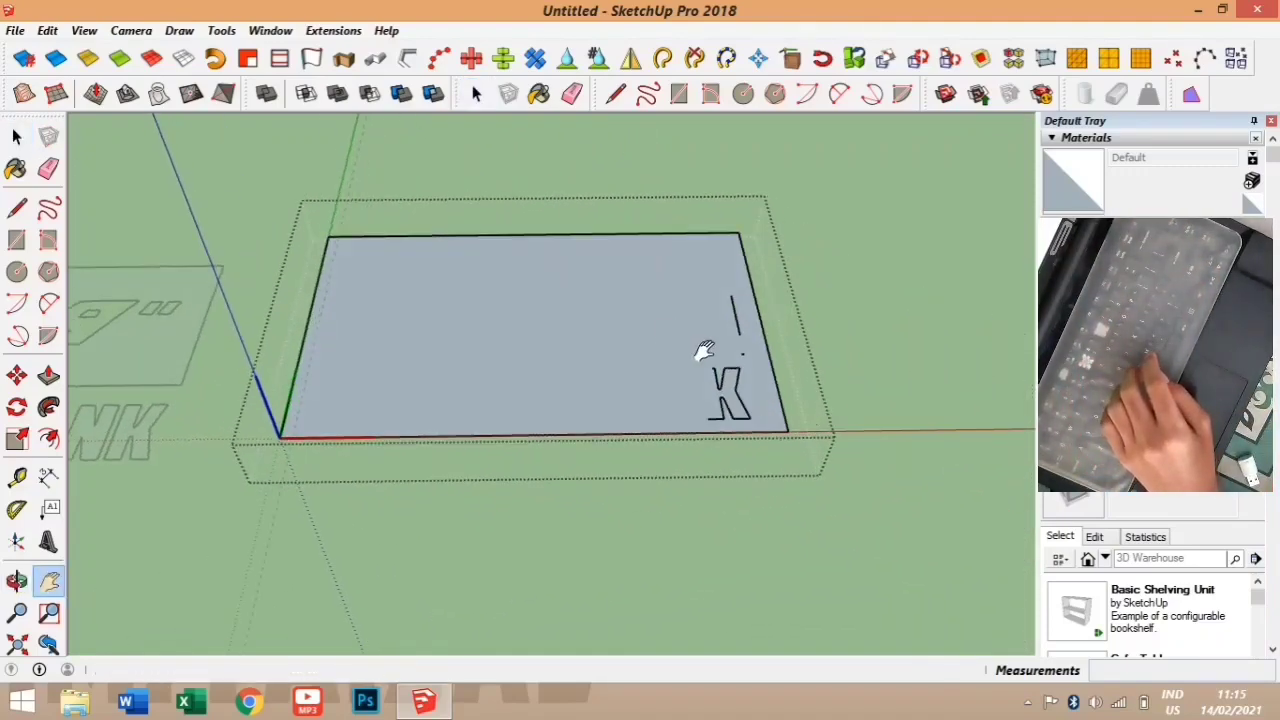
left_click(16, 137)
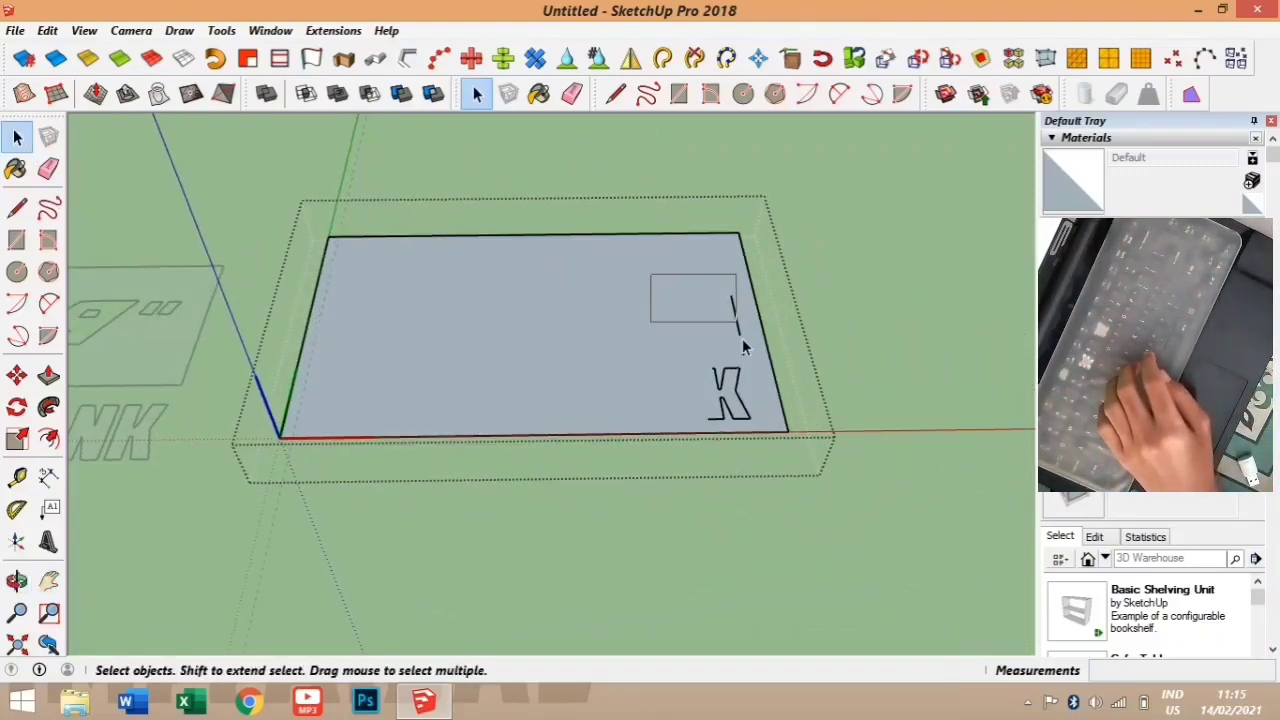
left_click_drag(756, 431, 756, 431)
key("Delete")
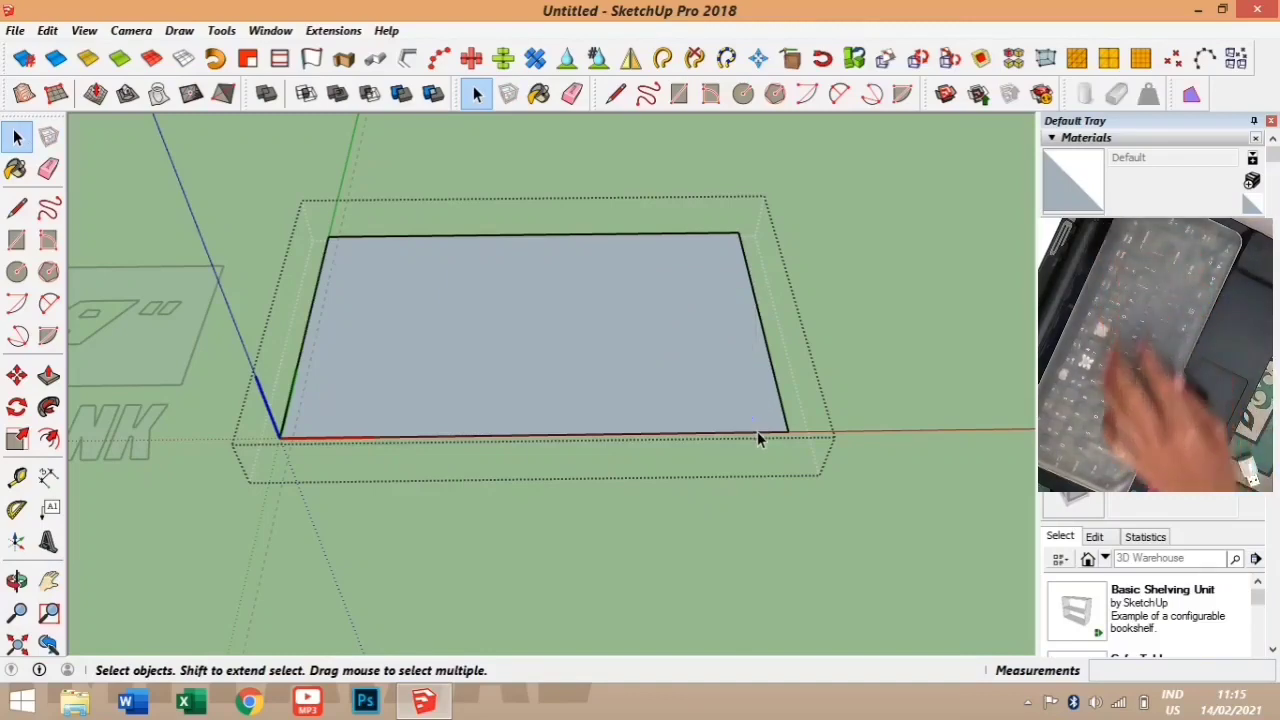
- Push/Pull the plain rectangular face up 2 mm to give the base plate its thickness
scroll(420, 388, "down", 3)
middle_click_drag(423, 386, 537, 338, "shift")
left_click(16, 137)
left_click(536, 366)
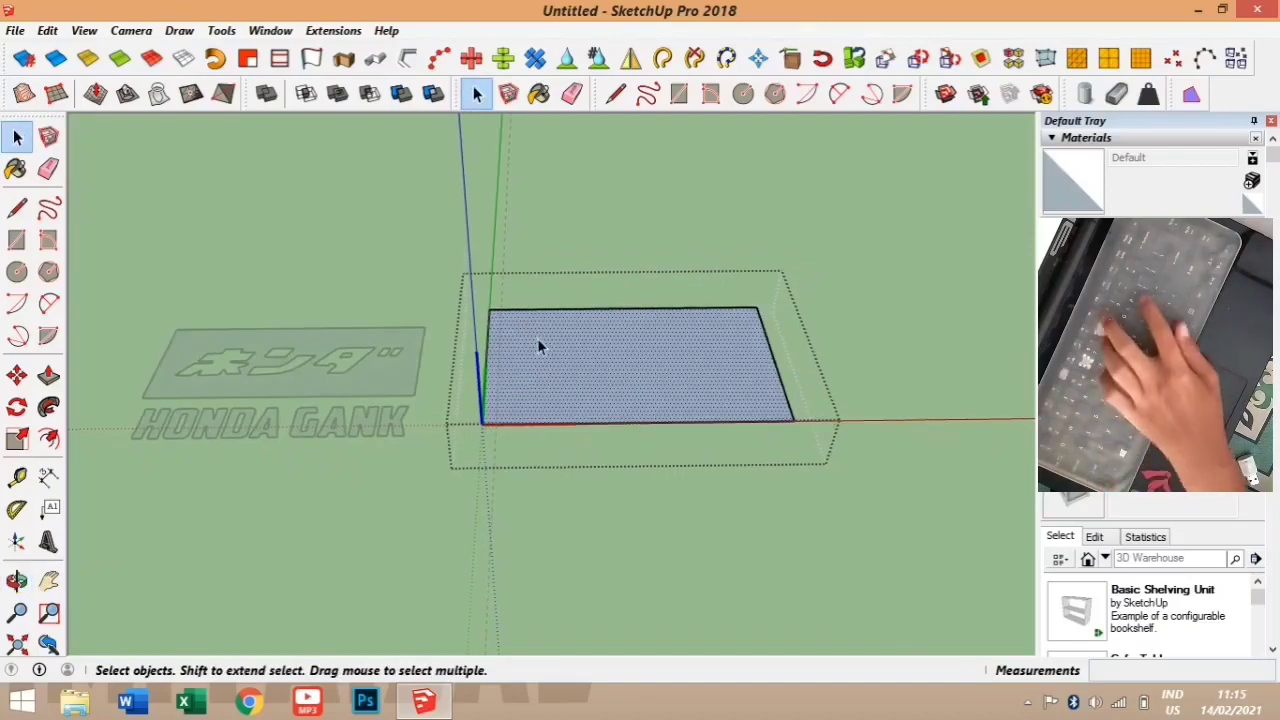
key("p")
left_click(548, 346)
type("2")
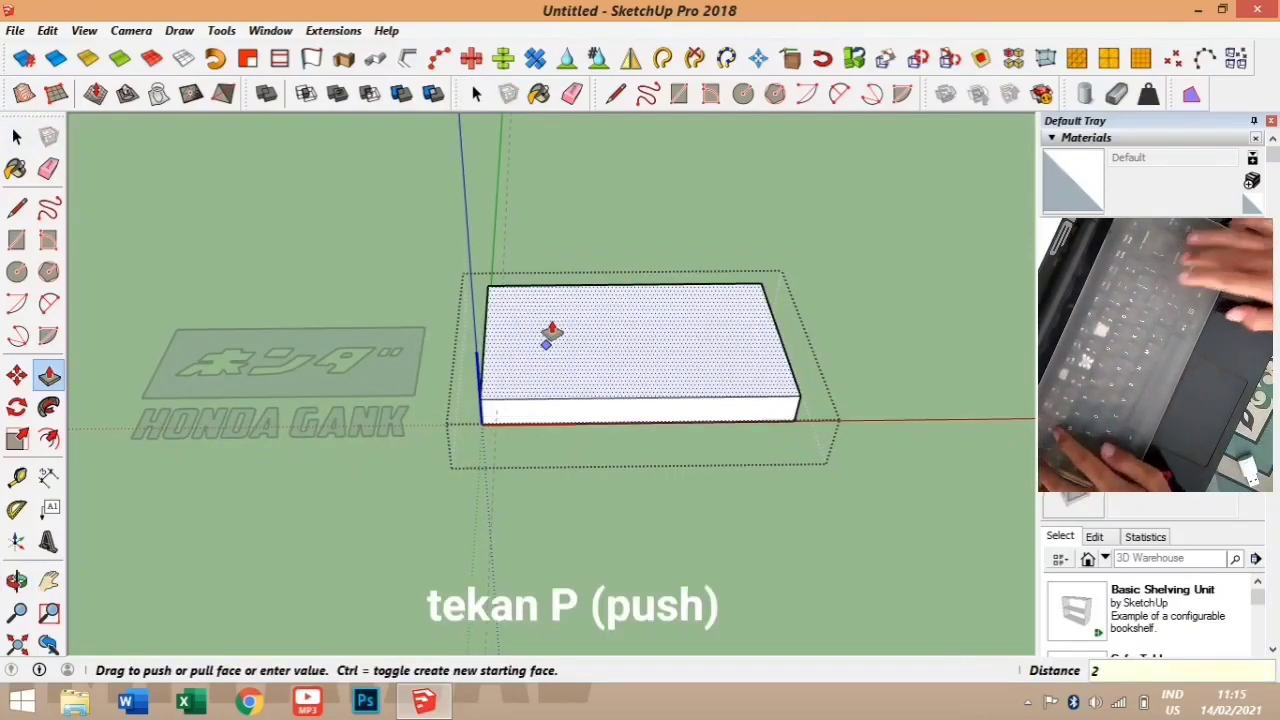
key("Return")
- Draw a circle with a 1 mm radius on the ground beside the plate, near its upper left corner
scroll(537, 335, "up", 1)
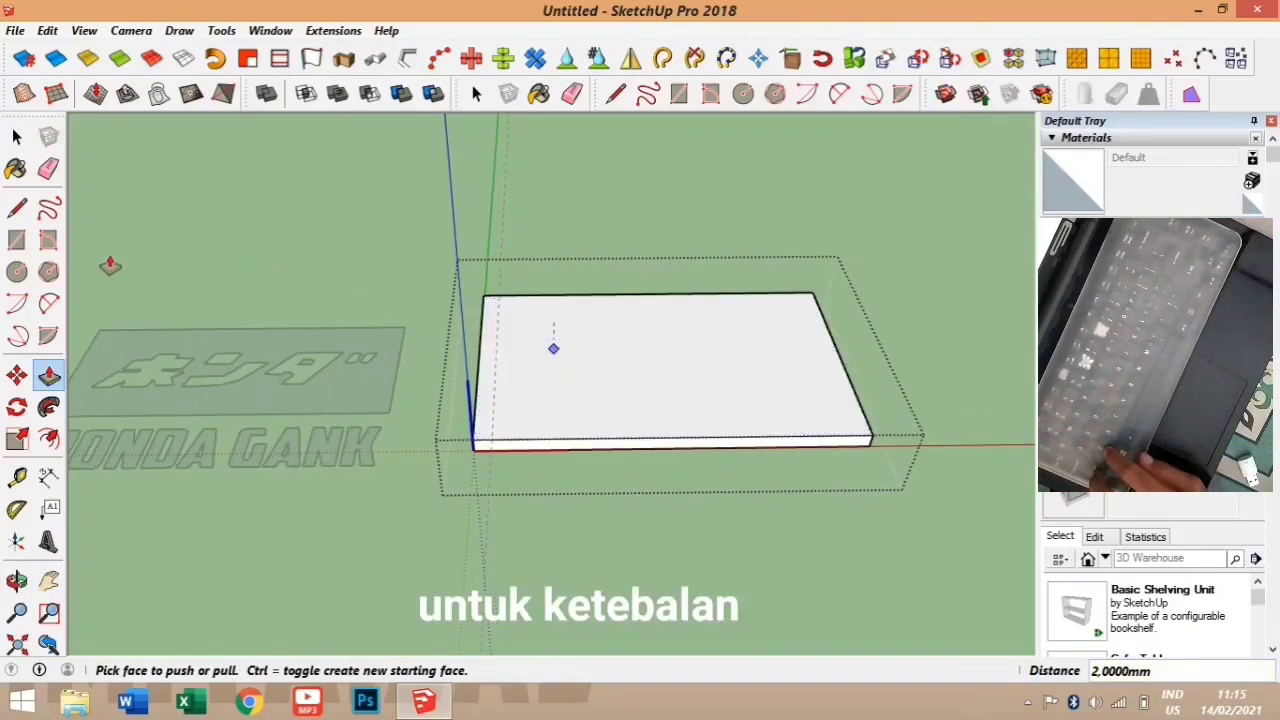
left_click(17, 271)
left_click(366, 251)
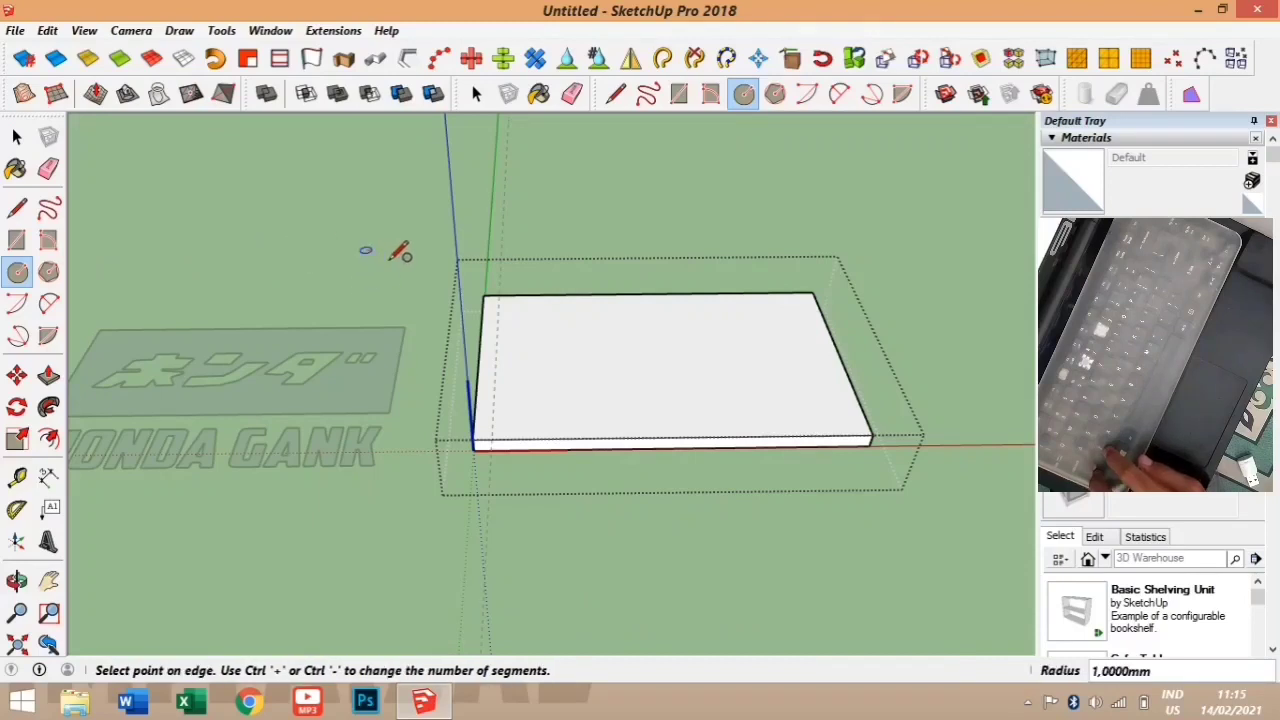
type("2")
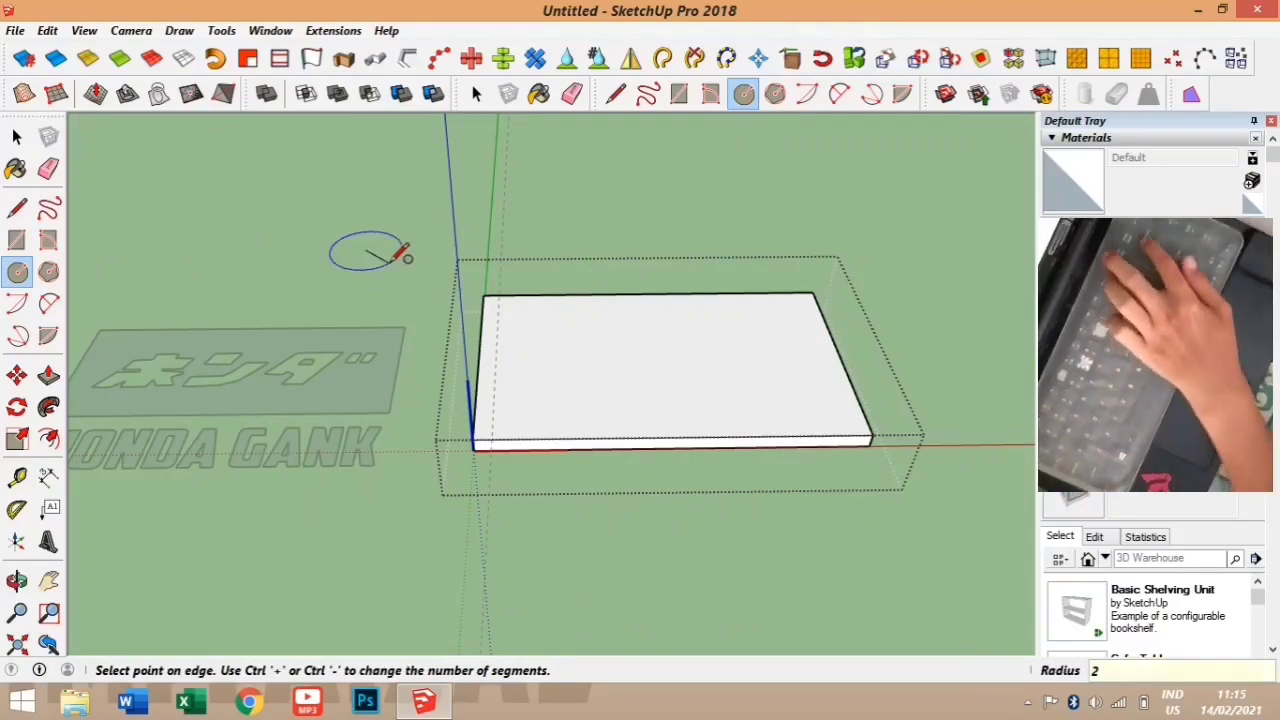
key("BackSpace")
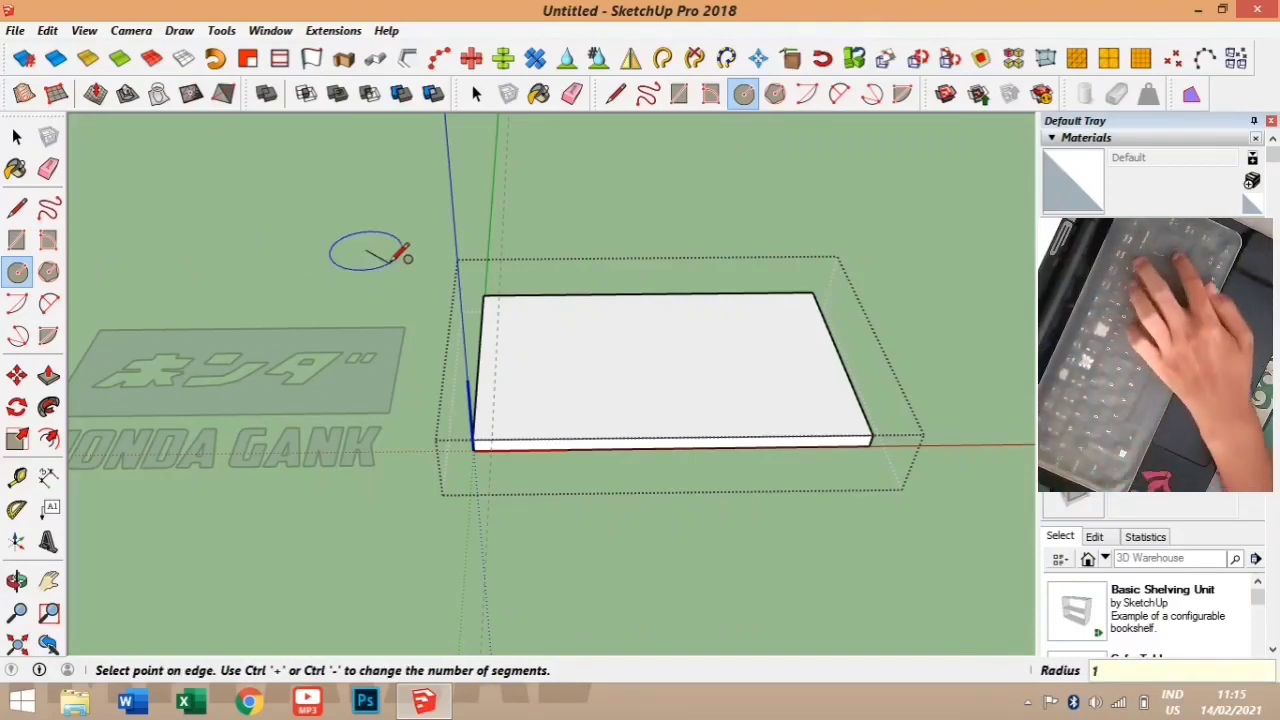
type("1")
key("Return")
key("space")
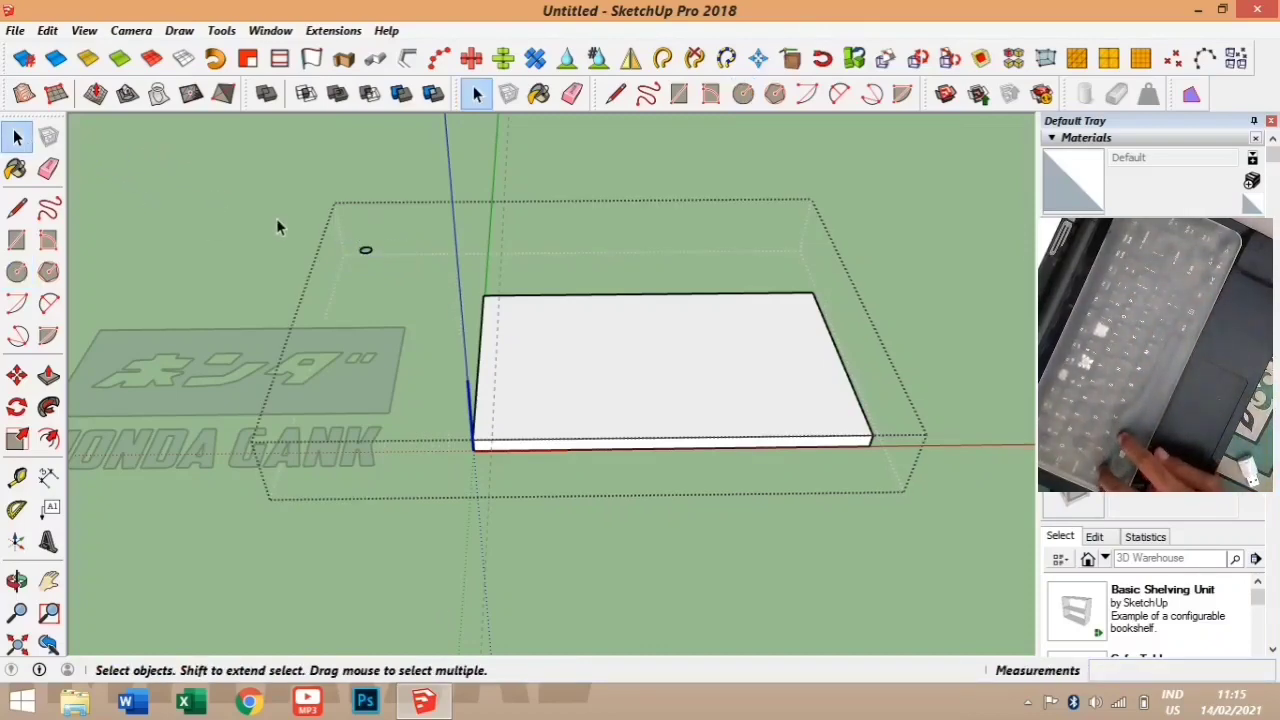
- Select the small circle and offset its edge outward by 2 mm
left_click_drag(391, 264, 387, 264)
key("m")
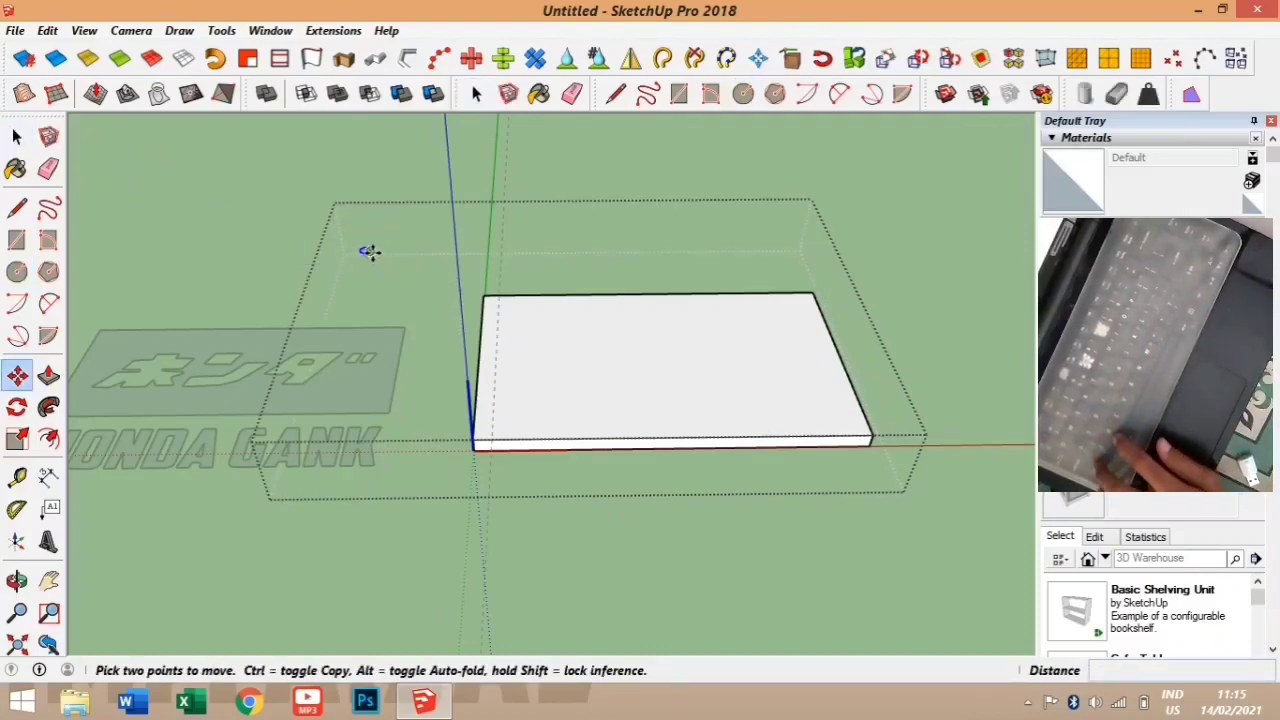
left_click(370, 252)
scroll(455, 364, "up", 5)
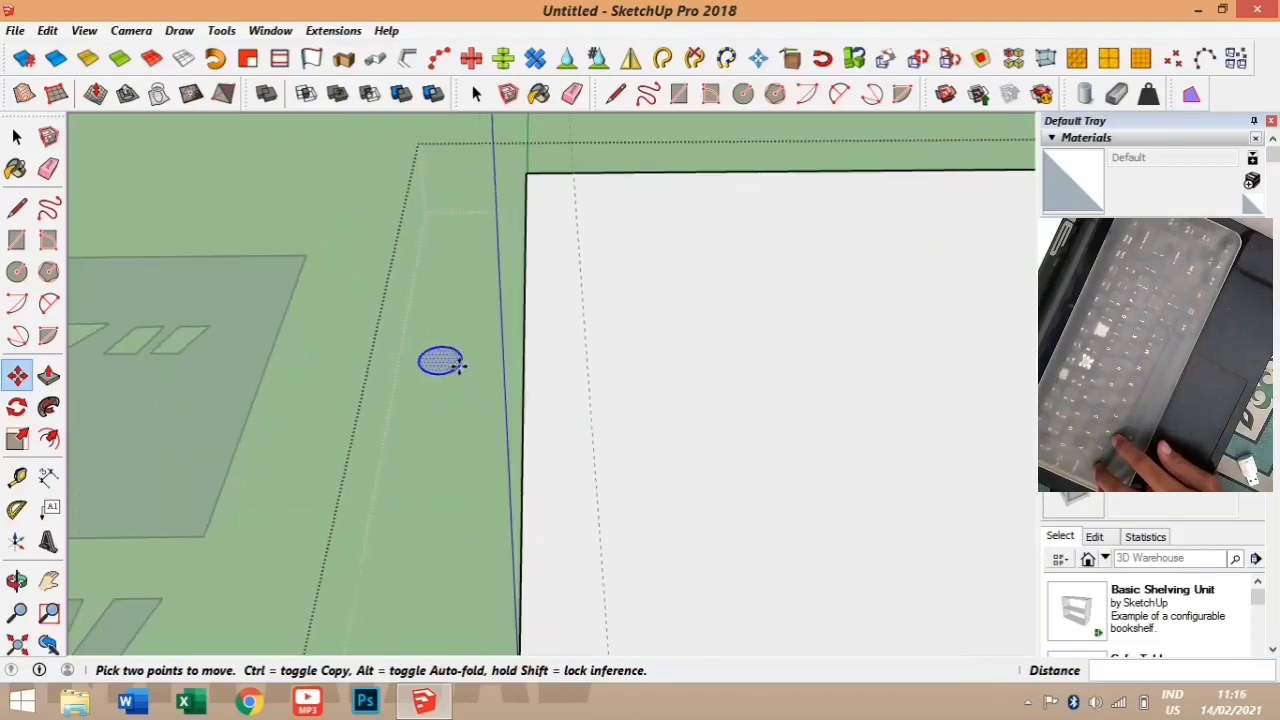
left_click(49, 438)
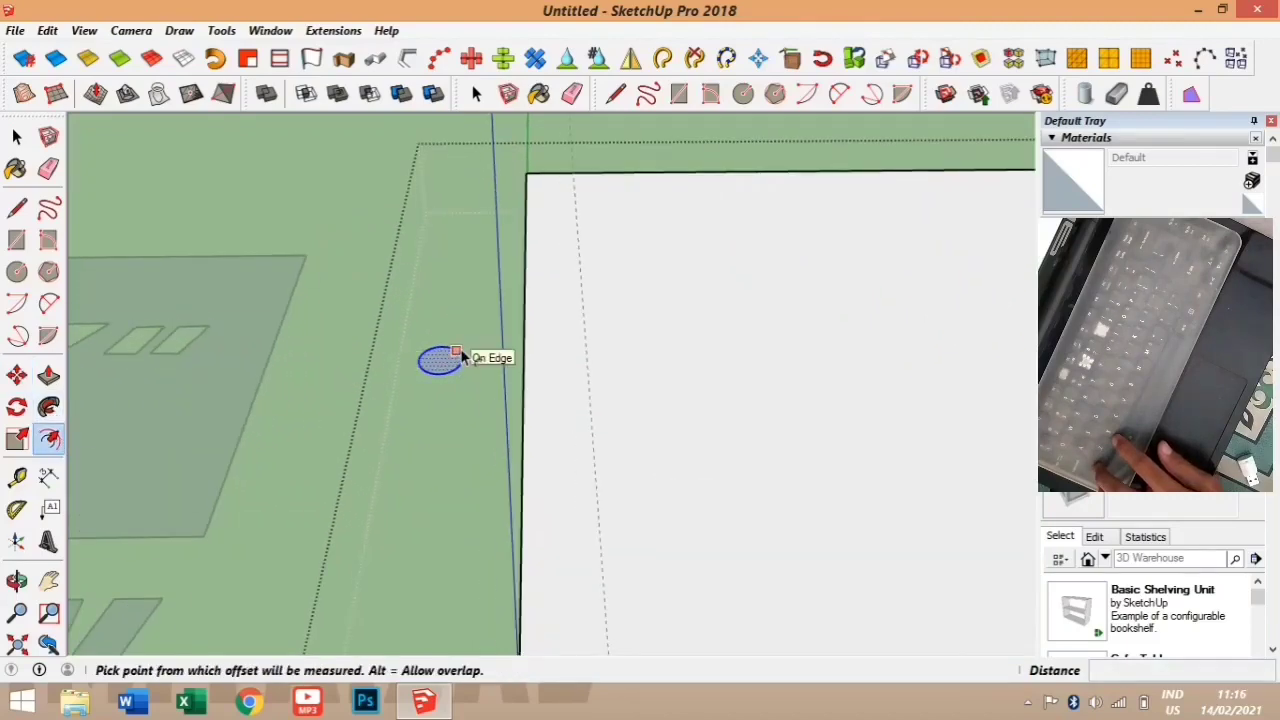
left_click(462, 357)
type("2")
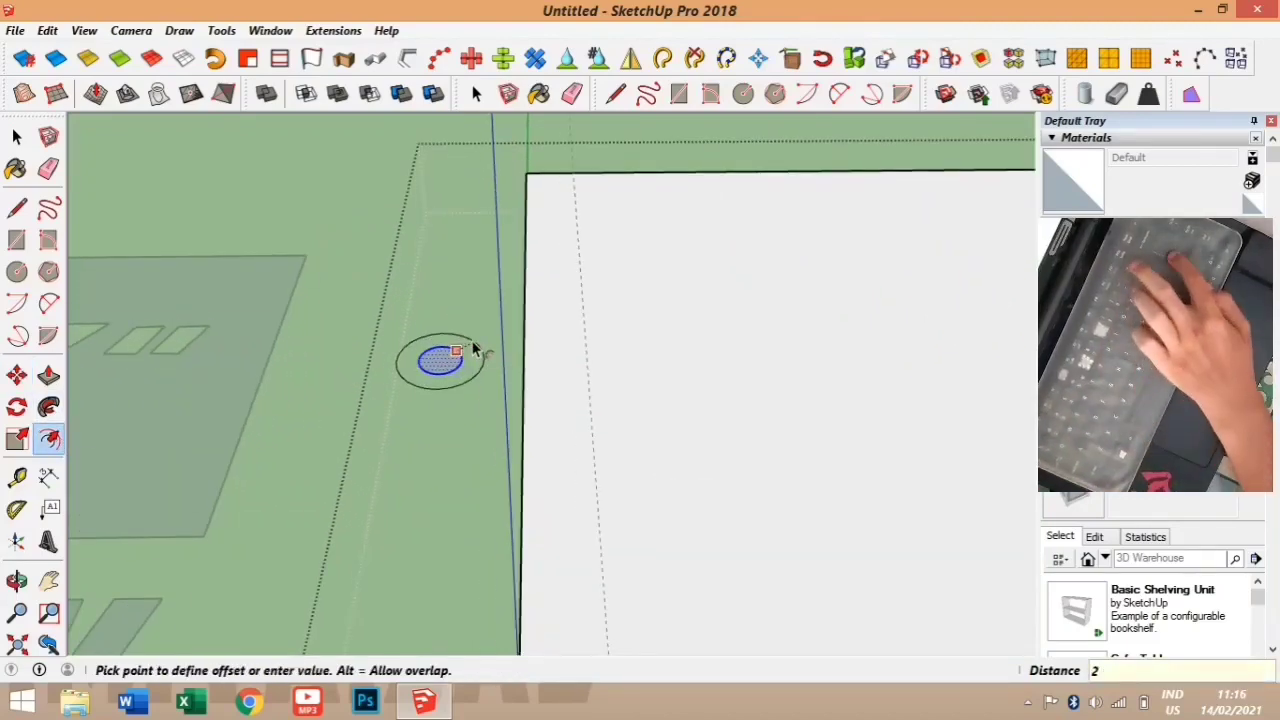
key("Return")
left_click(16, 136)
- Delete the inner circle's face to leave a ring with an open hole
scroll(529, 388, "up", 2)
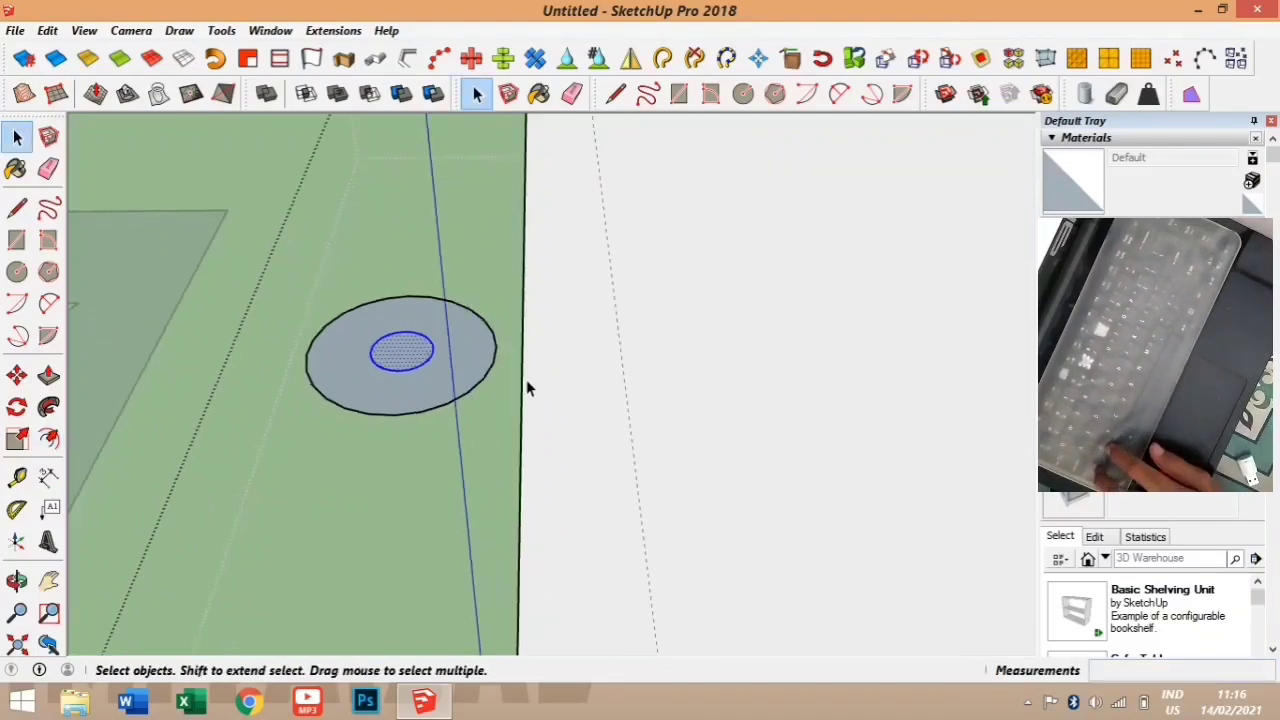
middle_click_drag(529, 388, 560, 370)
left_click(464, 377)
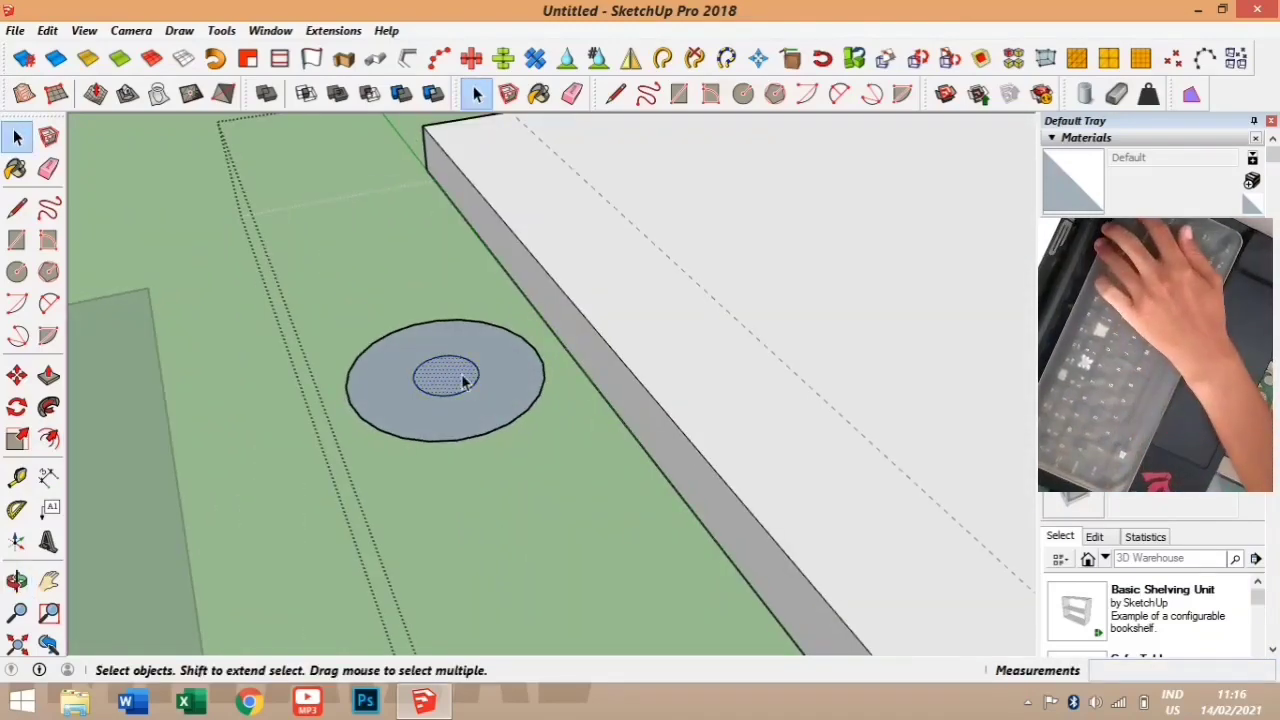
key("Delete")
- Push/Pull the ring face up 2 mm to match the plate's thickness
left_click(462, 348)
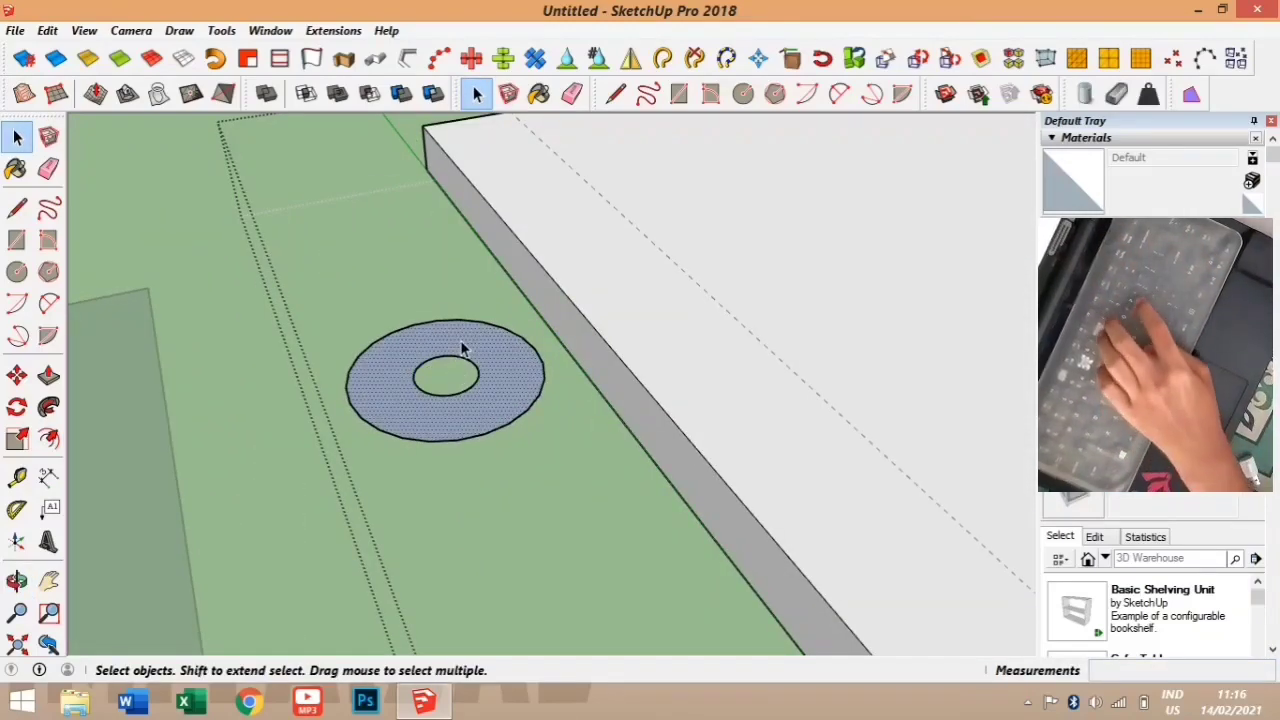
key("p")
left_click(462, 348)
left_click(578, 322)
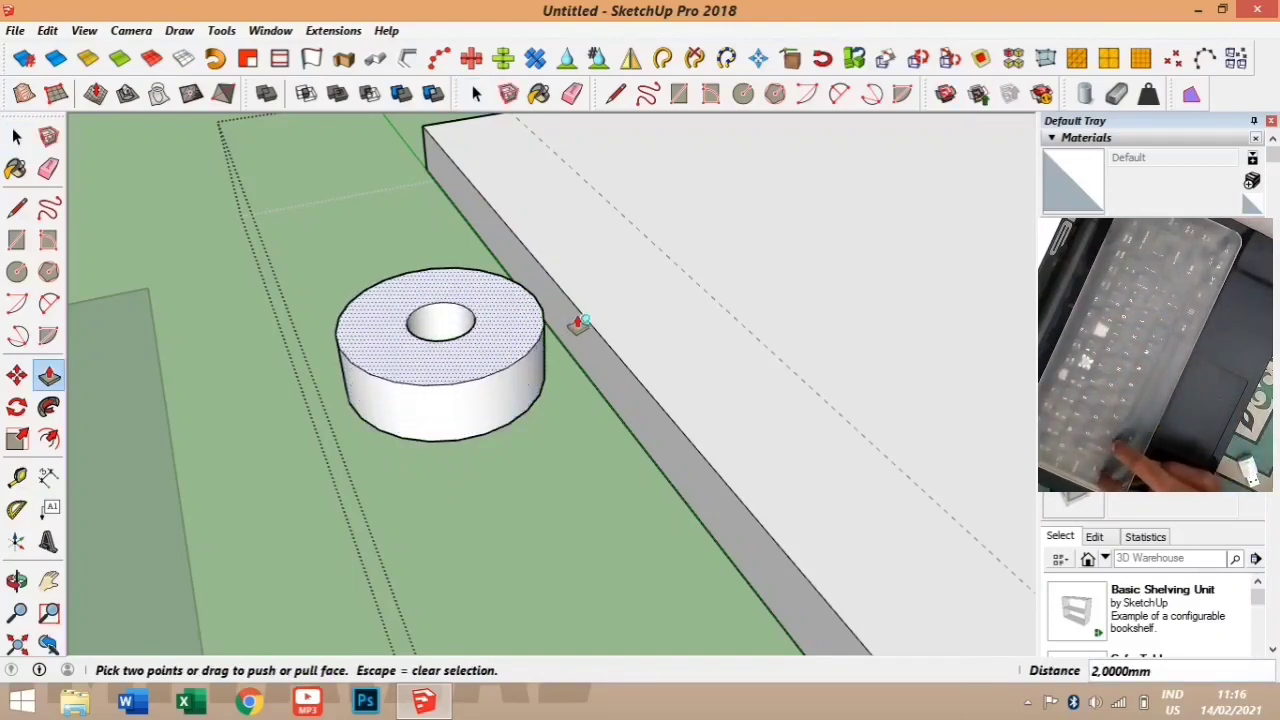
- Select the entire ring and move it about 2.25 mm toward the plate so it overlaps the plate's ring-side edge
scroll(435, 345, "down", 6)
mouse_move(443, 334)
middle_mouse_down()
mouse_move(414, 323)
mouse_move(430, 330)
middle_mouse_up()
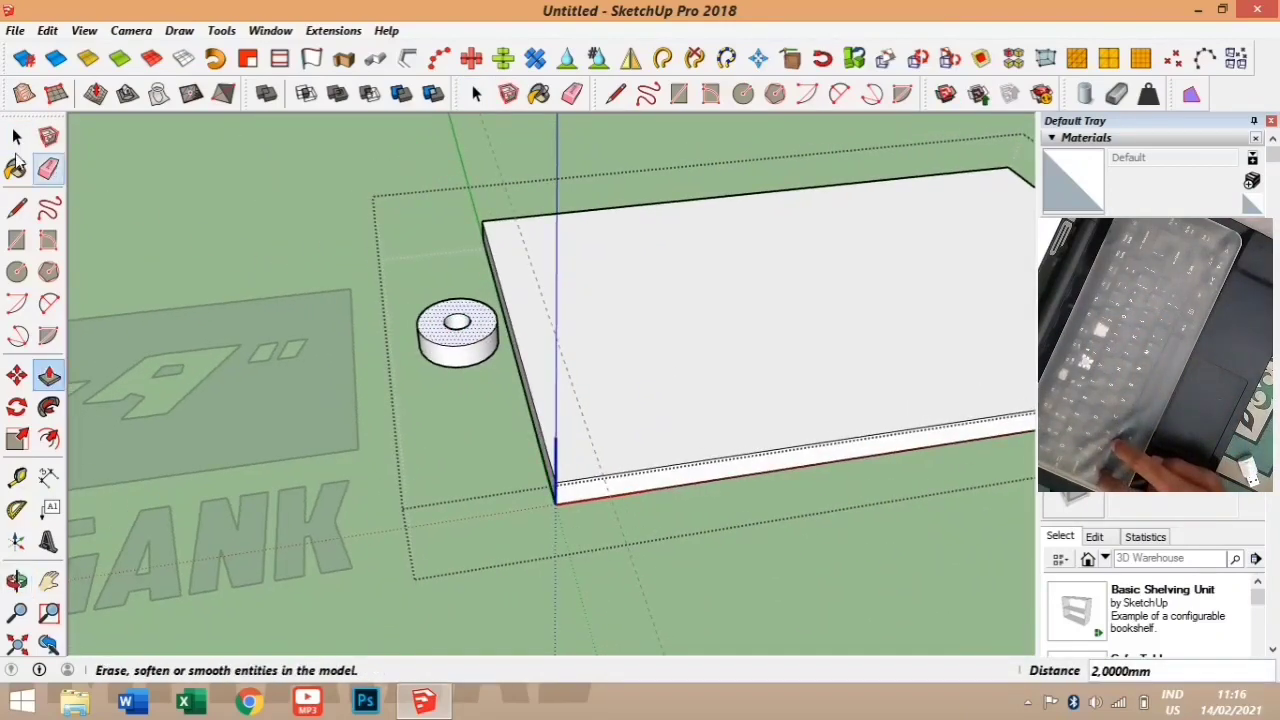
left_click(16, 136)
middle_click_drag(530, 359, 622, 390)
scroll(463, 288, "up", 2)
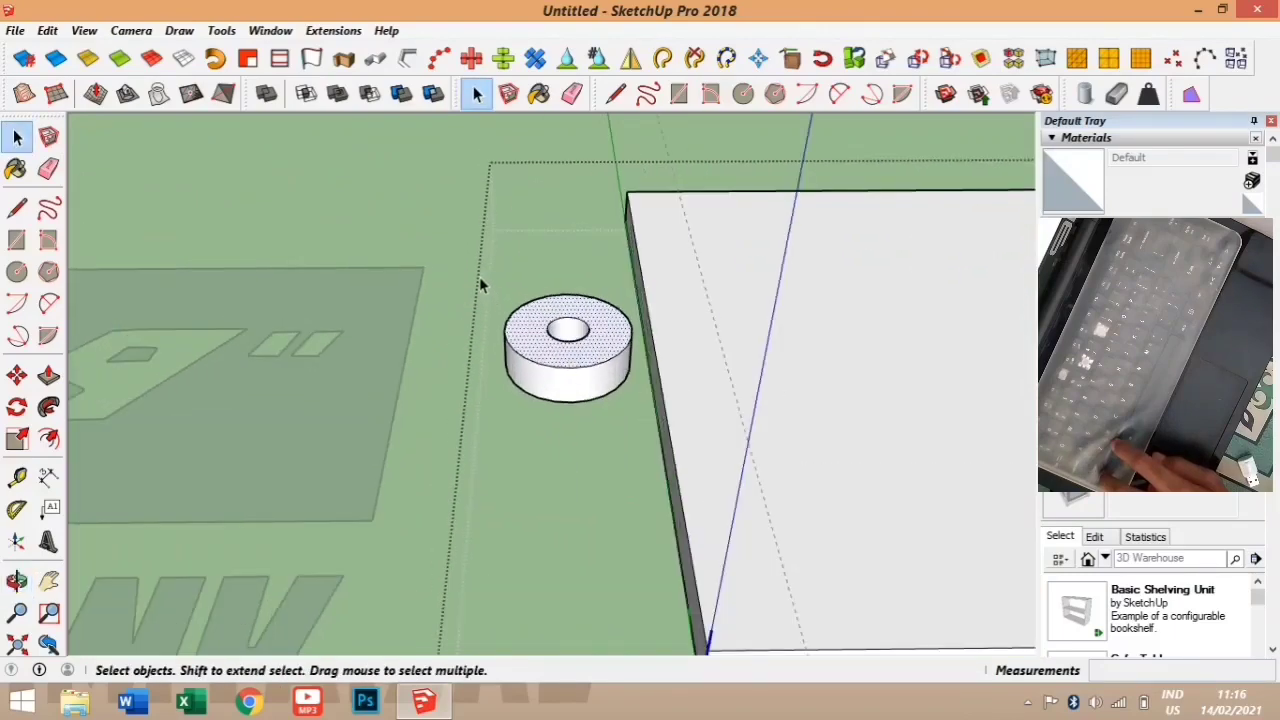
left_click_drag(474, 268, 626, 418)
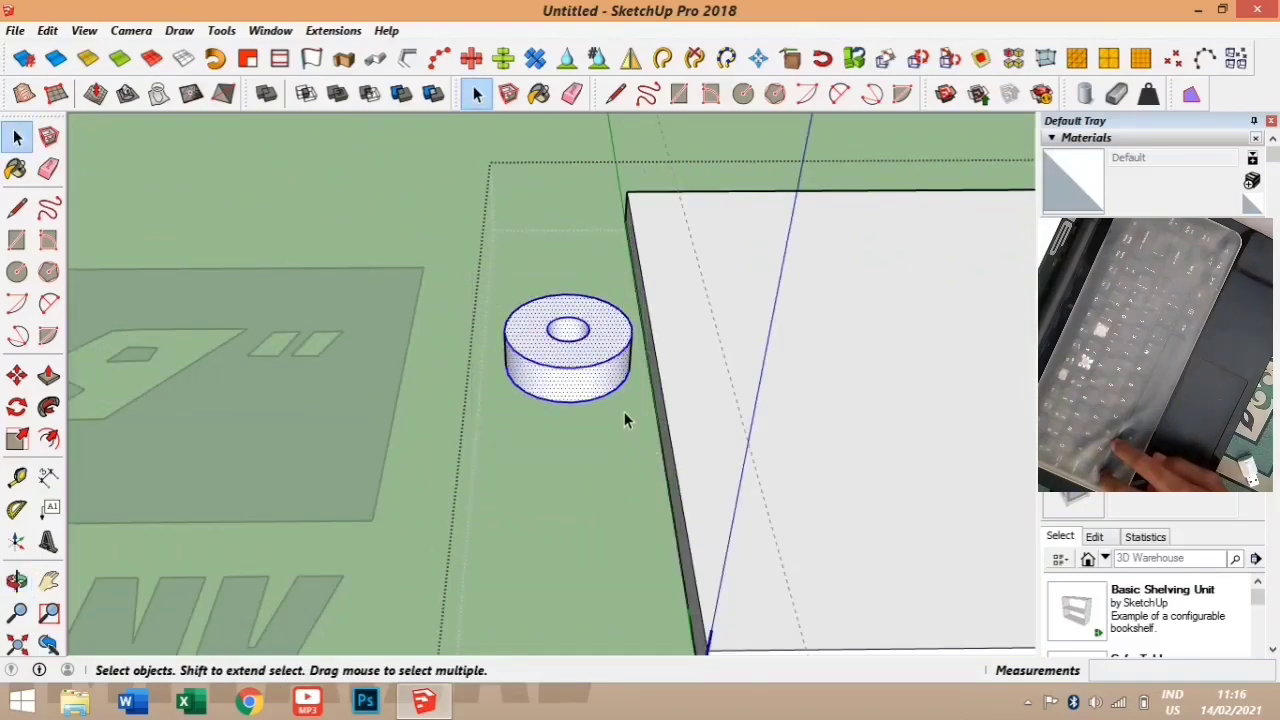
middle_click_drag(626, 418, 810, 374)
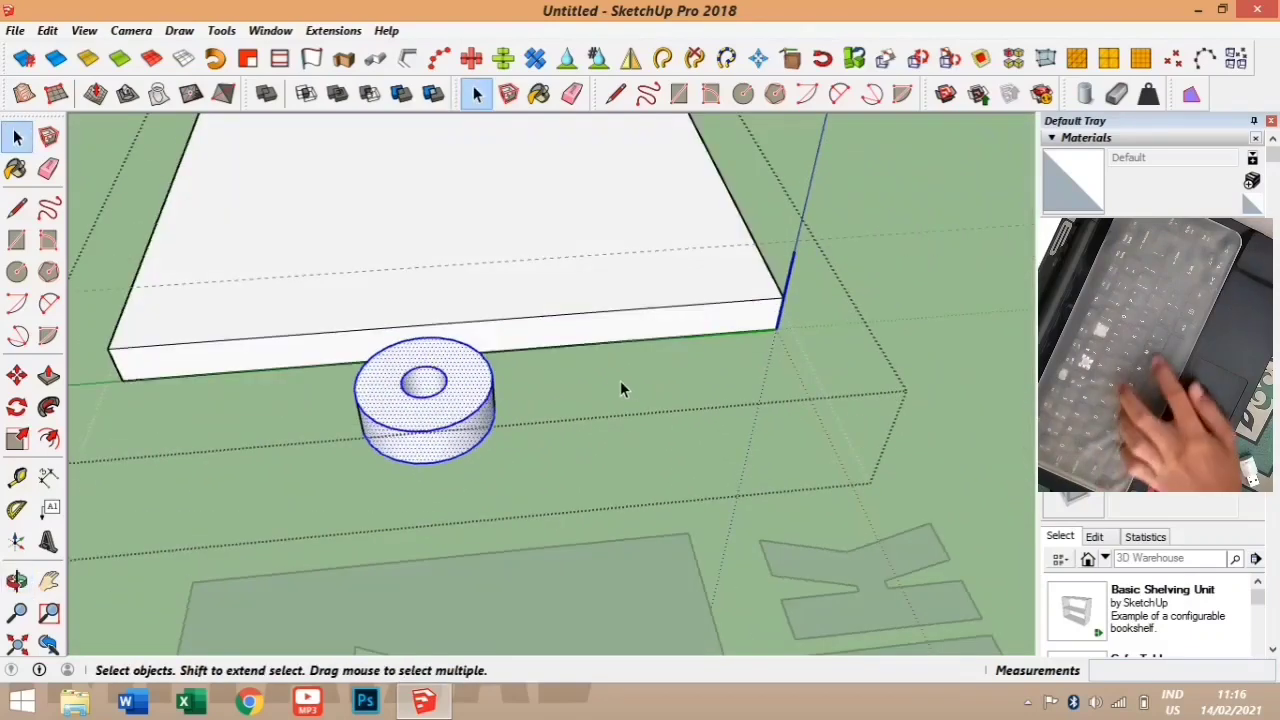
key("m")
left_click(418, 341)
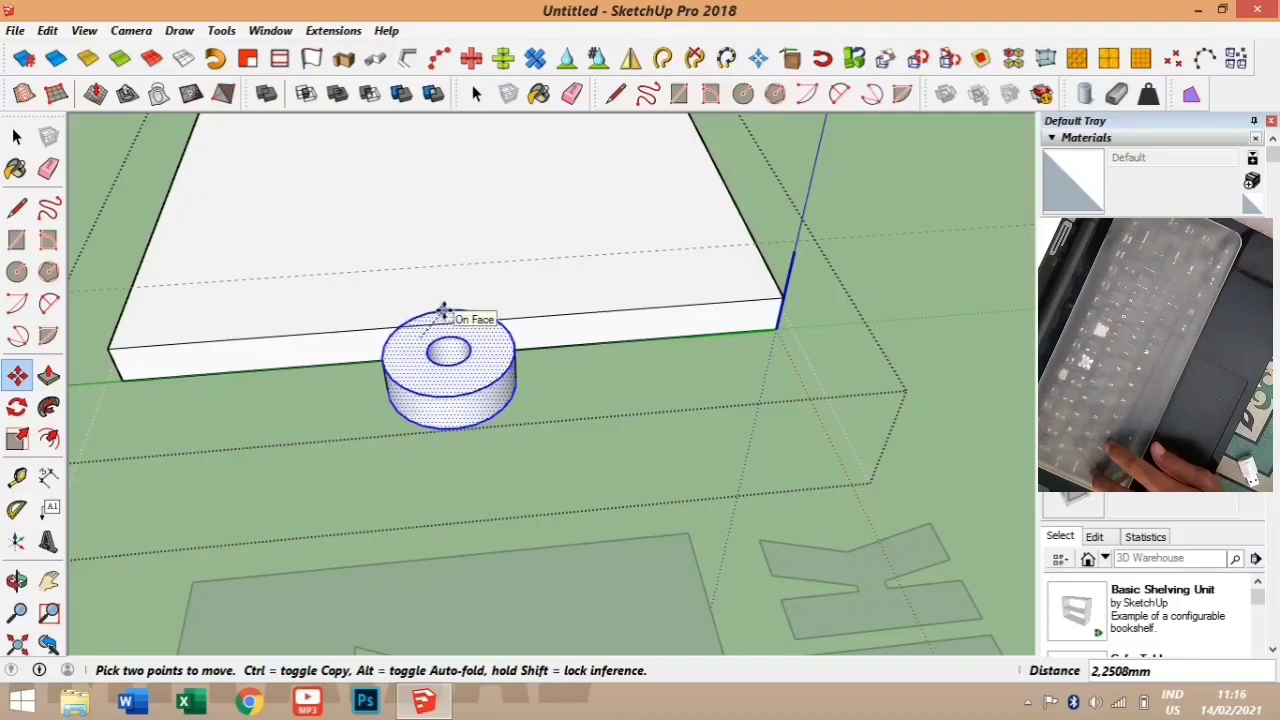
left_click(444, 307)
middle_click_drag(444, 307, 721, 312)
left_click(17, 137)
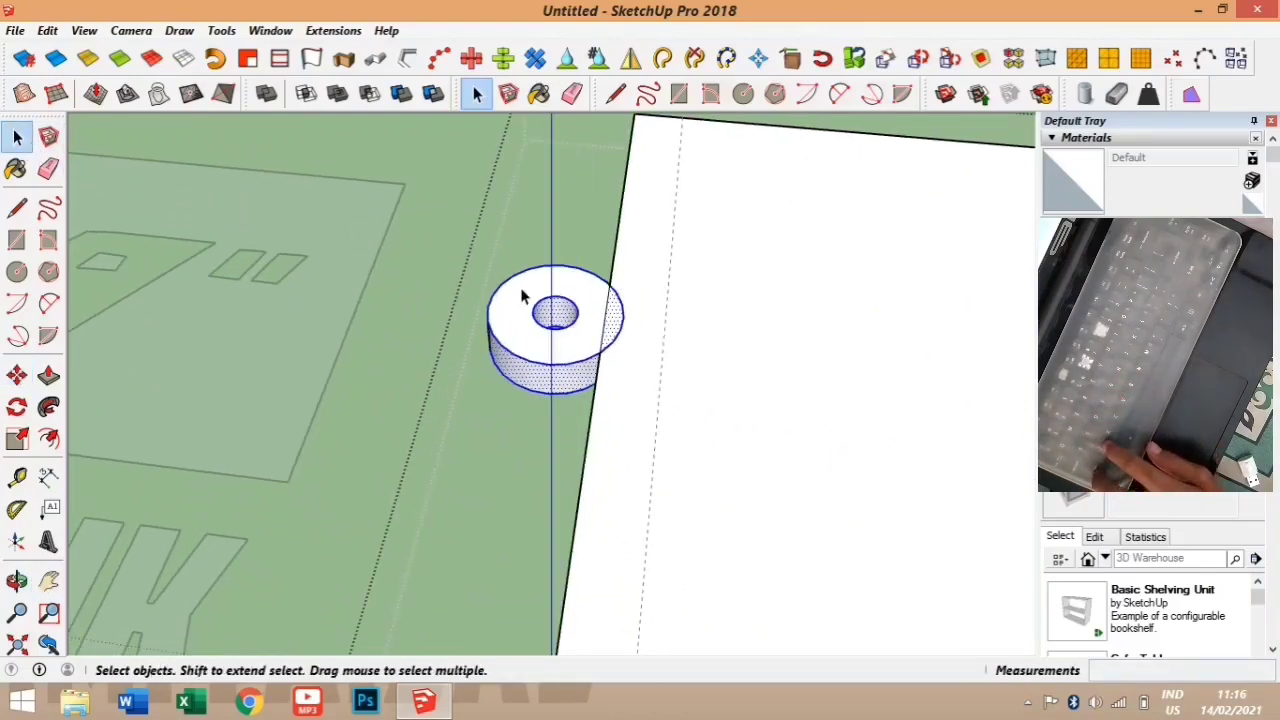
- Erase the arc of the ring's outer edge that lies over the plate's top face
left_click(620, 332)
key("e")
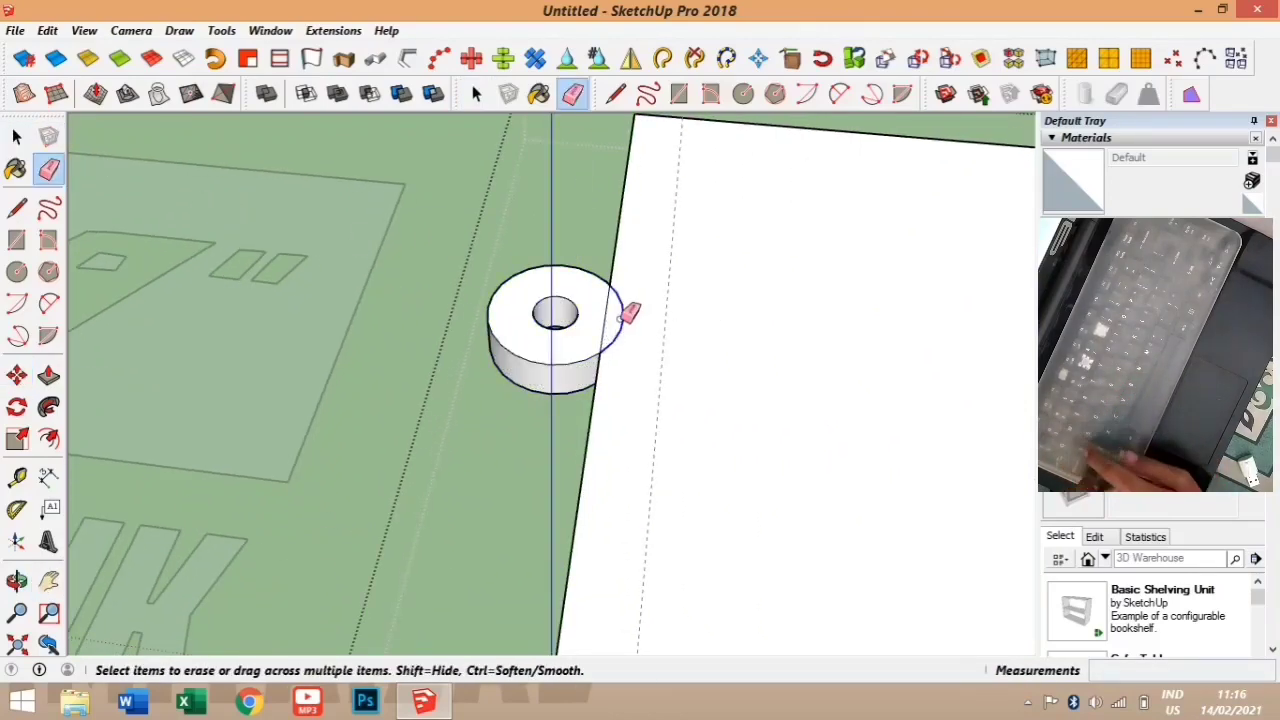
scroll(631, 320, "up", 3)
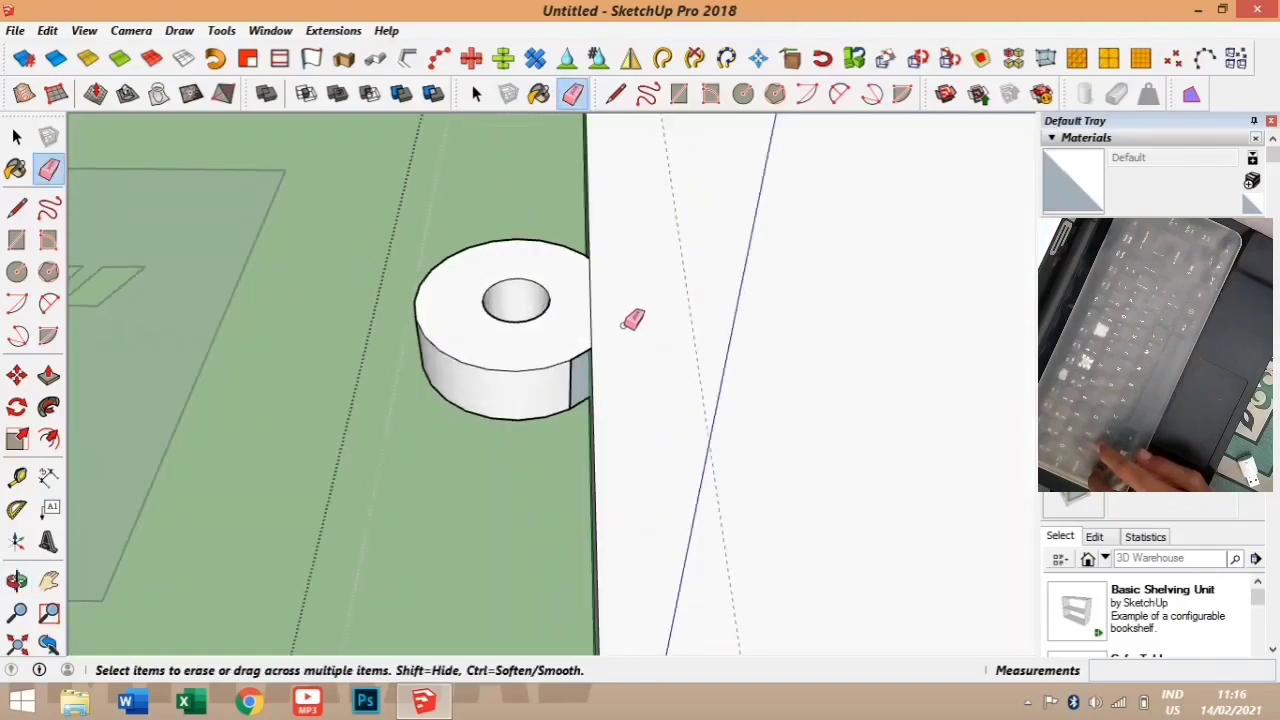
- Draw a vertical edge from top to bottom where one side of the ring meets the plate's side face
middle_click_drag(623, 349, 720, 286)
scroll(516, 248, "up", 2)
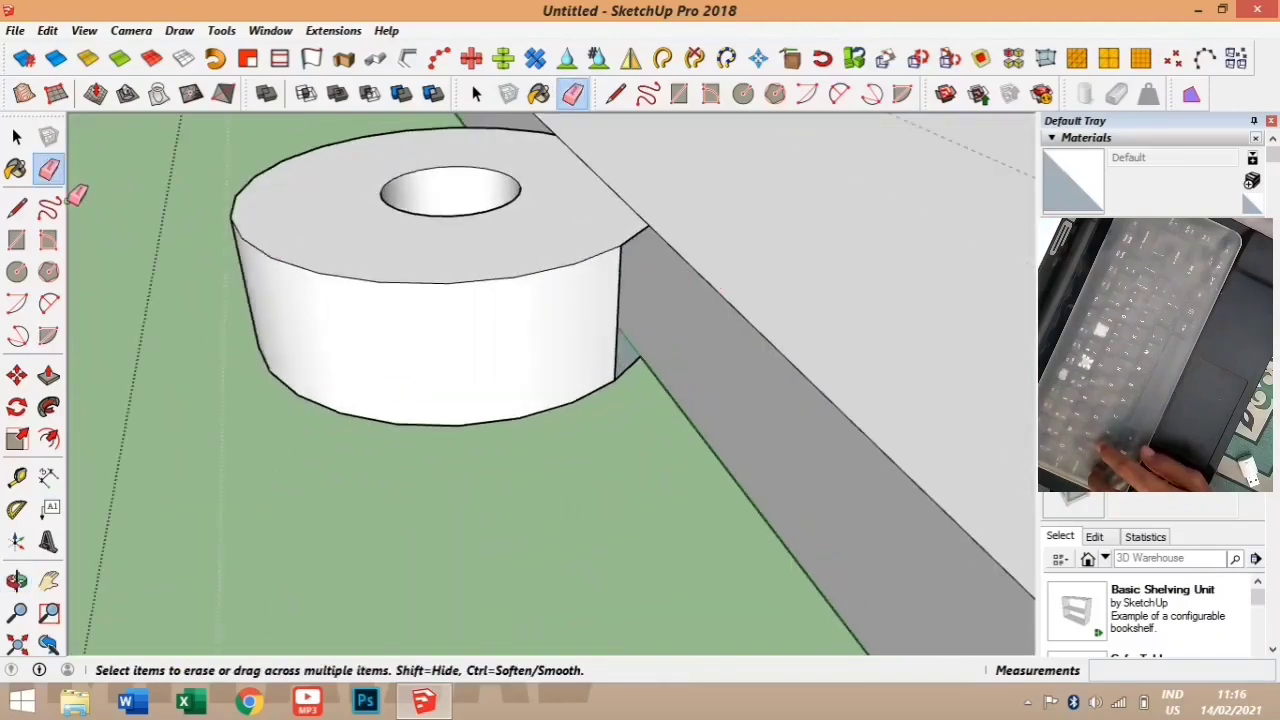
key("l")
left_click(648, 226)
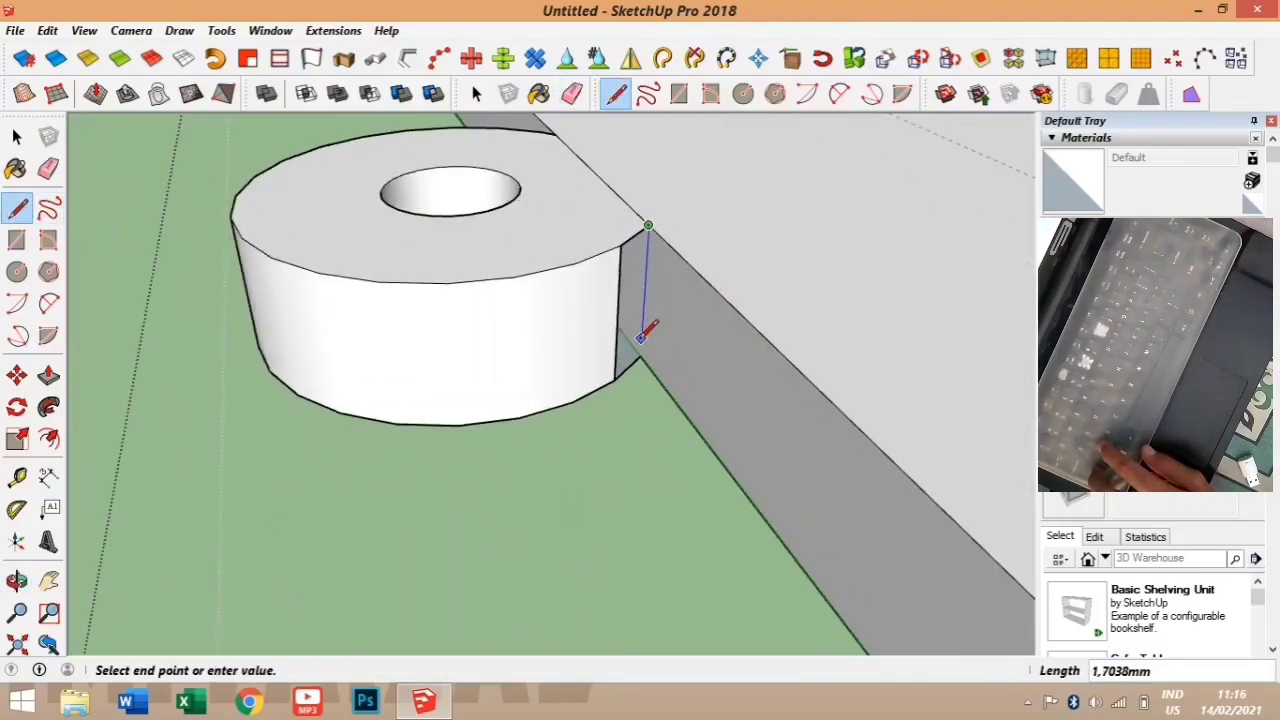
left_click(640, 356)
- Draw a 2 mm vertical edge at the opposite junction, closing the corner between the ring and the plate's side face
middle_click_drag(531, 253, 418, 277)
key("h")
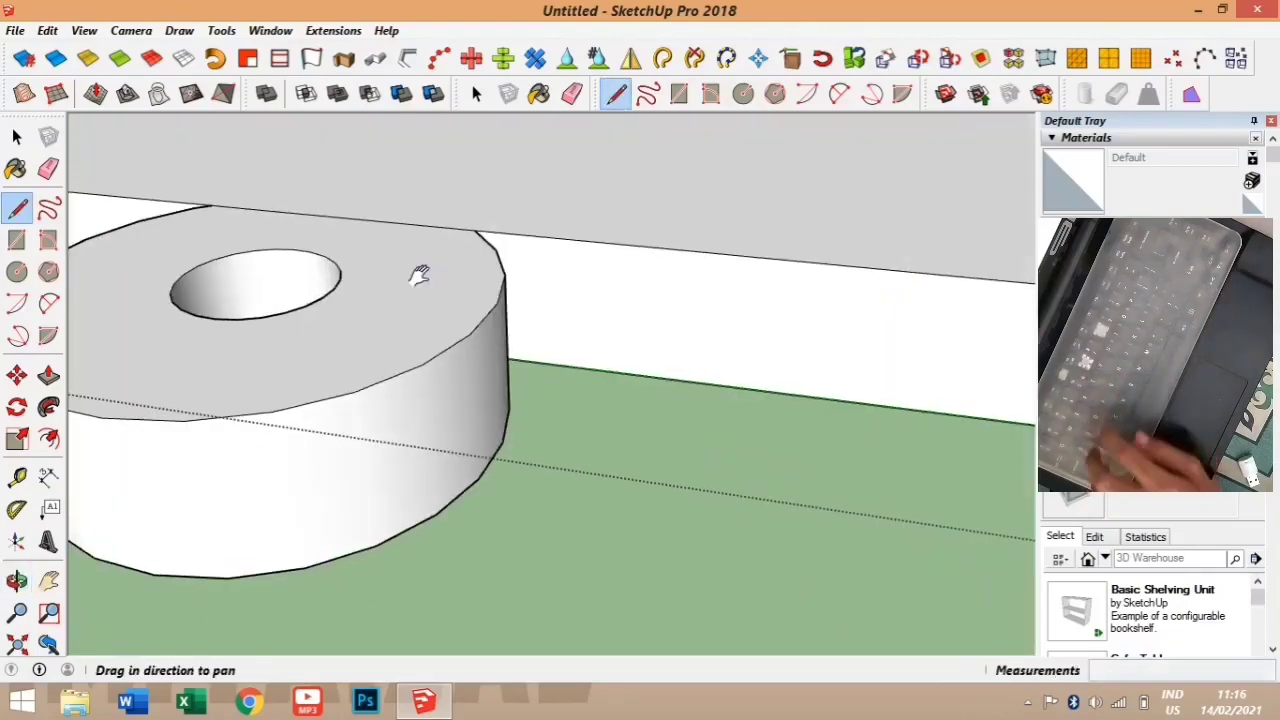
left_click_drag(418, 277, 685, 391)
middle_click_drag(685, 391, 740, 380)
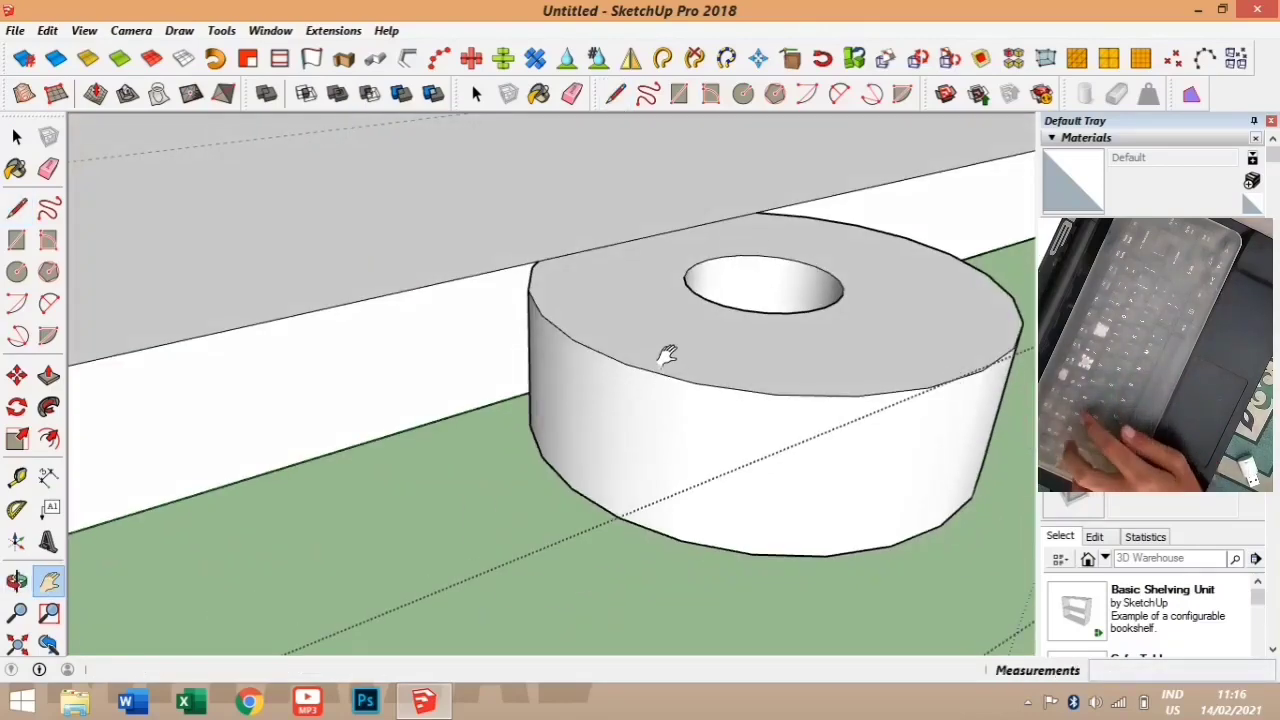
key("e")
mouse_move(663, 357)
middle_mouse_down()
mouse_move(635, 198)
mouse_move(475, 282)
mouse_move(617, 323)
middle_mouse_up()
scroll(514, 331, "up", 5)
scroll(516, 330, "down", 3)
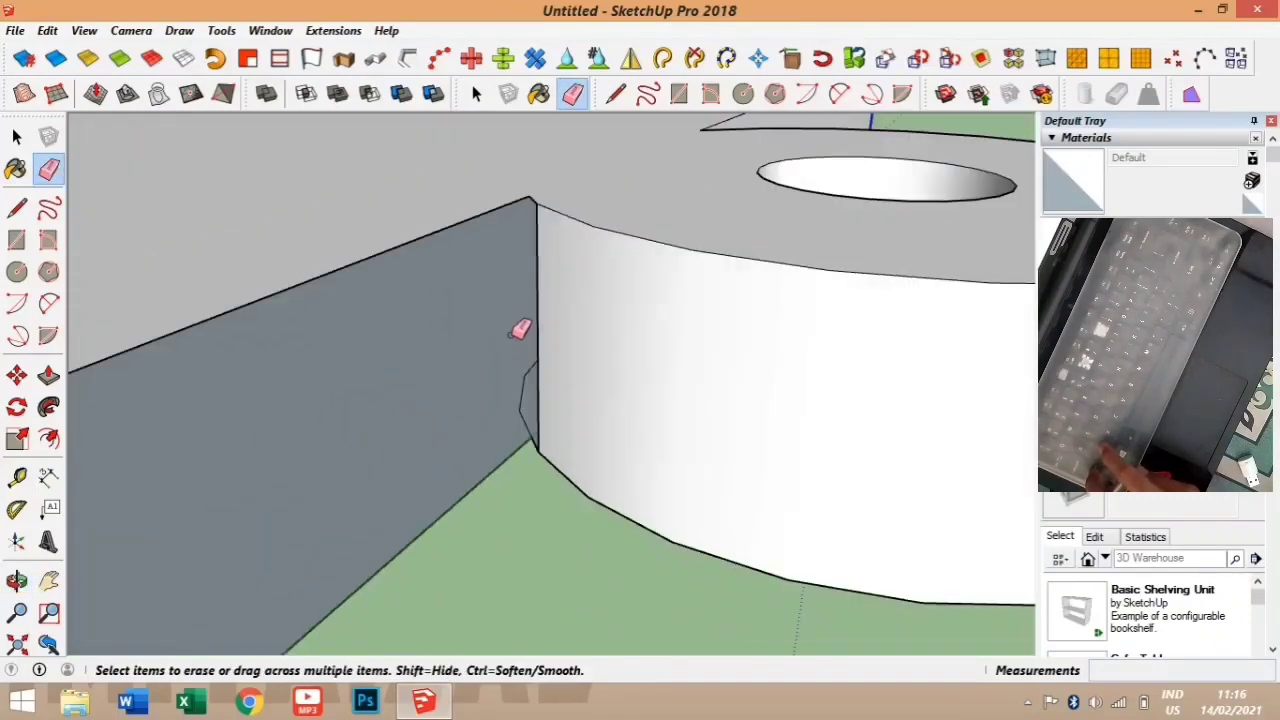
left_click(17, 207)
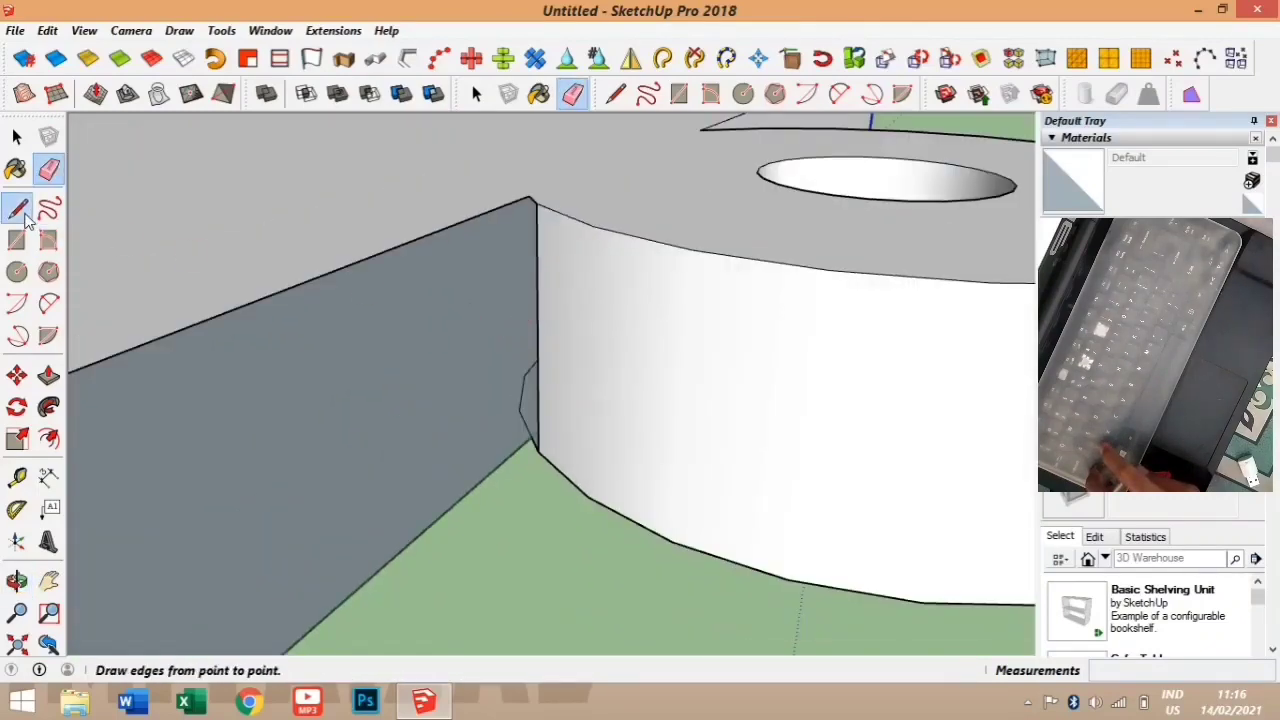
left_click(529, 194)
left_click(531, 437)
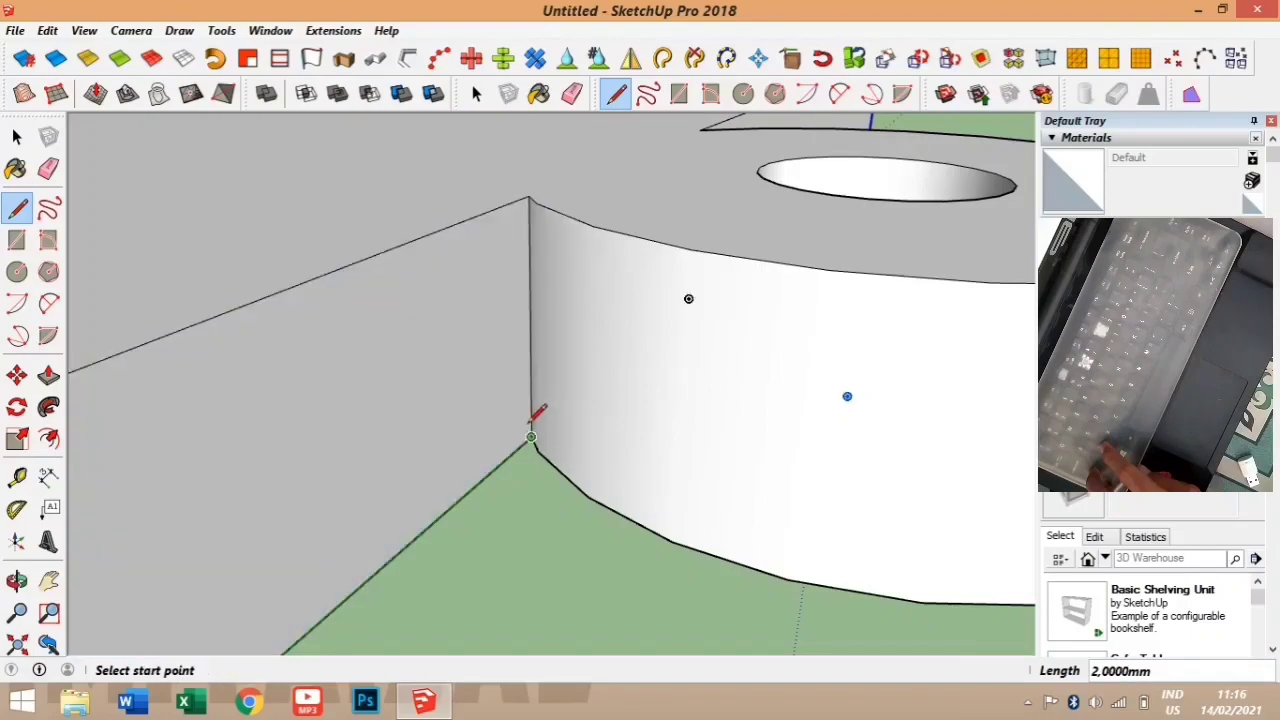
- Finish editing inside the base plate group and select the closed group containing the plate and ring
scroll(531, 437, "down", 4)
middle_click_drag(577, 285, 488, 275)
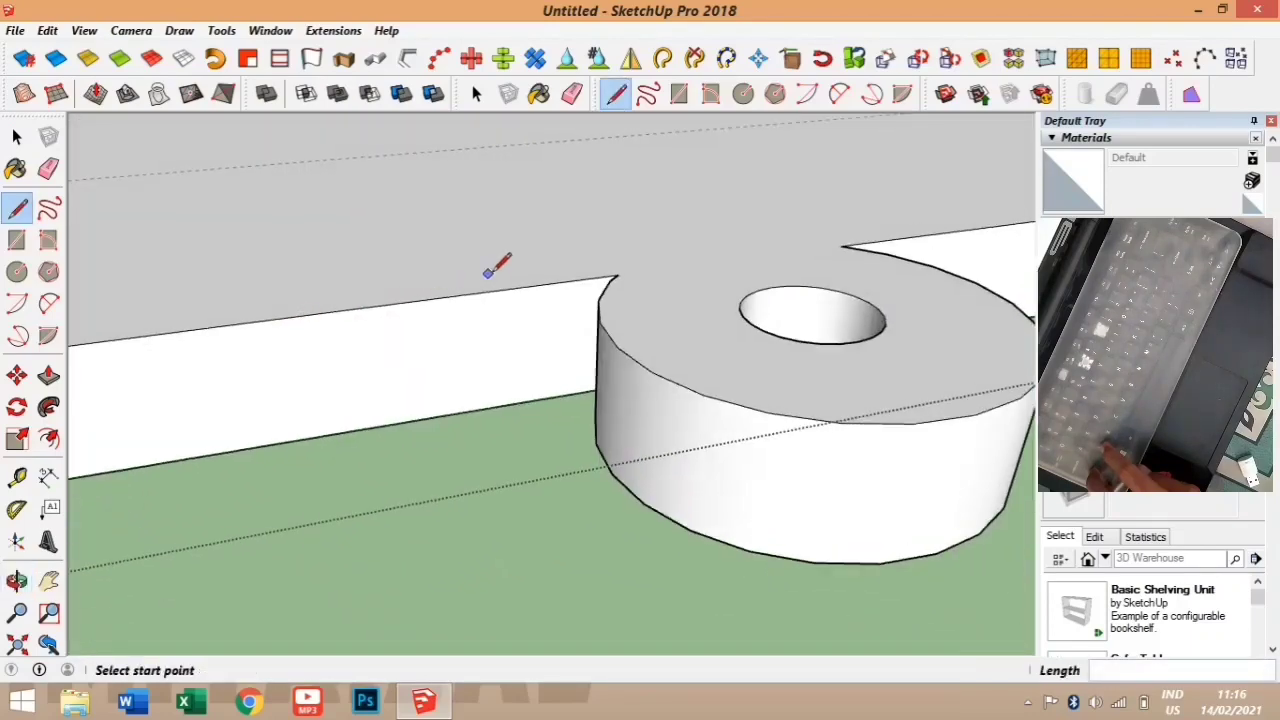
scroll(554, 277, "down", 5)
middle_click_drag(637, 271, 470, 372)
scroll(620, 375, "down", 3)
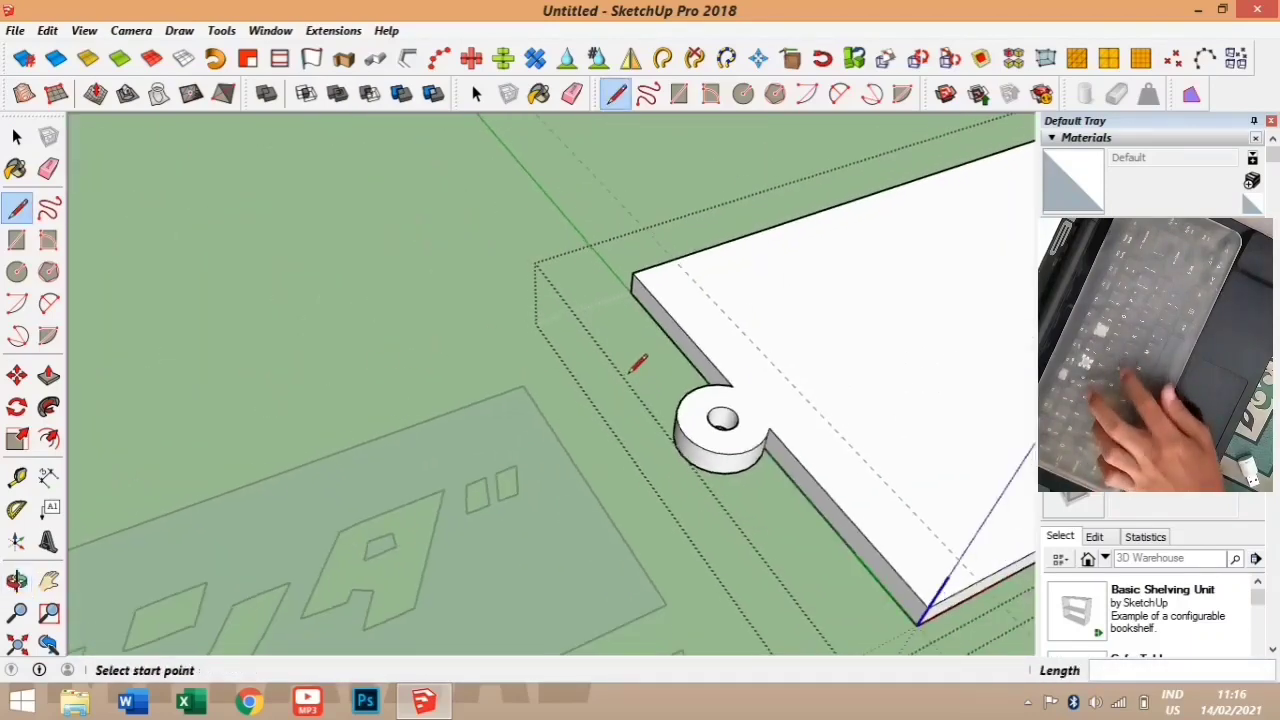
key("h")
left_click_drag(706, 371, 400, 380)
scroll(494, 362, "down", 4)
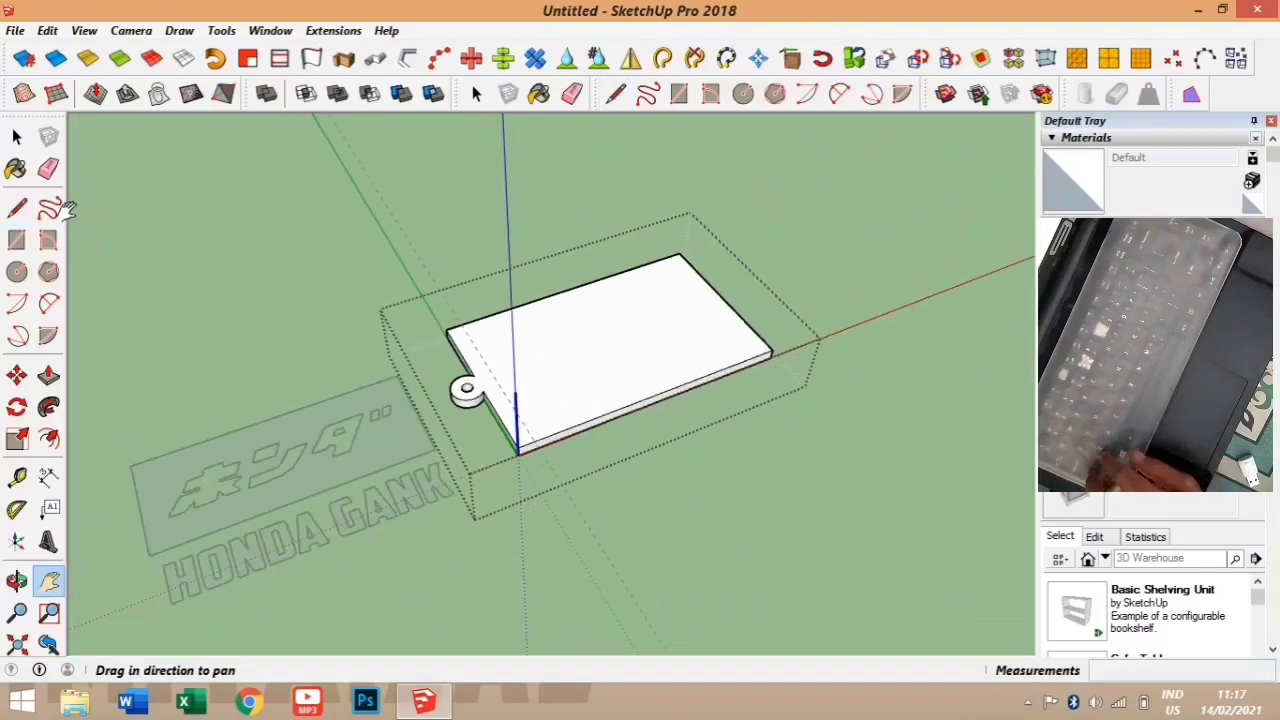
left_click(17, 135)
left_click(285, 425)
middle_click_drag(413, 353, 184, 363)
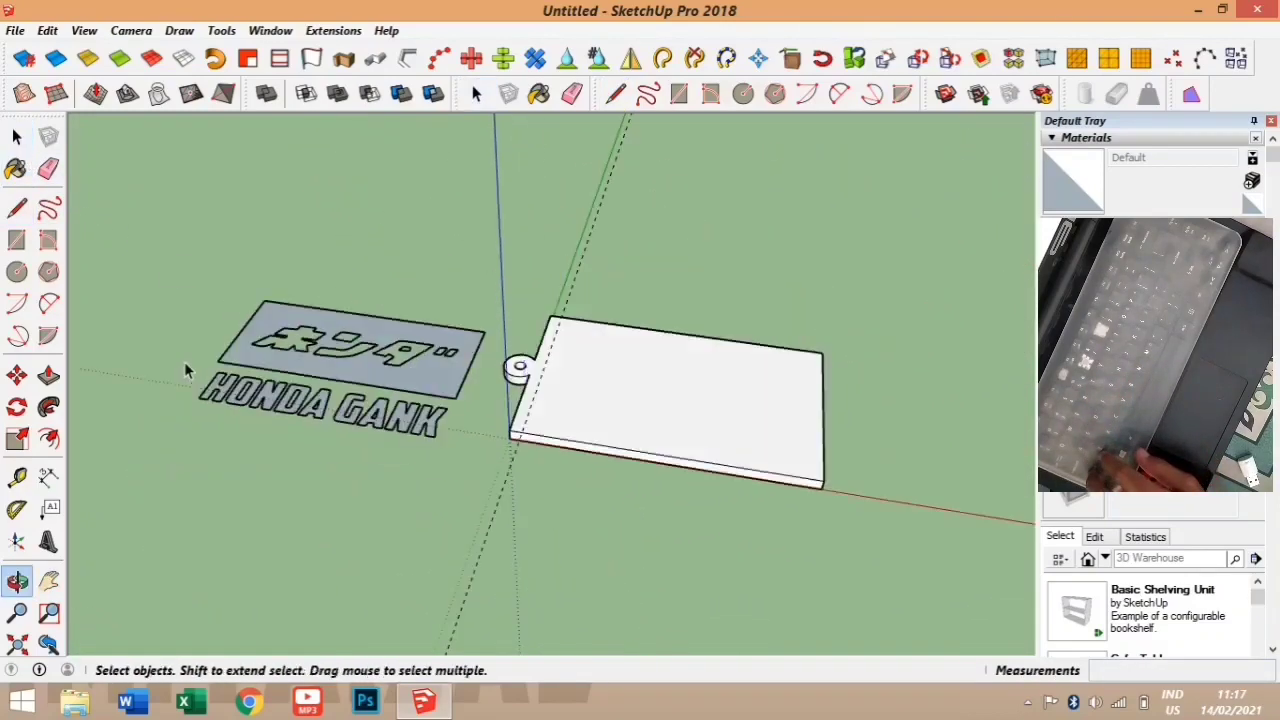
middle_click_drag(543, 377, 600, 380)
left_click(552, 388)
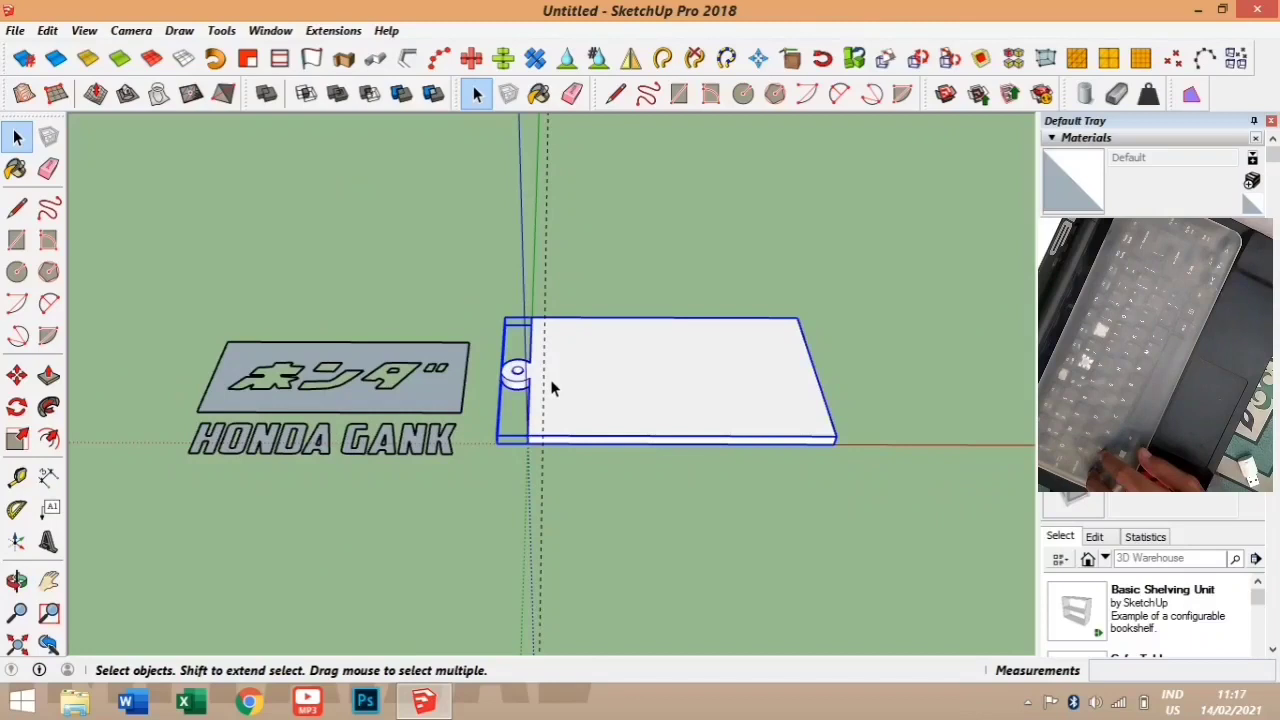
- Group the HONDA GANK letters and move them about 60.6 mm onto the lower part of the plate
left_click(354, 366)
left_click_drag(174, 427, 505, 488)
right_click(352, 453)
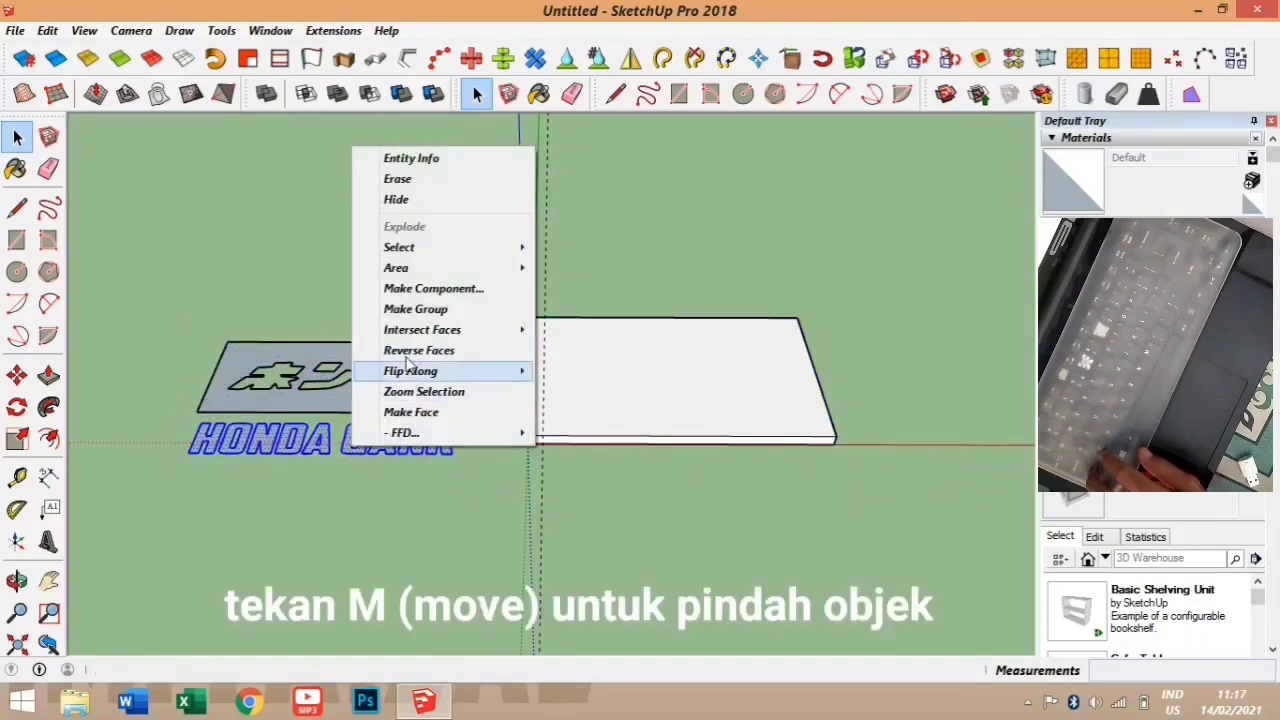
left_click(390, 309)
key("m")
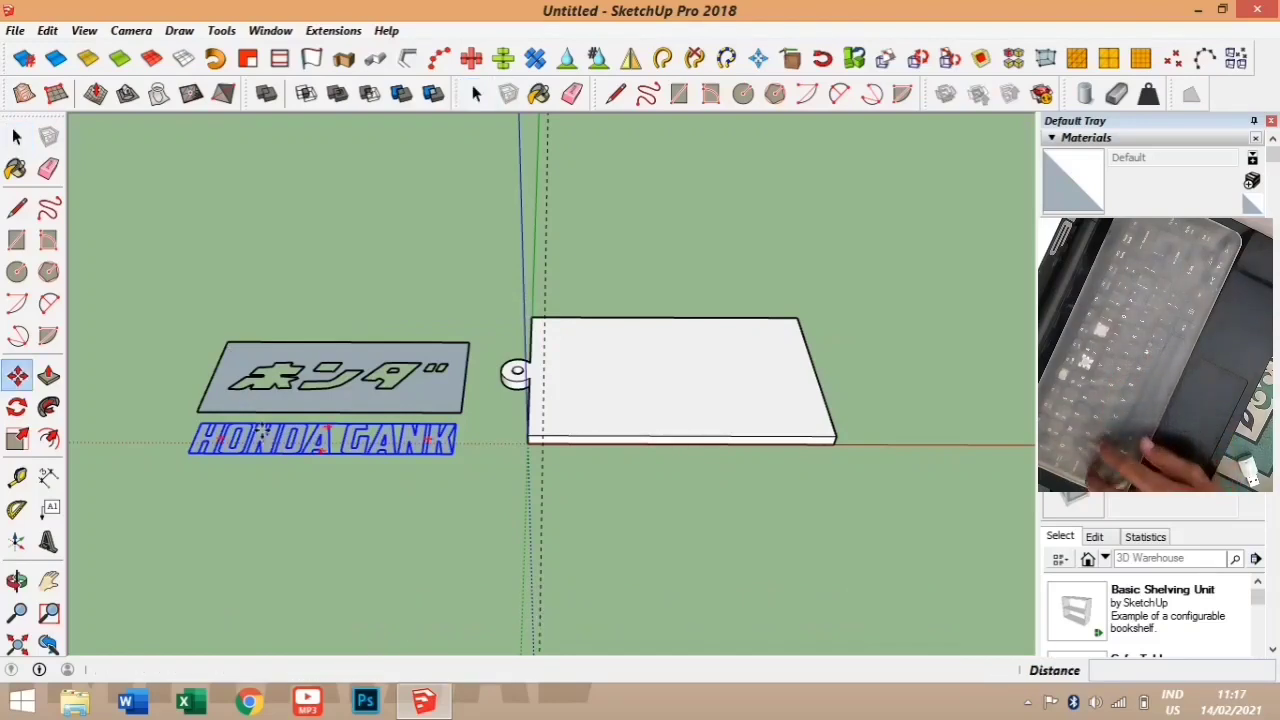
left_click(266, 430)
left_click(618, 406)
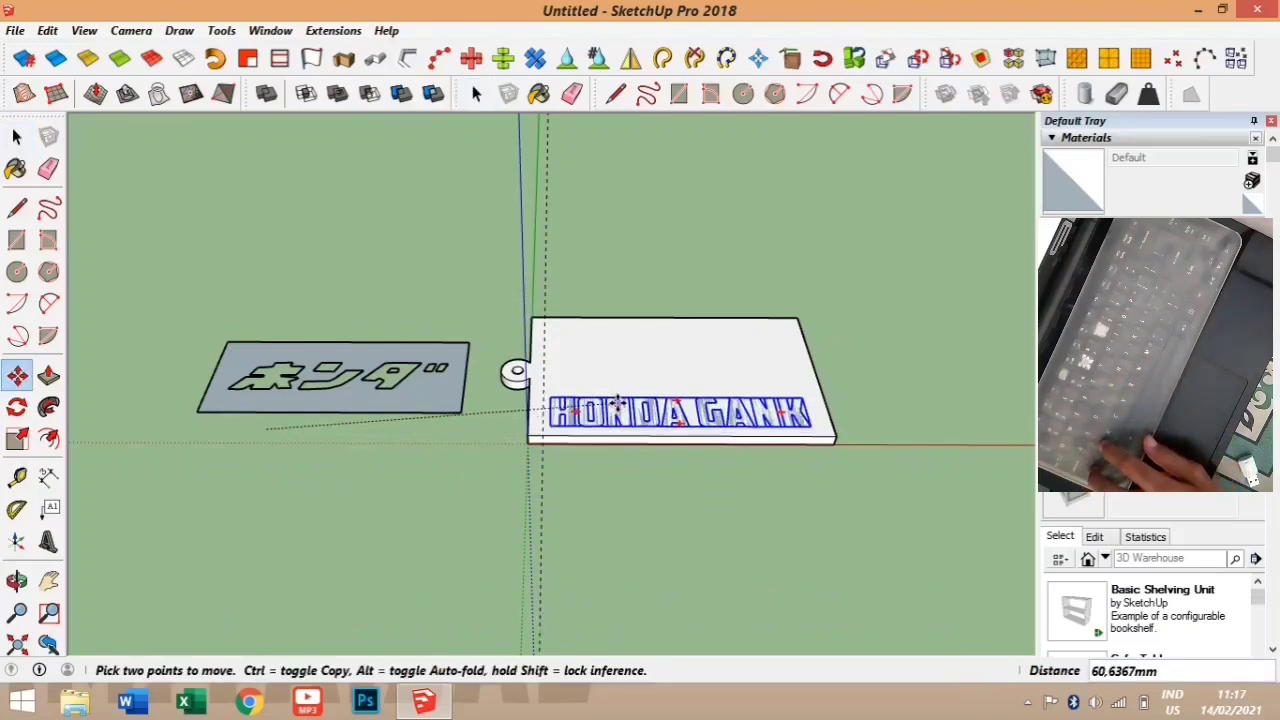
left_click(16, 137)
- Group the katakana panel and move it onto the plate, directly above the HONDA GANK letters
left_click(12, 146)
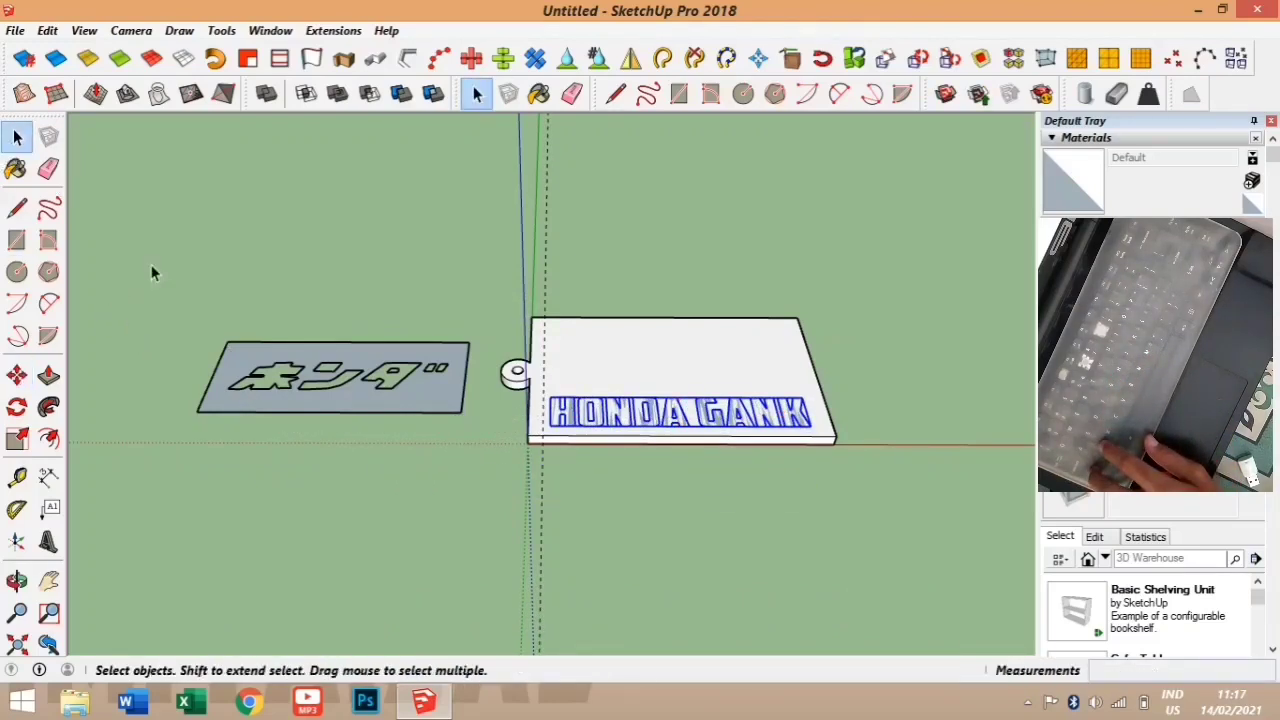
left_click_drag(467, 462, 467, 462)
right_click(417, 405)
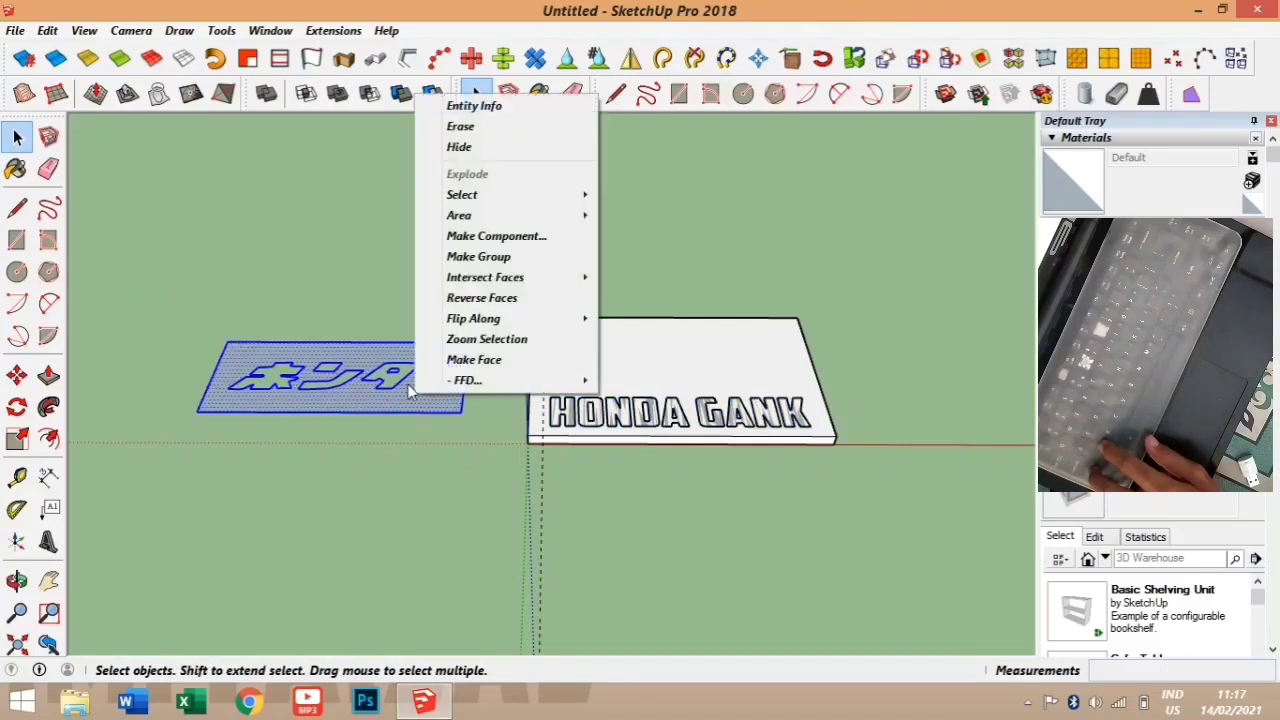
left_click(460, 255)
key("m")
left_click(460, 405)
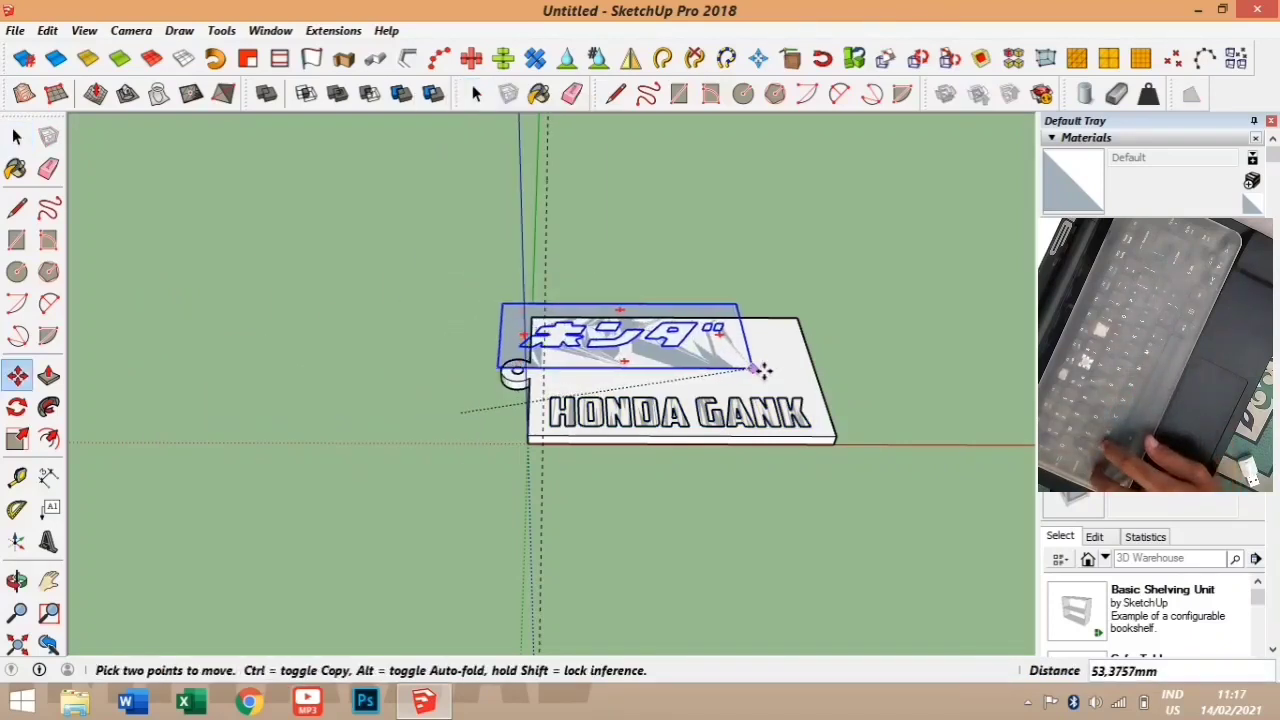
left_click(808, 391)
middle_click_drag(808, 391, 825, 437)
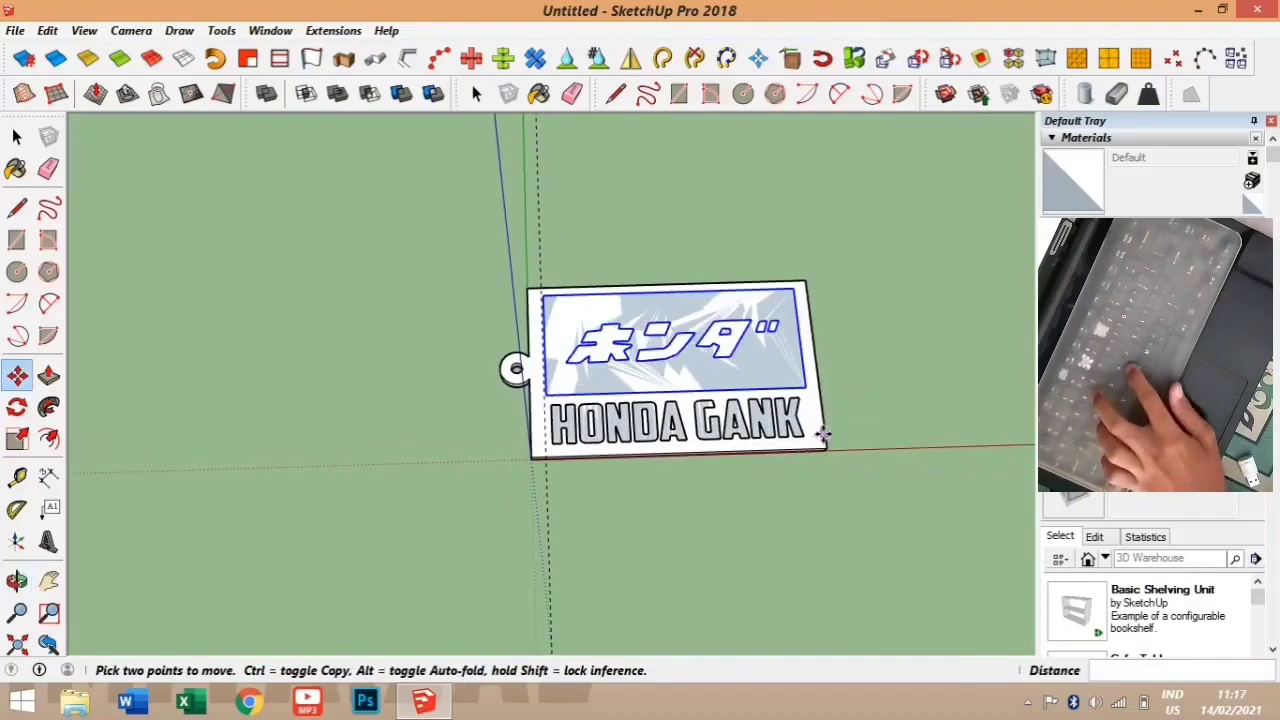
- Move the katakana panel about 2 mm so its upper corner on the ring side lies on the dashed guide line
key("h")
left_click_drag(789, 380, 758, 334)
scroll(757, 334, "up", 4)
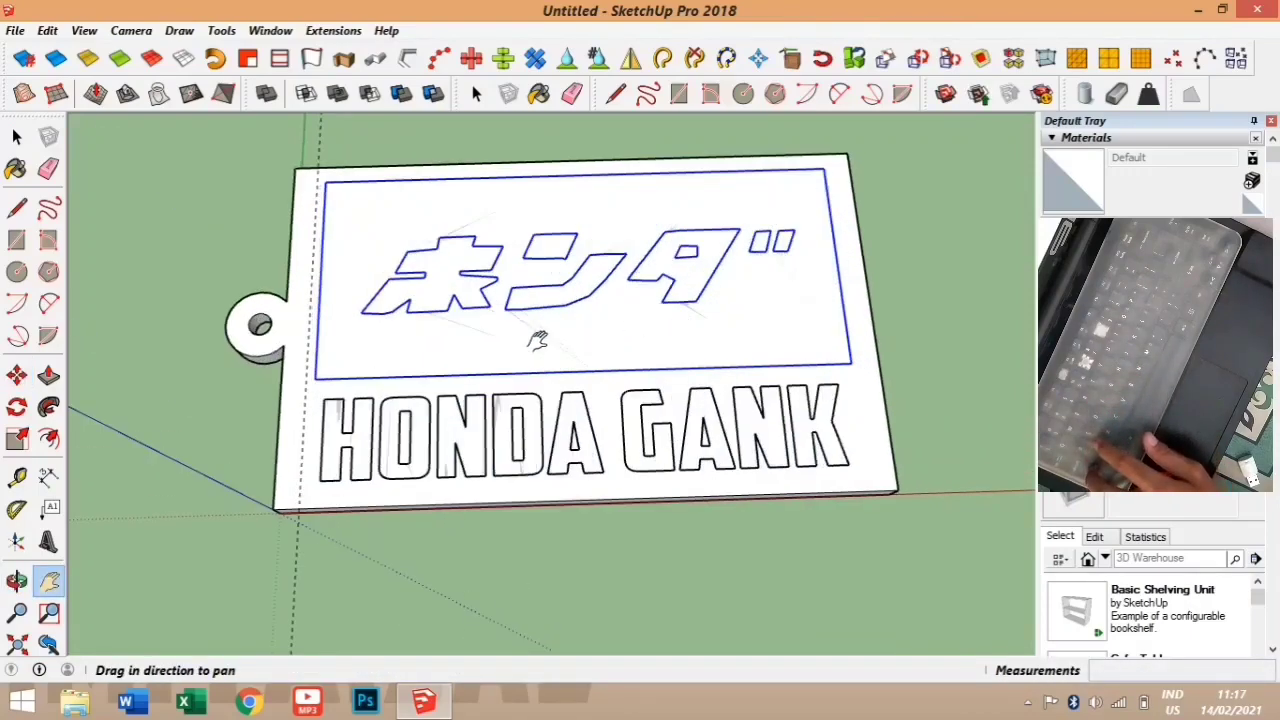
middle_click_drag(538, 341, 558, 323)
key("m")
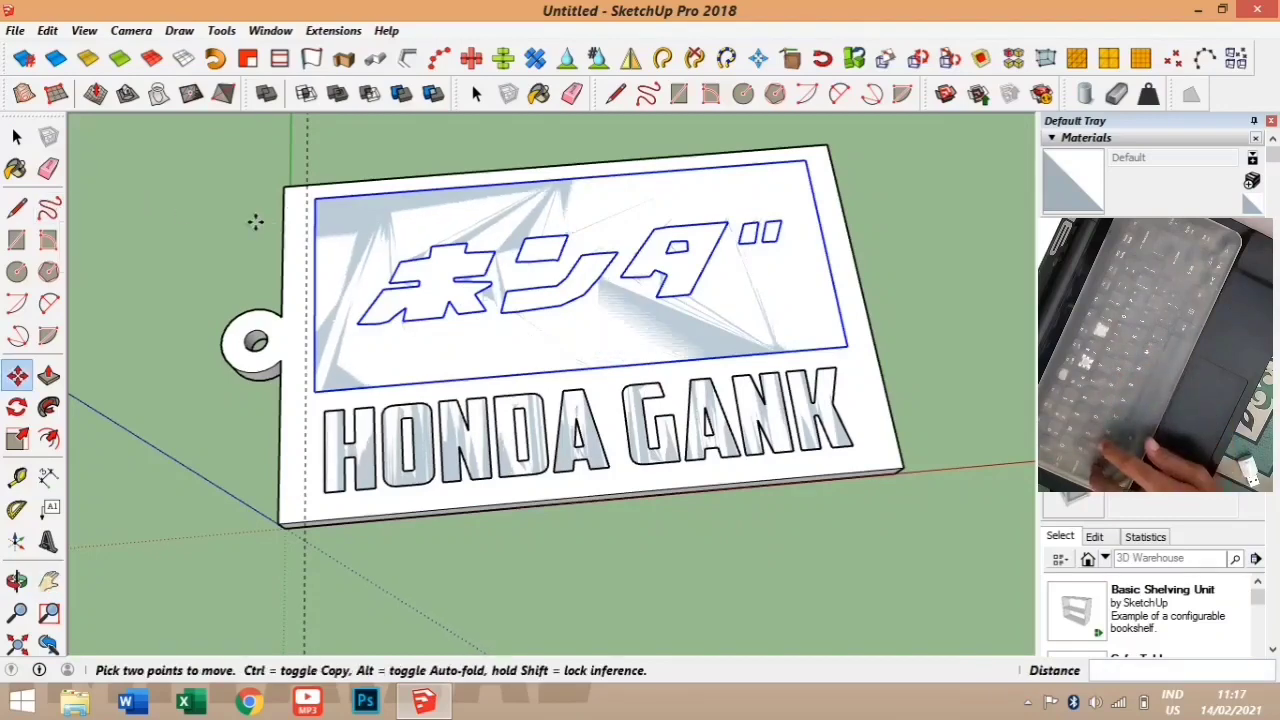
left_click(309, 201)
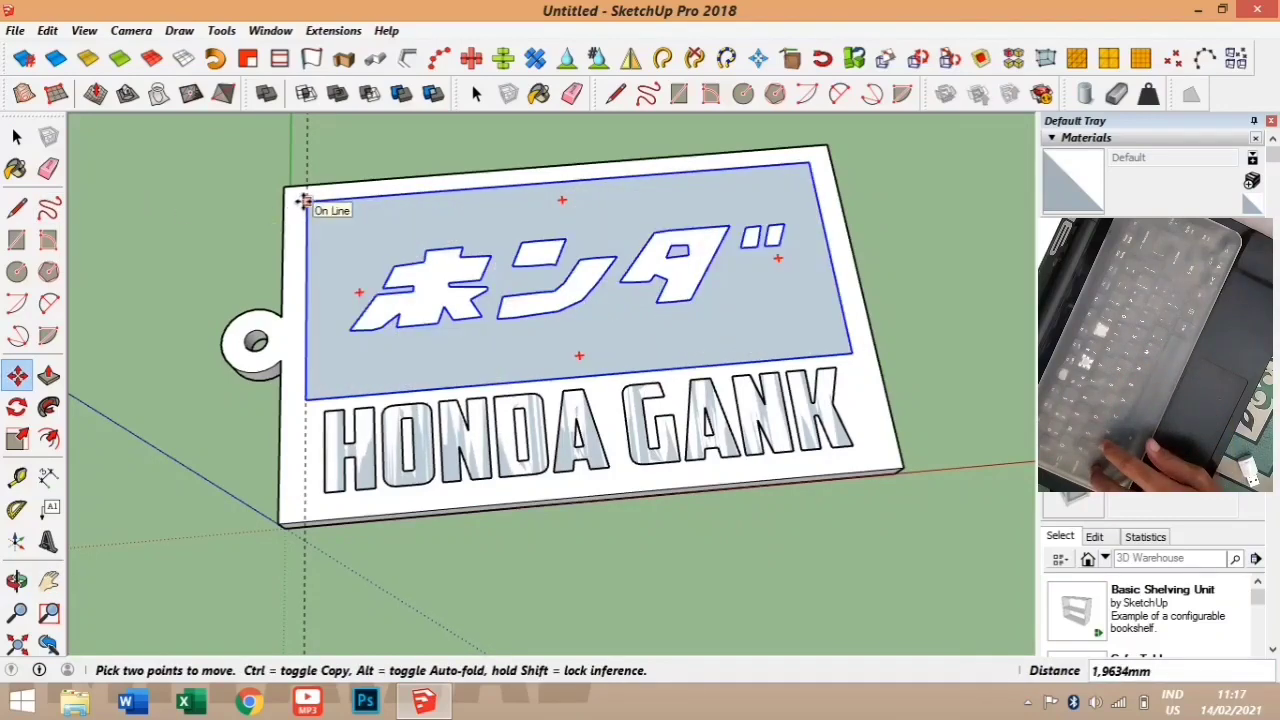
left_click(300, 200)
left_click(17, 137)
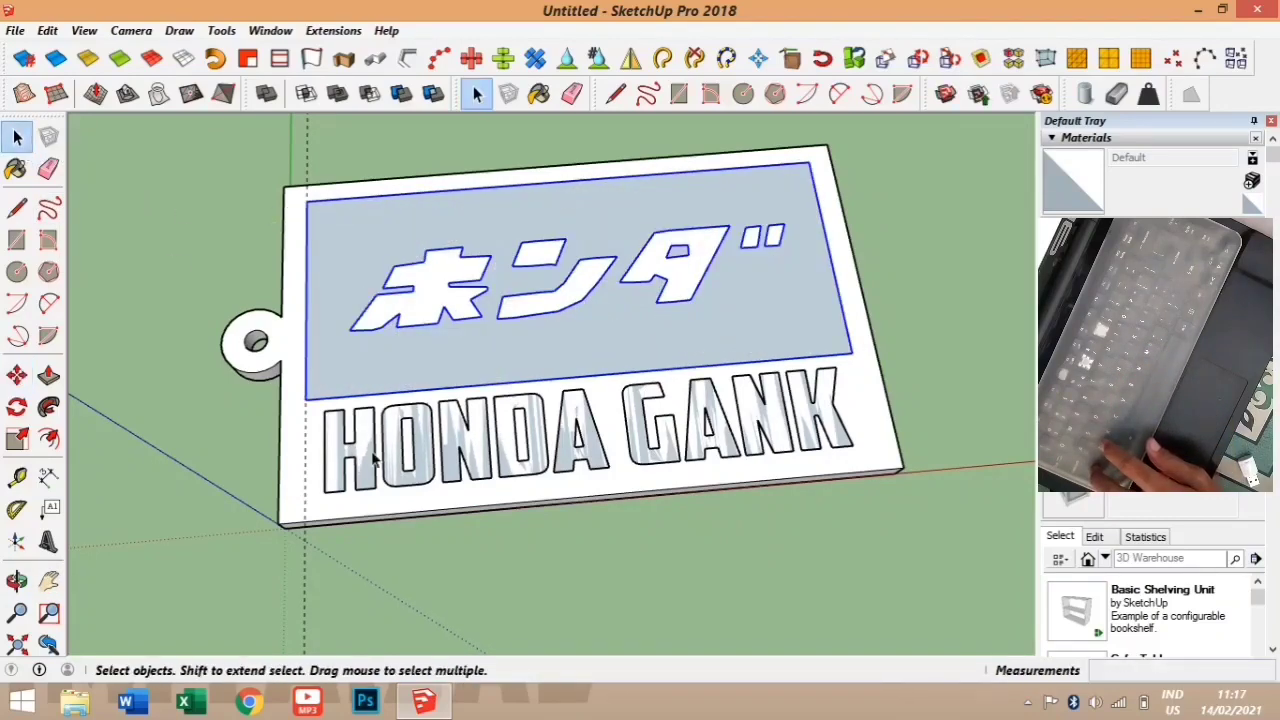
left_click(343, 445)
key("m")
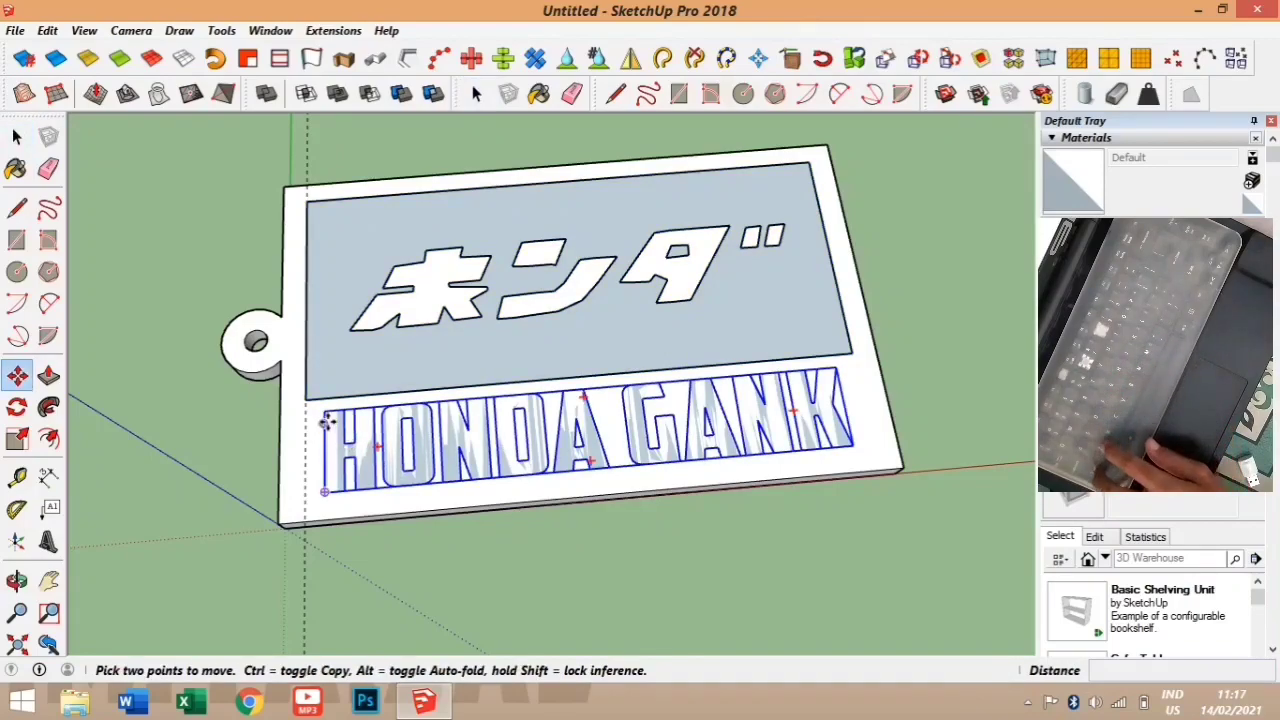
middle_click_drag(322, 421, 600, 394)
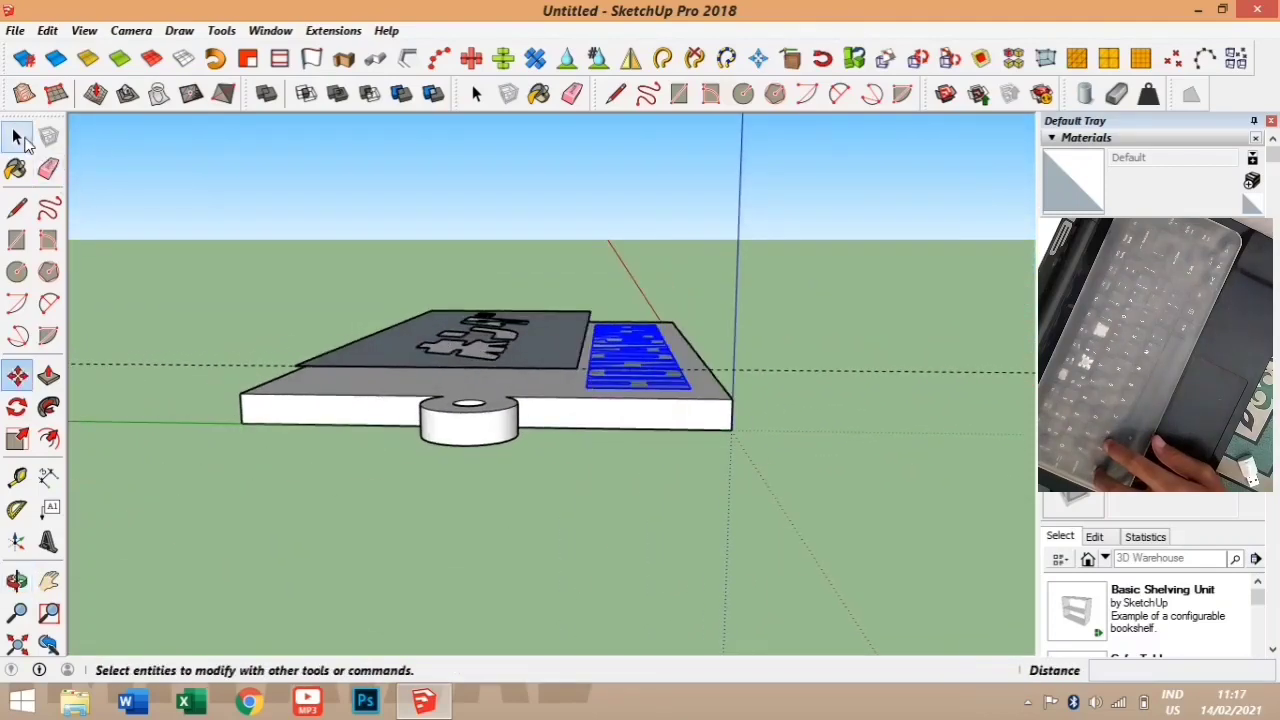
left_click(20, 140)
- Erase the old guide line that runs along the katakana panel's ring-side edge
scroll(519, 375, "up", 2)
scroll(519, 375, "up", 1)
key("e")
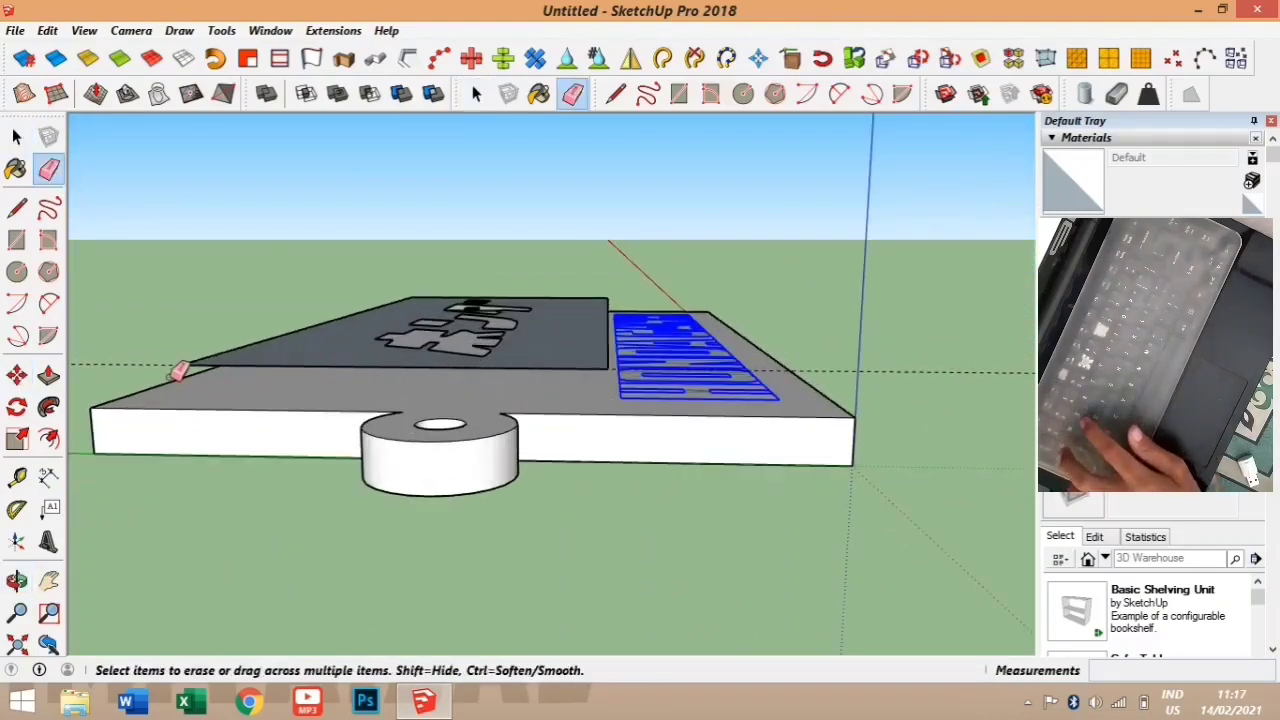
middle_click_drag(420, 376, 451, 491)
- Place a guide line on the plate's top face, parallel to its ring-side edge and between that edge and the katakana panel
key("t")
left_click(390, 548)
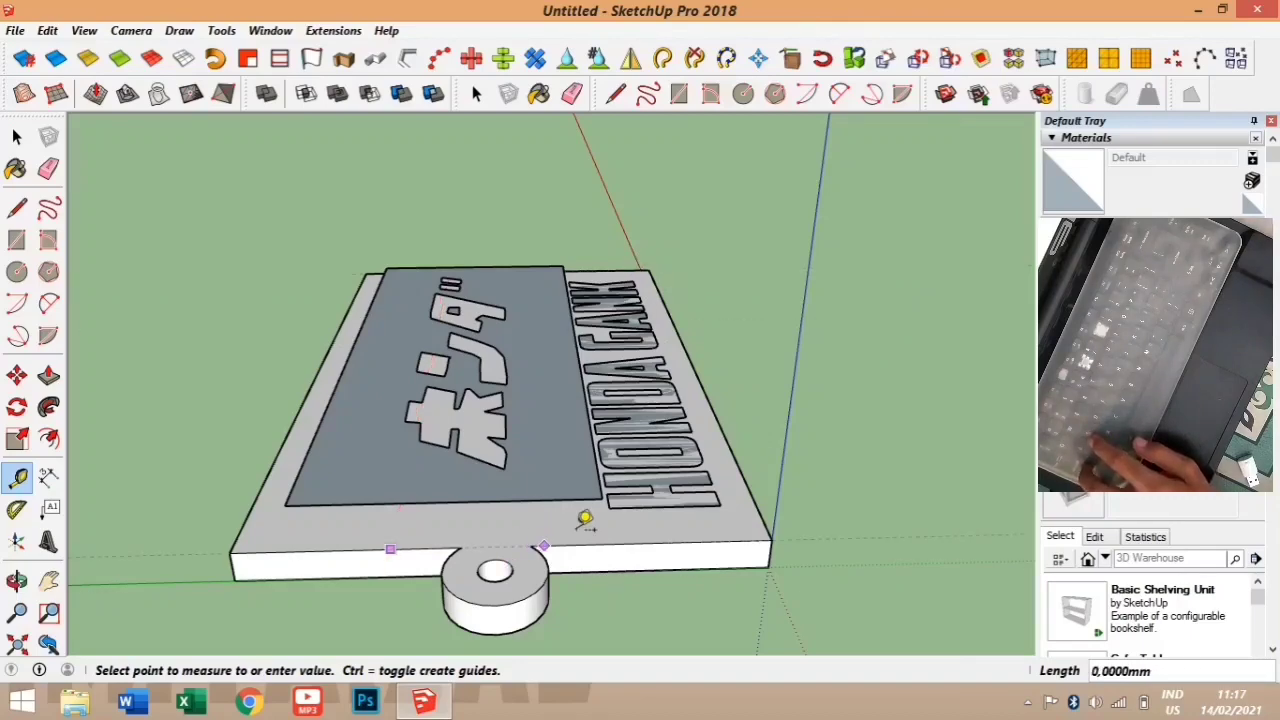
left_click(661, 521)
middle_click_drag(661, 521, 614, 562)
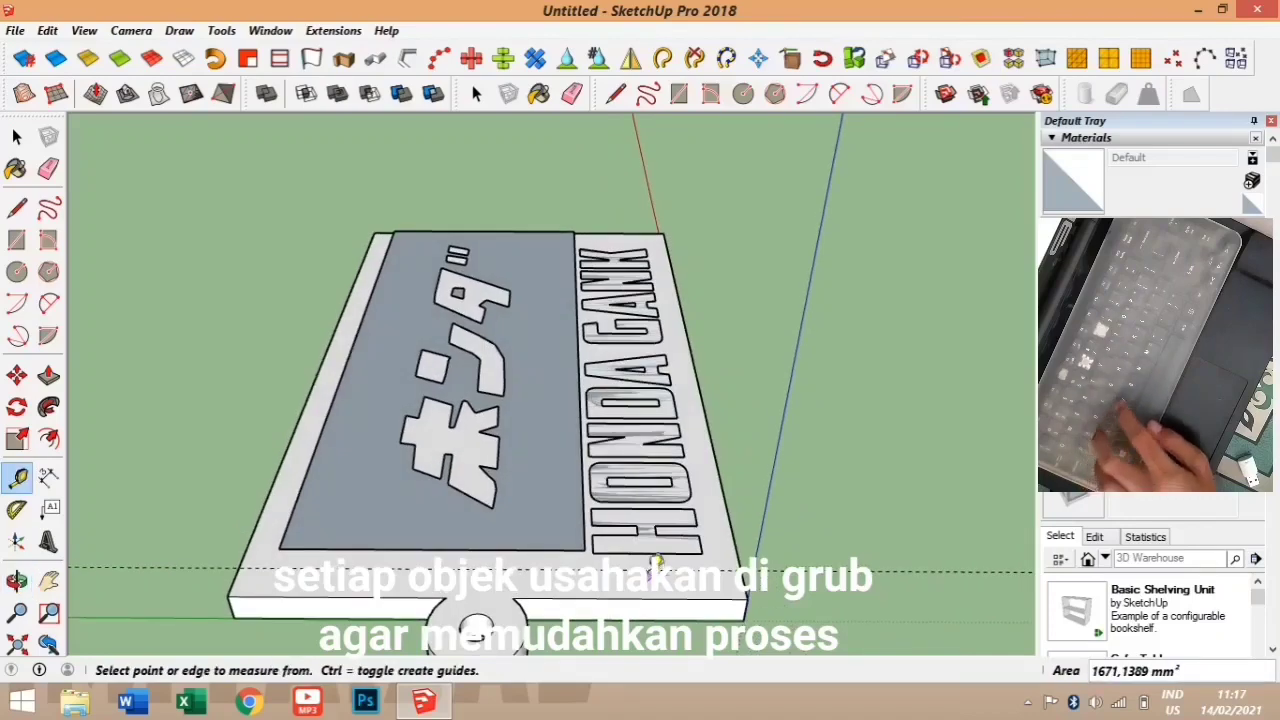
- Move the katakana panel about 1.7 mm so its lower ring-side corner lies on the new guide line
key("b")
key("space")
left_click(410, 473)
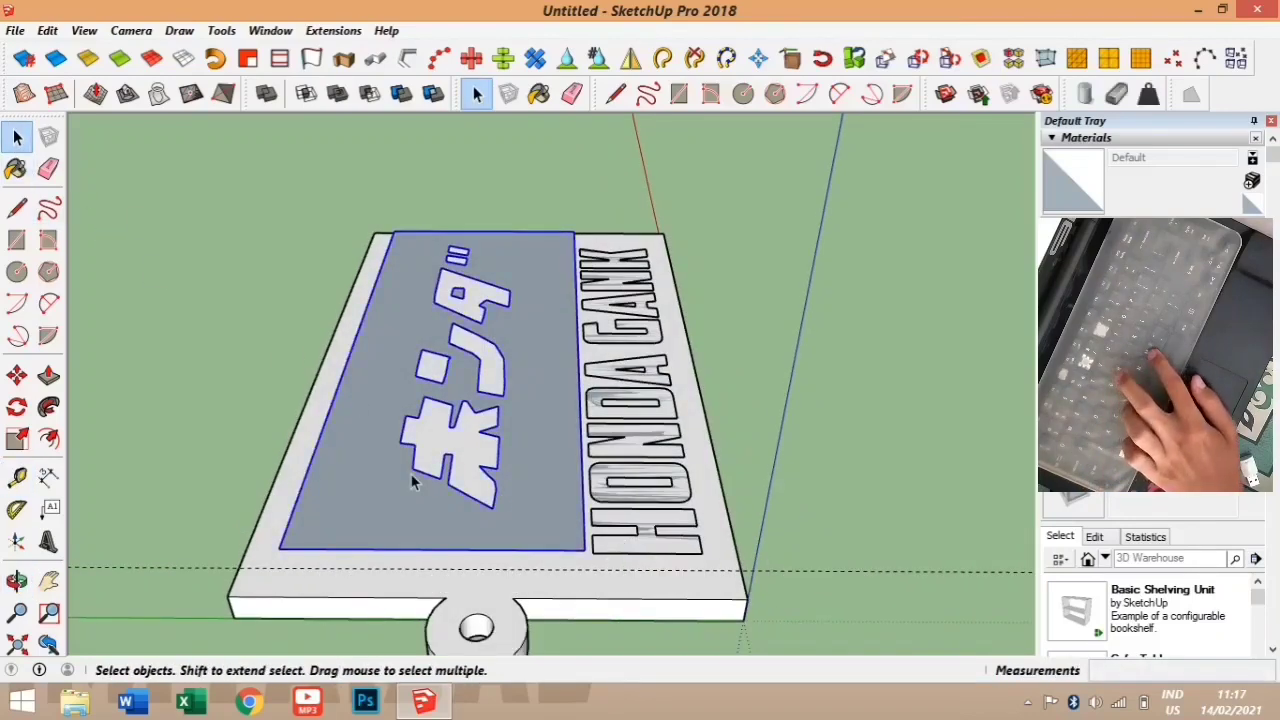
key("m")
left_click(584, 549)
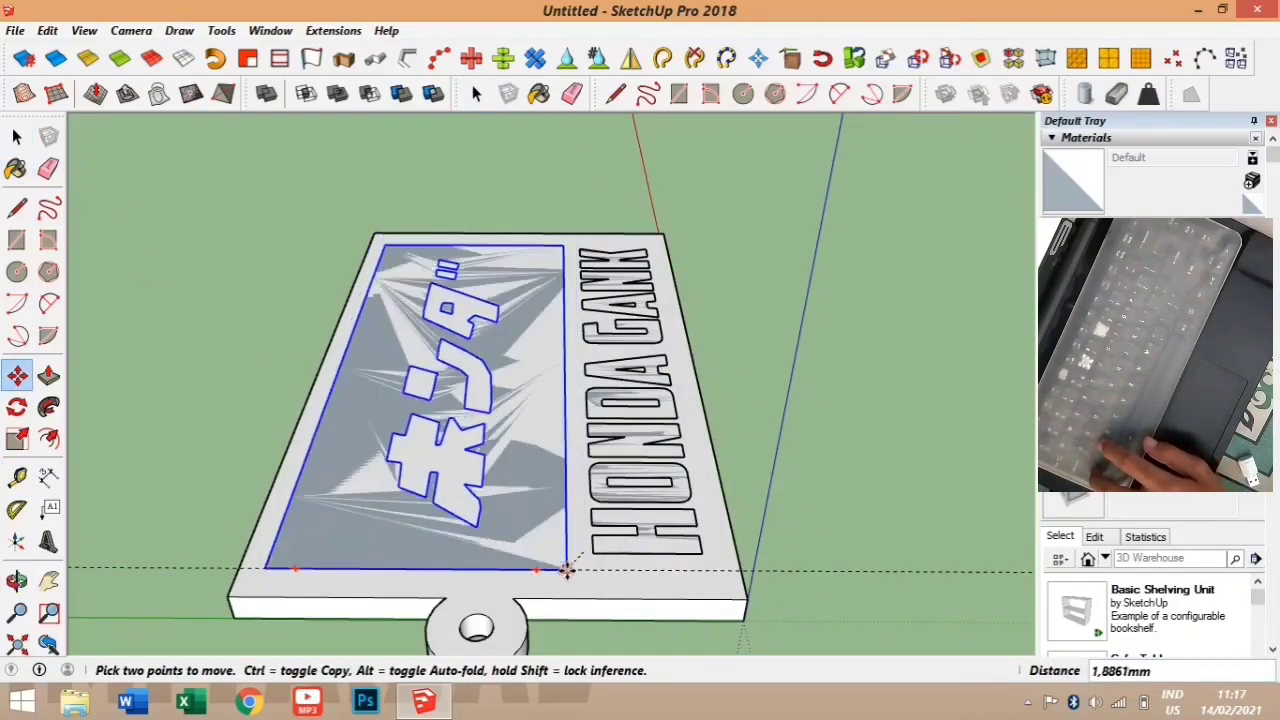
left_click(572, 569)
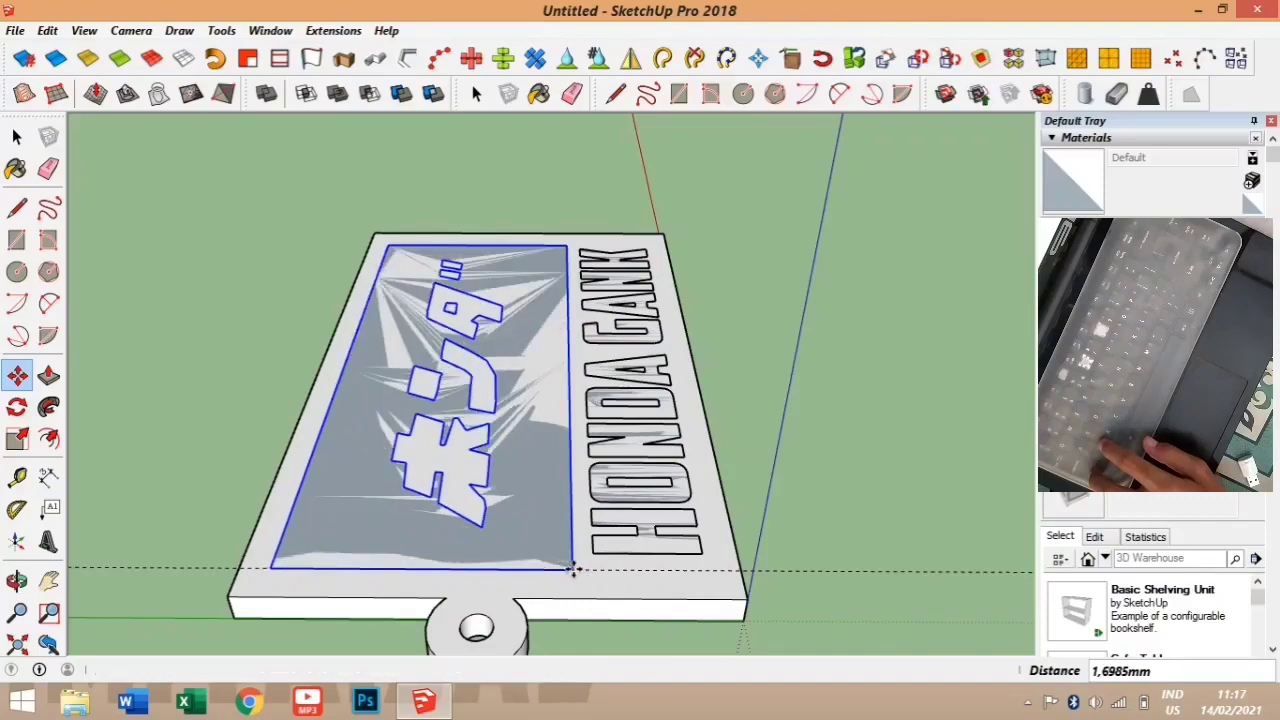
- Open the katakana panel group and extrude the panel face upward by 1.5 mm
middle_click_drag(572, 569, 479, 437)
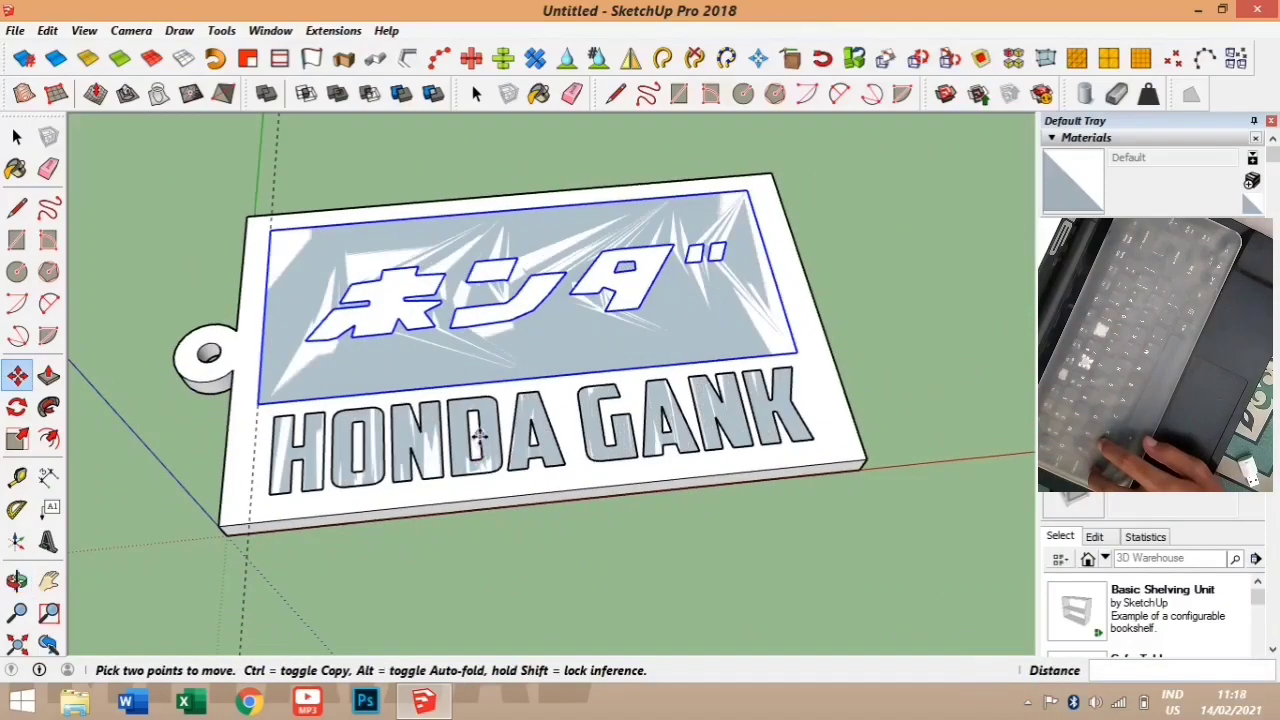
key("space")
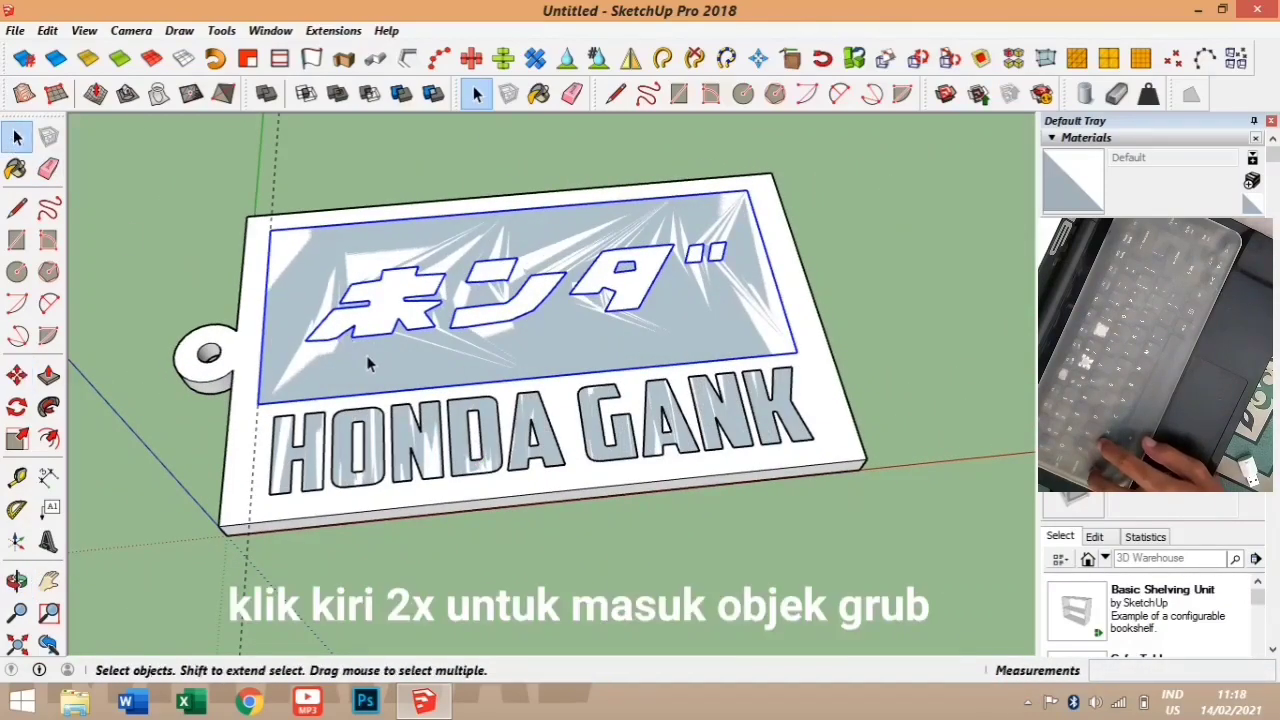
double_click(366, 358)
key("p")
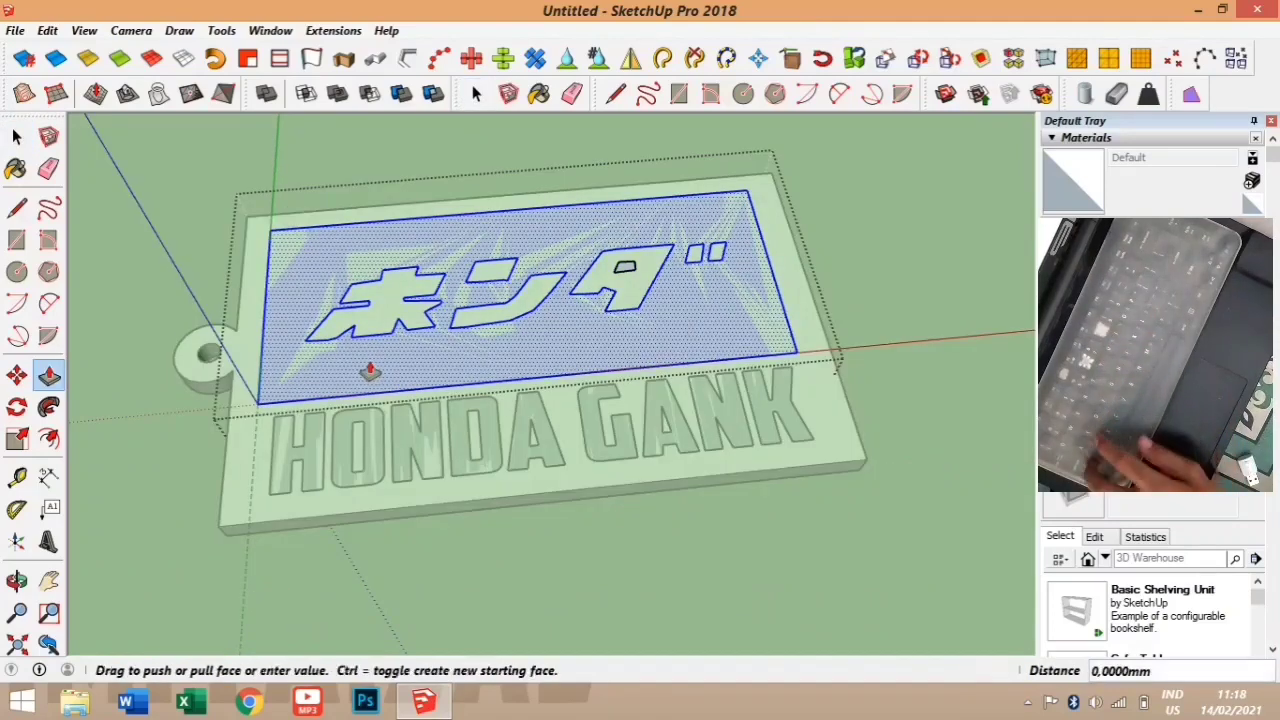
left_click_drag(370, 371, 372, 361)
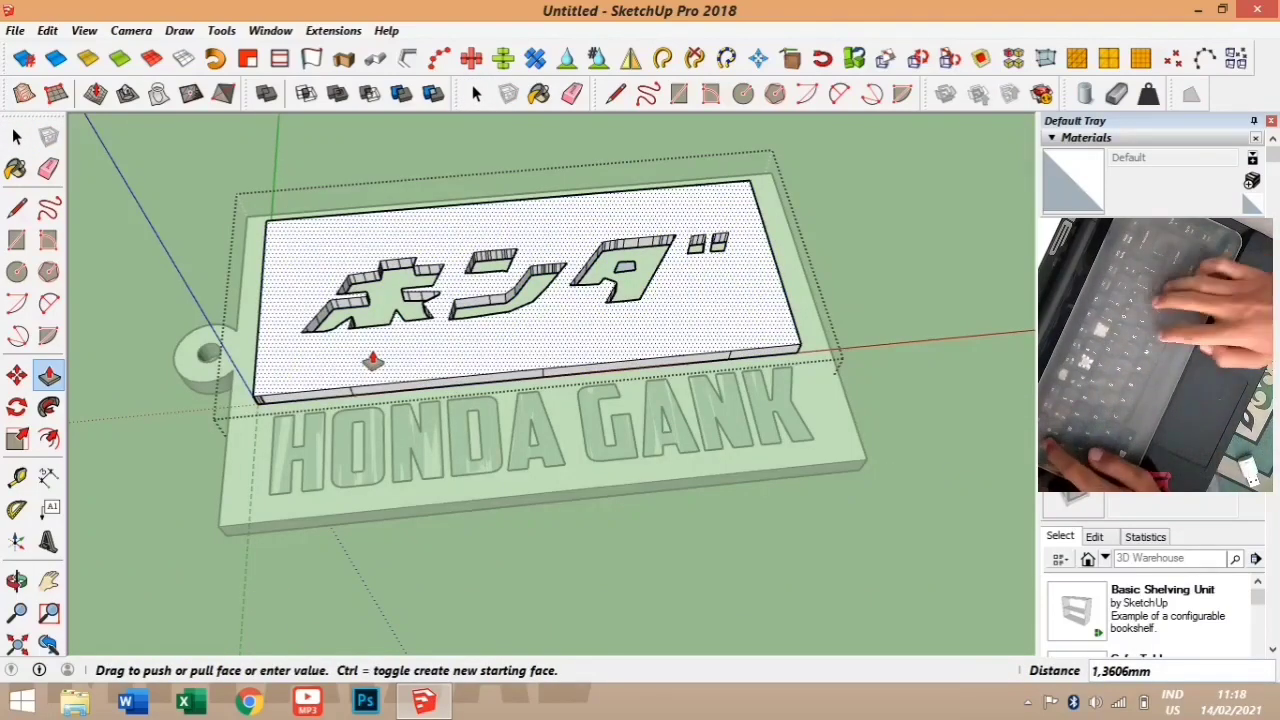
type("1,5")
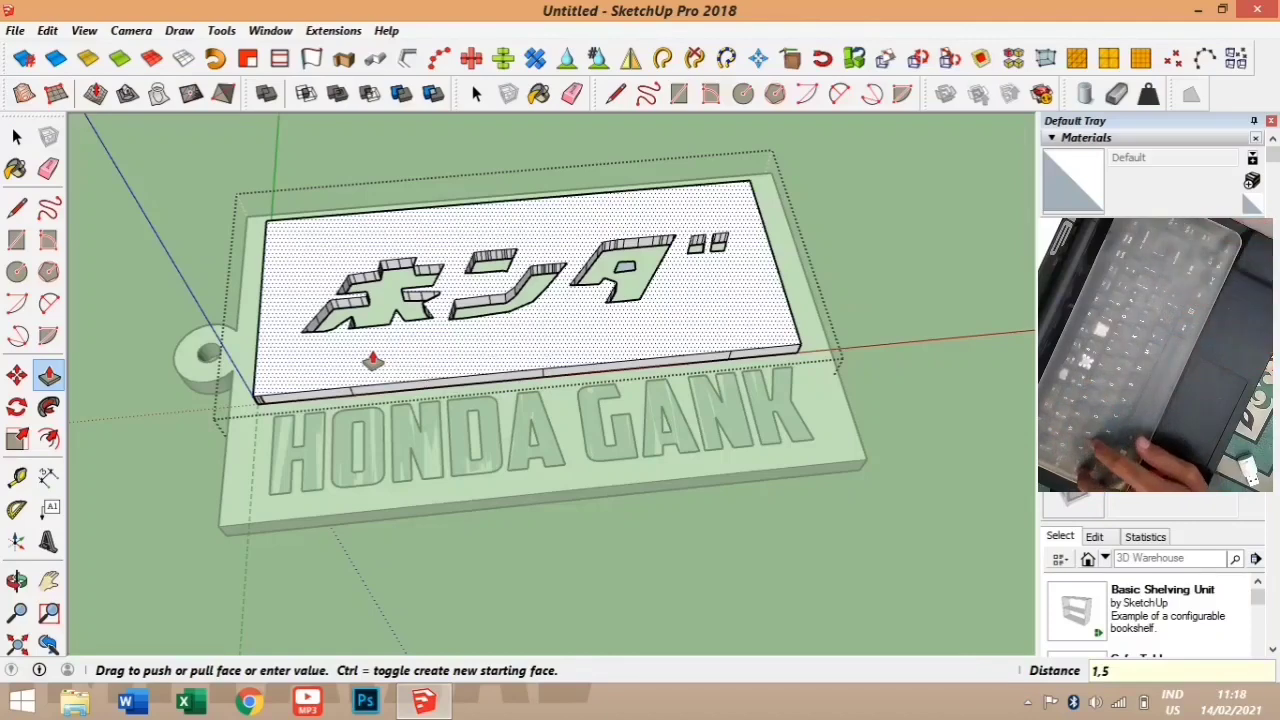
key("Return")
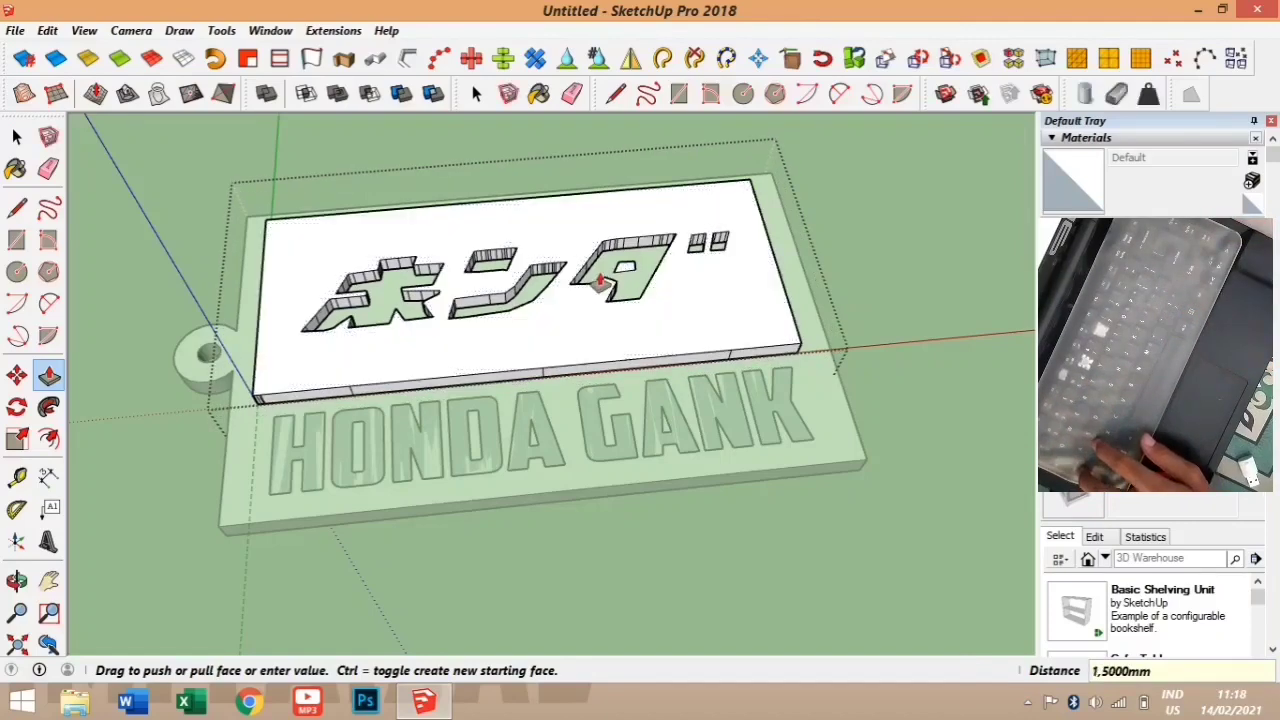
- Close the katakana panel group, open the HONDA GANK letter group and extrude the letter H by 1.5 mm
left_click(16, 136)
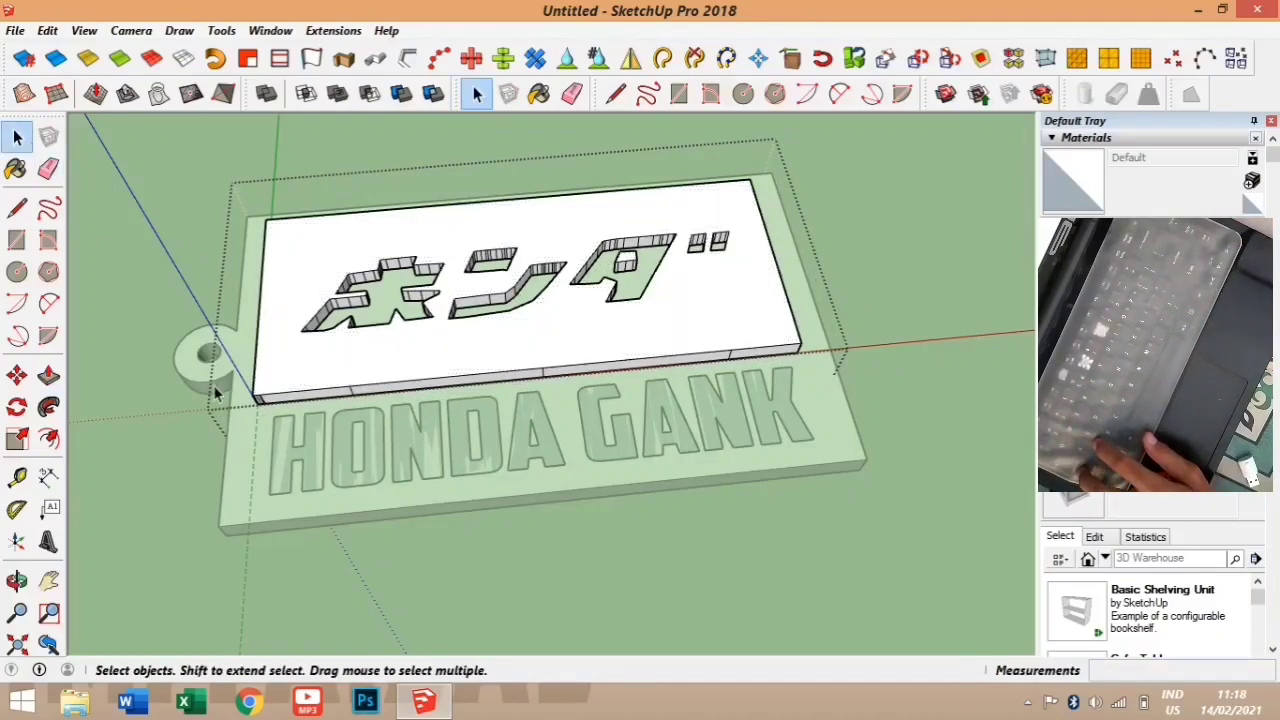
left_click(281, 463)
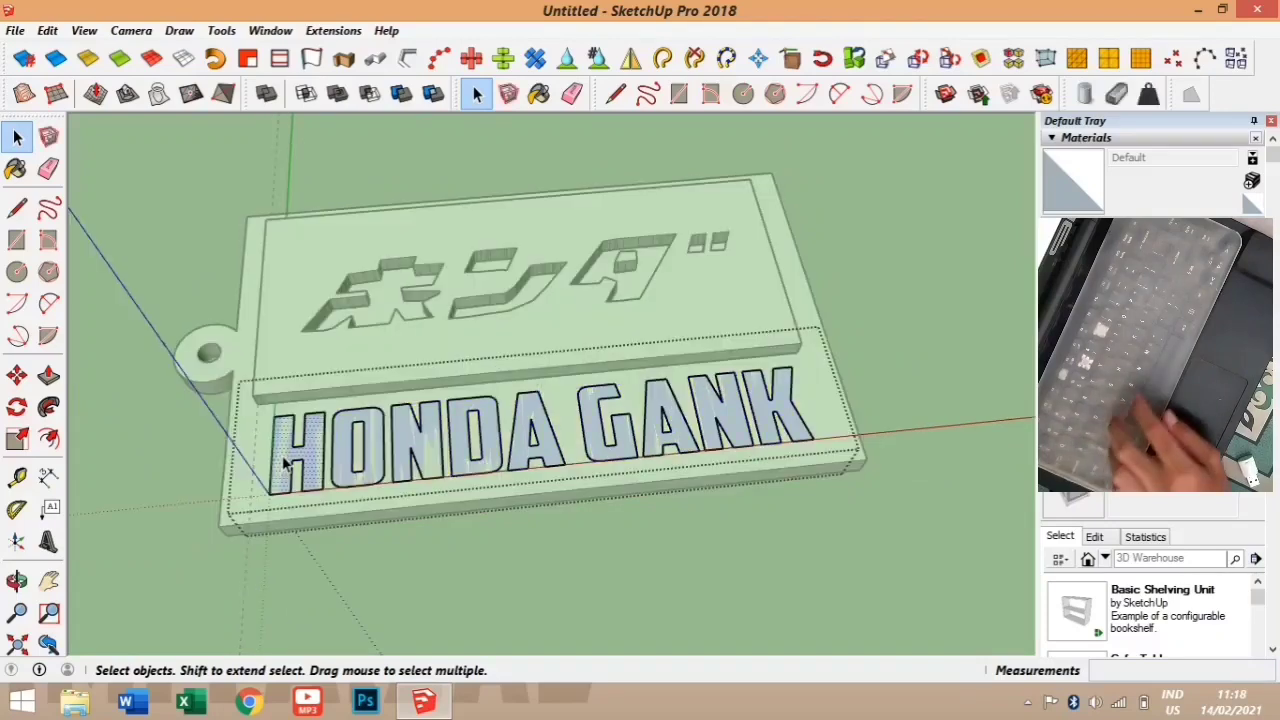
key("p")
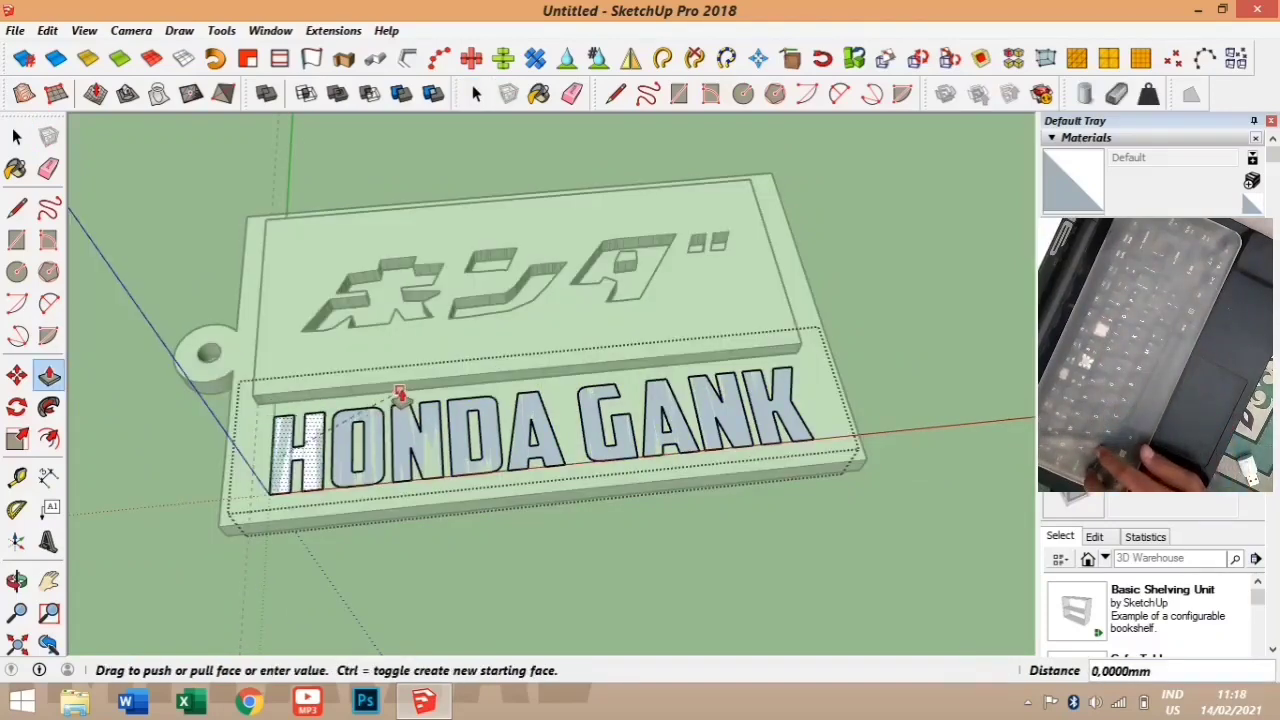
left_click(399, 393)
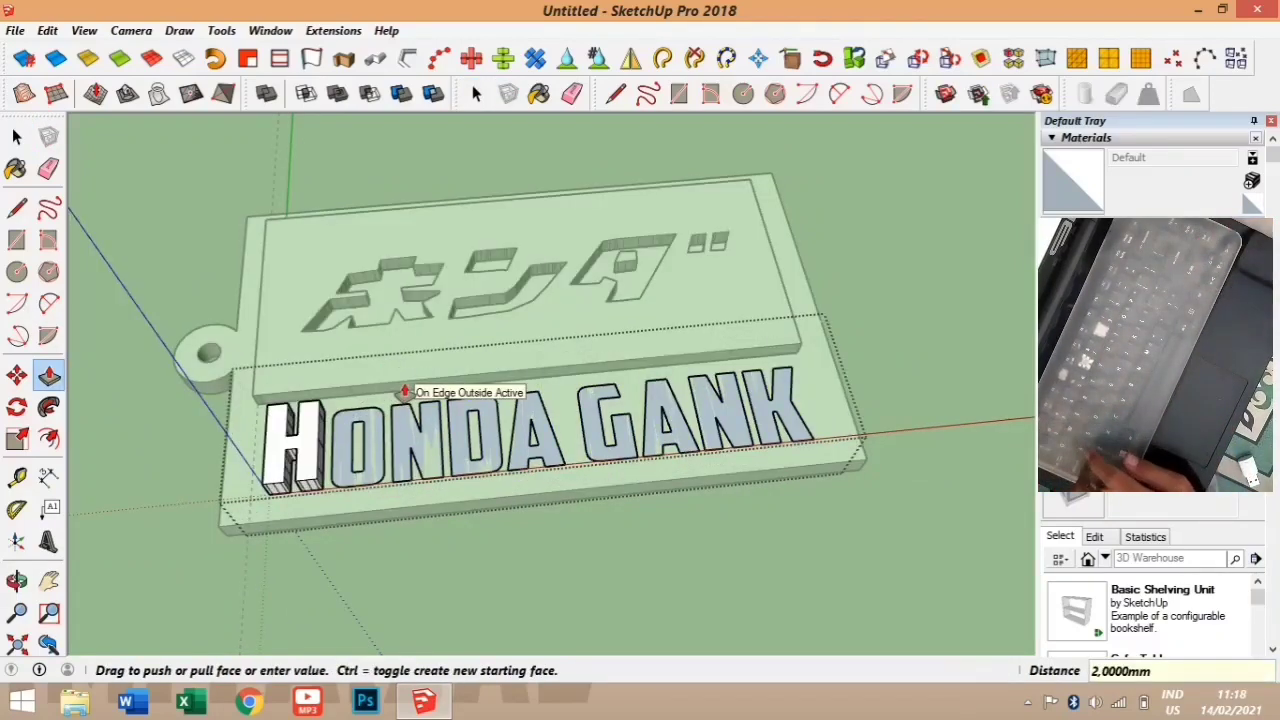
left_click(404, 392)
left_click(298, 450)
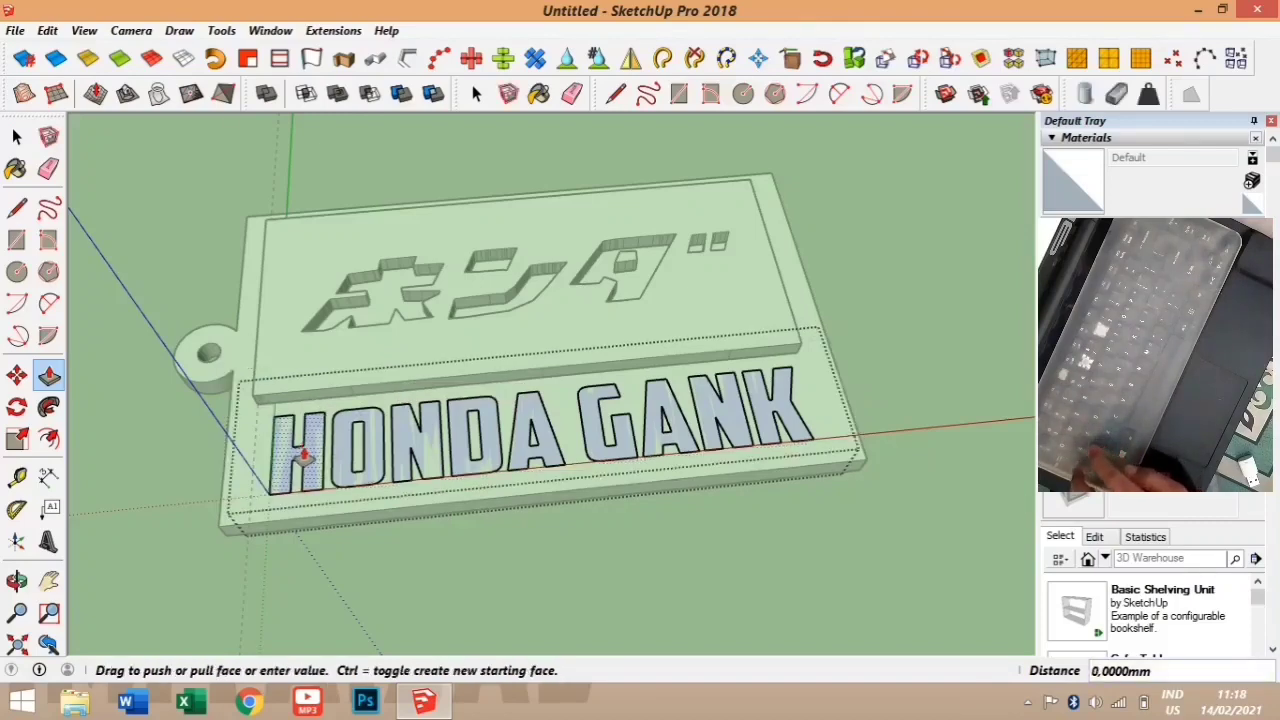
type("1,5")
key("Return")
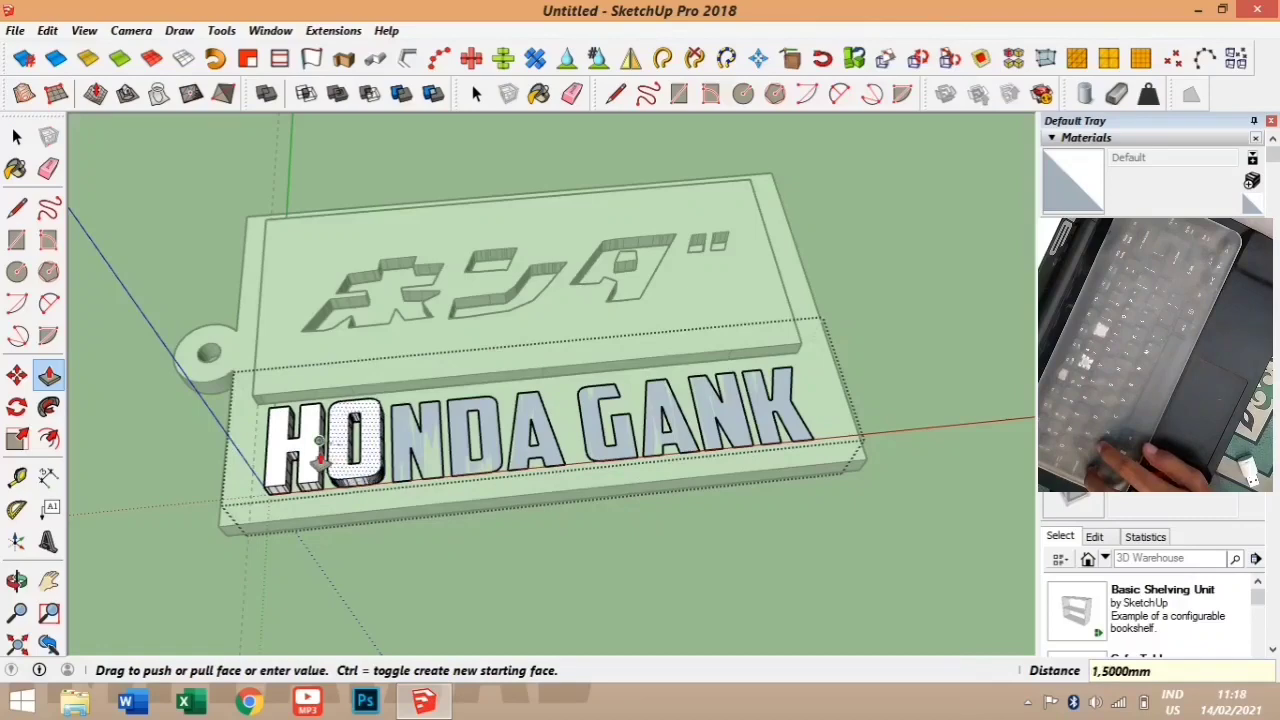
- Extrude the letters O, N, D and A of HONDA to the same 1.5 mm height
left_click(320, 457)
left_click(401, 445)
left_click(378, 445)
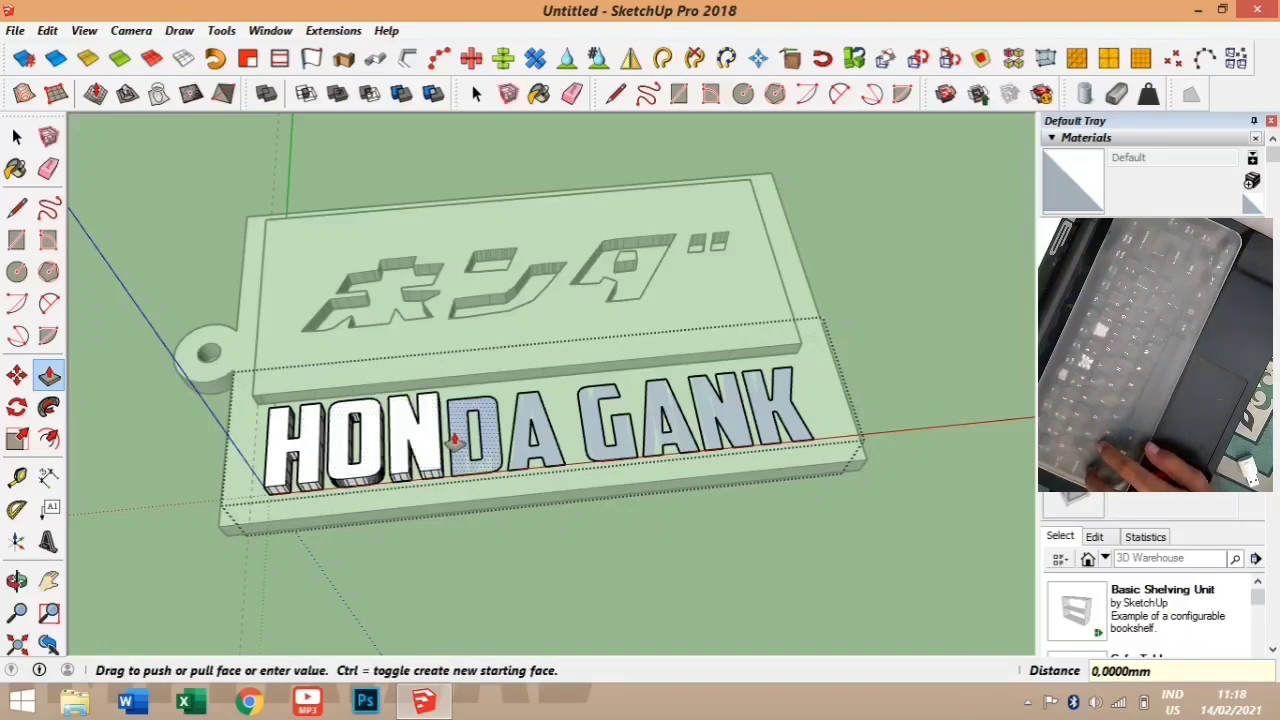
left_click(468, 440)
left_click(530, 440)
left_click(587, 432)
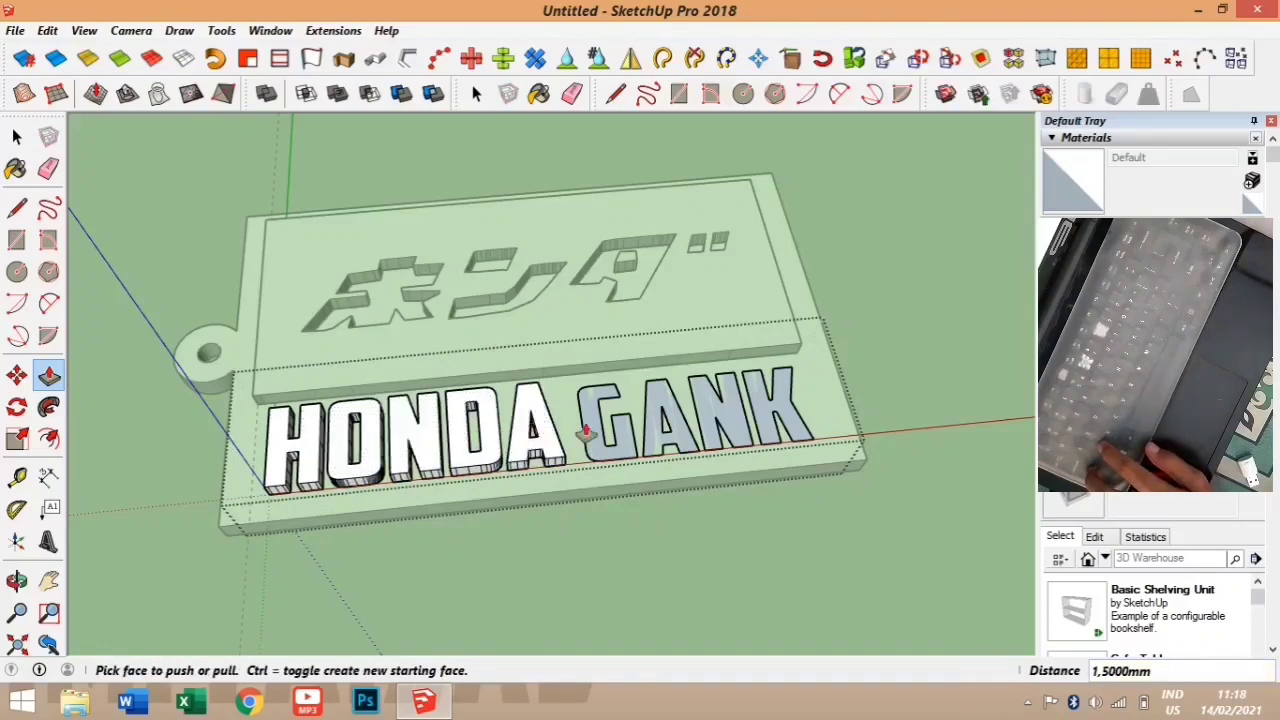
- Extrude the four letters of GANK to the same 1.5 mm height
left_click(587, 432)
left_click(551, 437)
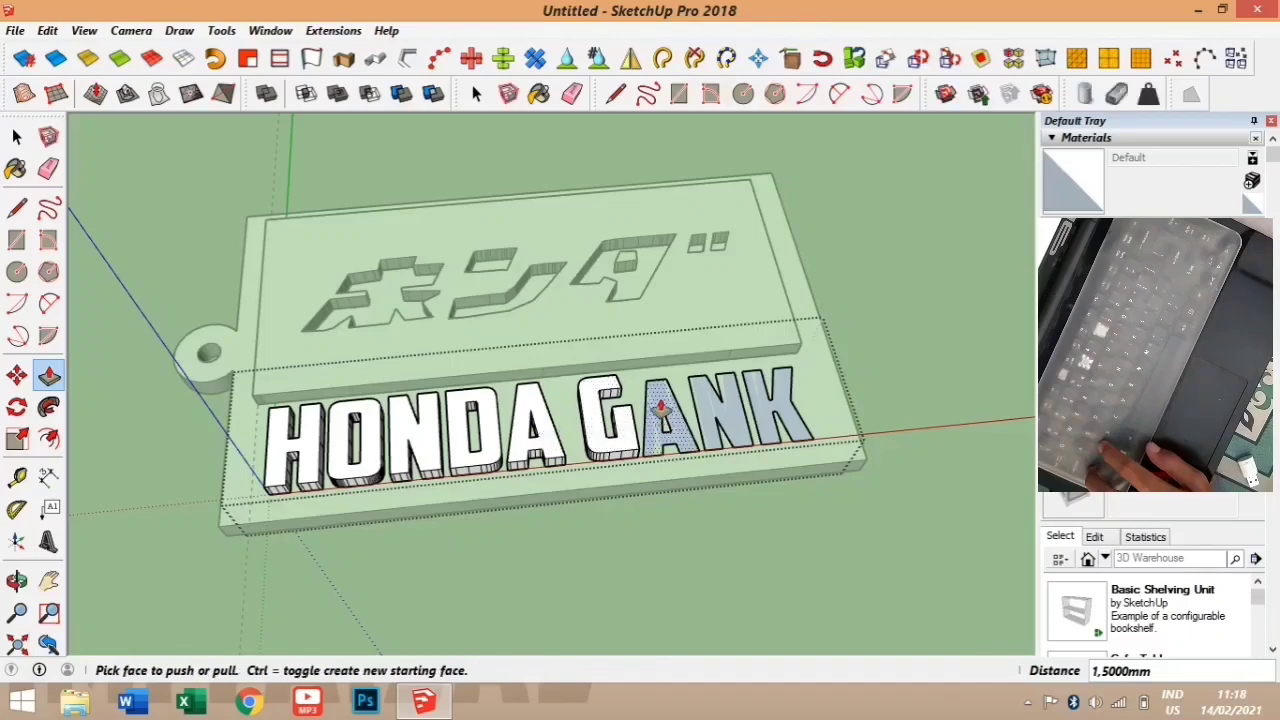
left_click(660, 407)
left_click(632, 422)
left_click(696, 407)
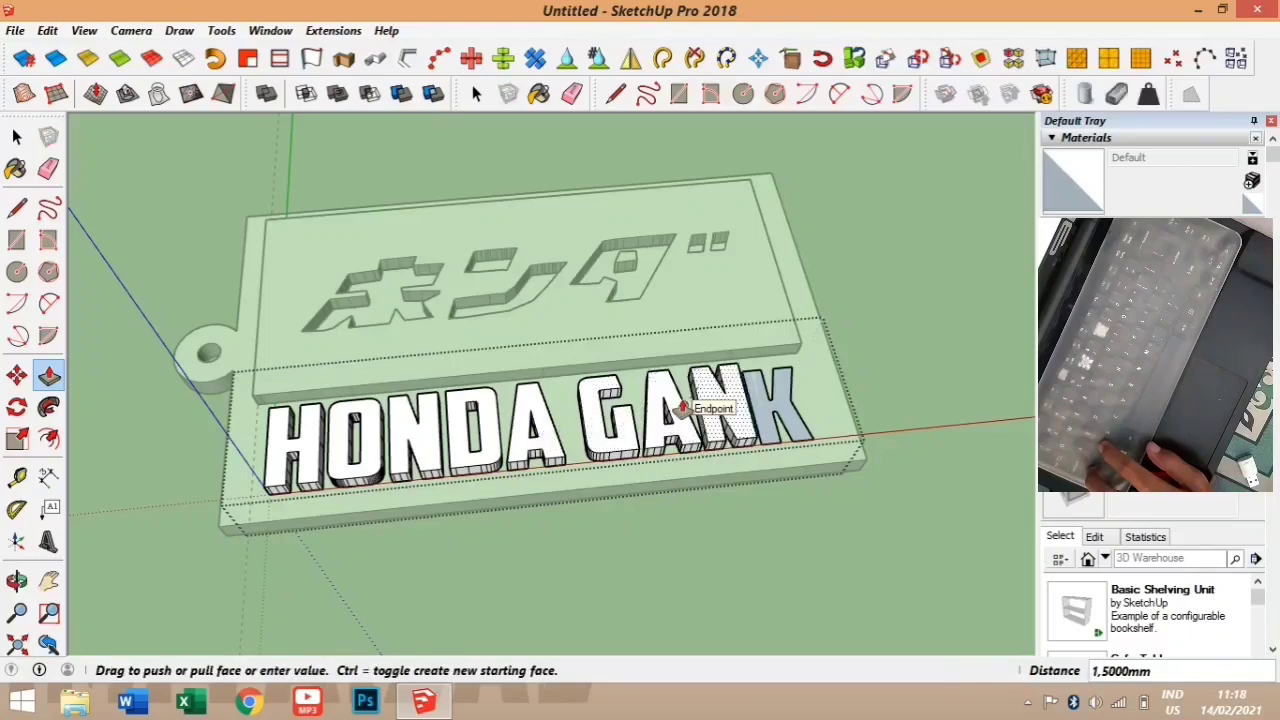
left_click(683, 408)
left_click(778, 412)
left_click(701, 414)
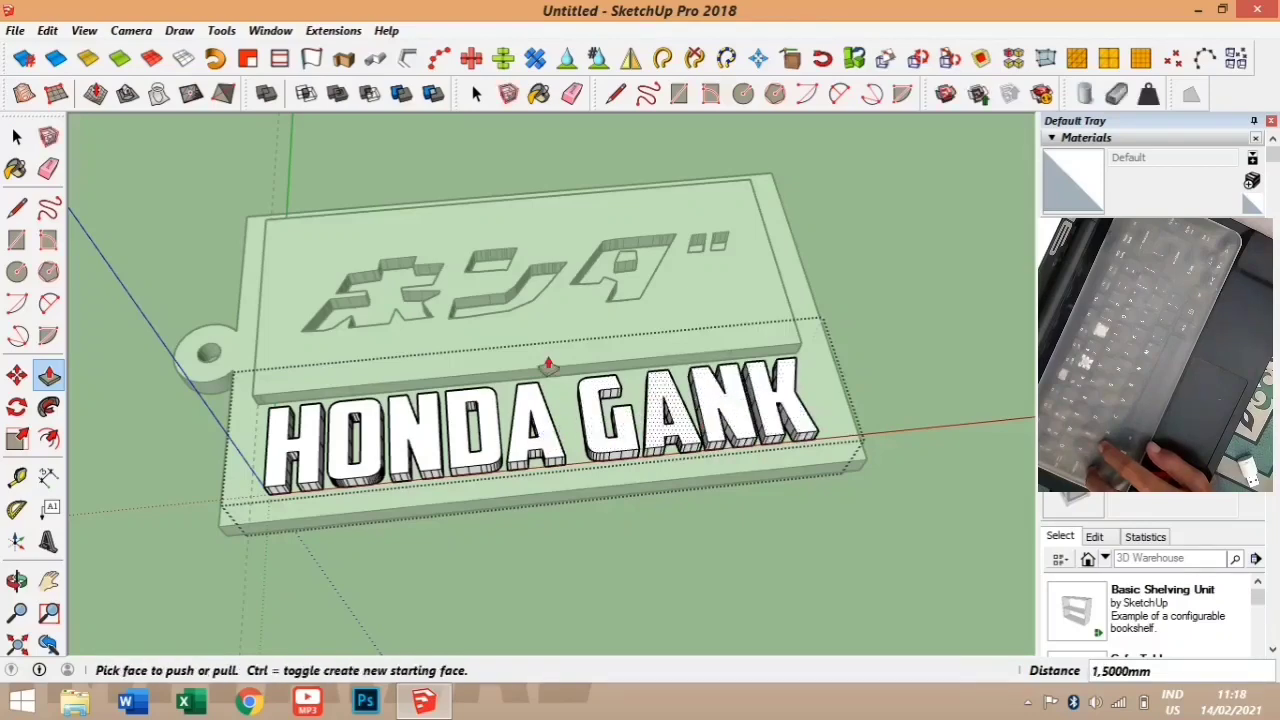
left_click(18, 139)
- Examine the raised katakana panel and HONDA GANK letters on the plate from different angles and distances
middle_click_drag(131, 261, 482, 422)
scroll(440, 337, "down", 3)
scroll(498, 346, "up", 3)
scroll(490, 360, "down", 3)
middle_click_drag(485, 367, 506, 323)
left_click(500, 335)
left_click(473, 397)
scroll(471, 399, "down", 3)
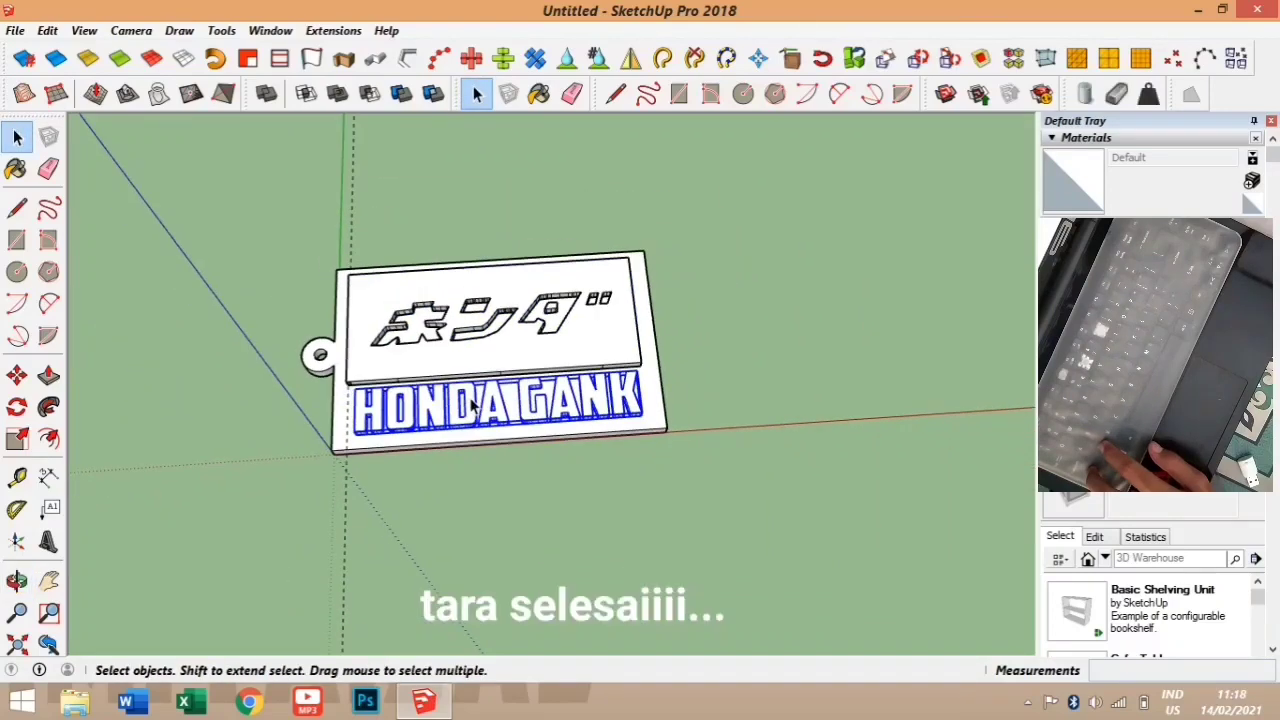
middle_click_drag(471, 401, 466, 299)
- Delete the katakana panel and the HONDA GANK letters together, leaving only the base plate with its ring
left_click(489, 354)
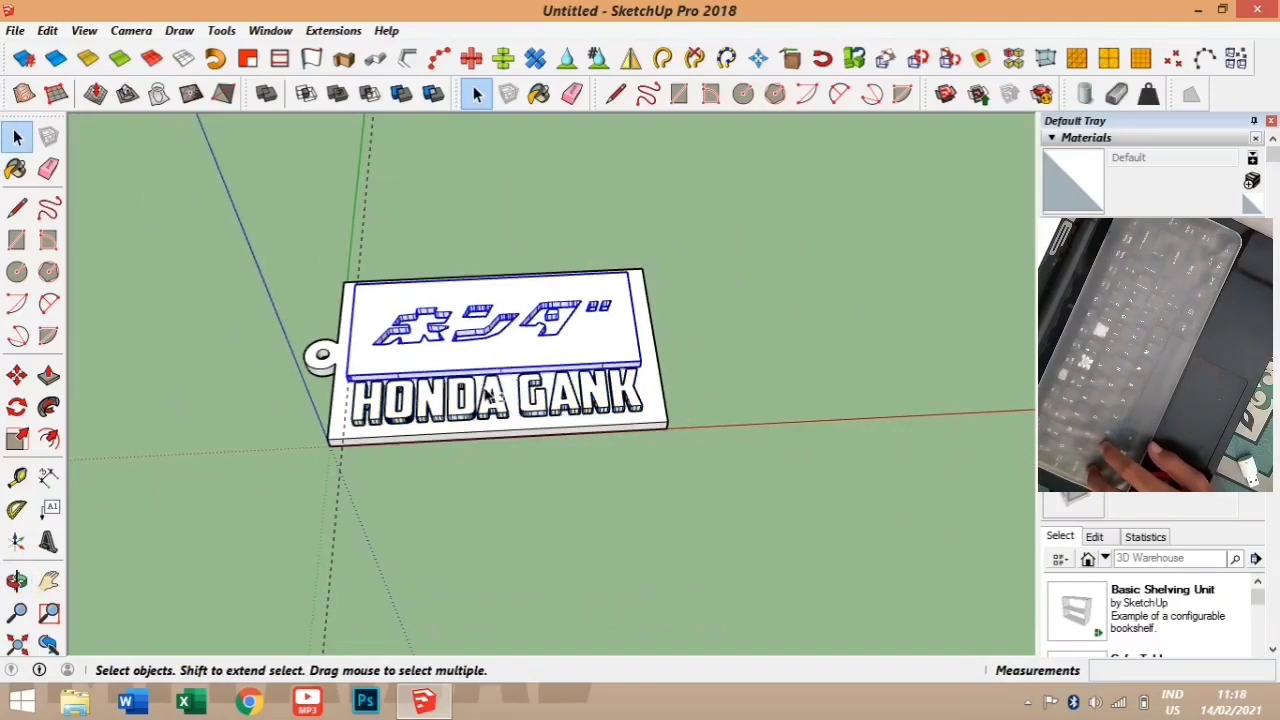
left_click(487, 397, "shift")
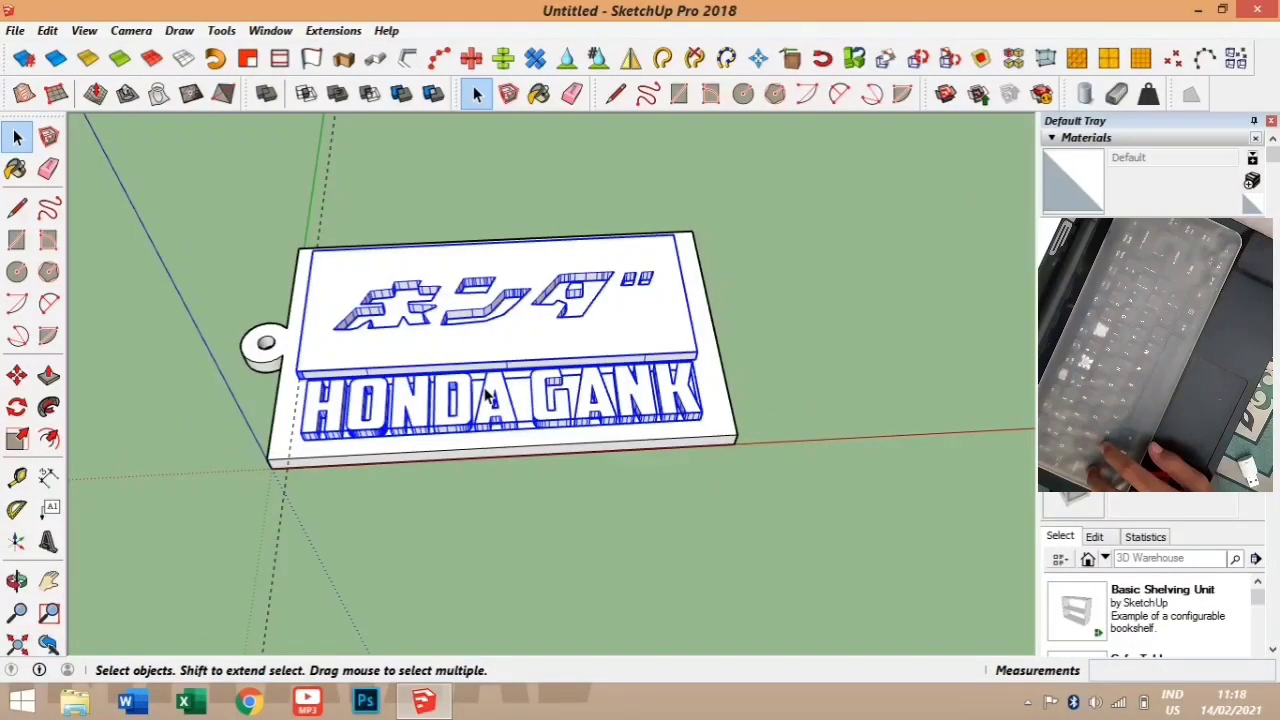
key("Delete")
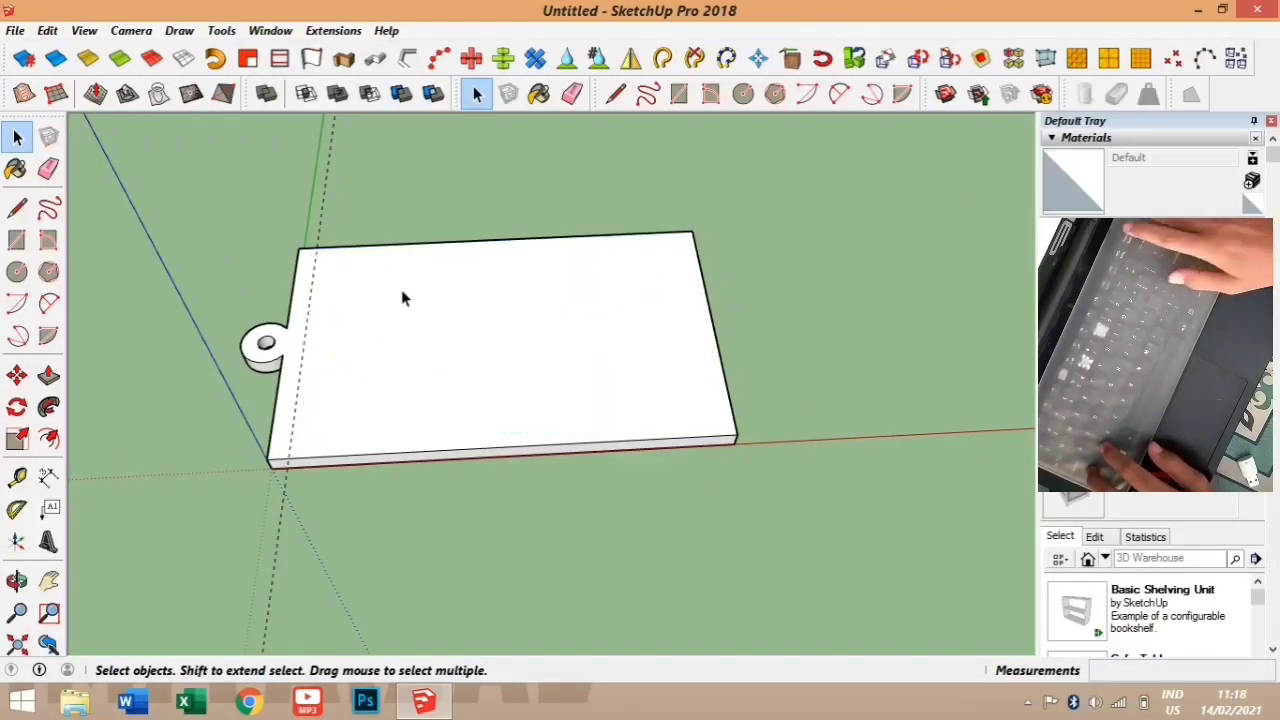
- Export the base plate as the STL file HONDA GANK 1.stl in the logo folder, replacing the existing file
left_click(16, 31)
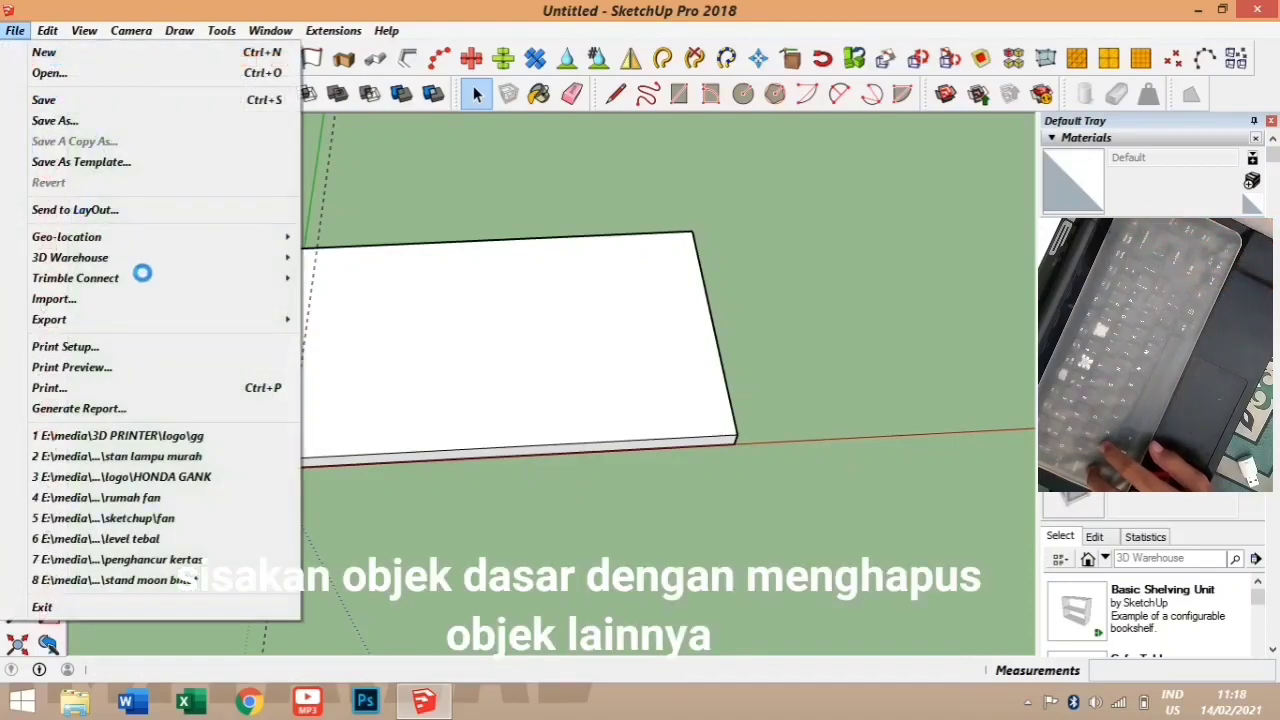
mouse_move(295, 325)
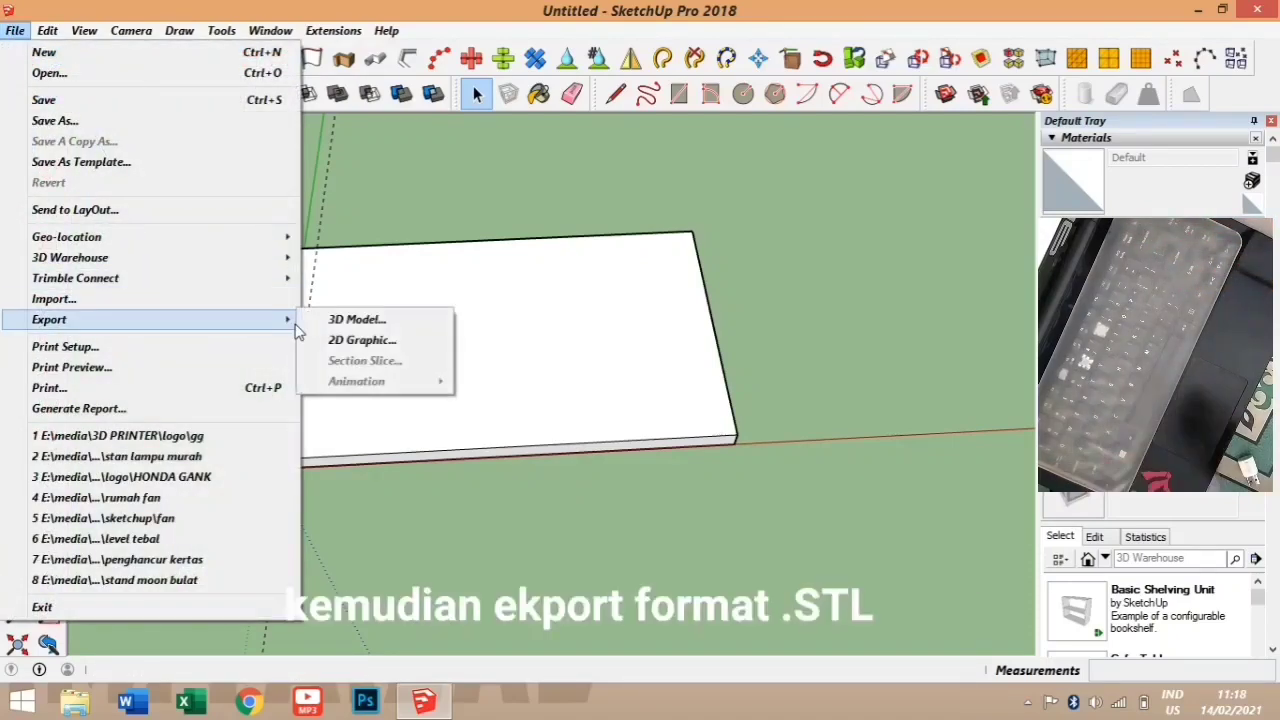
left_click(342, 324)
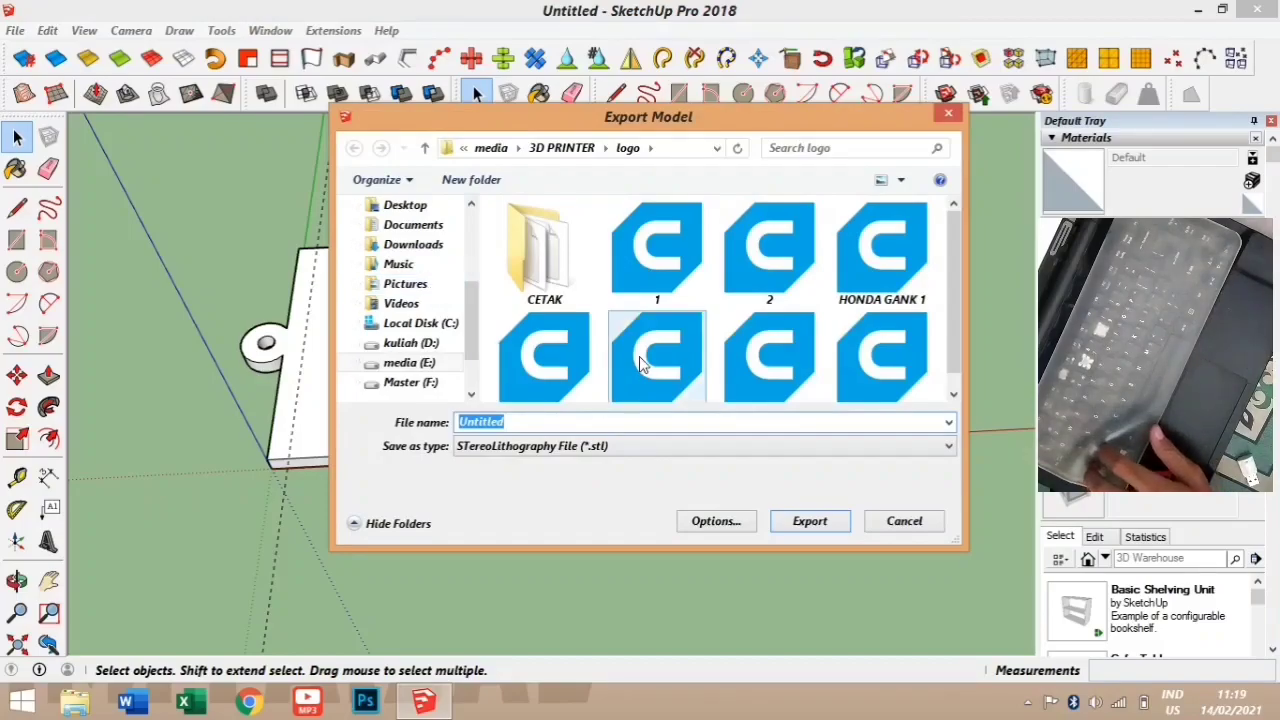
type("HONDA")
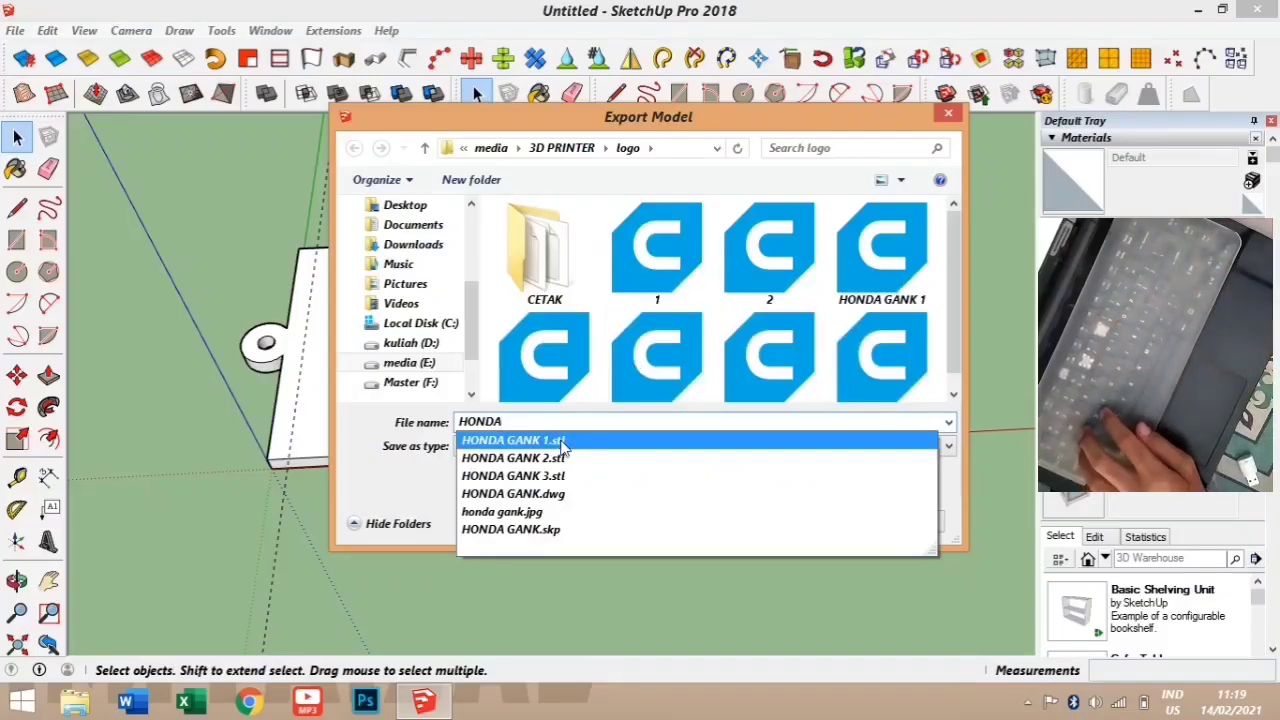
left_click(512, 440)
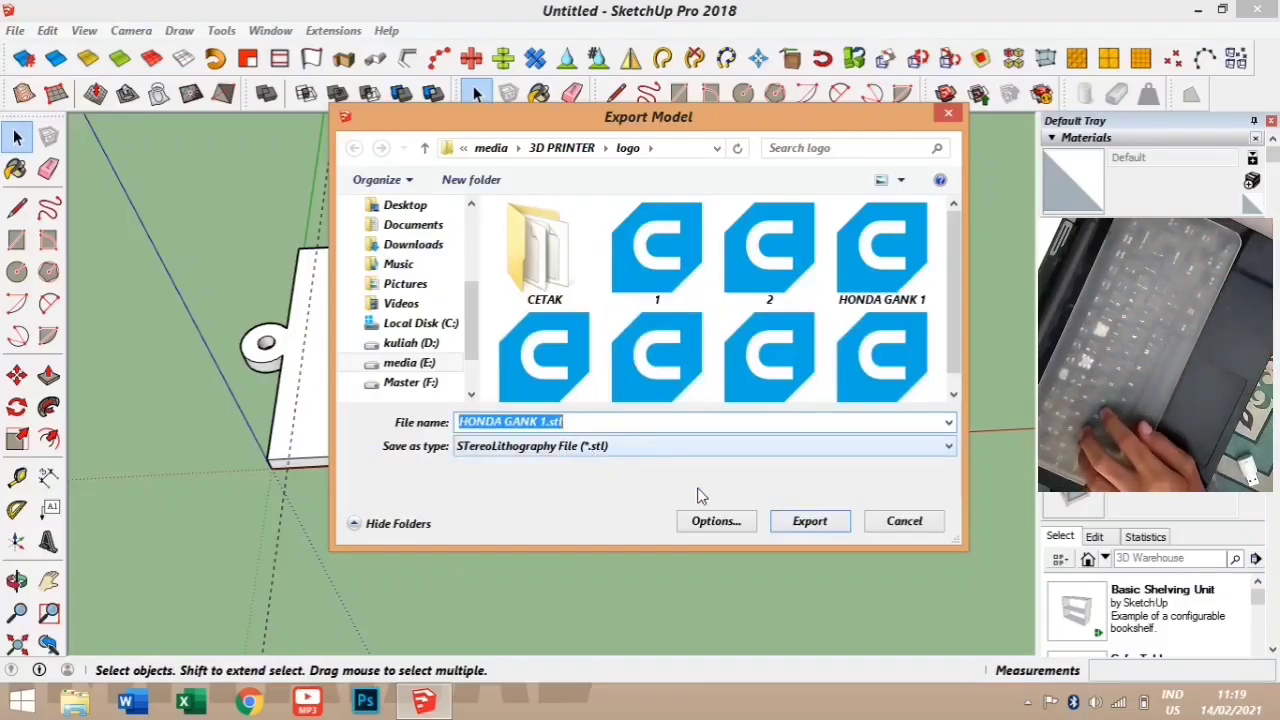
left_click(784, 528)
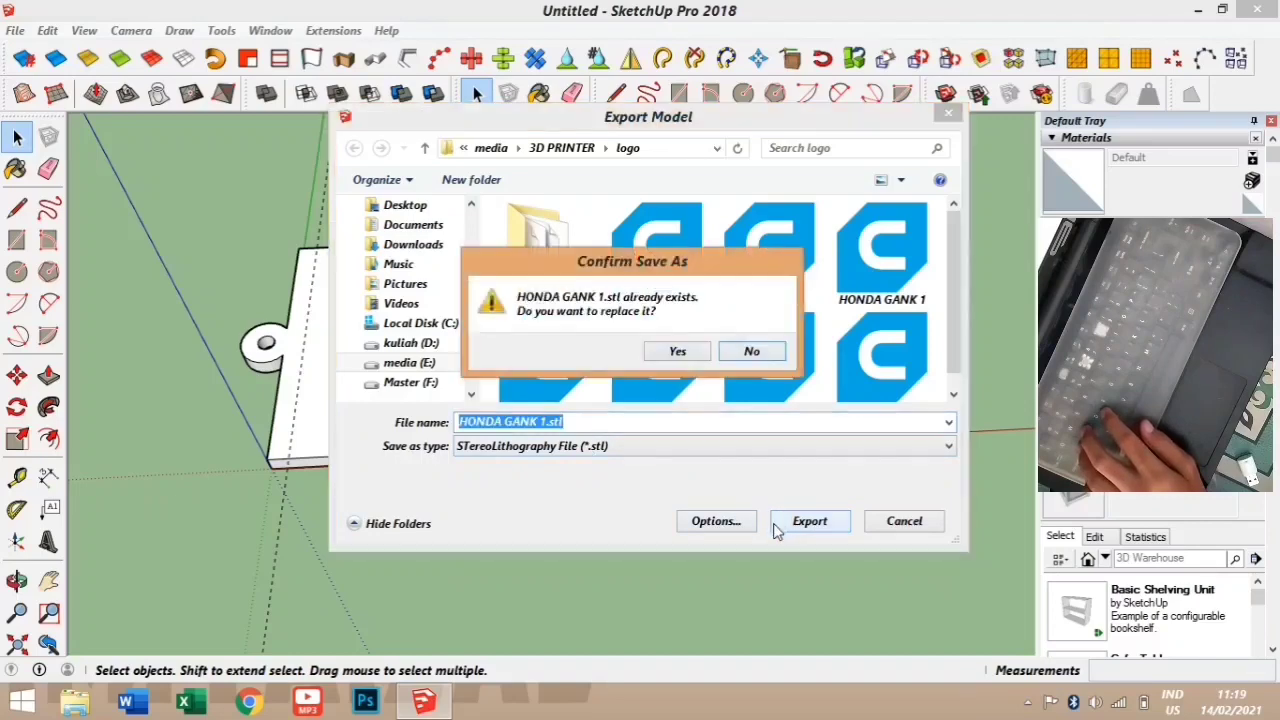
left_click(690, 351)
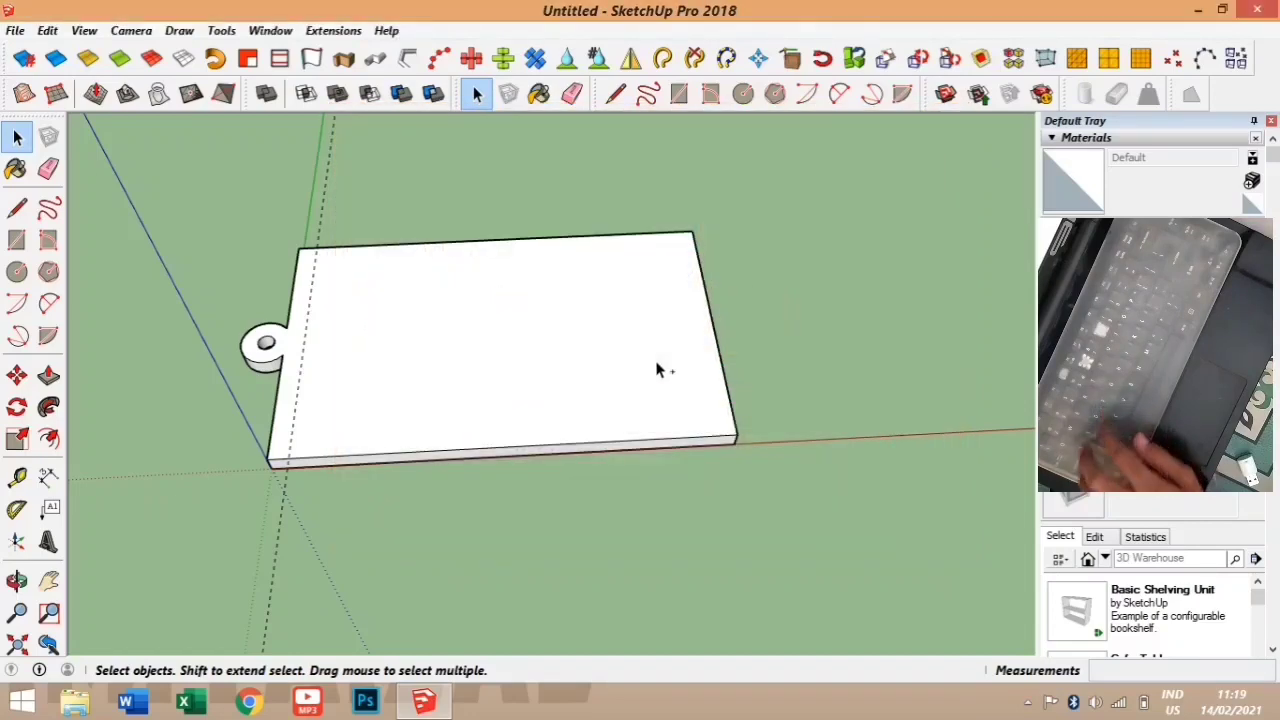
- Undo the deletion of the panel and letters, and delete the HONDA GANK letters and base plate to isolate the katakana panel
left_click(676, 385)
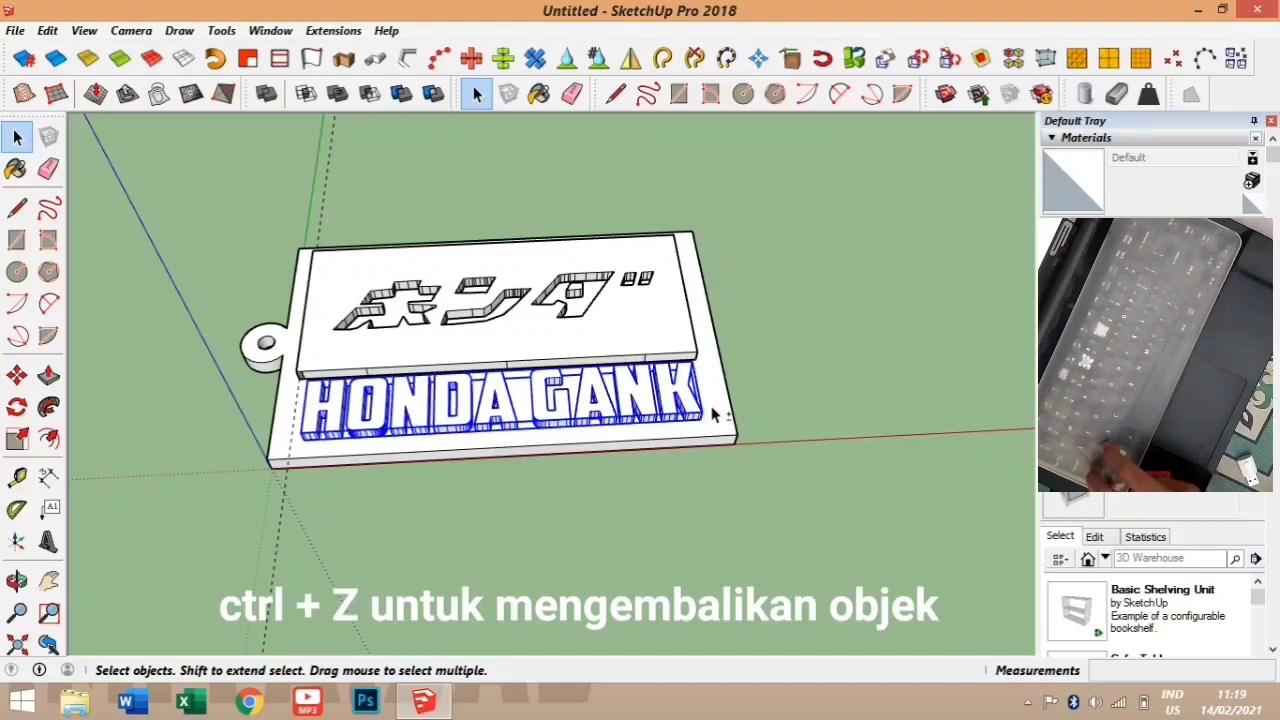
key("ctrl+z")
key("ctrl+z")
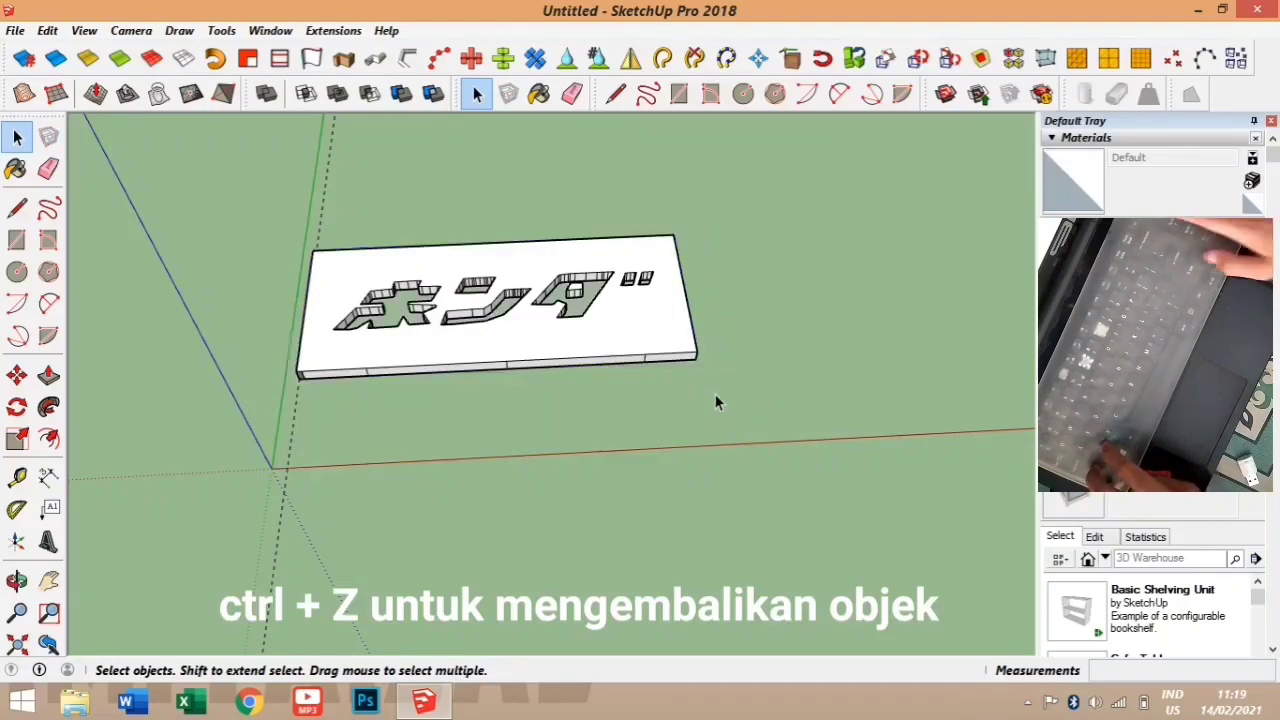
- Export the katakana panel as the STL file HONDA GANK 2.stl in the logo folder, replacing the existing file
left_click(678, 345)
left_click(16, 30)
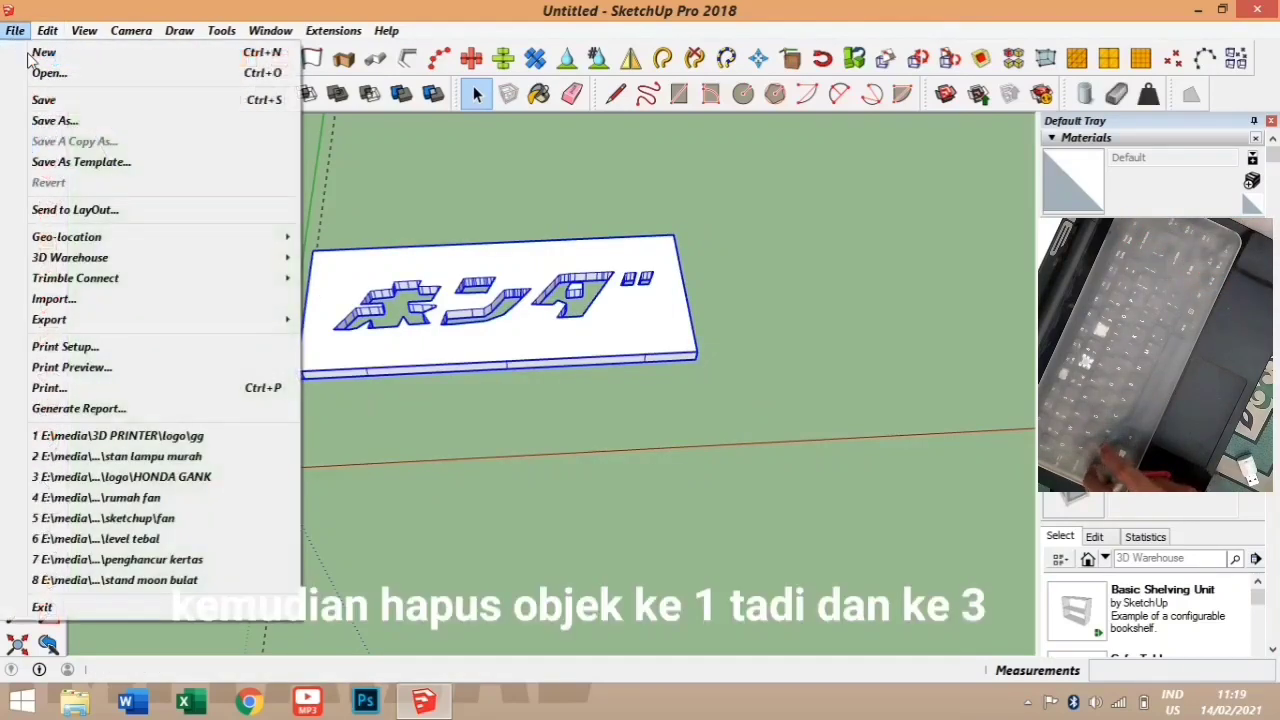
mouse_move(251, 322)
left_click(323, 322)
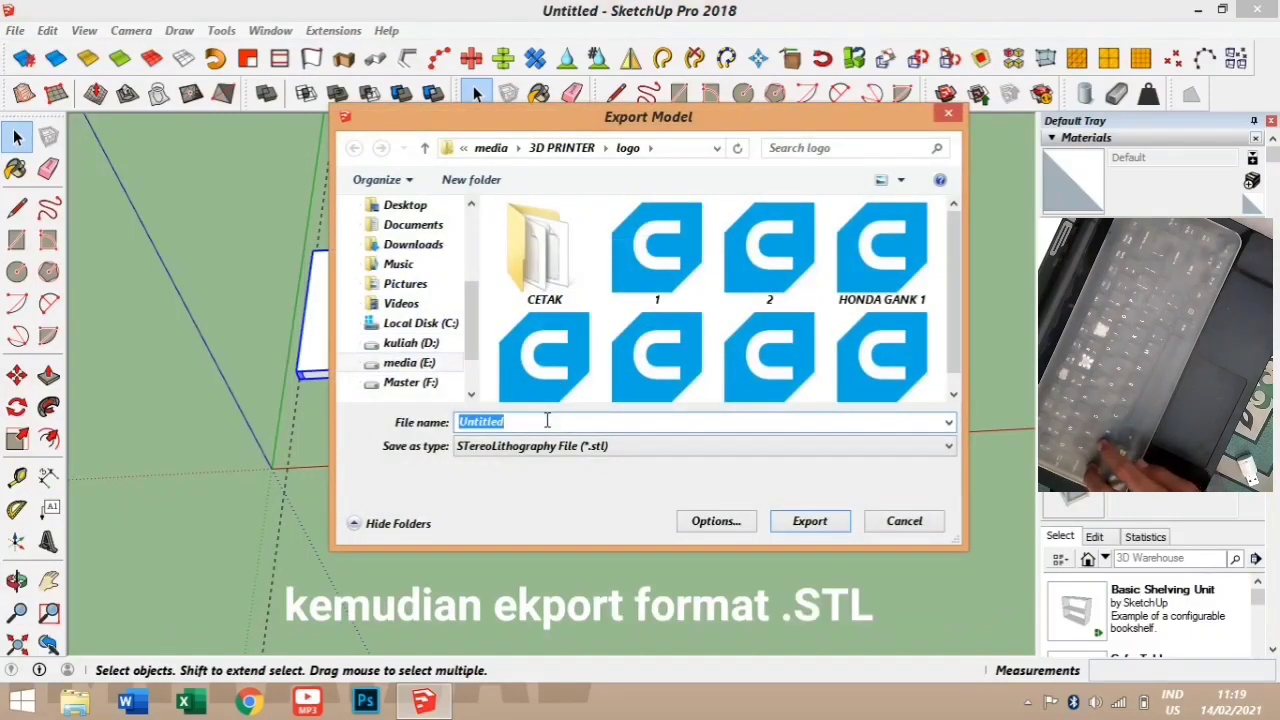
left_click(547, 355)
left_click(790, 521)
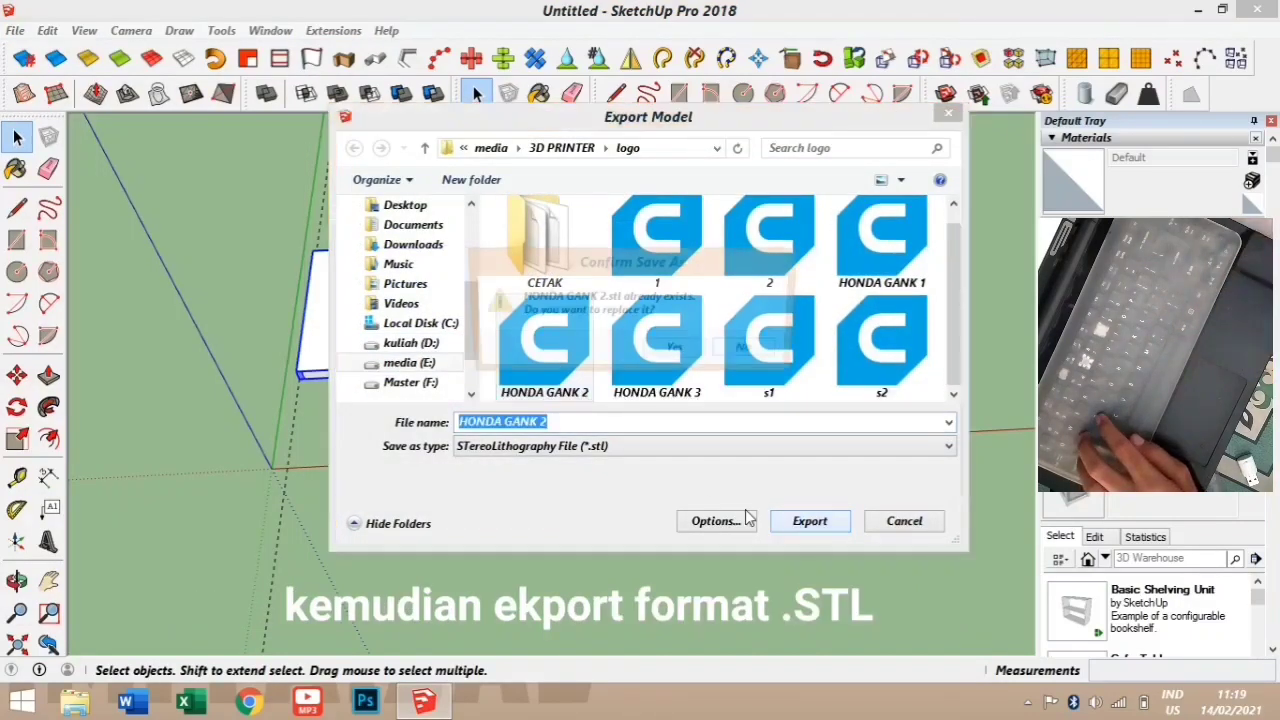
left_click(698, 350)
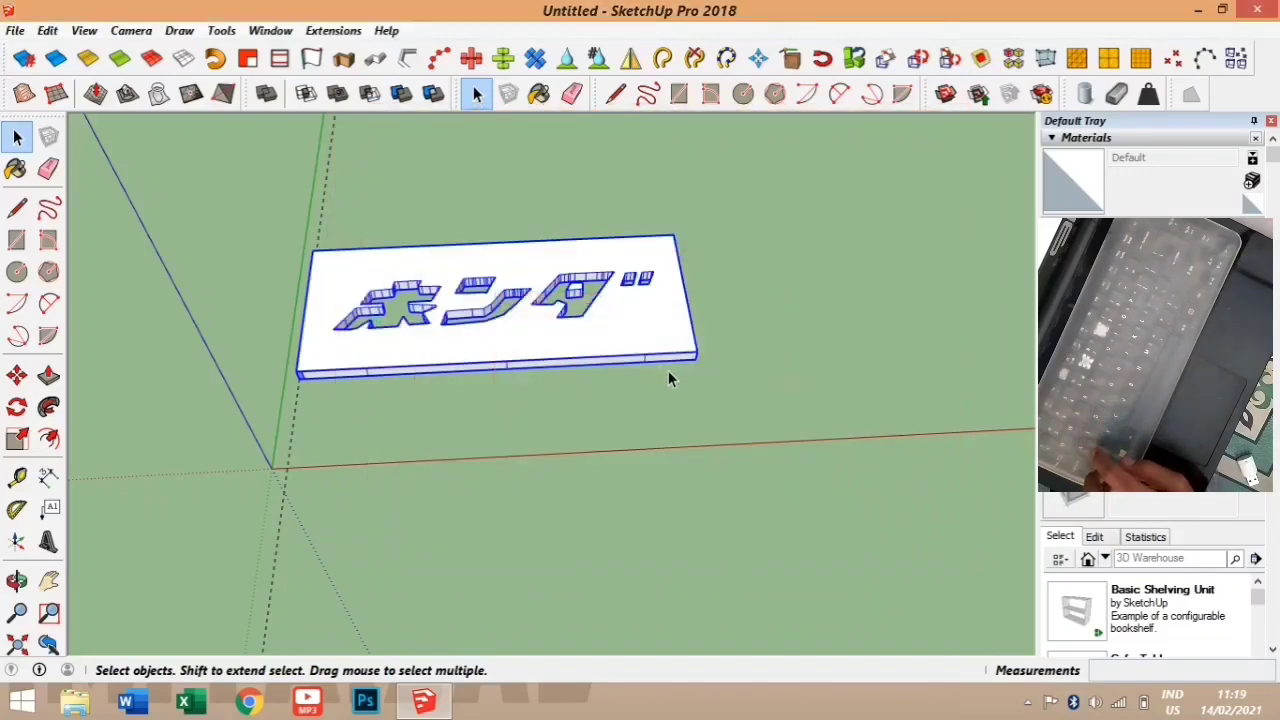
- Undo the deletion of the letters and base plate, and delete the katakana panel and base plate to isolate the HONDA GANK letters
key("ctrl+z")
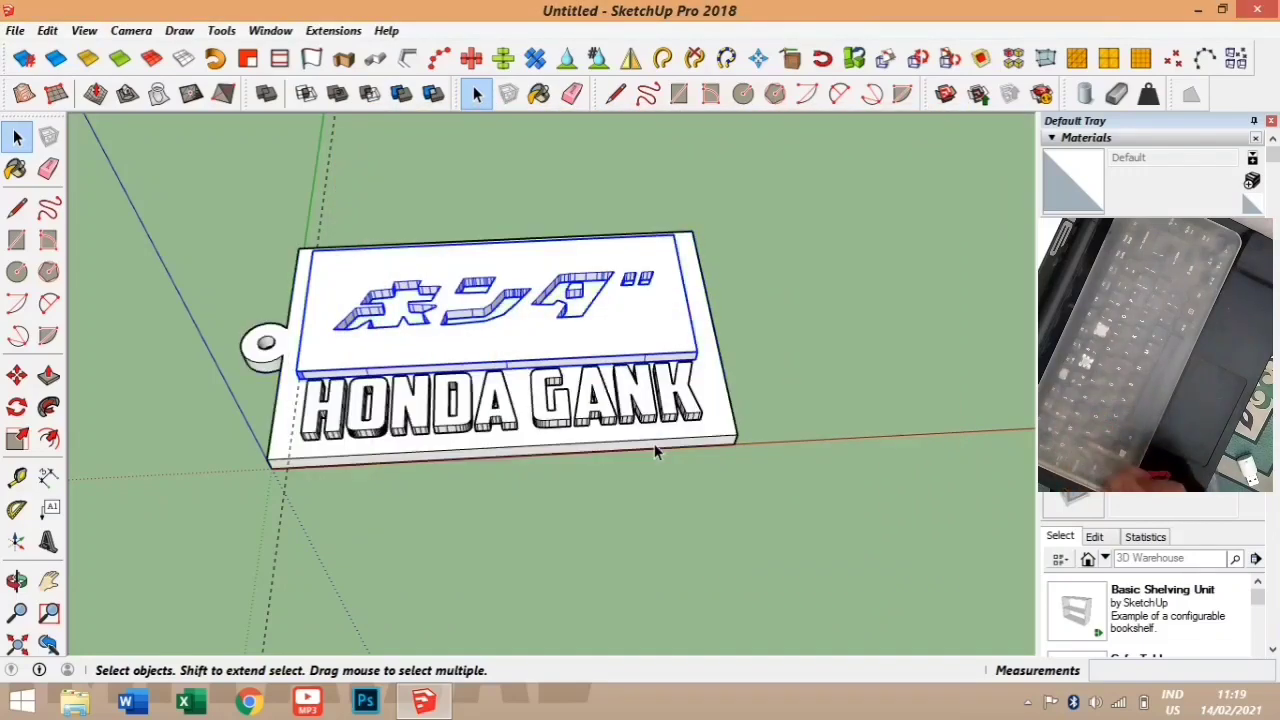
left_click(730, 418, "shift")
key("Delete")
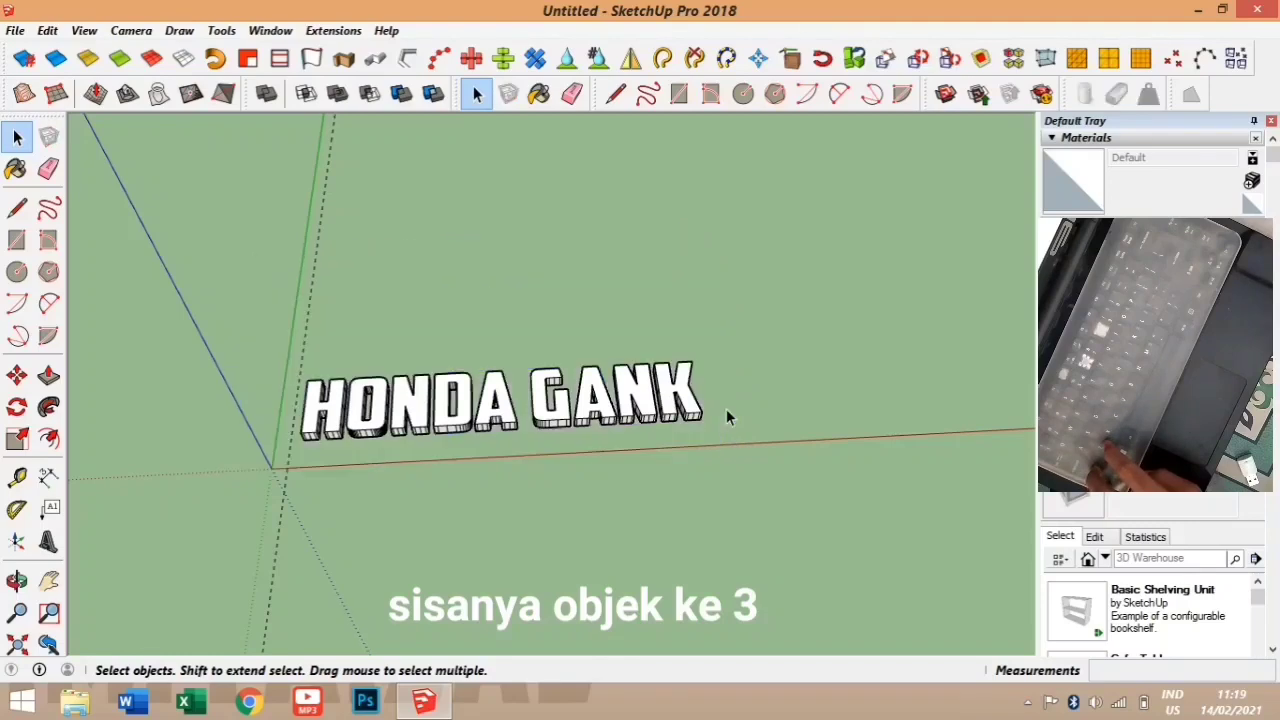
- Export the HONDA GANK letters as the STL file HONDA GANK 3.stl in the logo folder, replacing the existing file
left_click(690, 405)
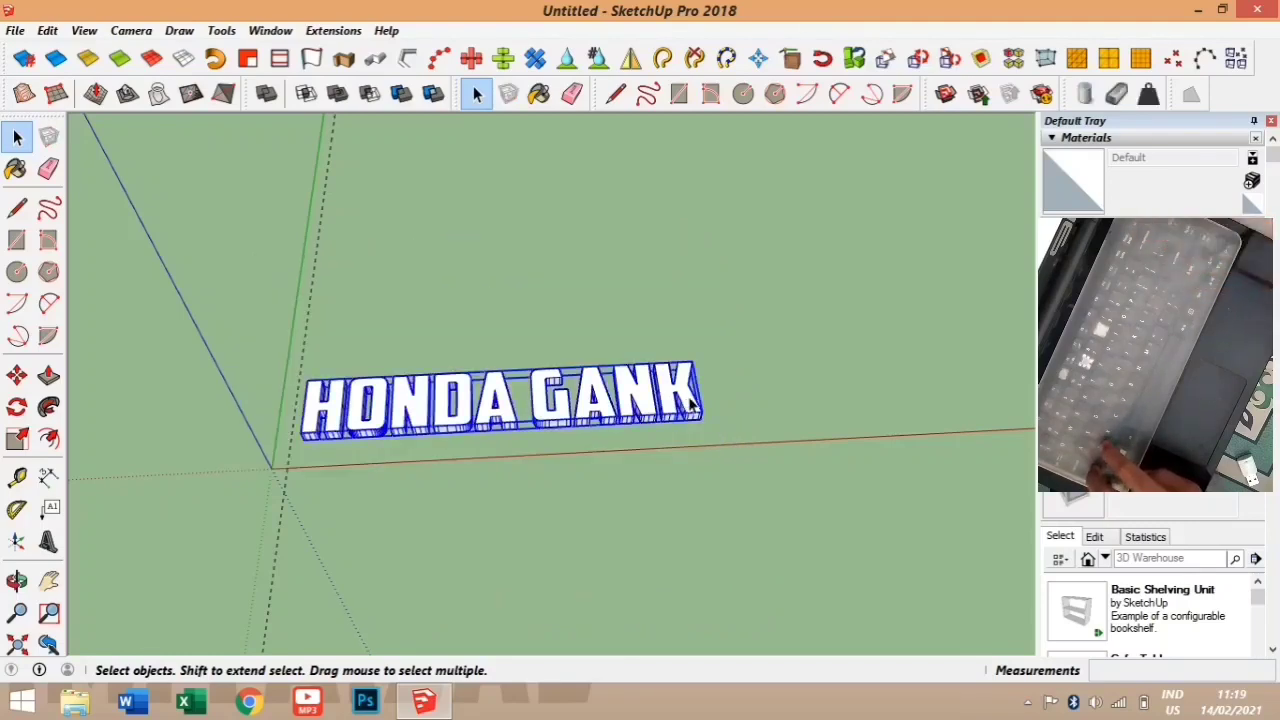
left_click(15, 31)
mouse_move(263, 325)
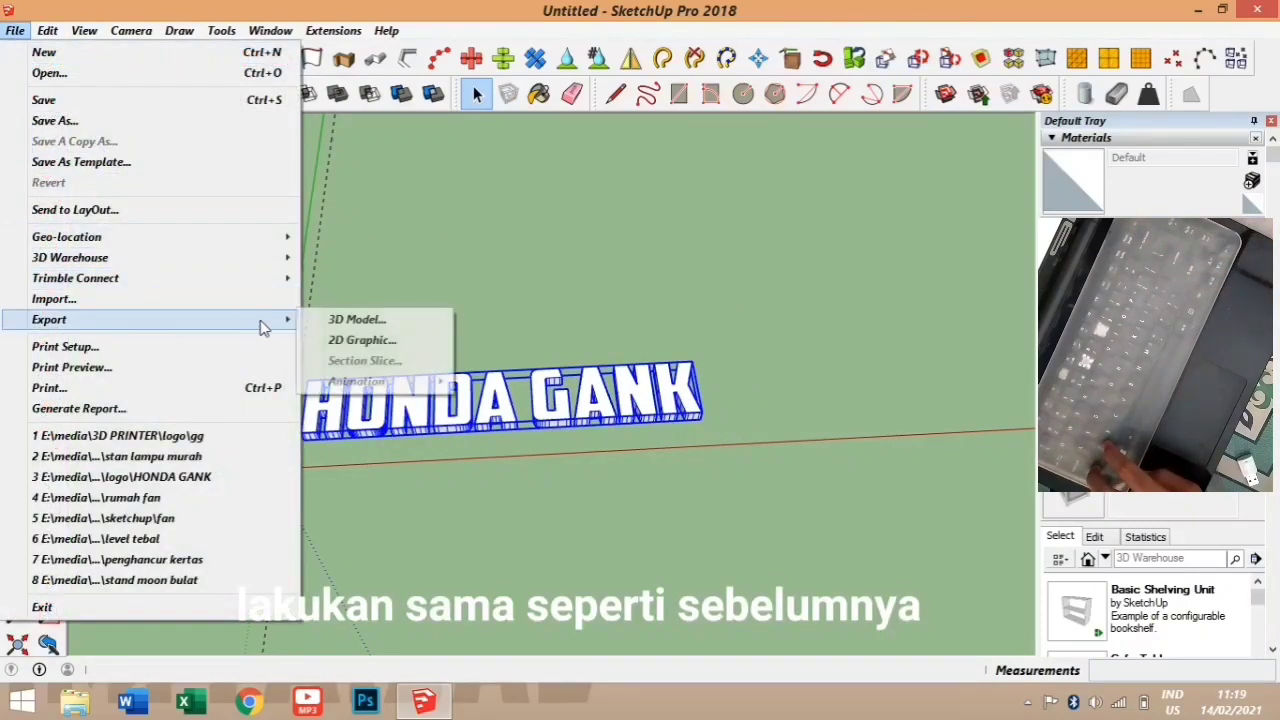
left_click(345, 319)
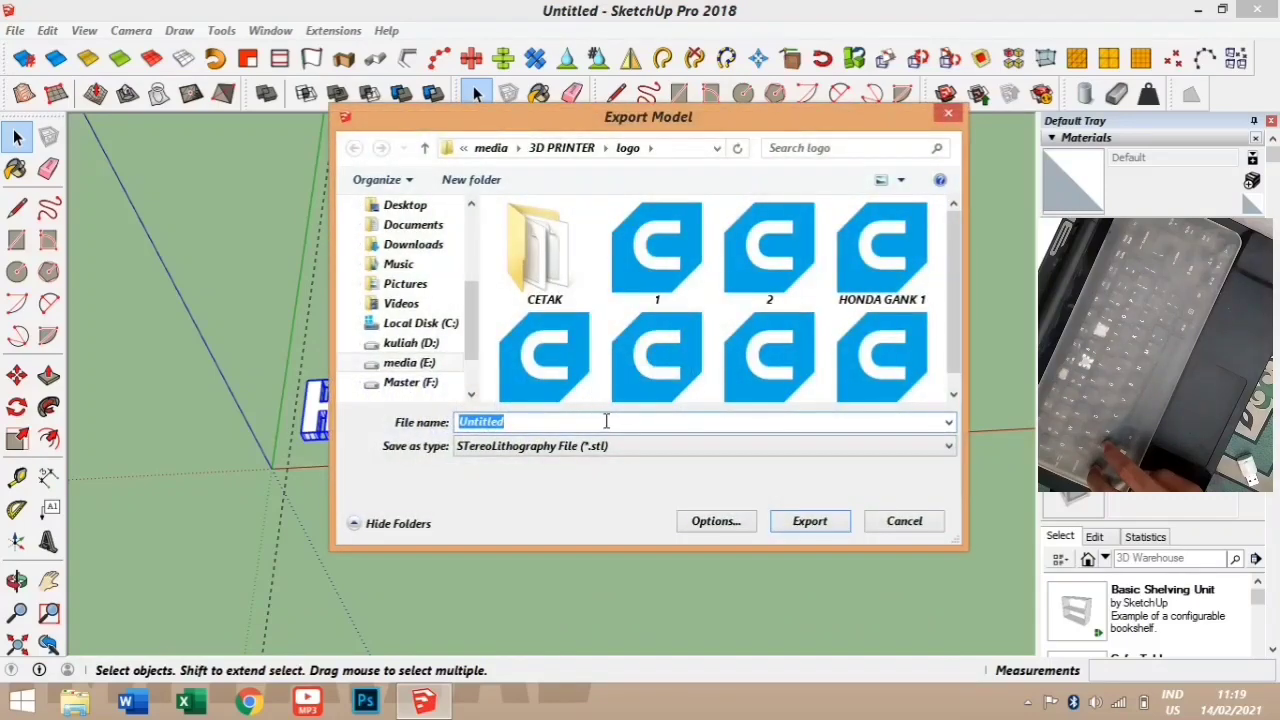
left_click_drag(955, 303, 950, 330)
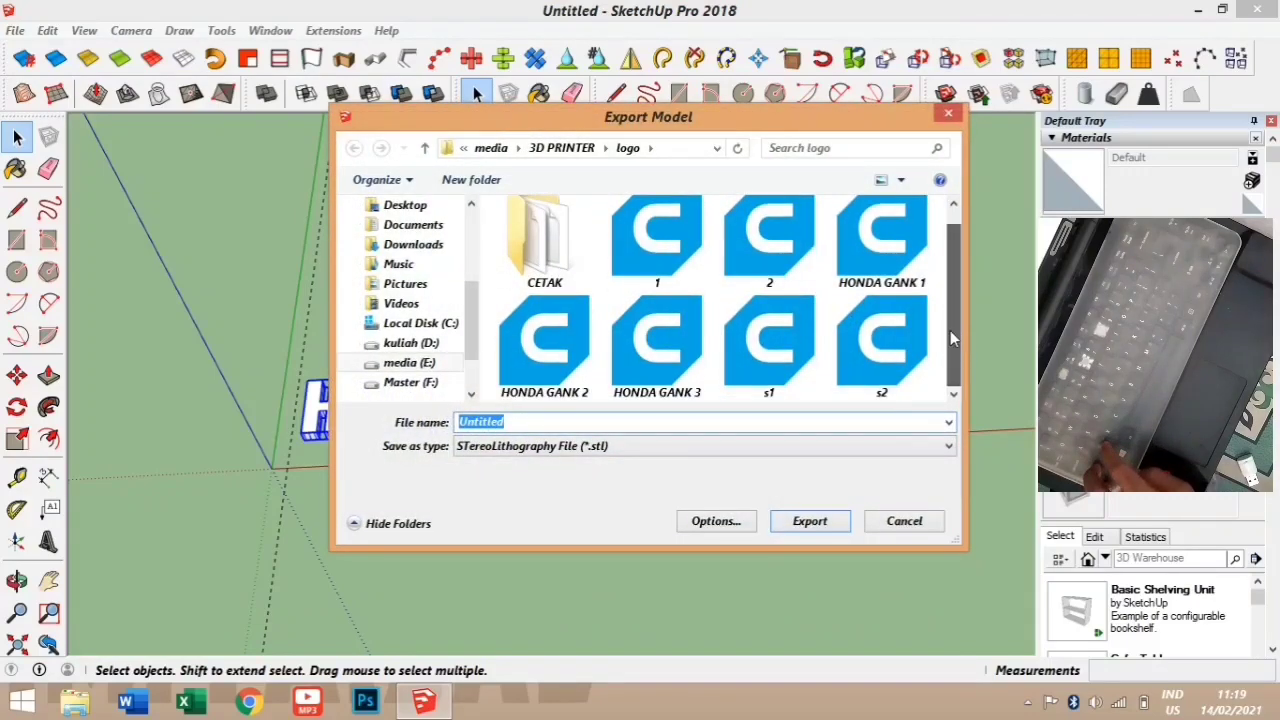
left_click(769, 345)
left_click(657, 345)
left_click(808, 533)
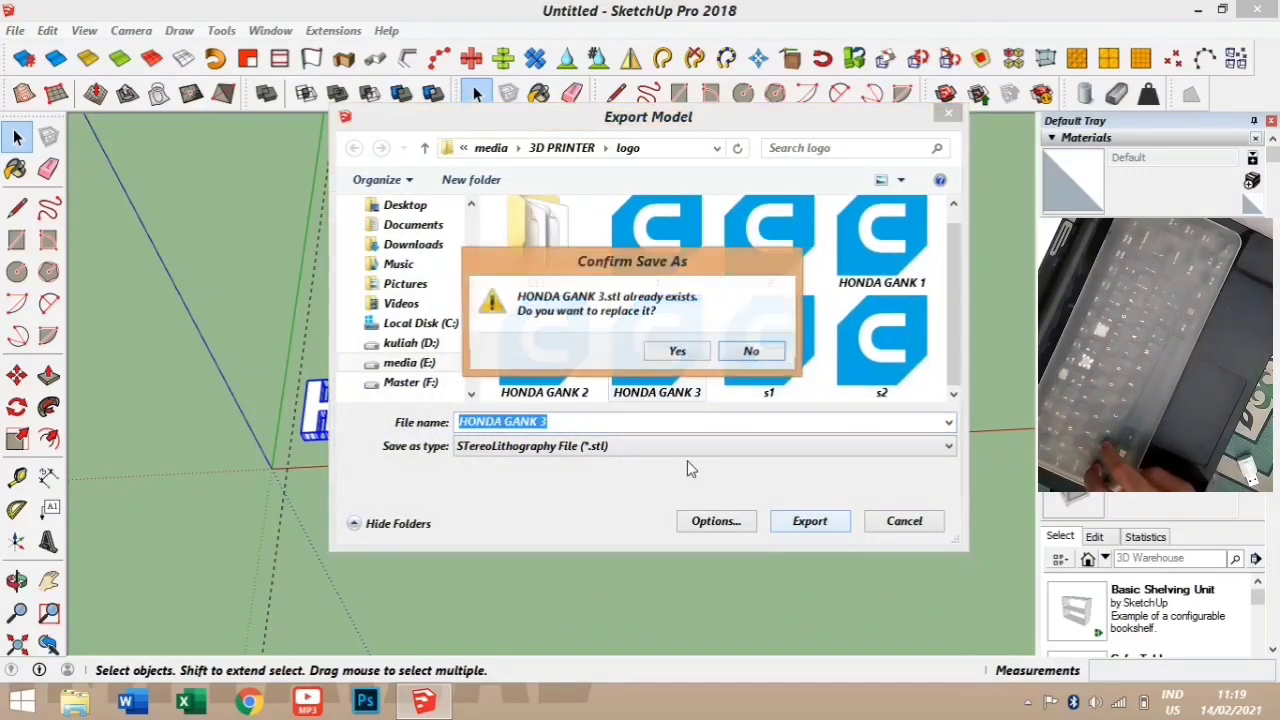
left_click(677, 349)
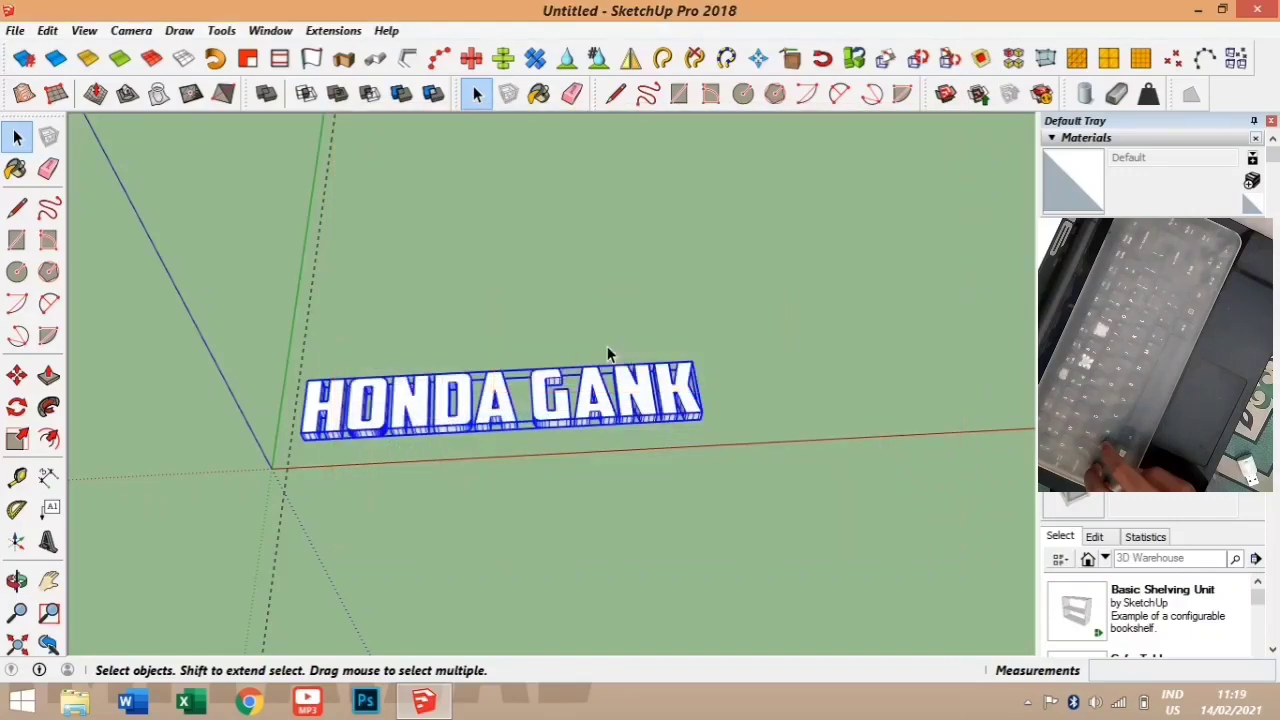
left_click(625, 314)
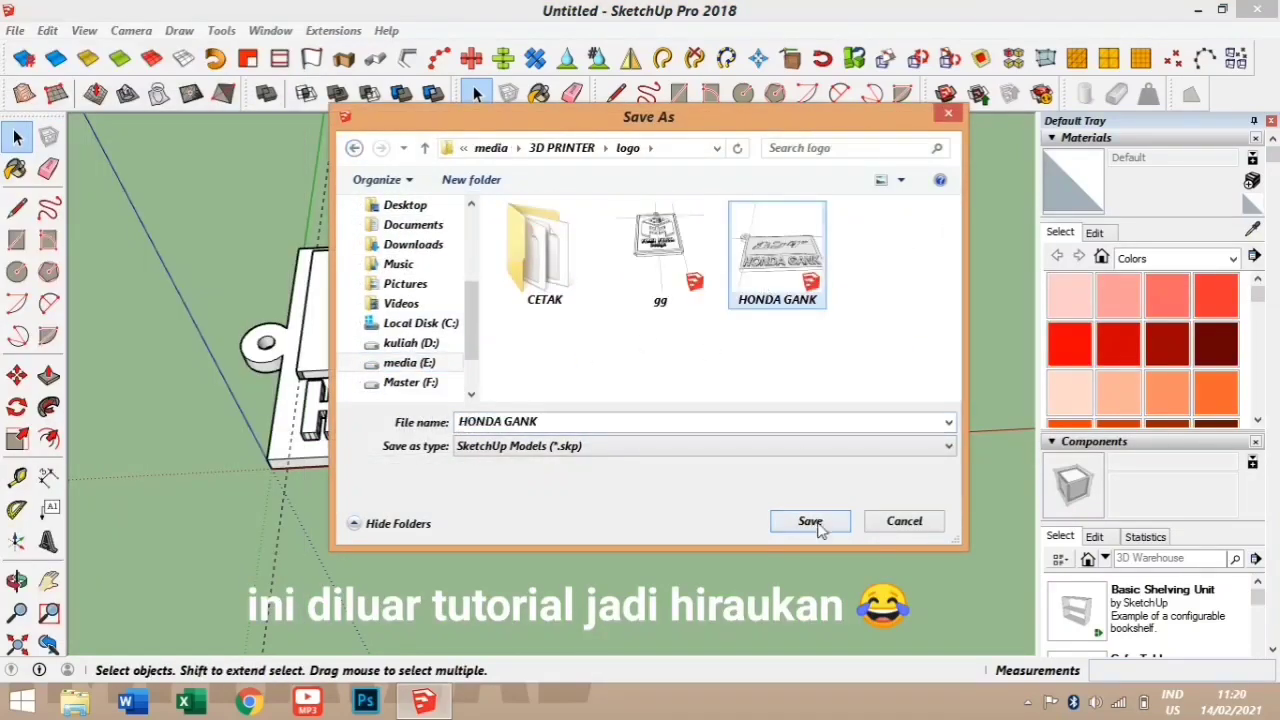
- Save the complete model as the SketchUp file HONDA GANK in the logo folder and switch to Ultimaker Cura
left_click(809, 521)
left_click(22, 702)
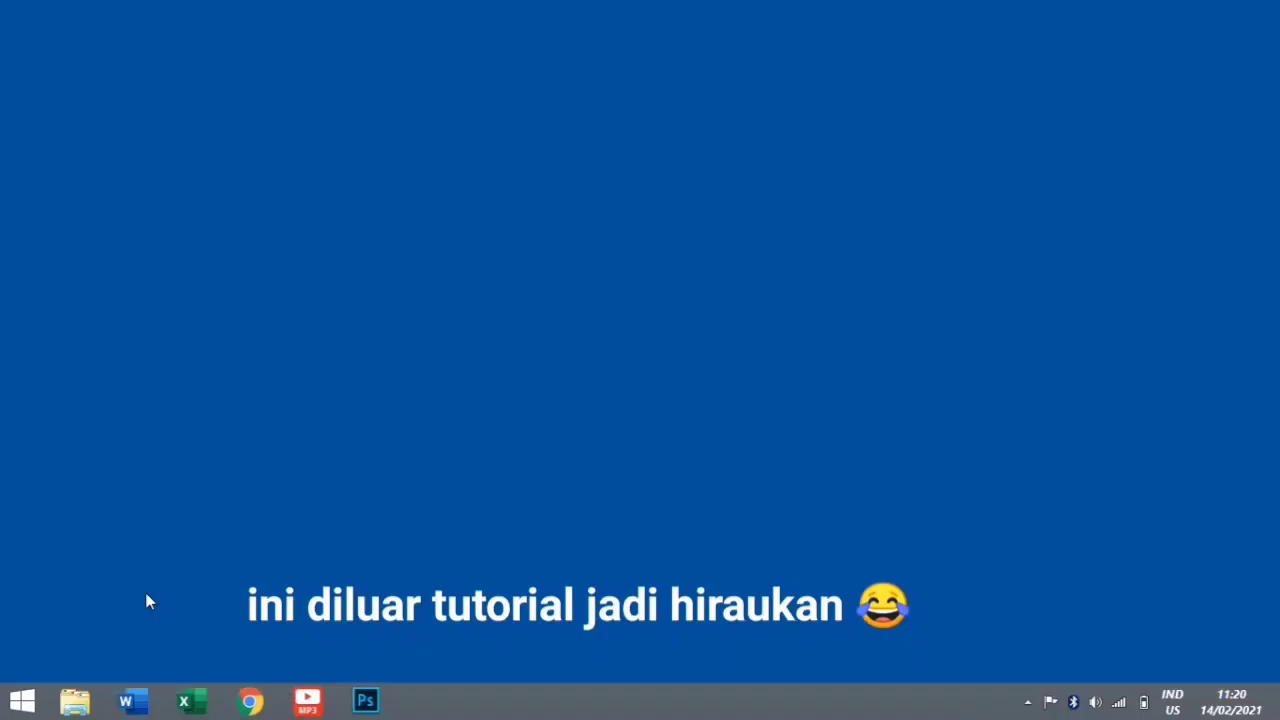
left_click(406, 445)
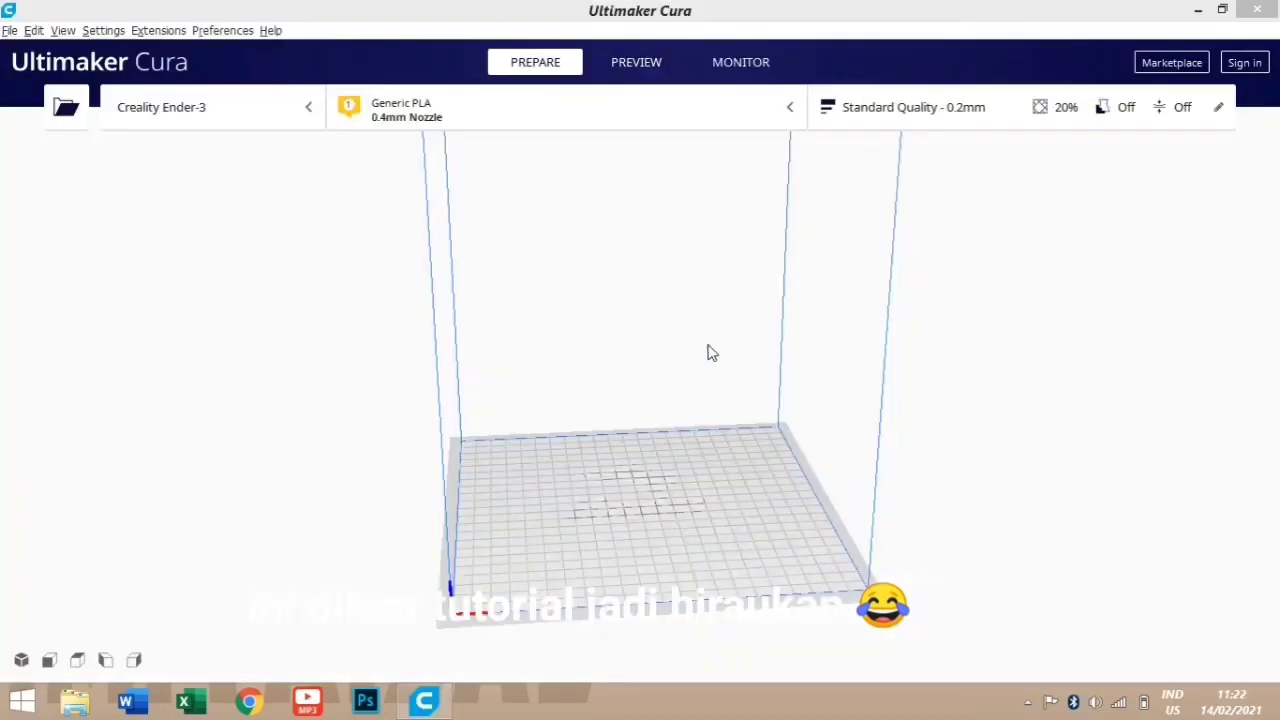
- Open HONDA GANK 1, HONDA GANK 2 and HONDA GANK 3 together from the logo folder
key("ctrl+o")
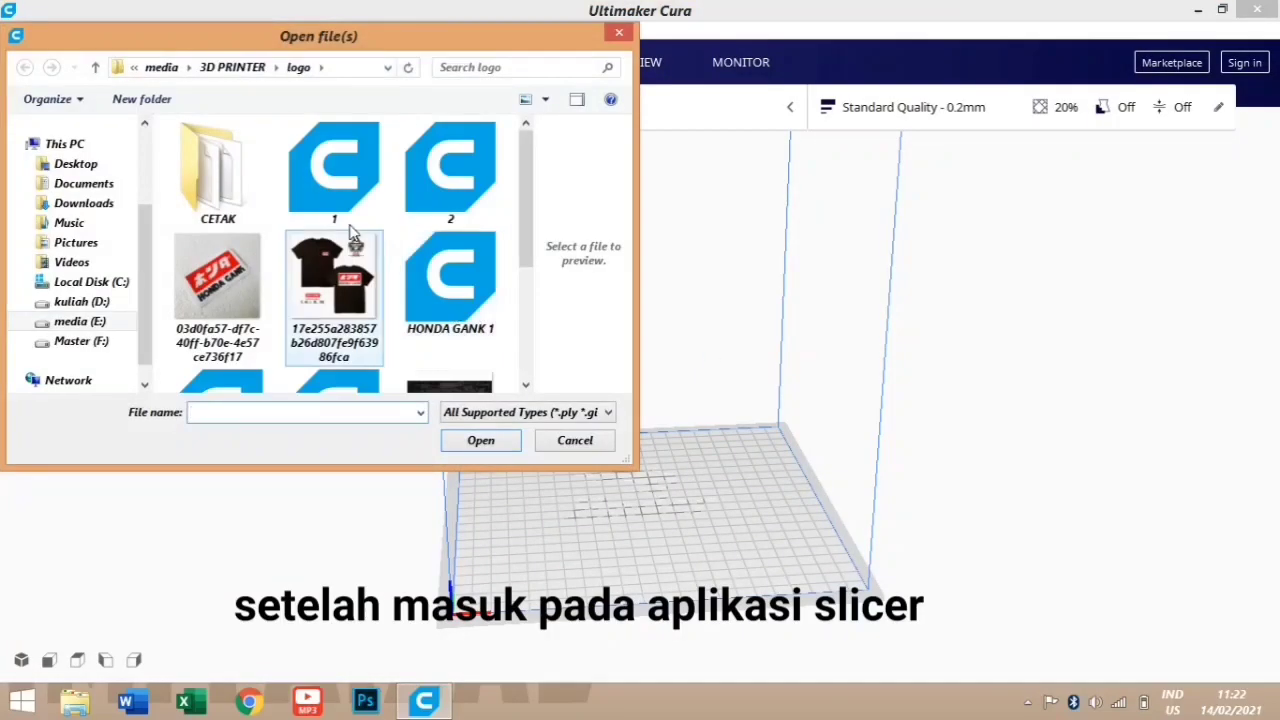
scroll(500, 200, "down", 1)
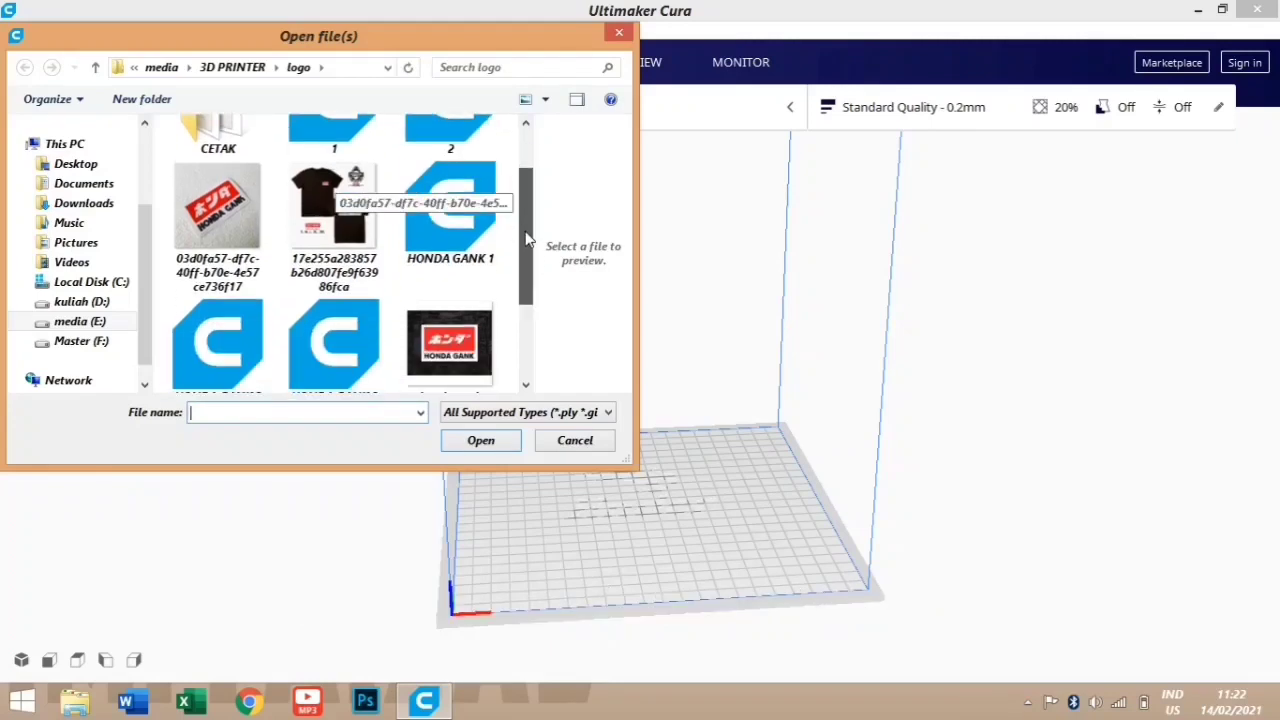
left_click(465, 228)
left_click(328, 324, "shift")
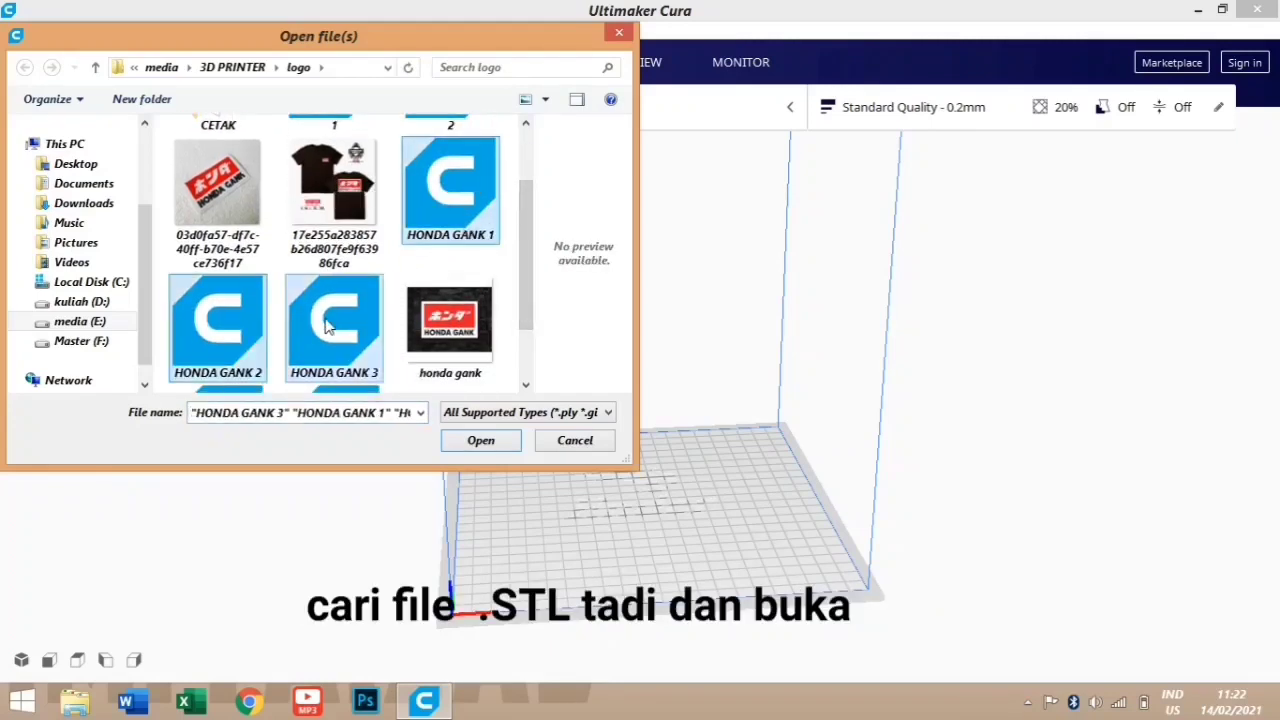
left_click(477, 438)
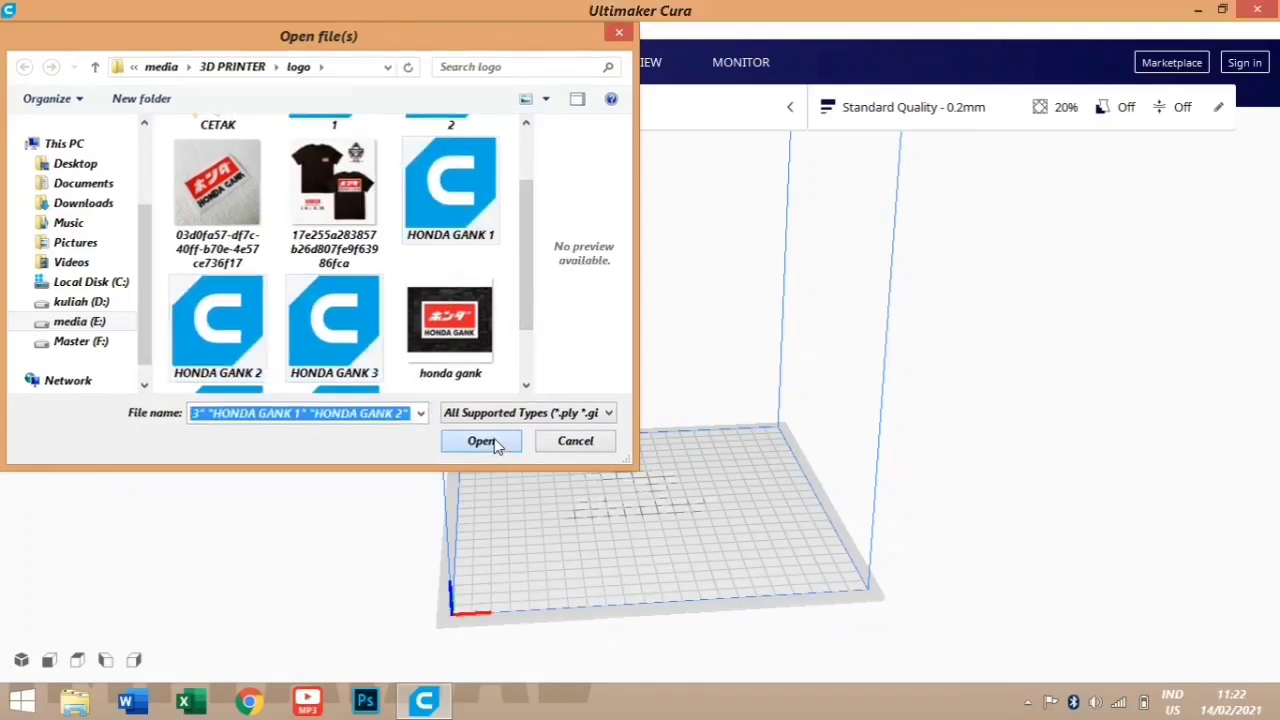
- Select all three HONDA GANK parts and merge them into one model
scroll(680, 509, "up", 10)
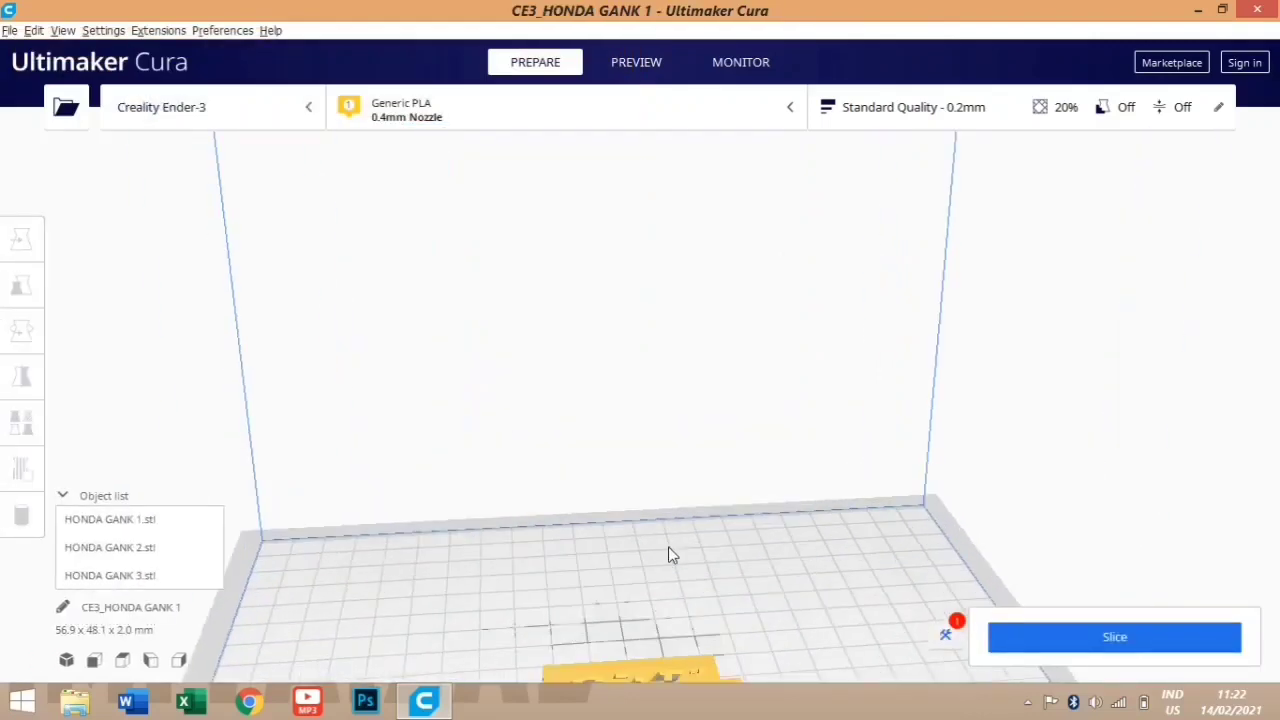
scroll(639, 518, "up", 3)
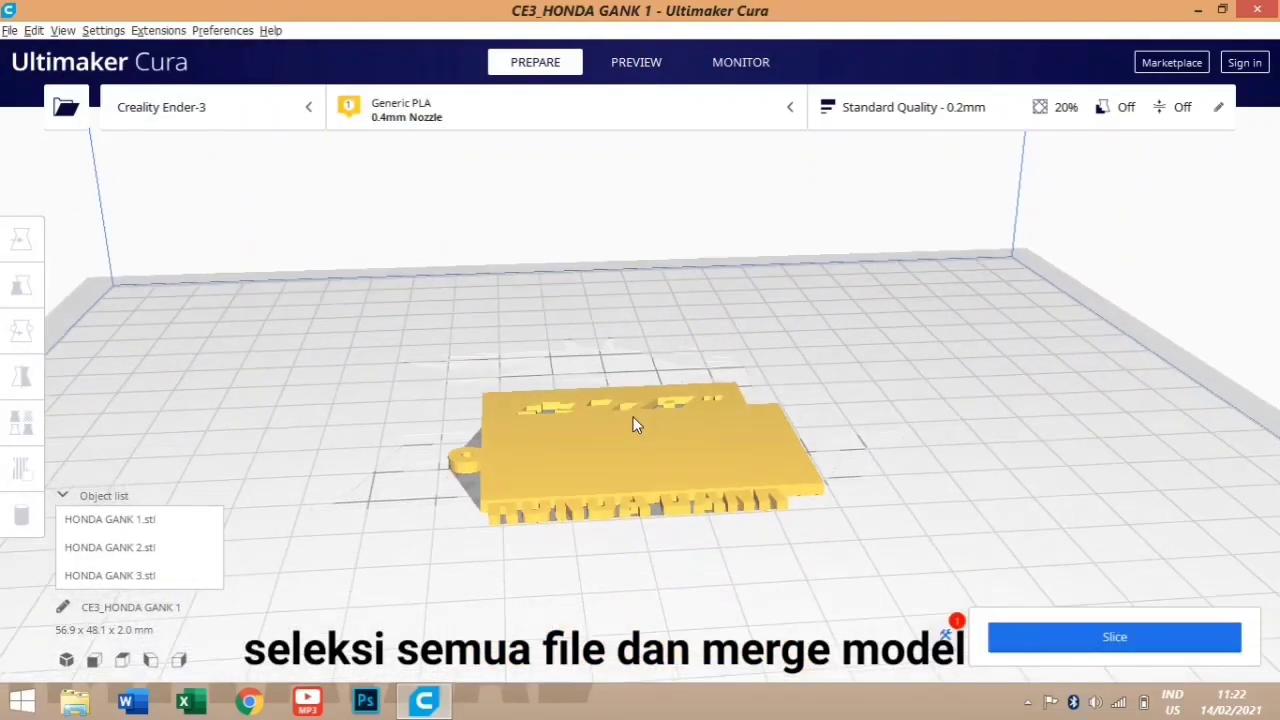
left_click(645, 398)
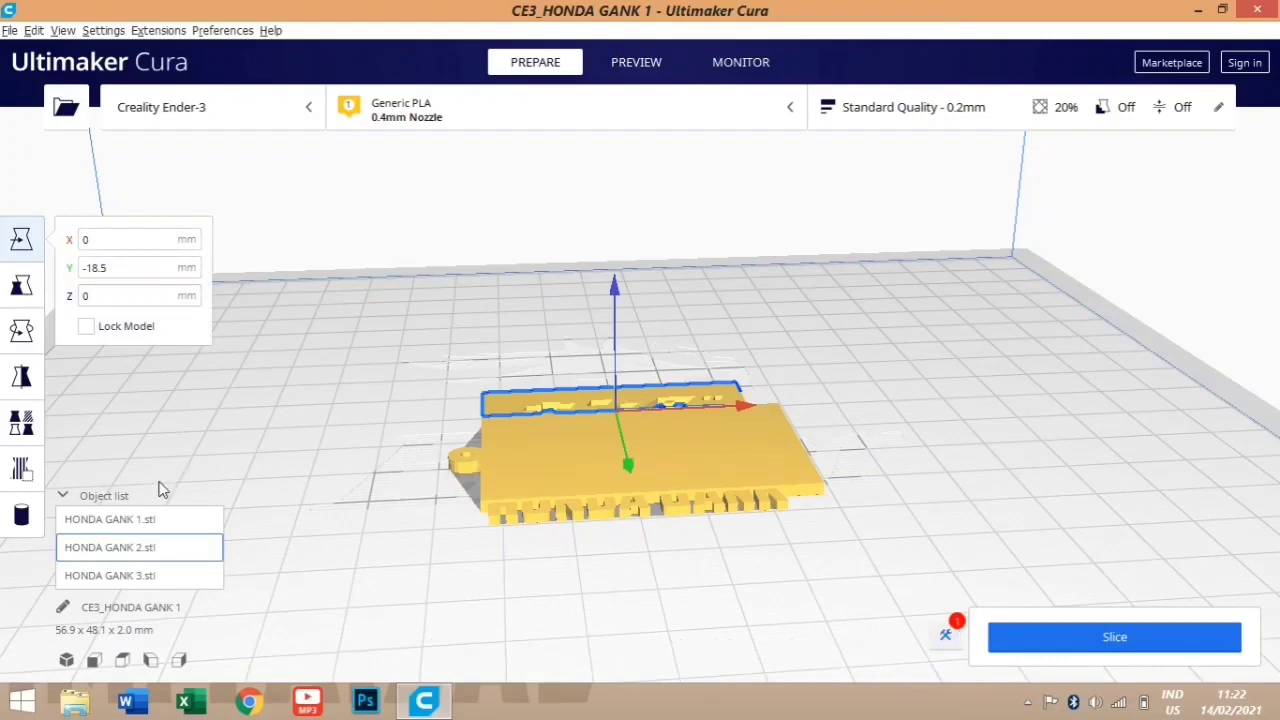
left_click(130, 521)
left_click(142, 577, "shift")
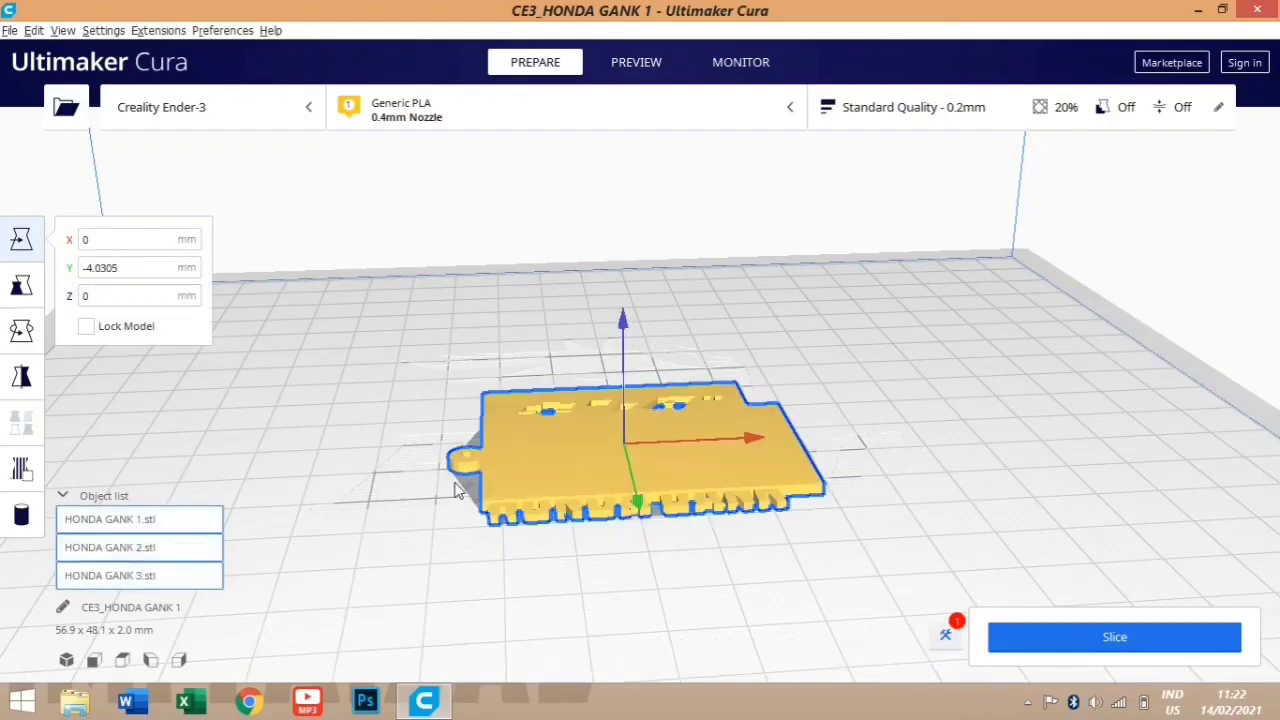
right_click(508, 451)
left_click(561, 658)
scroll(606, 477, "up", 4)
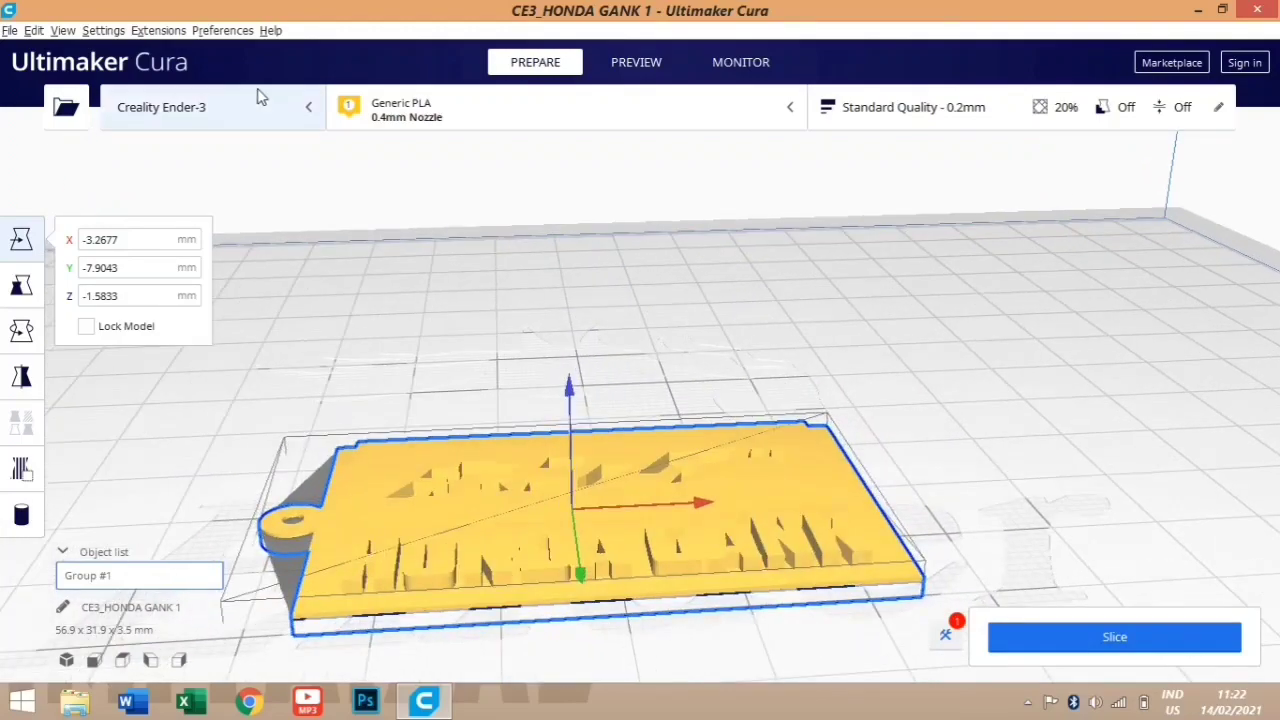
- Enable automatically dropping models to the build plate in the preferences, and move the merged keychain vertically so it rests at Z 0
left_click(222, 30)
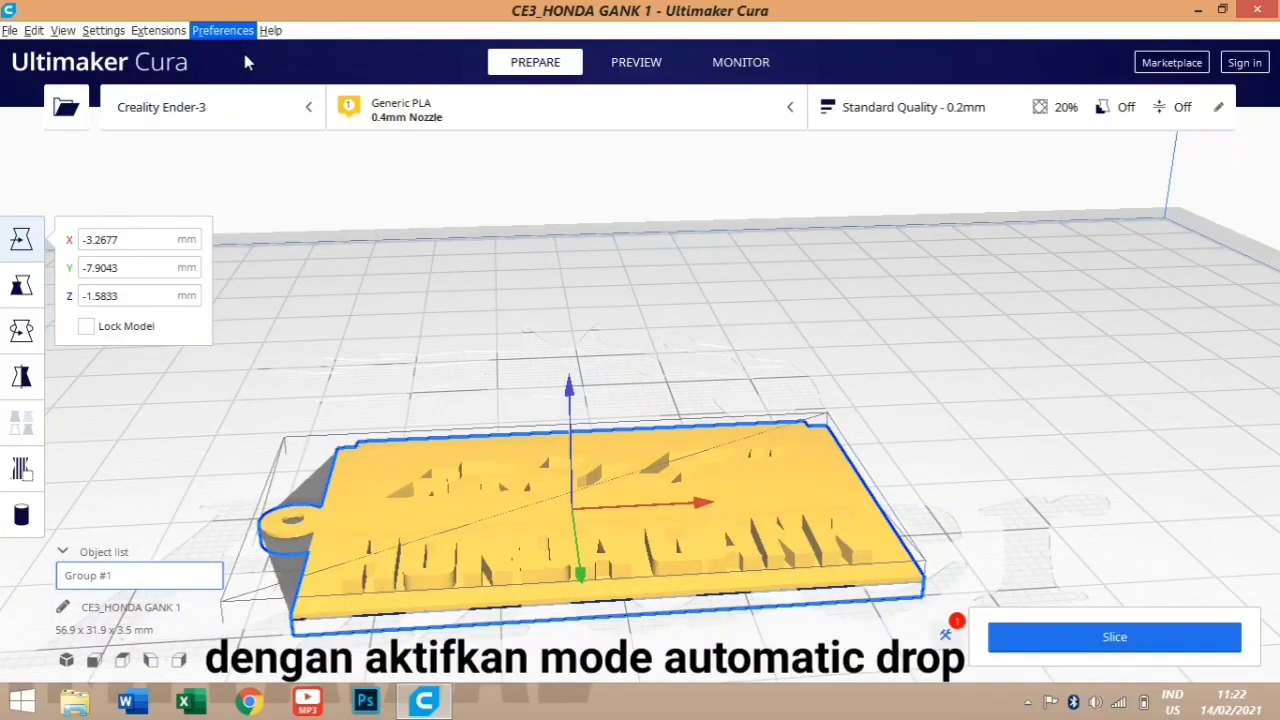
left_click(243, 49)
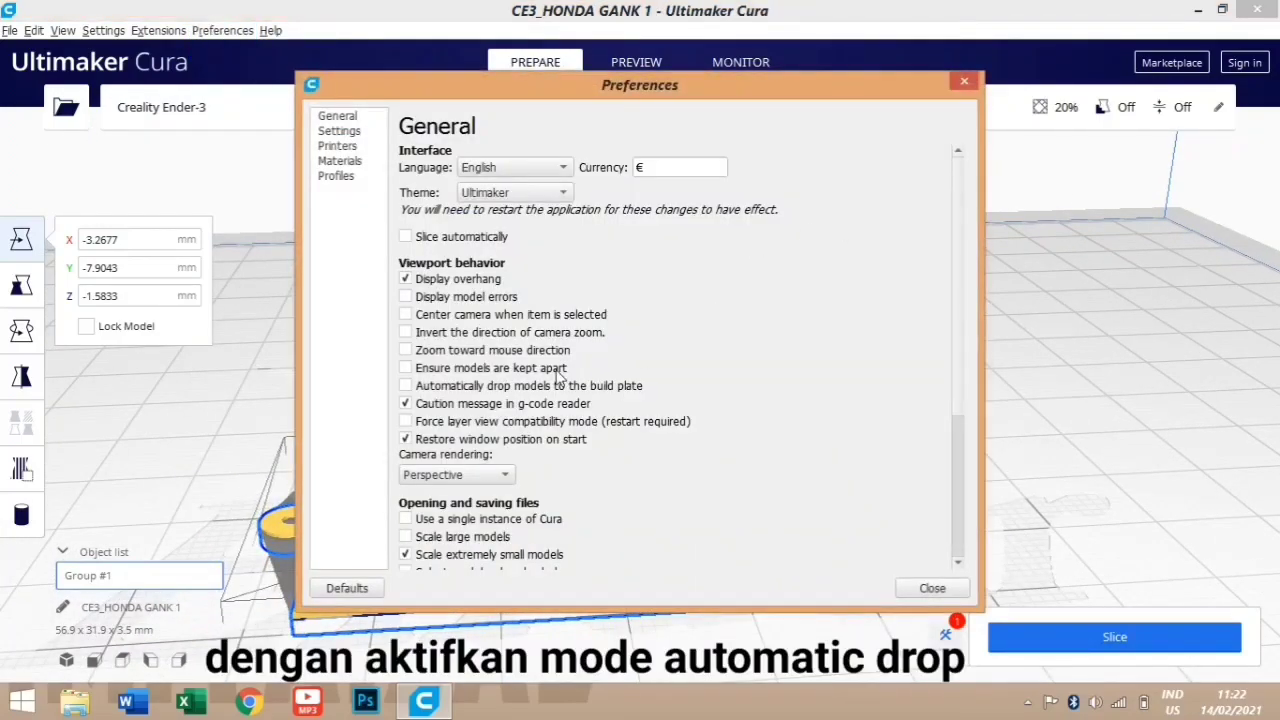
left_click(530, 387)
left_click(931, 588)
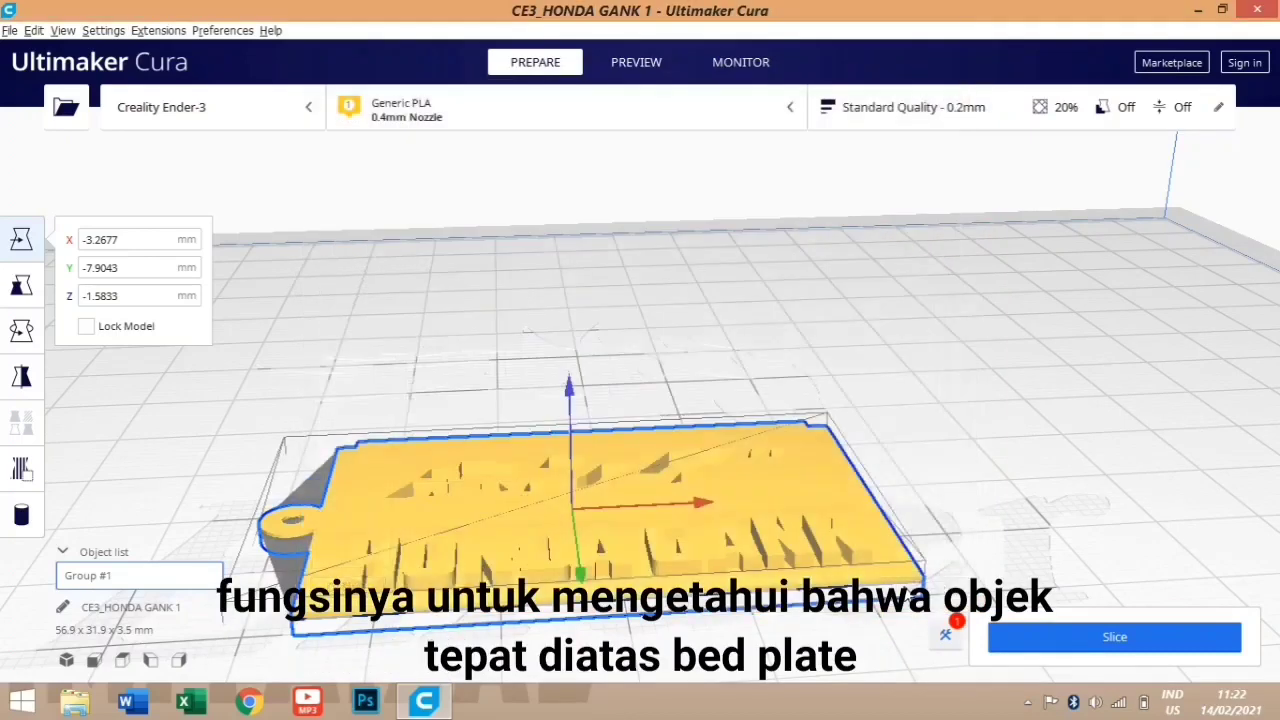
left_click_drag(572, 389, 574, 317)
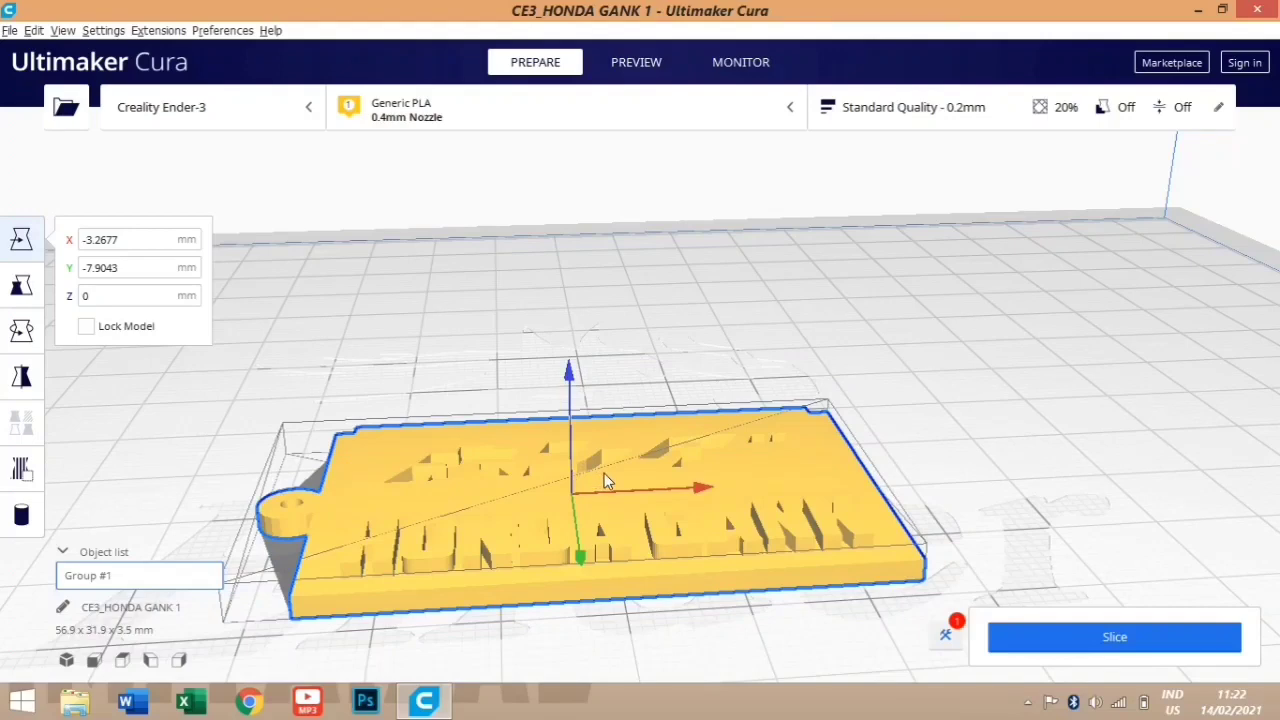
- Try to ungroup the merged keychain into its separate parts, and undo the ungrouping
scroll(604, 473, "down", 3)
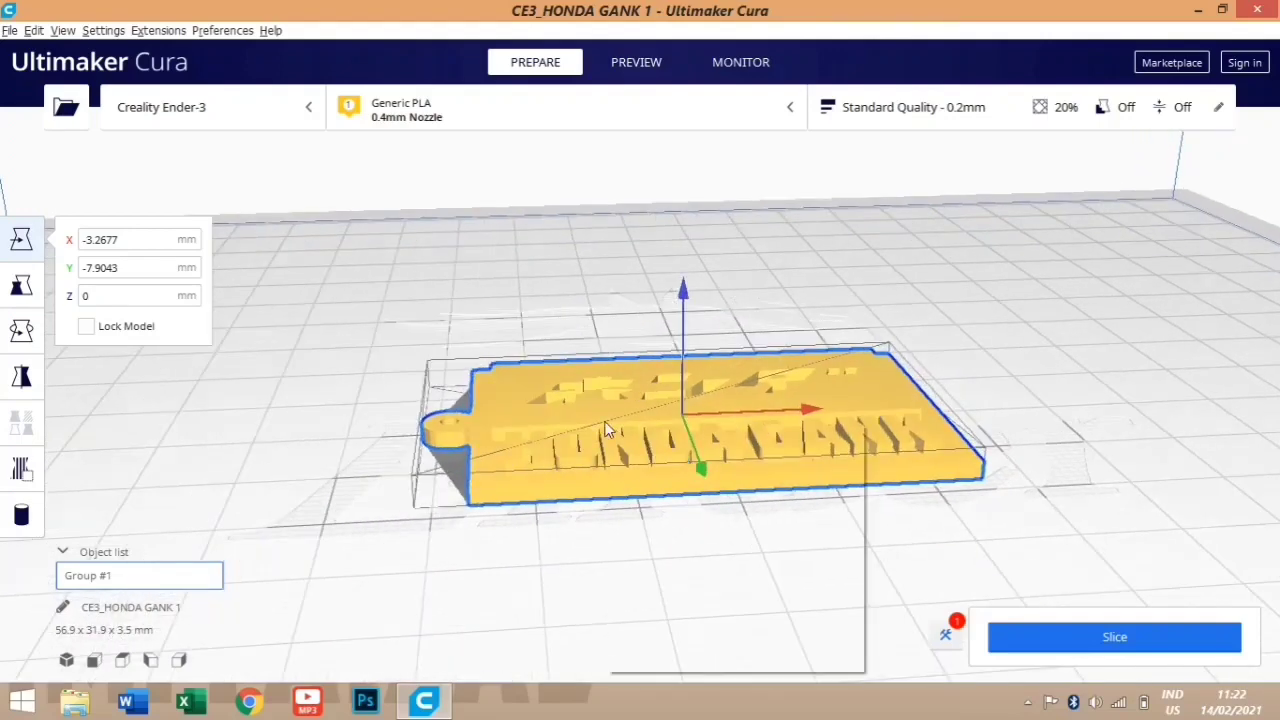
right_click(606, 430)
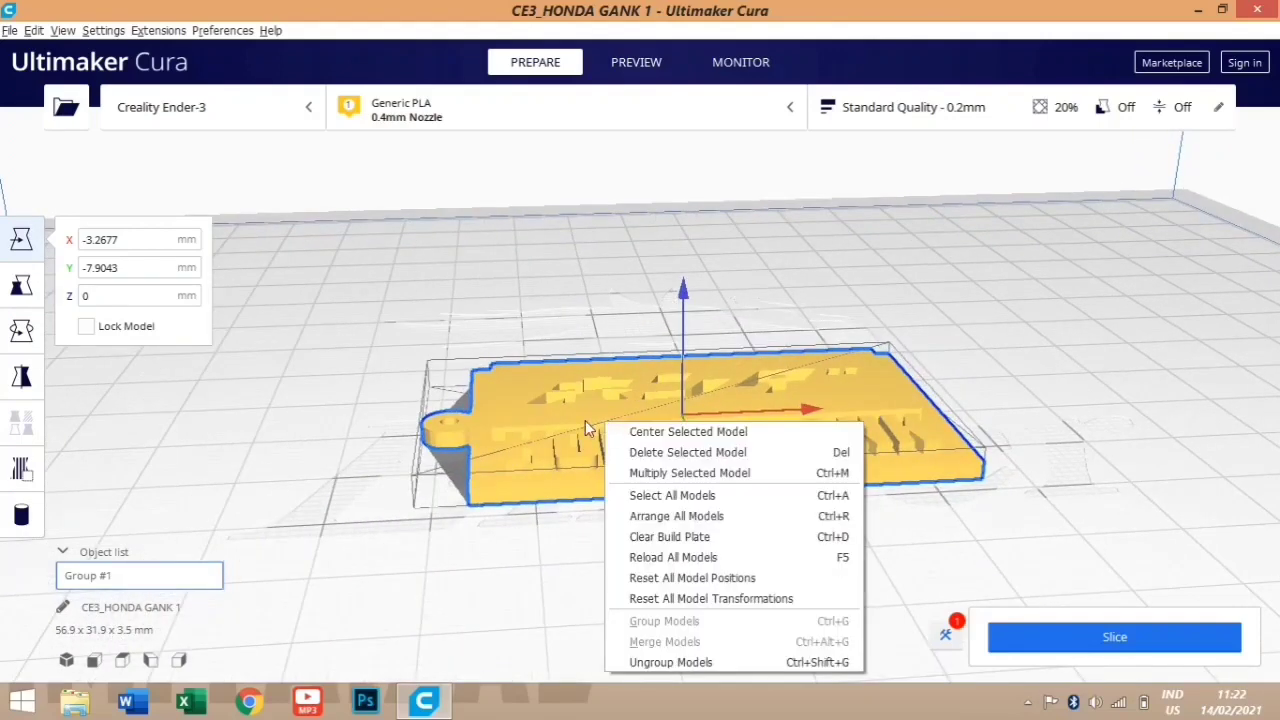
left_click(660, 662)
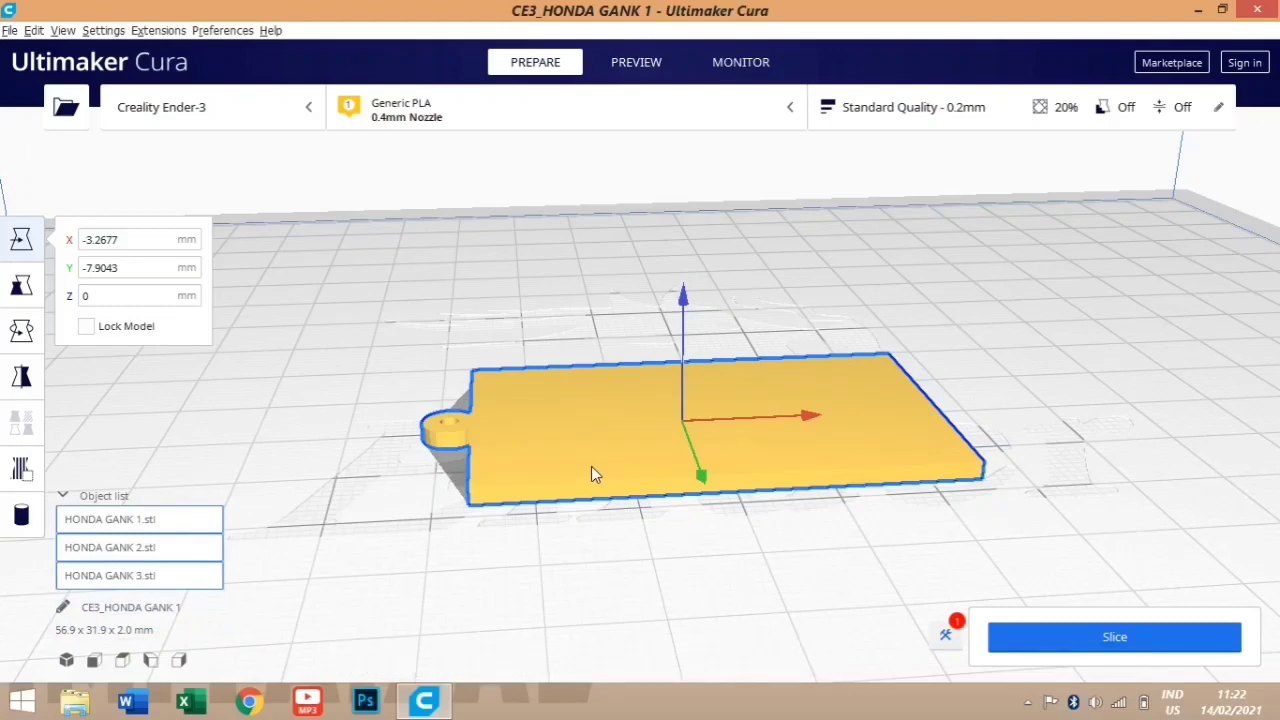
key("ctrl+z")
- Disable automatically dropping models to the build plate in the preferences
left_click(210, 35)
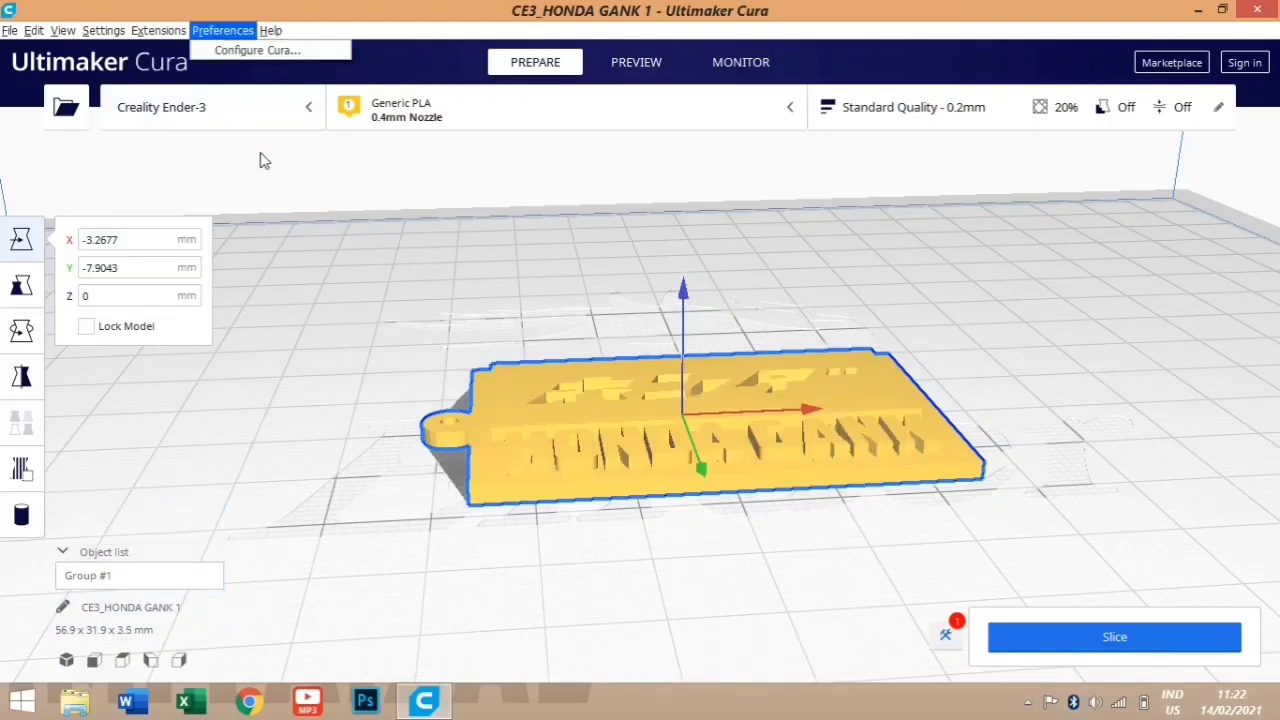
left_click(255, 50)
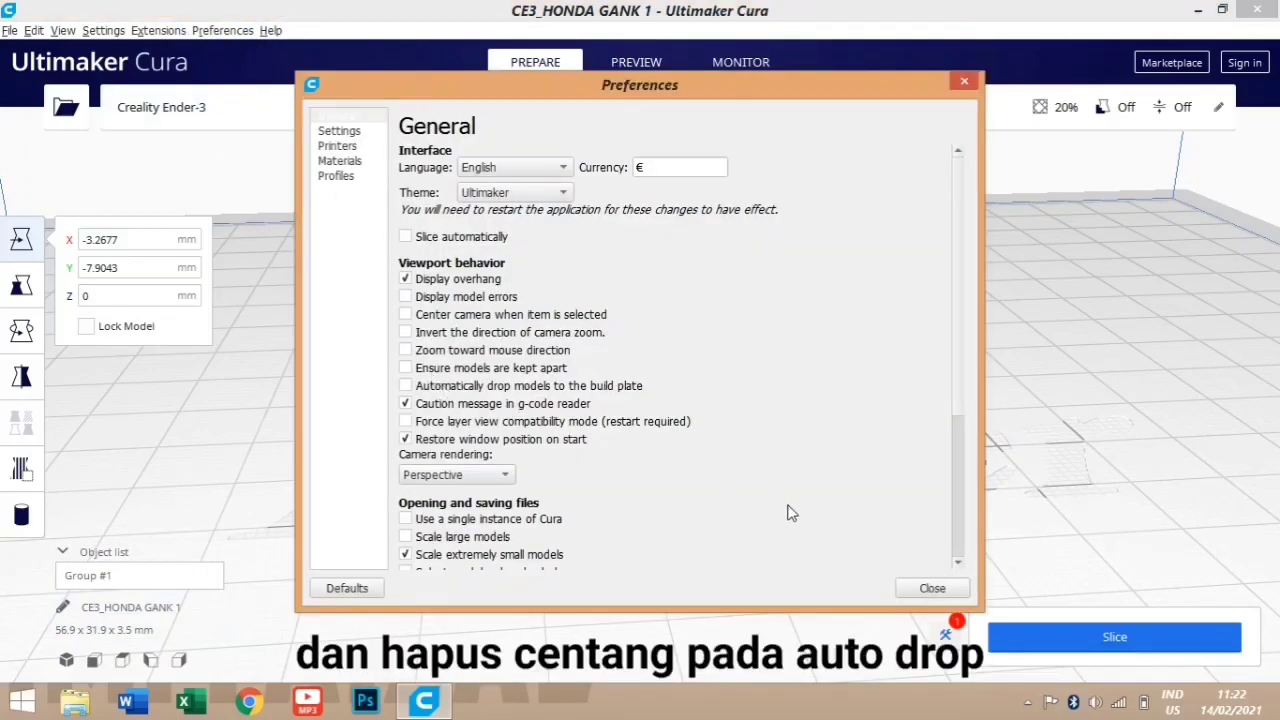
left_click(925, 588)
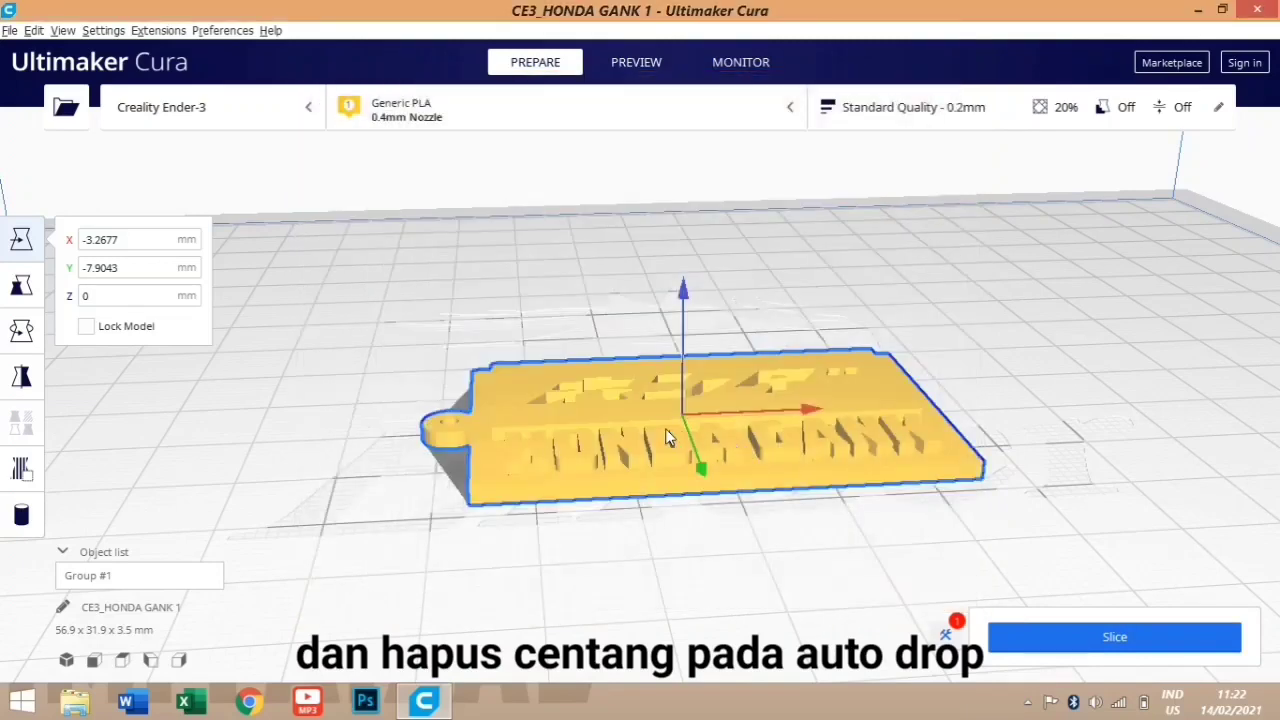
- Merge the selected keychain models, ungroup them into the three separate HONDA GANK parts, and clear the selection
right_click(668, 438)
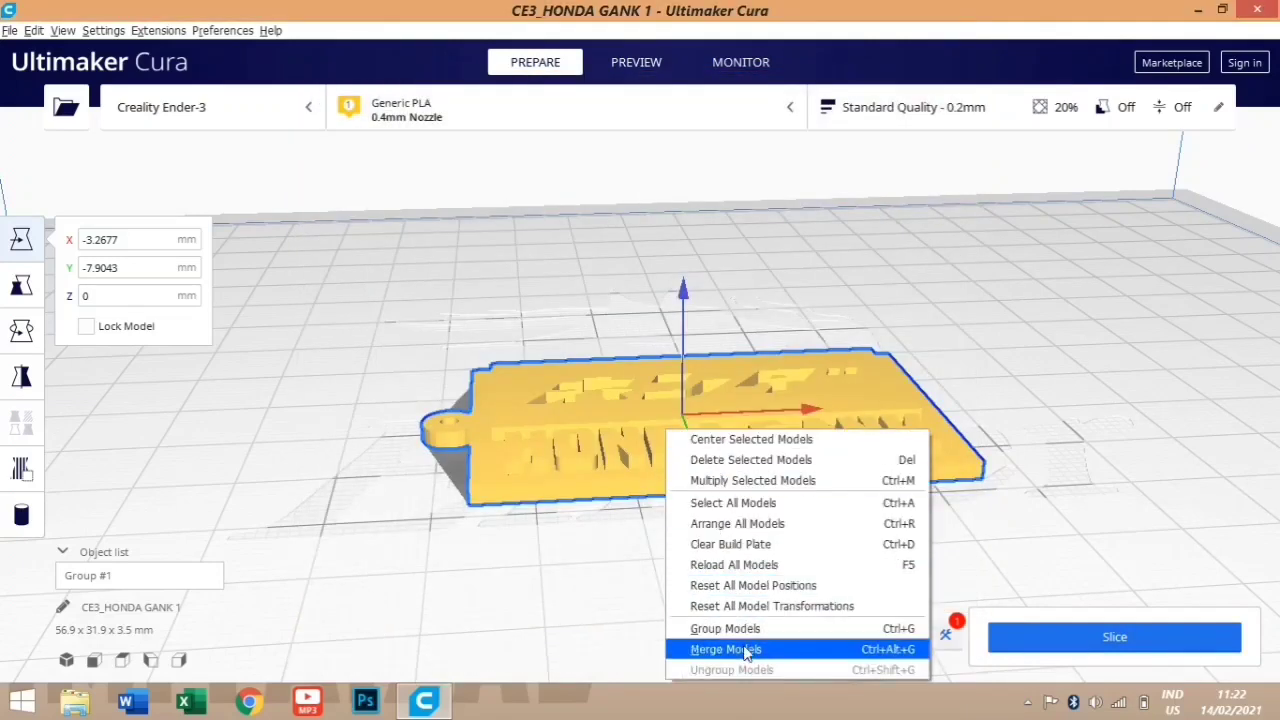
left_click(745, 650)
right_click(606, 437)
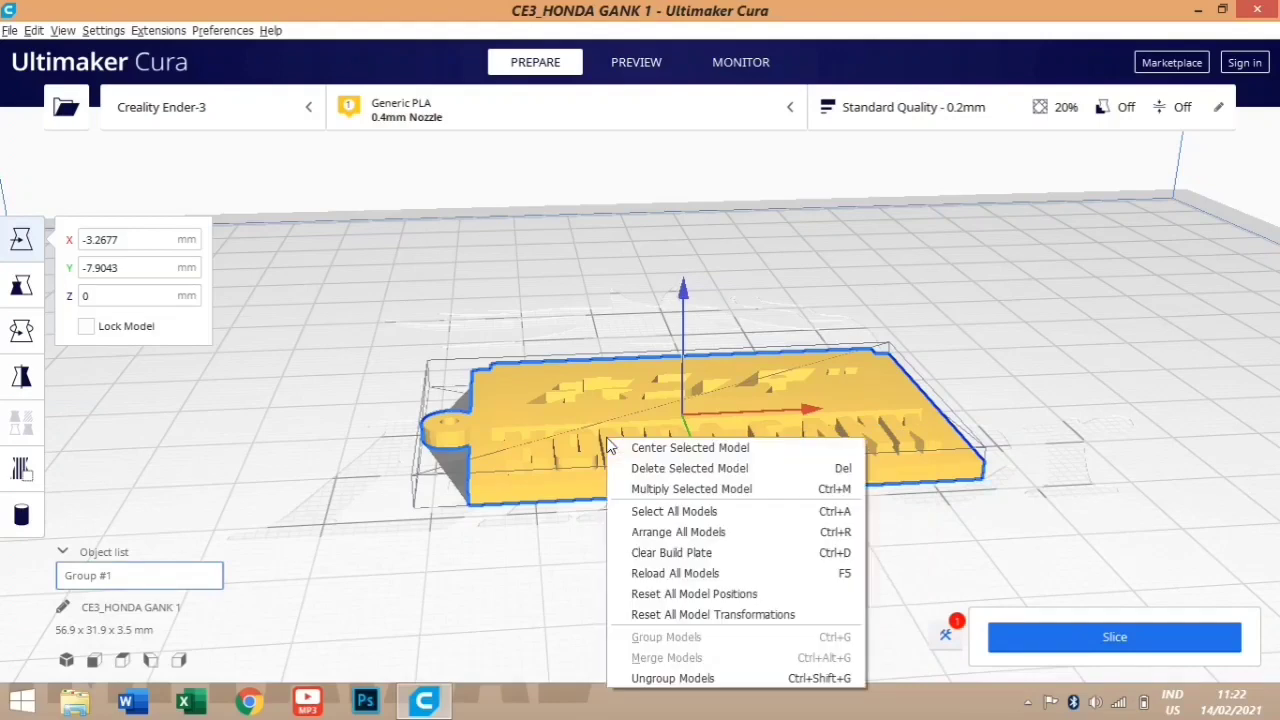
left_click(684, 678)
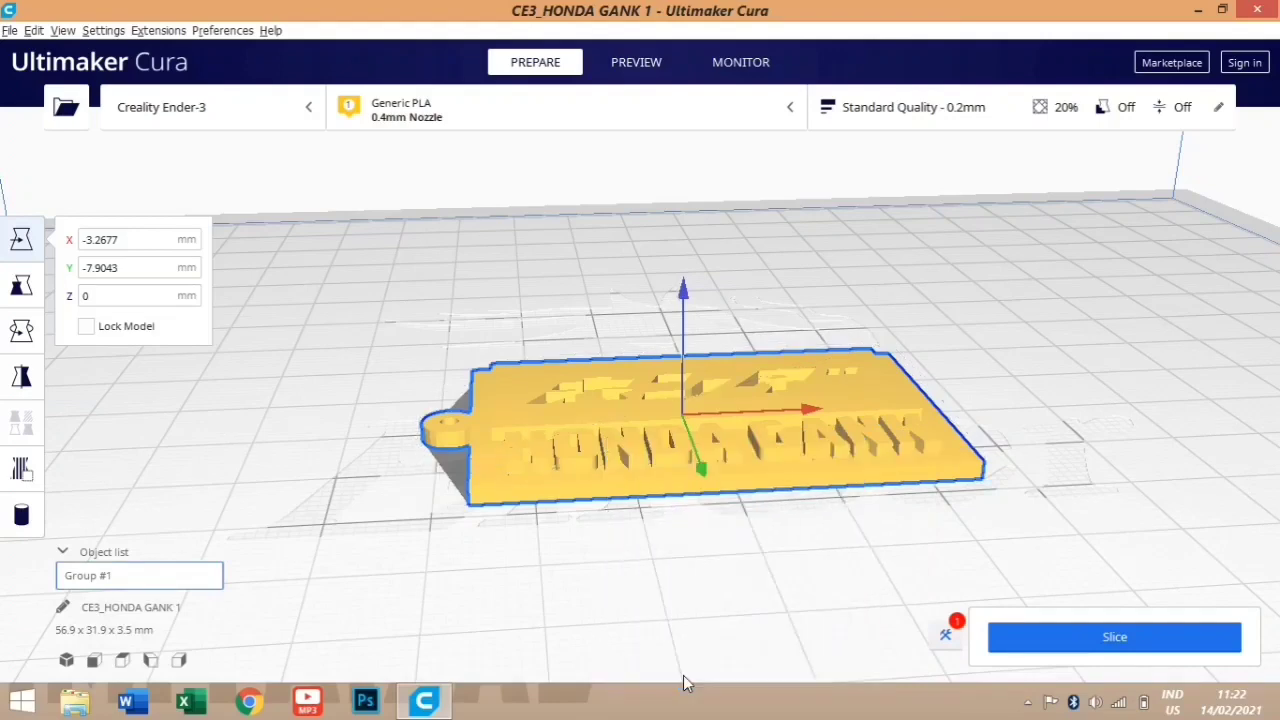
left_click(953, 398)
- Inspect the ungrouped keychain close up from a low angle to check how the raised parts sit on the base
scroll(633, 451, "up", 5)
scroll(640, 452, "down", 1)
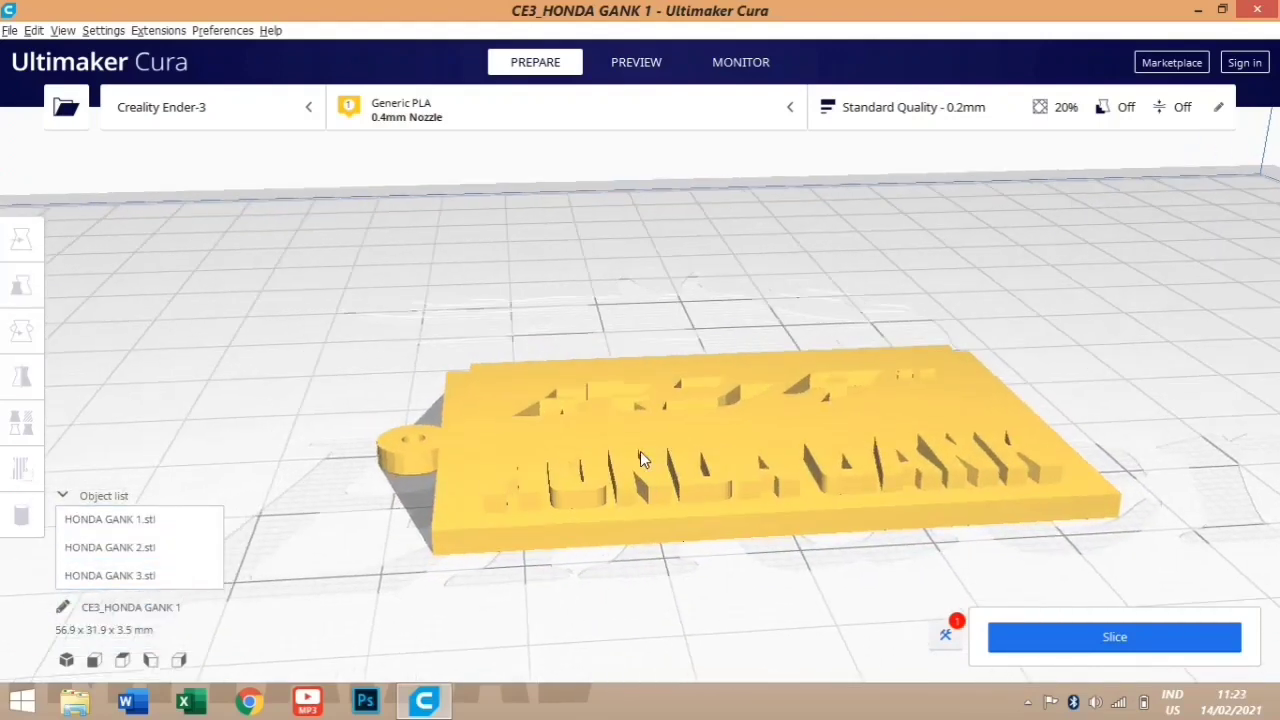
scroll(523, 574, "down", 10)
scroll(613, 545, "up", 6)
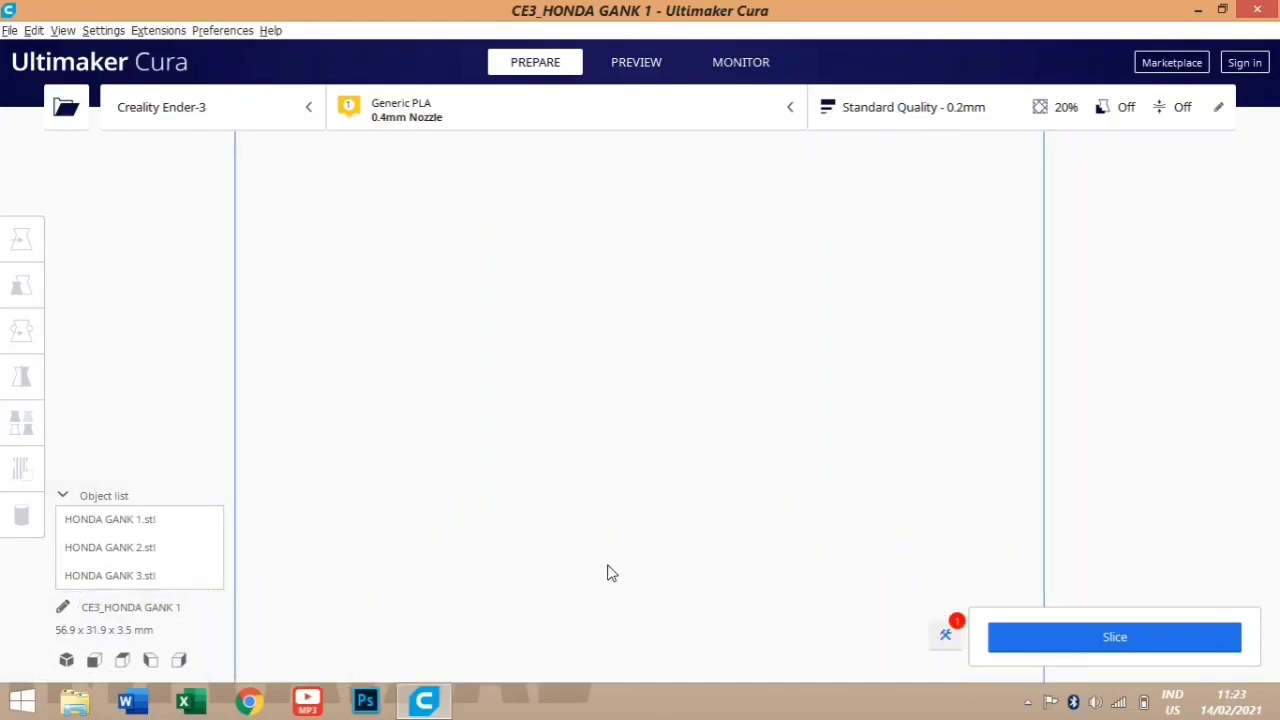
middle_click_drag(608, 566, 626, 372)
scroll(603, 498, "up", 3)
middle_click_drag(603, 498, 609, 417)
scroll(606, 403, "up", 2)
scroll(605, 402, "up", 2)
scroll(609, 418, "down", 1)
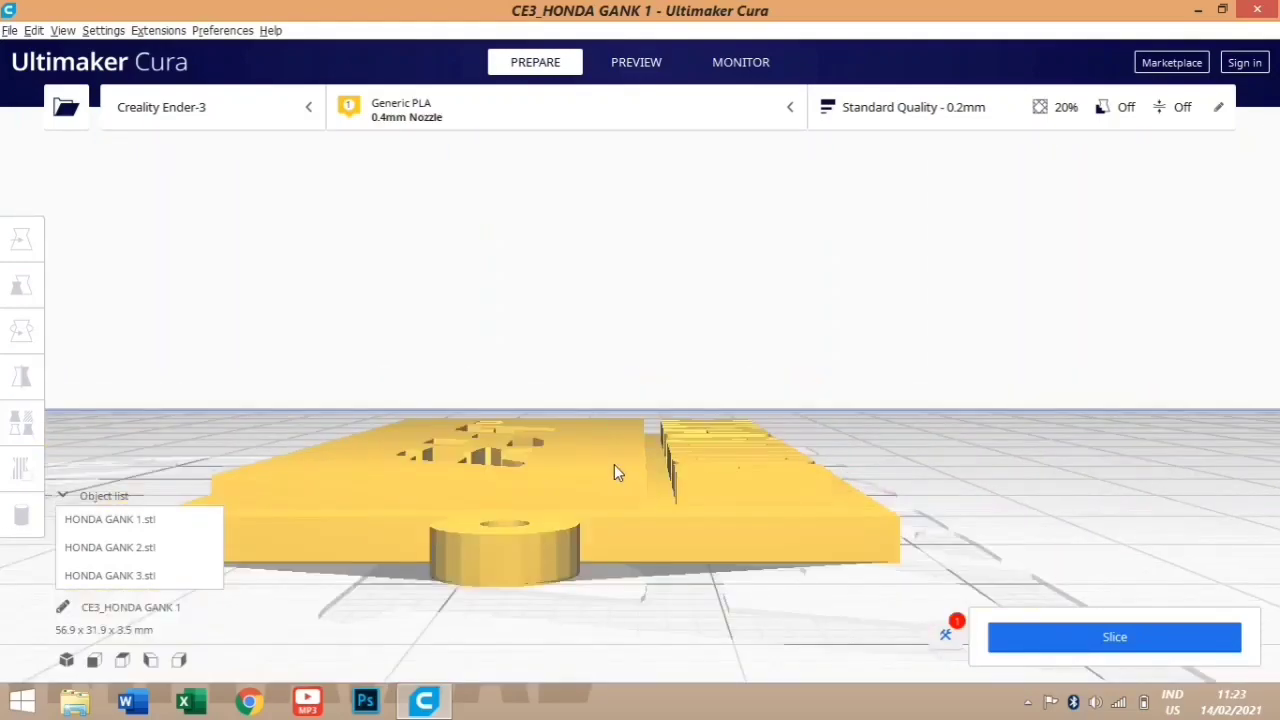
middle_click_drag(614, 464, 615, 471)
scroll(618, 477, "down", 4)
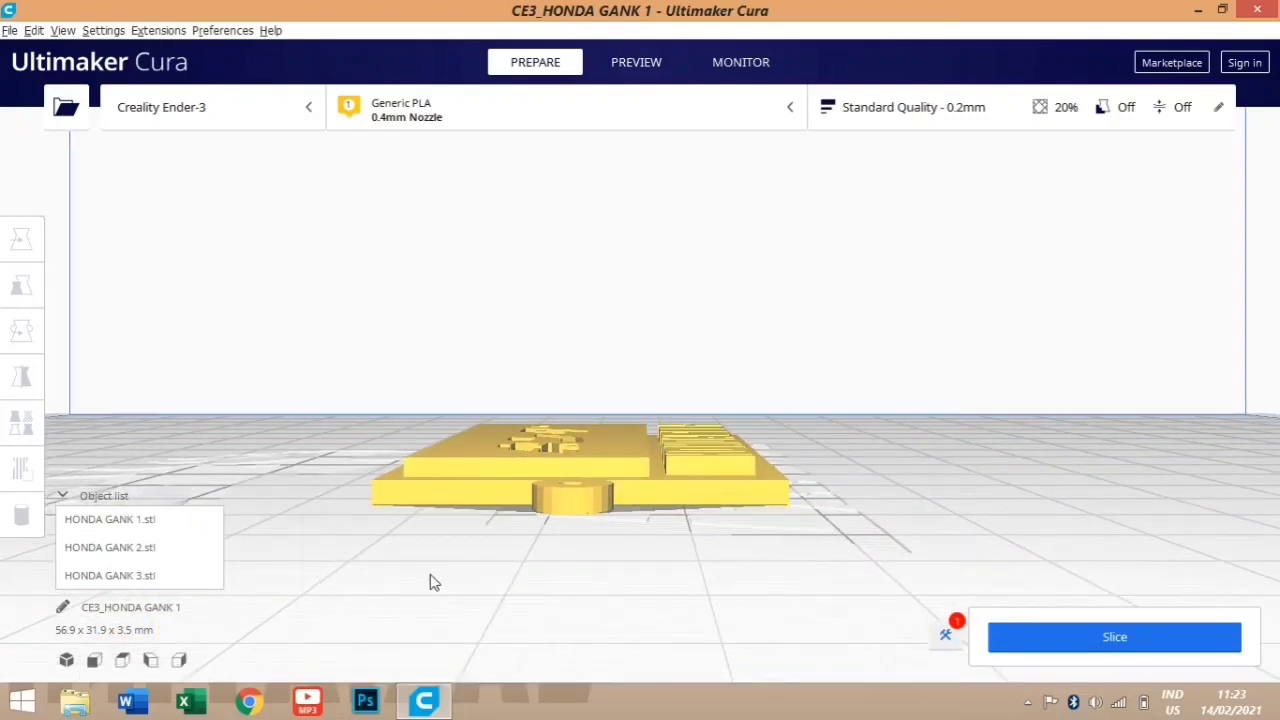
- Examine the keychain from the top and the keyring side, and select the base part HONDA GANK 1 to check its height
left_click(122, 660)
scroll(634, 366, "up", 5)
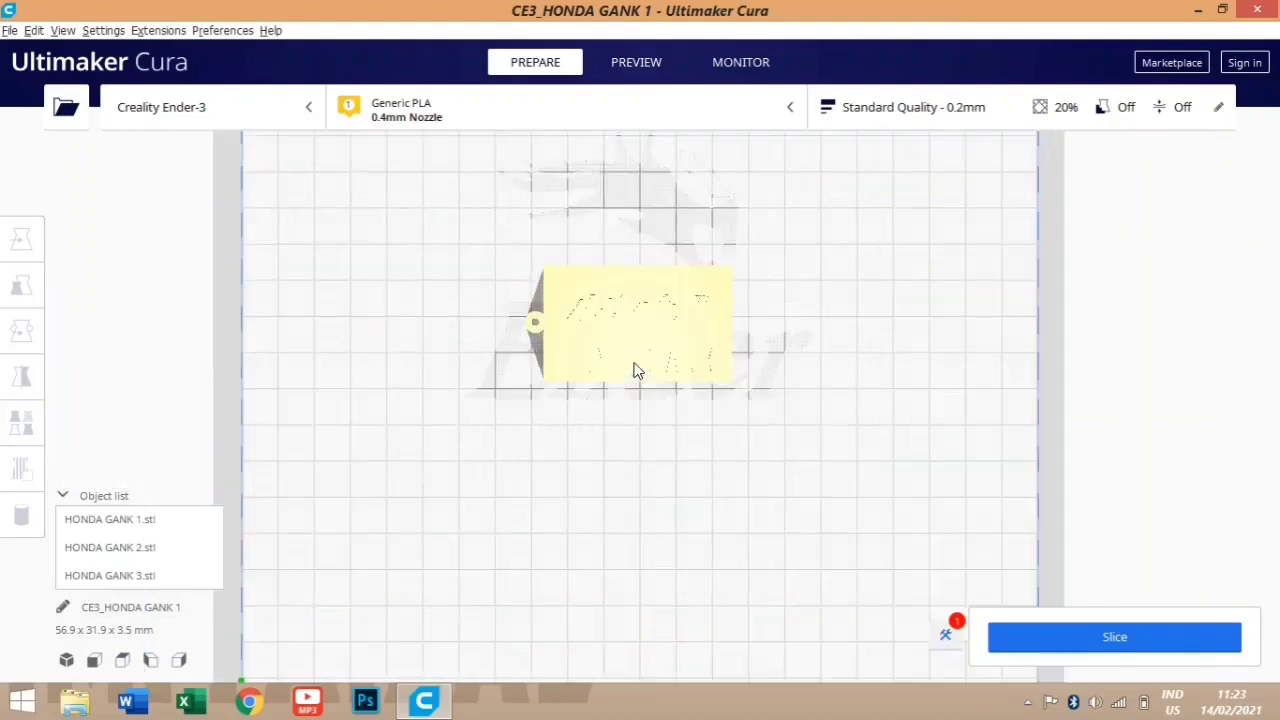
scroll(634, 371, "up", 1)
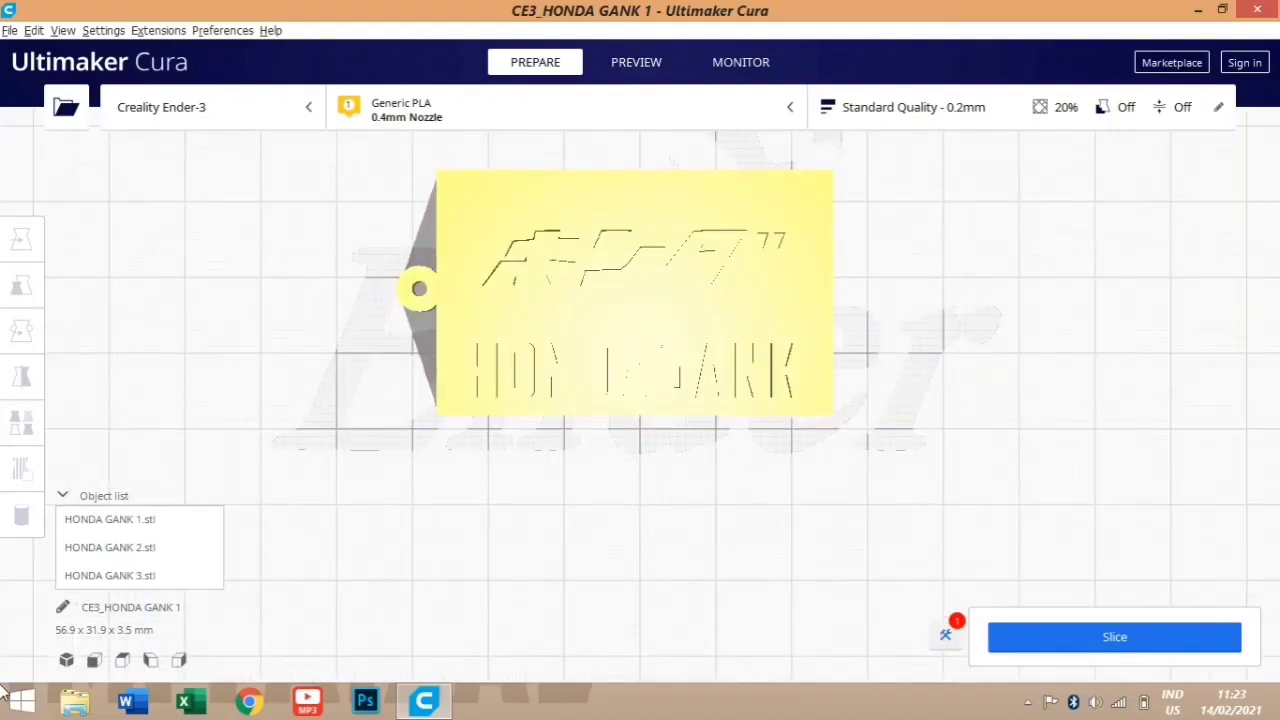
left_click(141, 664)
scroll(551, 571, "up", 4)
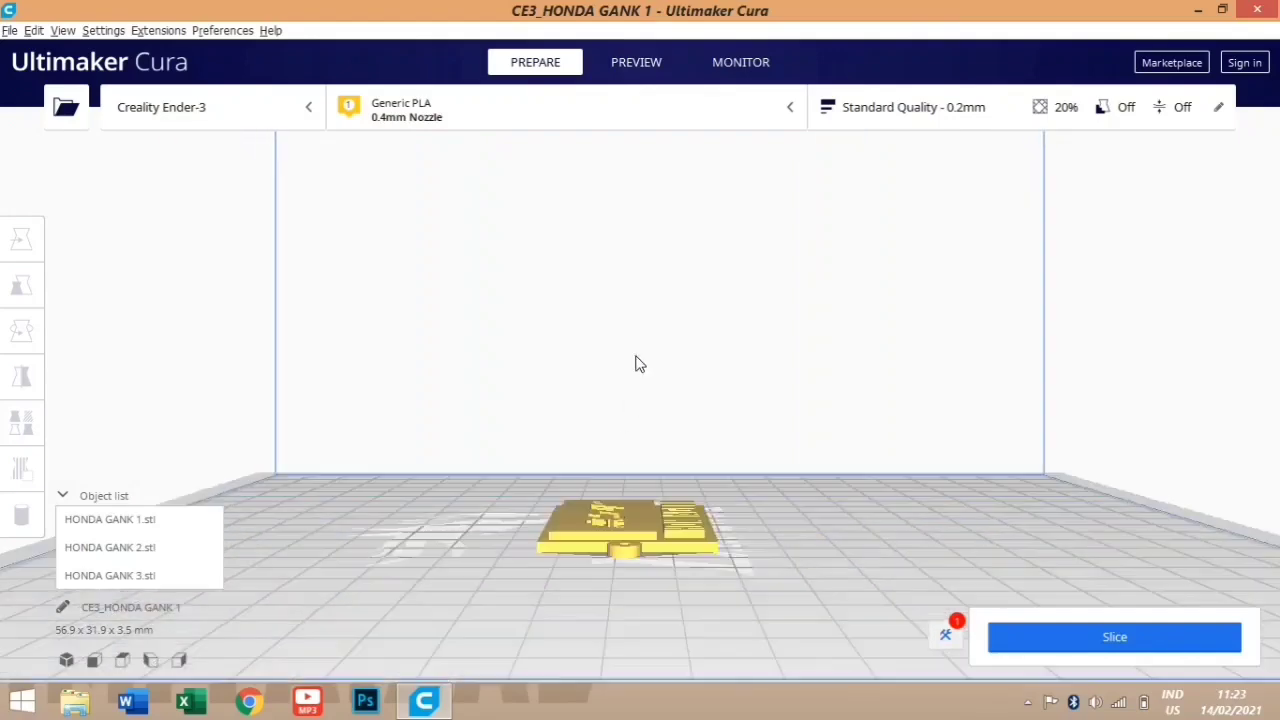
scroll(629, 391, "up", 5)
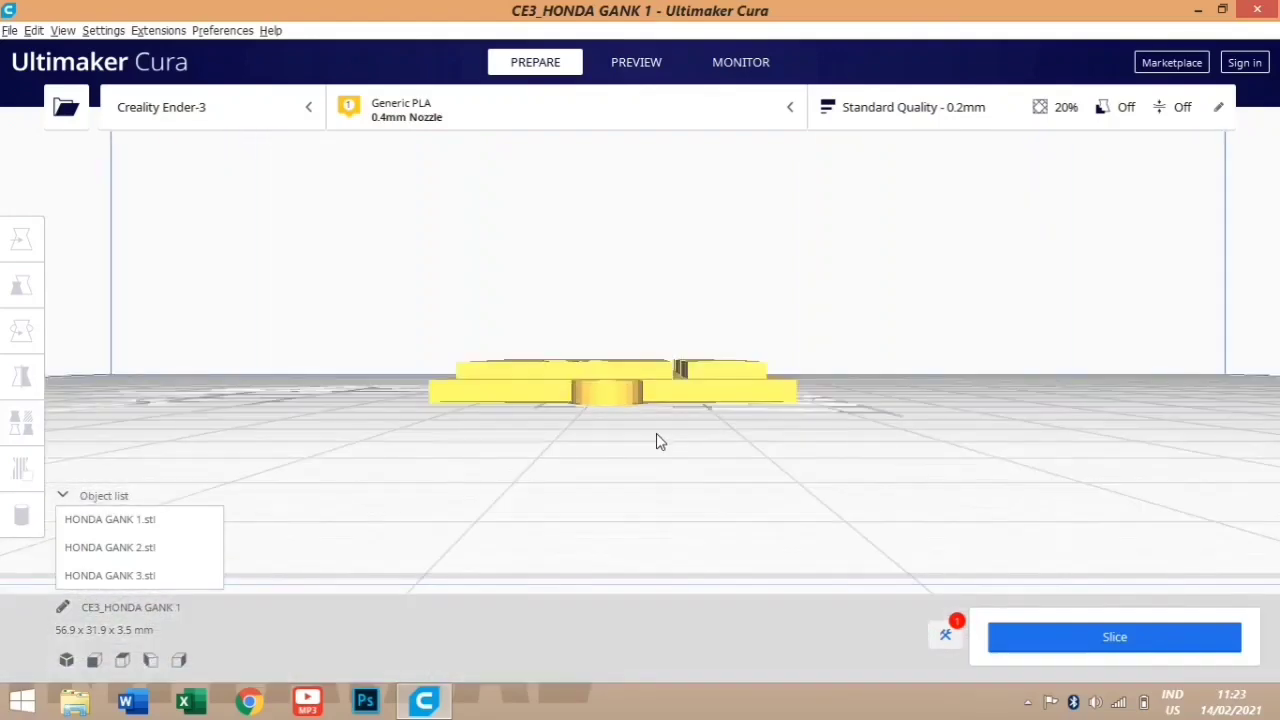
scroll(657, 450, "down", 3)
right_click_drag(657, 411, 658, 462)
scroll(658, 463, "up", 4)
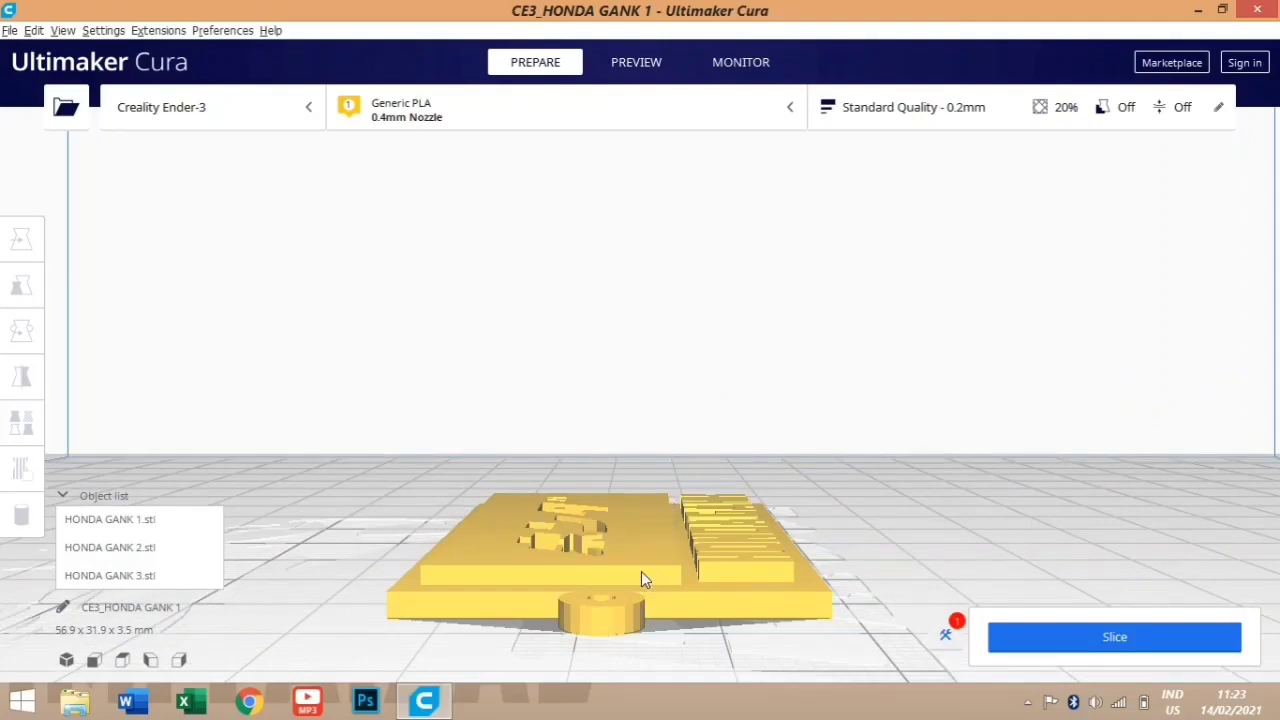
scroll(627, 577, "down", 1)
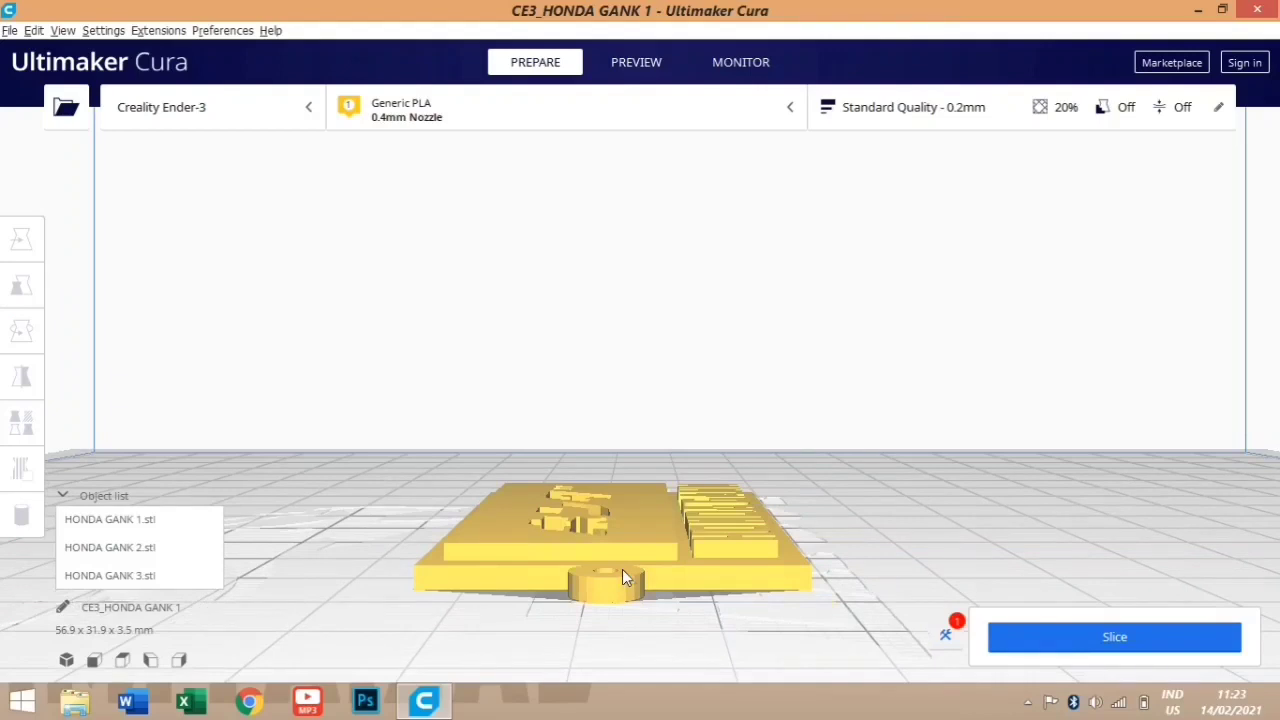
left_click(645, 580)
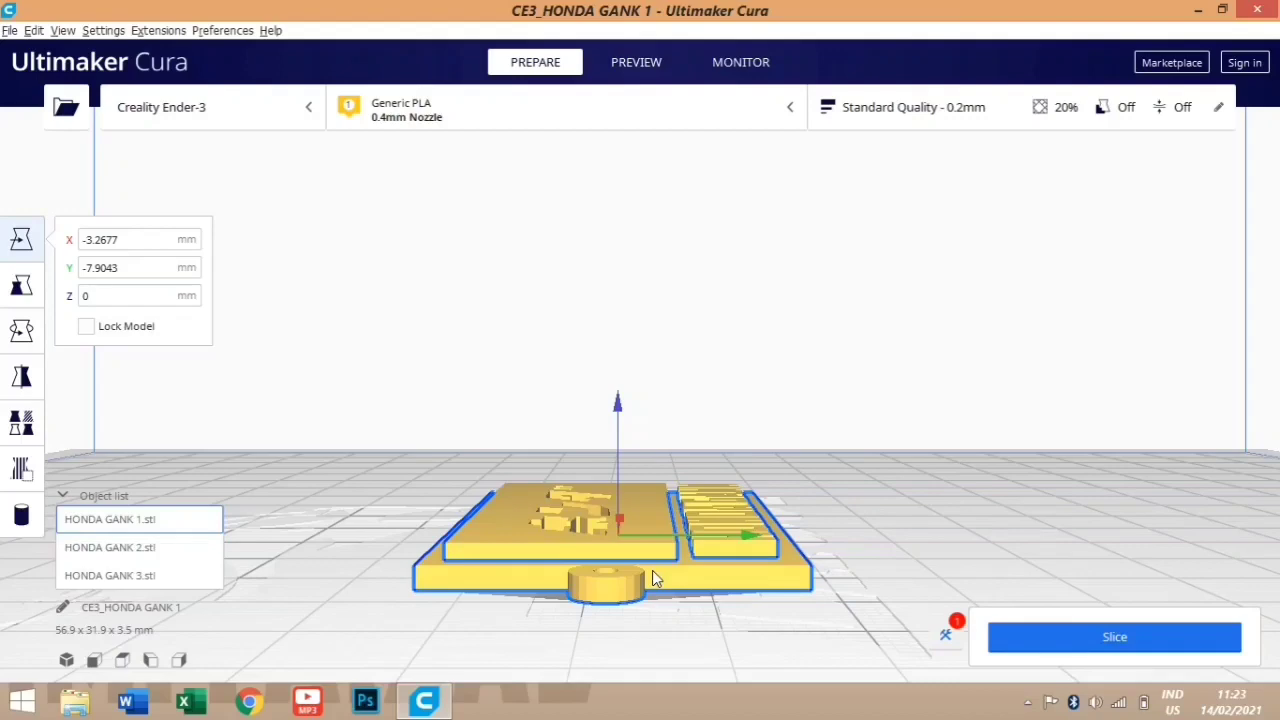
scroll(652, 571, "down", 1)
scroll(652, 571, "up", 4)
scroll(652, 571, "down", 3)
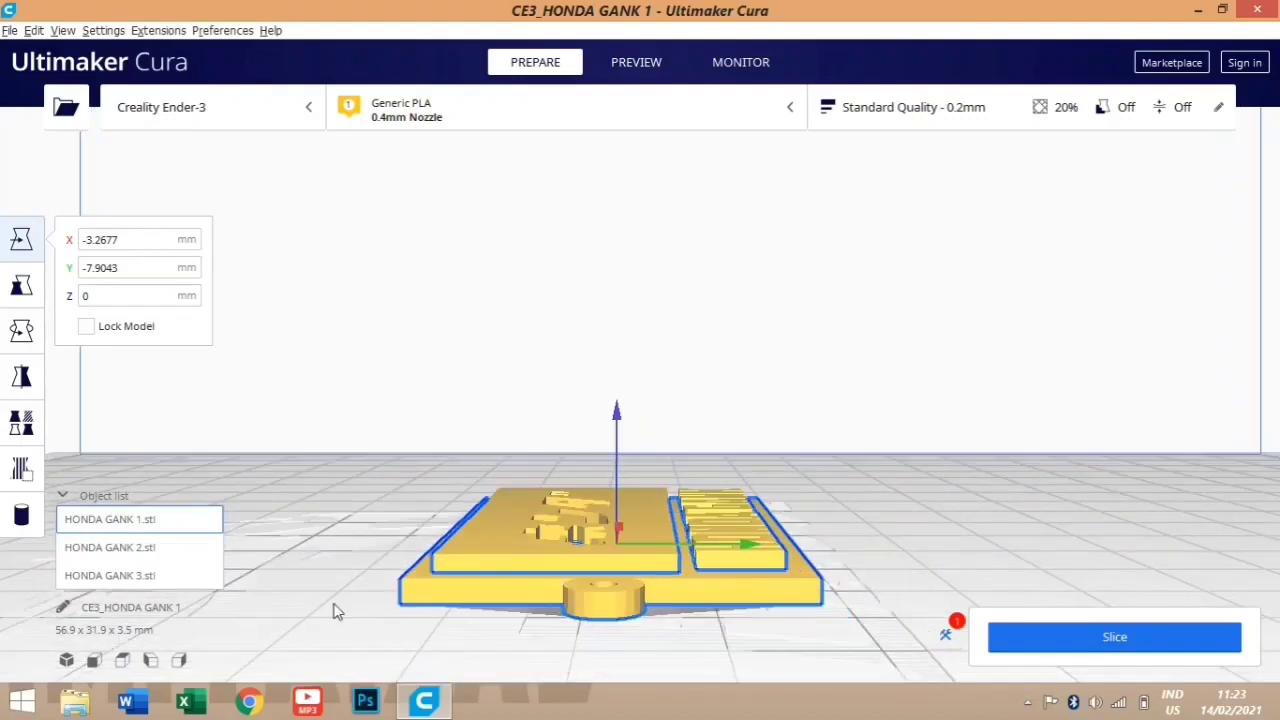
- Remove the Pause at height script from the post-processing scripts
left_click(72, 661)
scroll(640, 510, "up", 4)
scroll(636, 585, "down", 3)
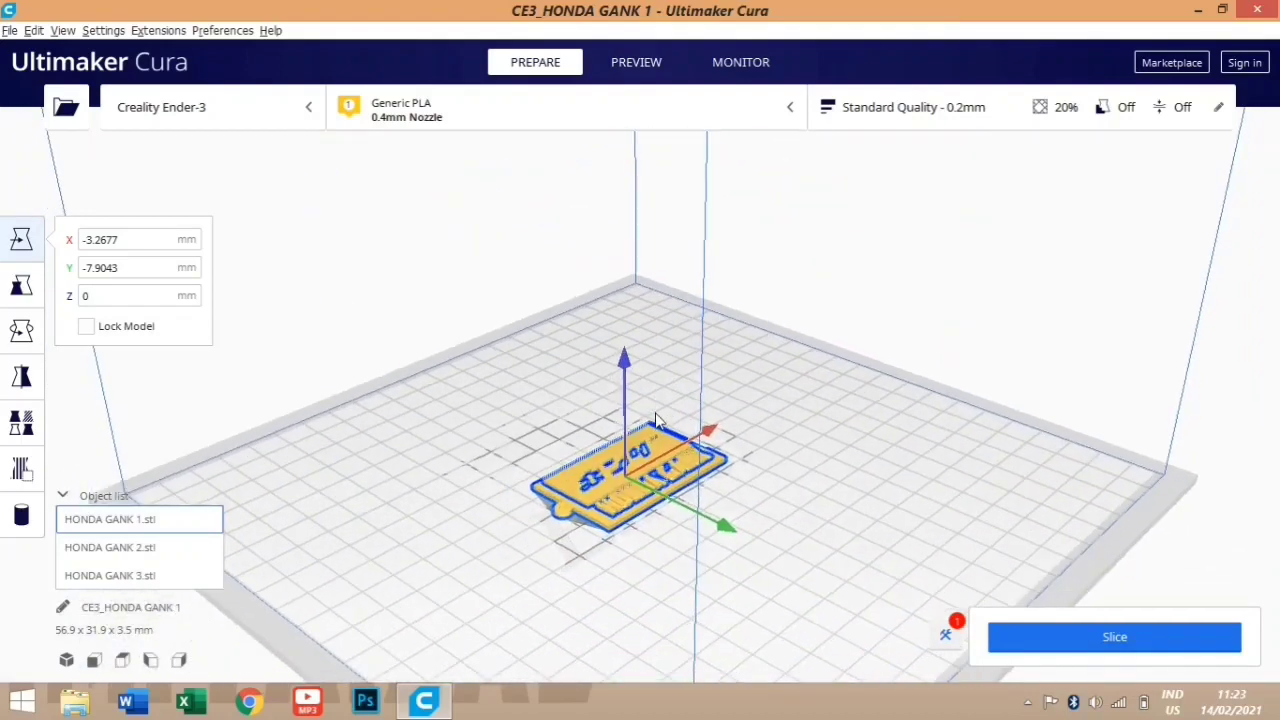
scroll(630, 470, "up", 3)
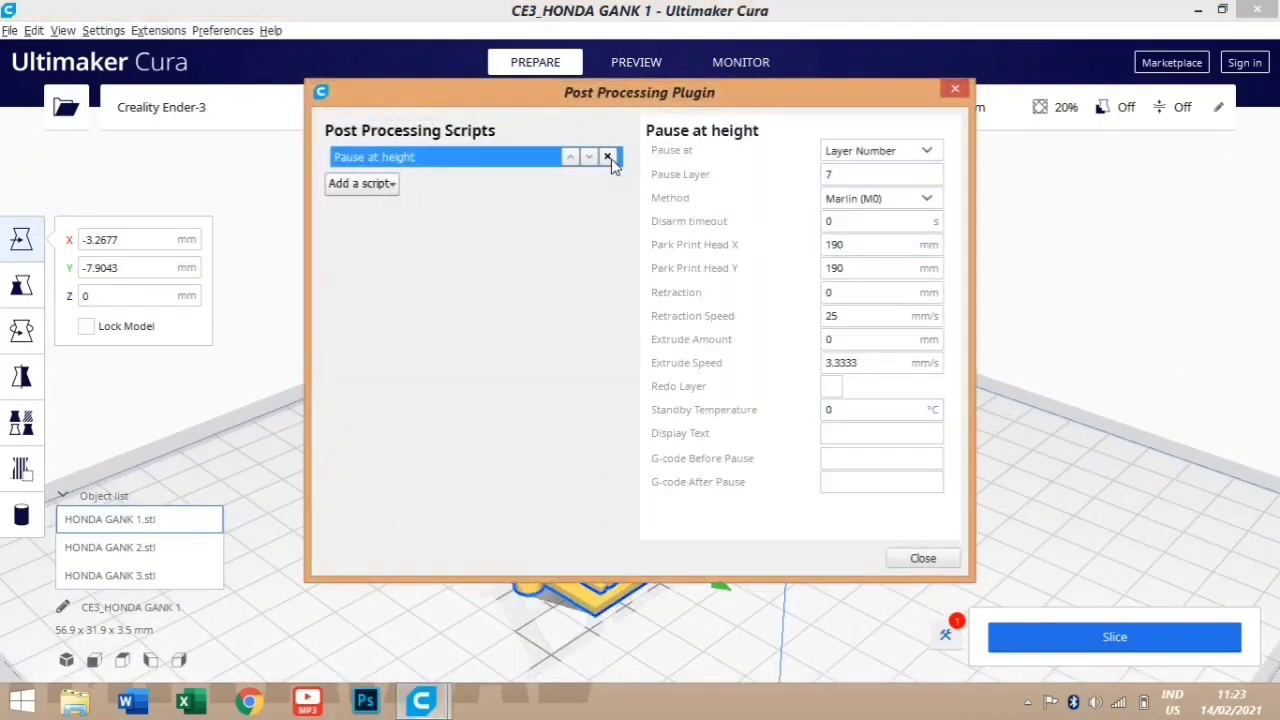
left_click(607, 157)
left_click(923, 560)
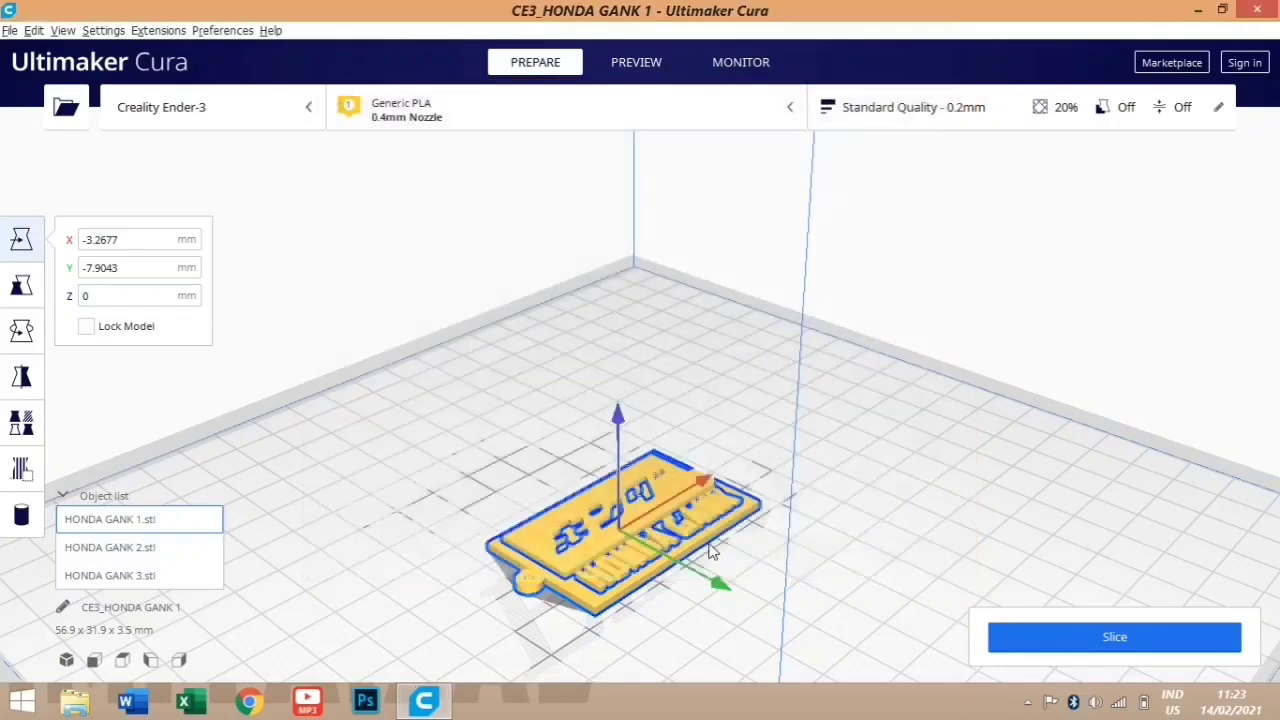
- Set the layer height in the print settings to 0.175 mm
left_click(905, 107)
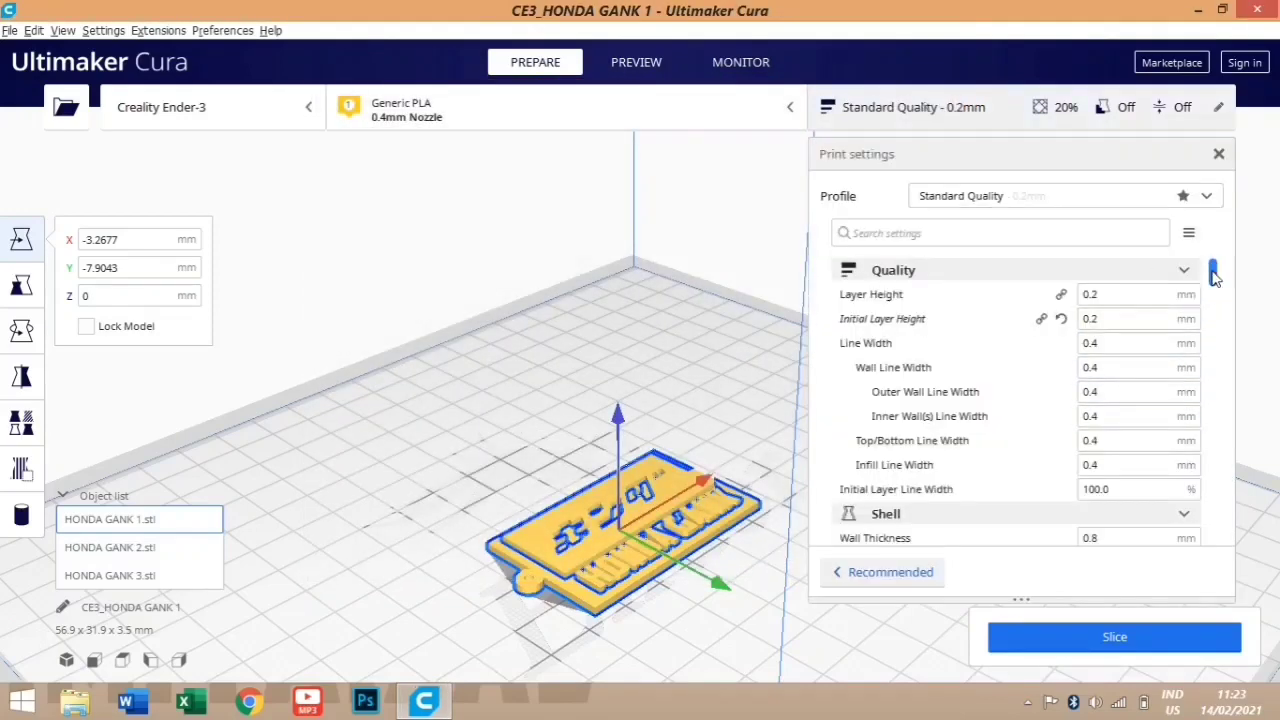
scroll(1215, 280, "down", 1)
scroll(1215, 280, "down", 1)
scroll(1212, 268, "up", 2)
key("BackSpace")
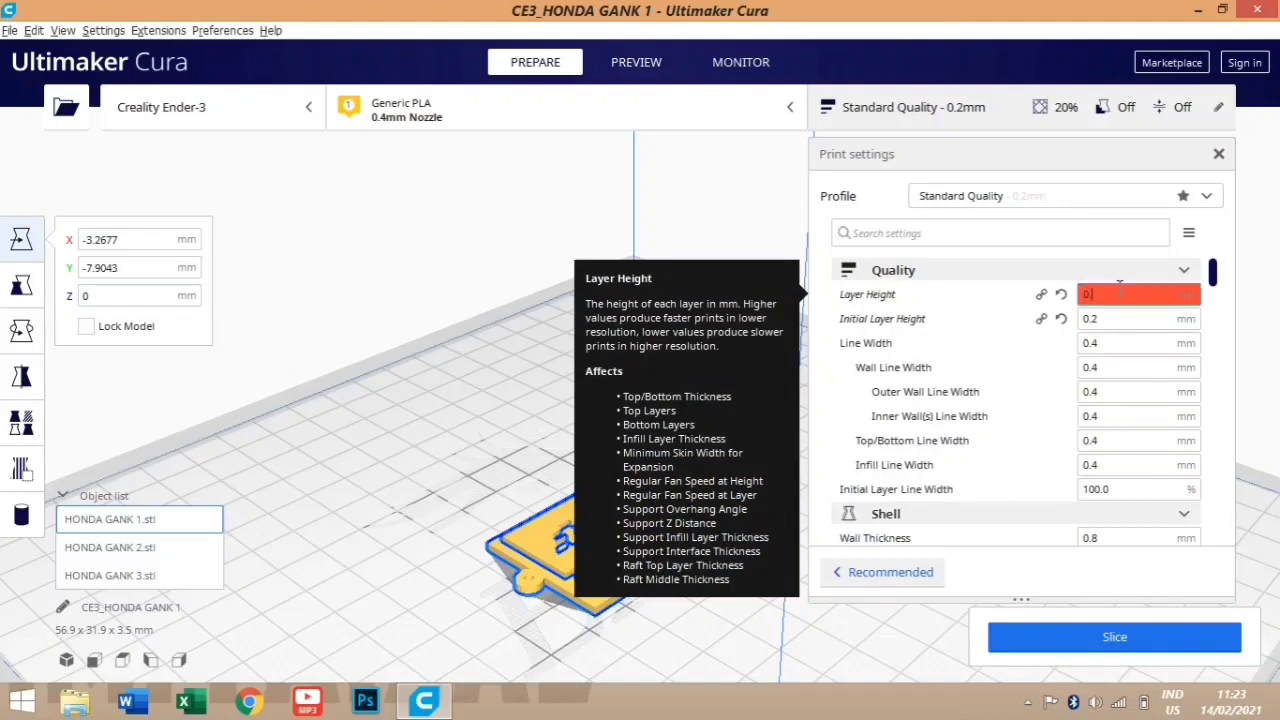
type(".175")
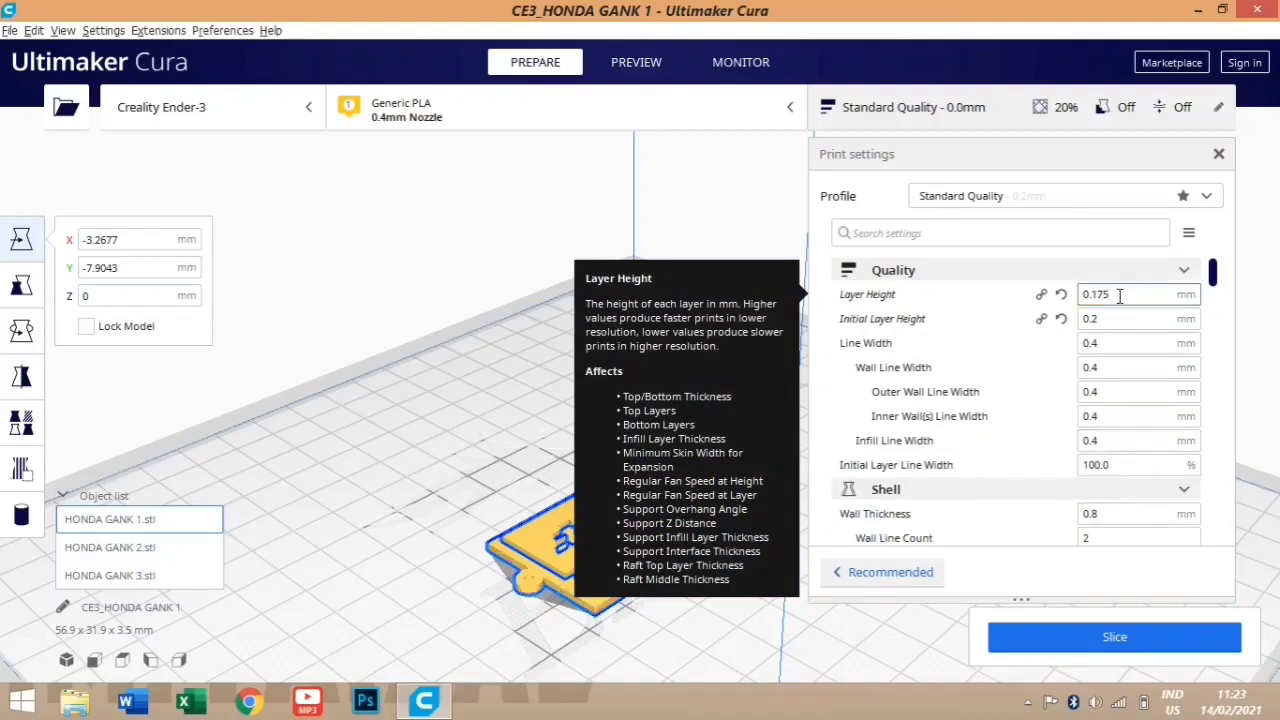
- Enable Z Hop When Retracted in the travel settings, review the support and build plate adhesion settings, and close the print settings
left_click_drag(1220, 280, 1213, 465)
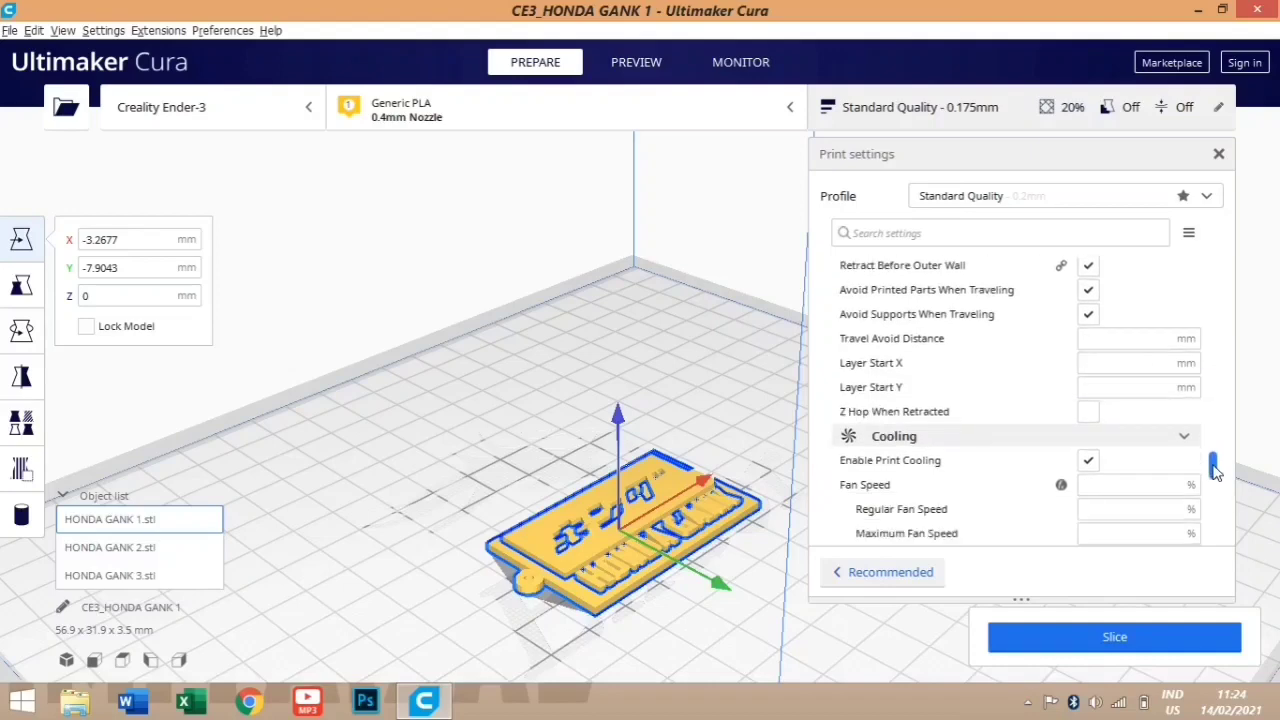
left_click(1092, 415)
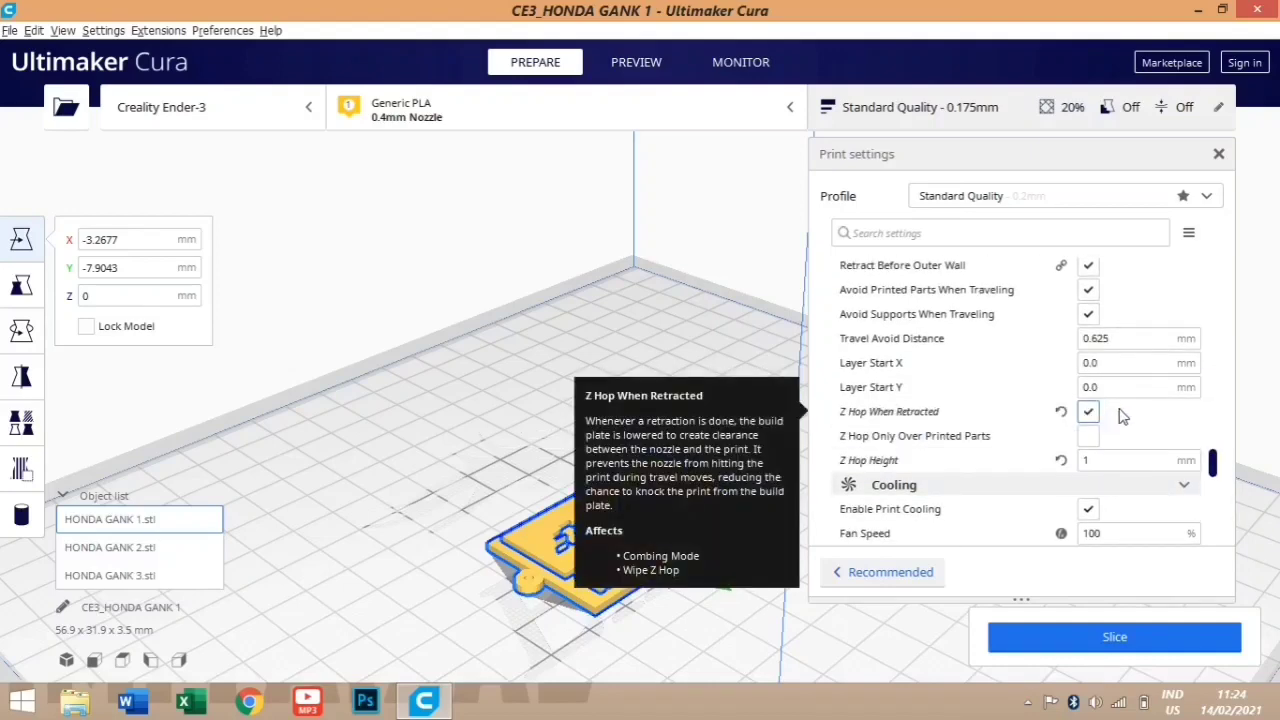
left_click_drag(1214, 462, 1218, 489)
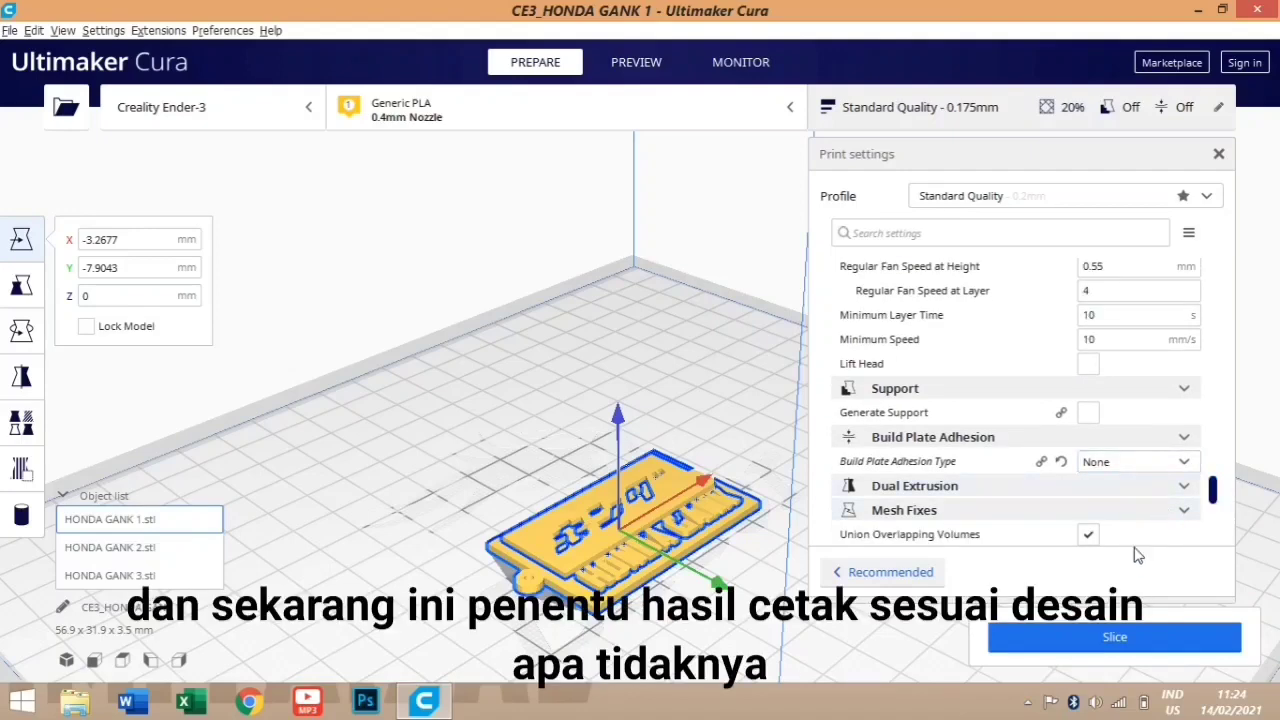
left_click(1214, 153)
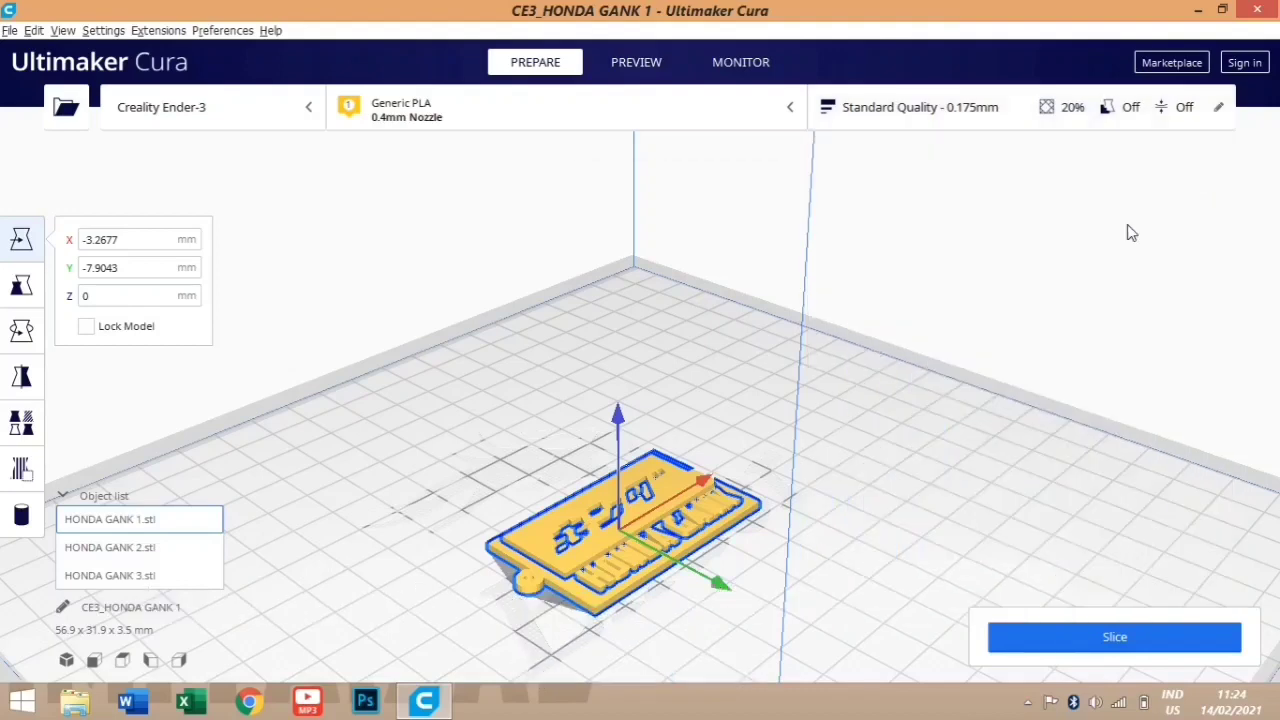
- Delete HONDA GANK 2 and HONDA GANK 3 from the build plate, keeping only the base part
left_click(165, 552)
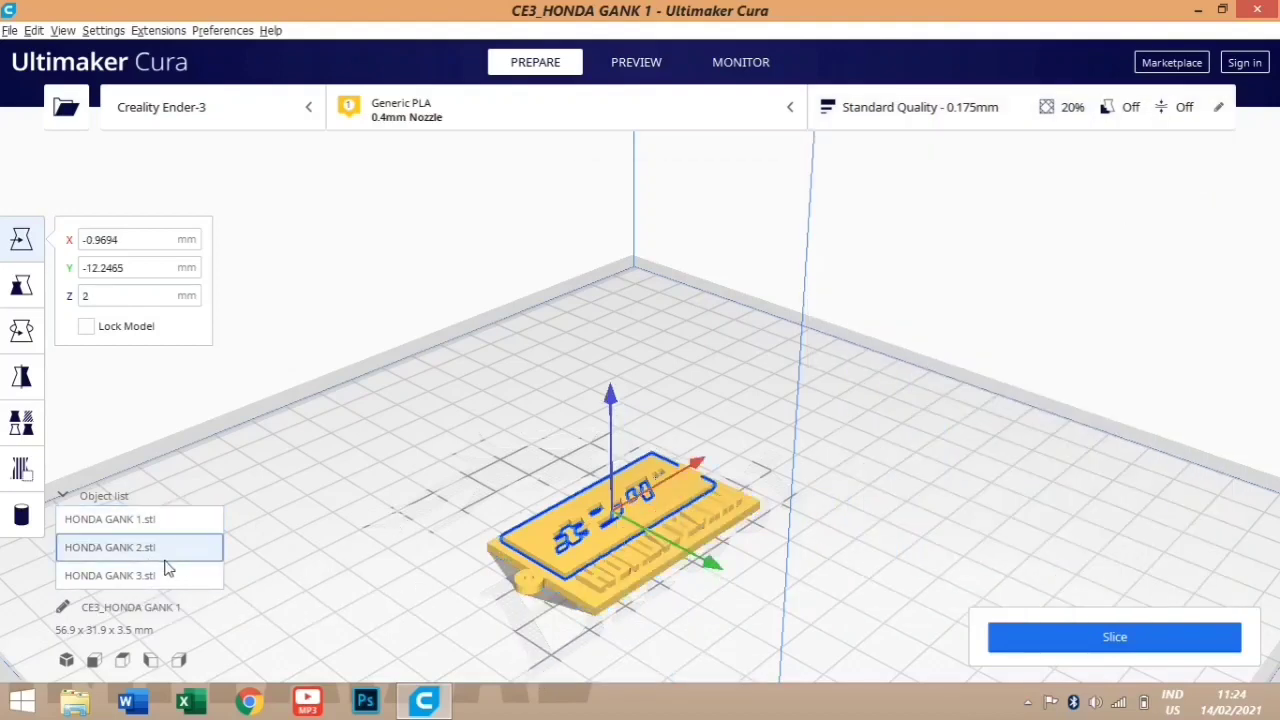
left_click(168, 567, "ctrl")
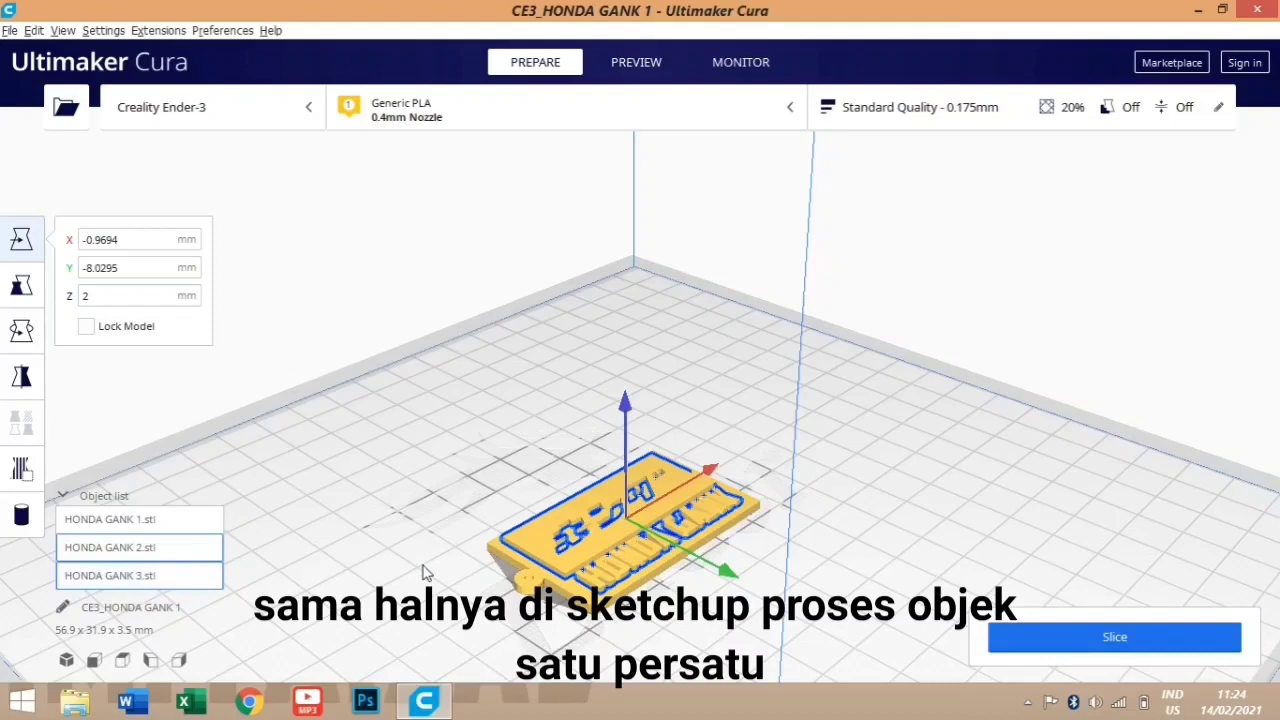
key("Delete")
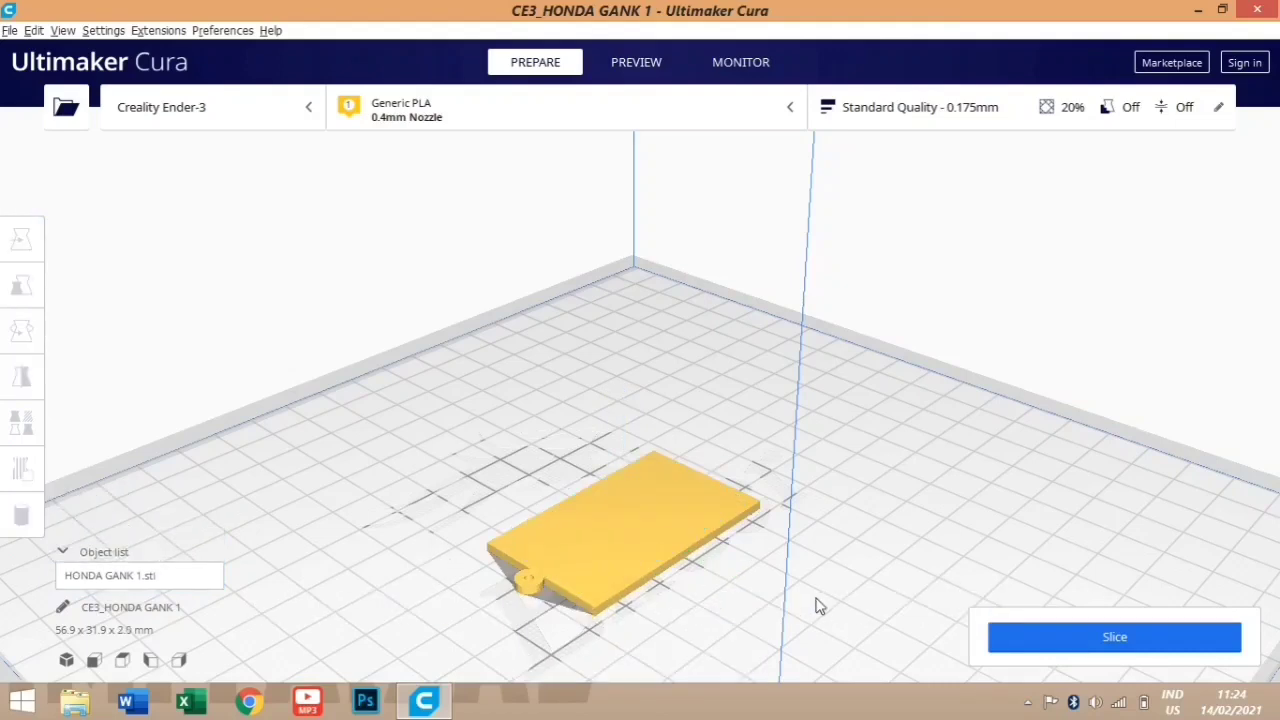
- Slice the base part HONDA GANK 1 and preview its toolpath down to layer 10
left_click(1015, 627)
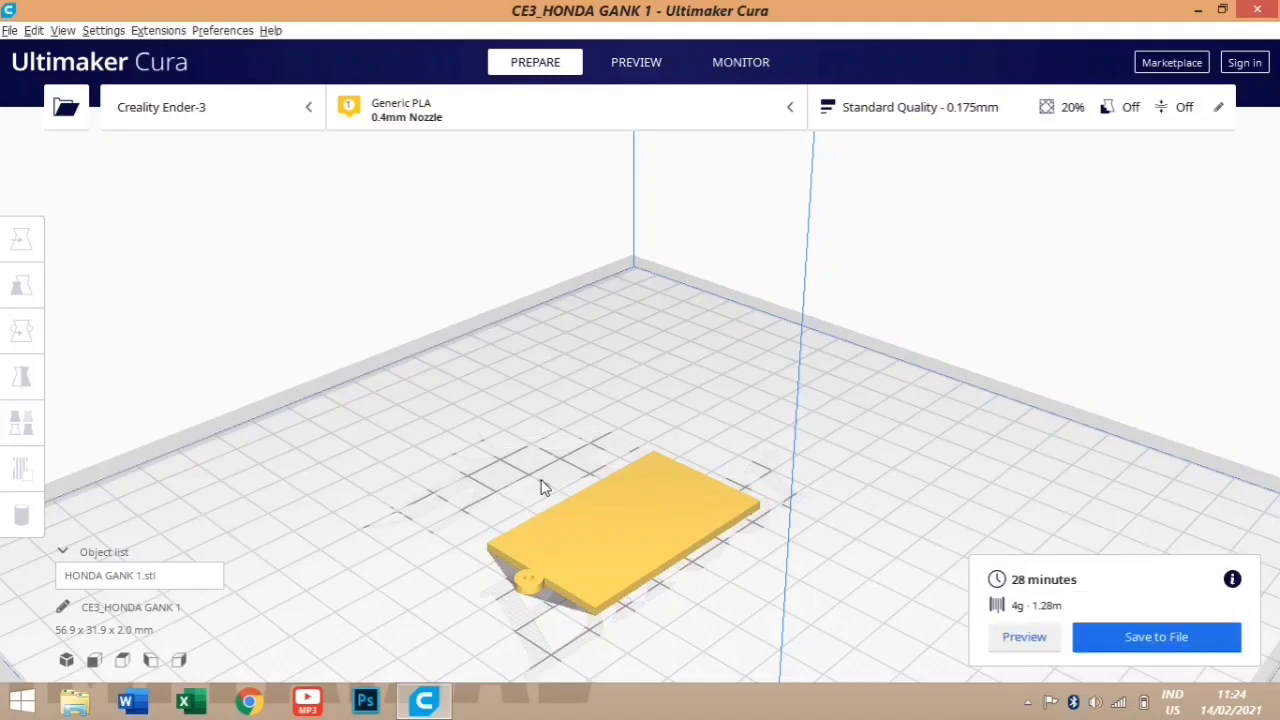
left_click(1094, 631)
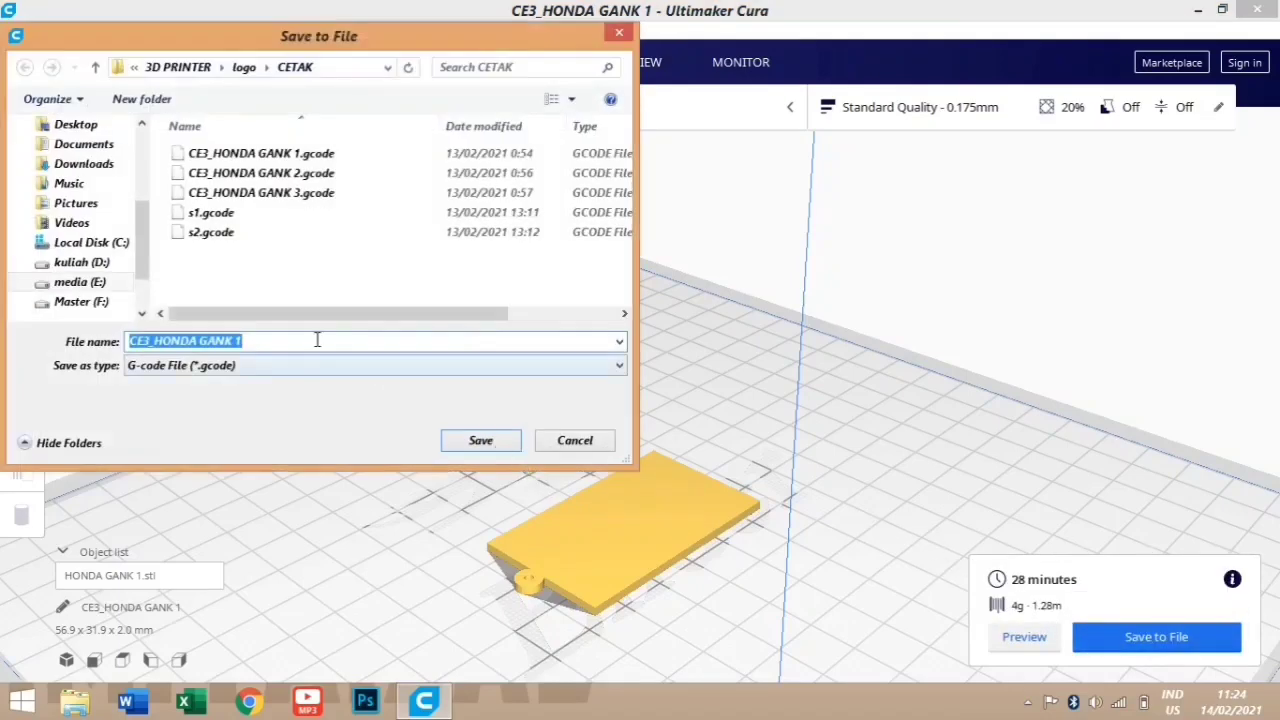
left_click(609, 37)
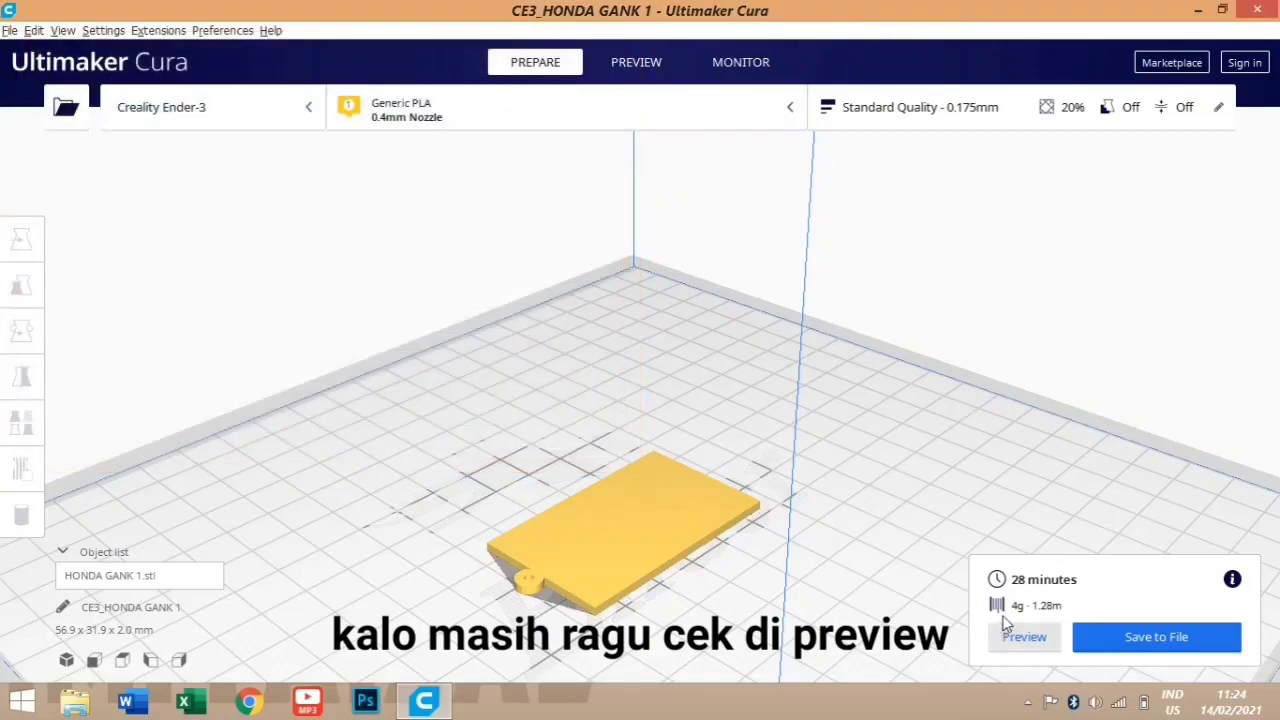
left_click(1018, 632)
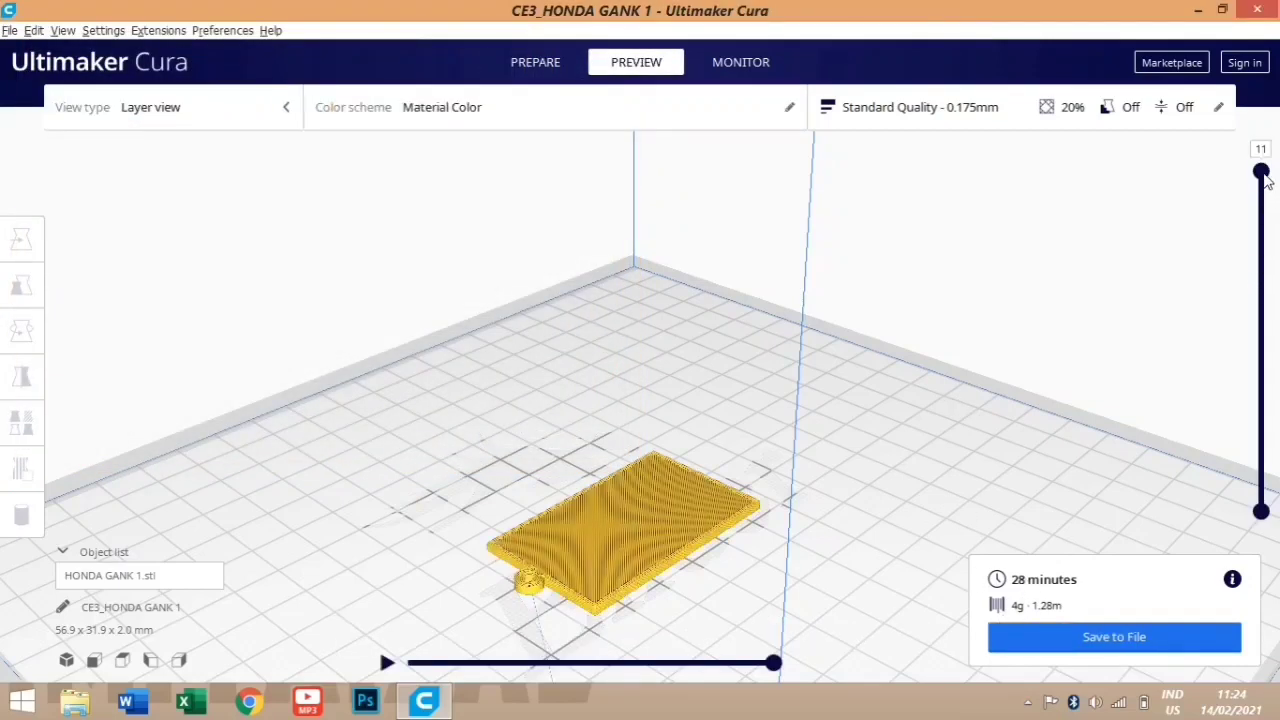
left_click_drag(1263, 175, 1262, 209)
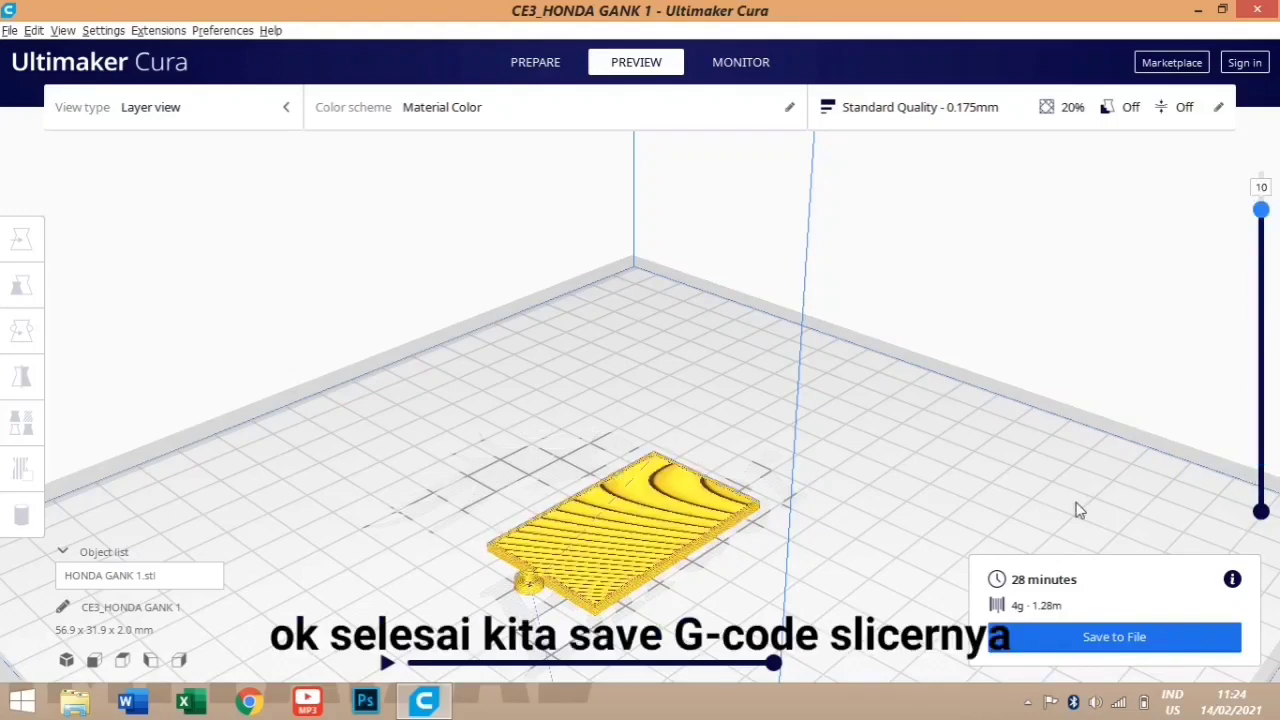
- Save the sliced base part as CE3_HONDA GANK 1.gcode in the CETAK folder, overwriting the existing file, and dismiss the notification
left_click(1067, 650)
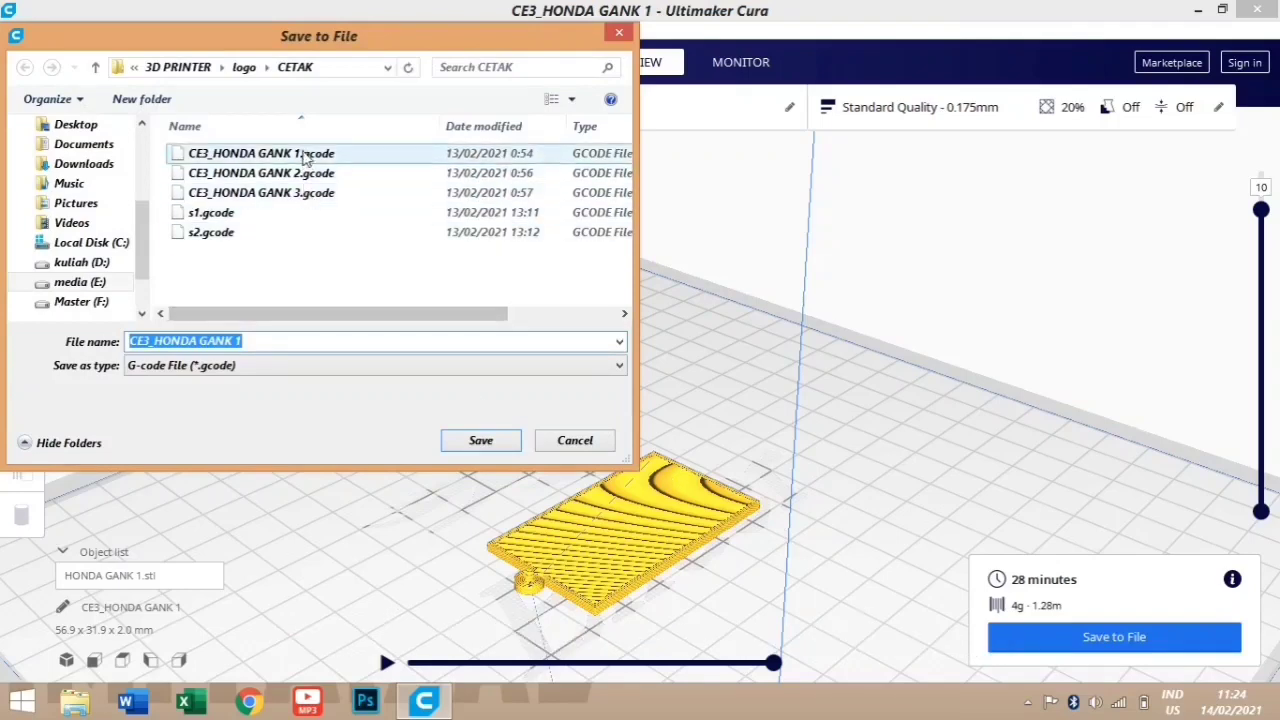
left_click(305, 155)
left_click(482, 442)
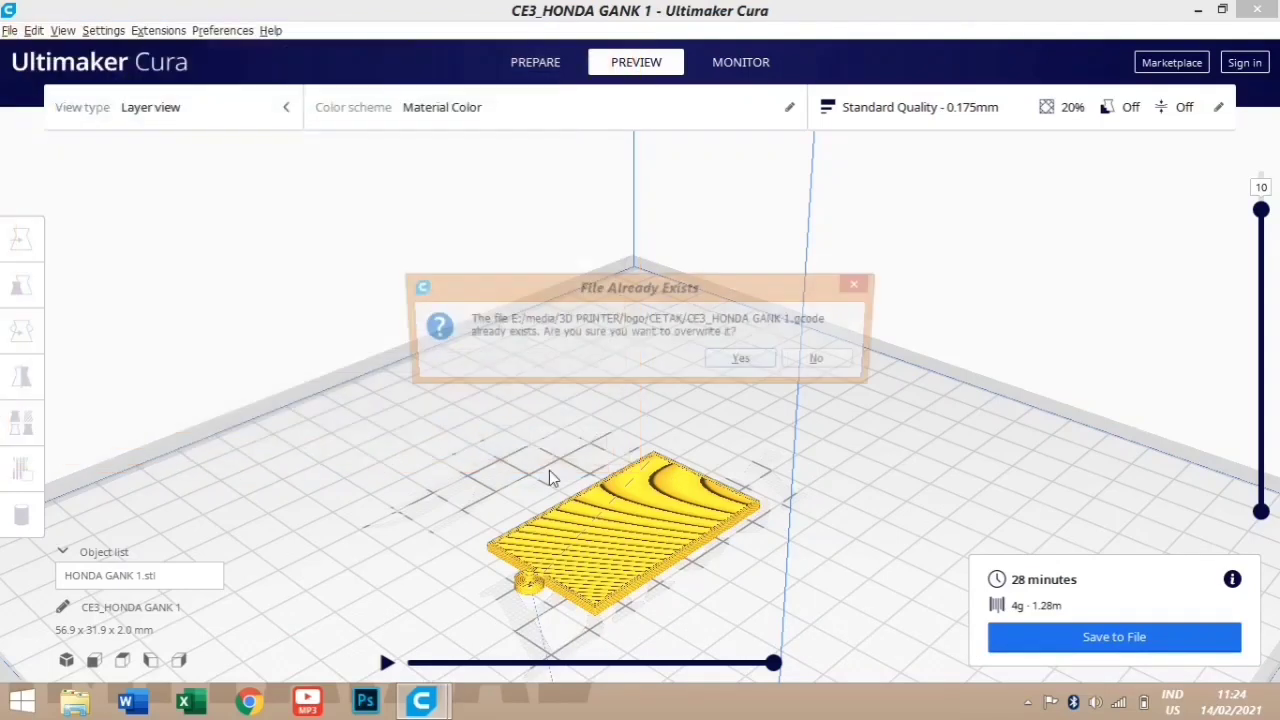
left_click(720, 363)
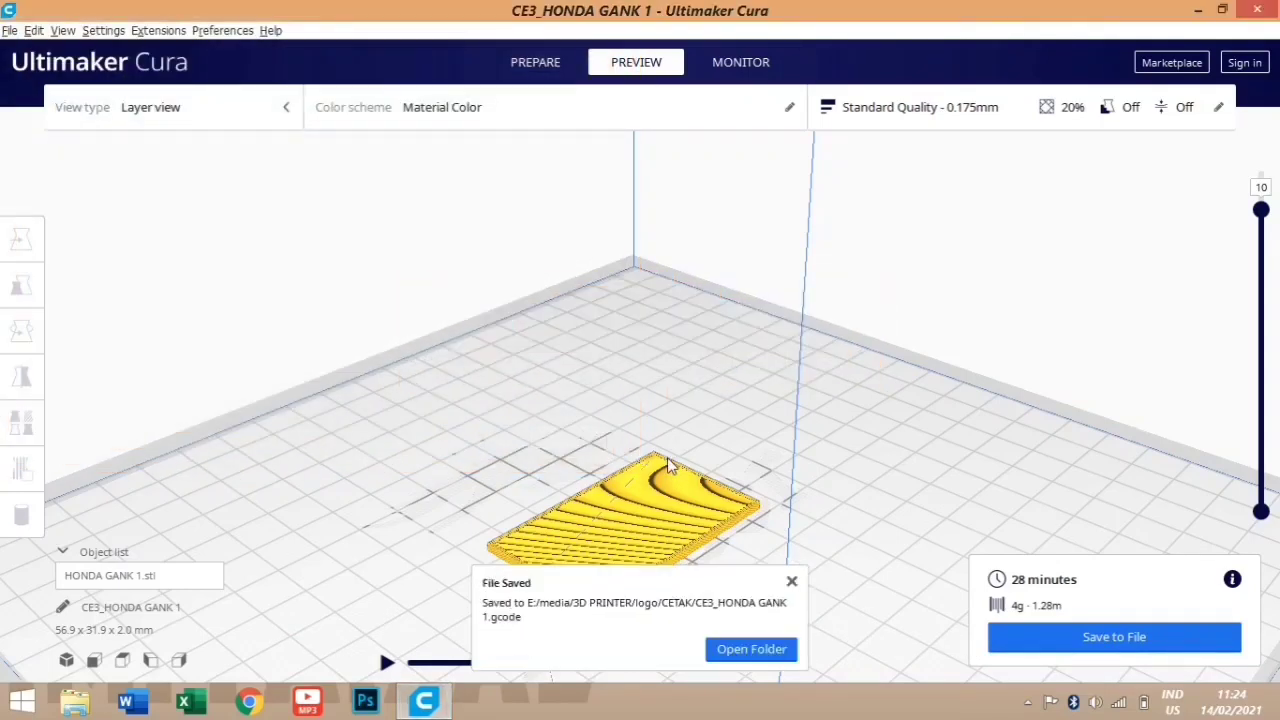
left_click(790, 583)
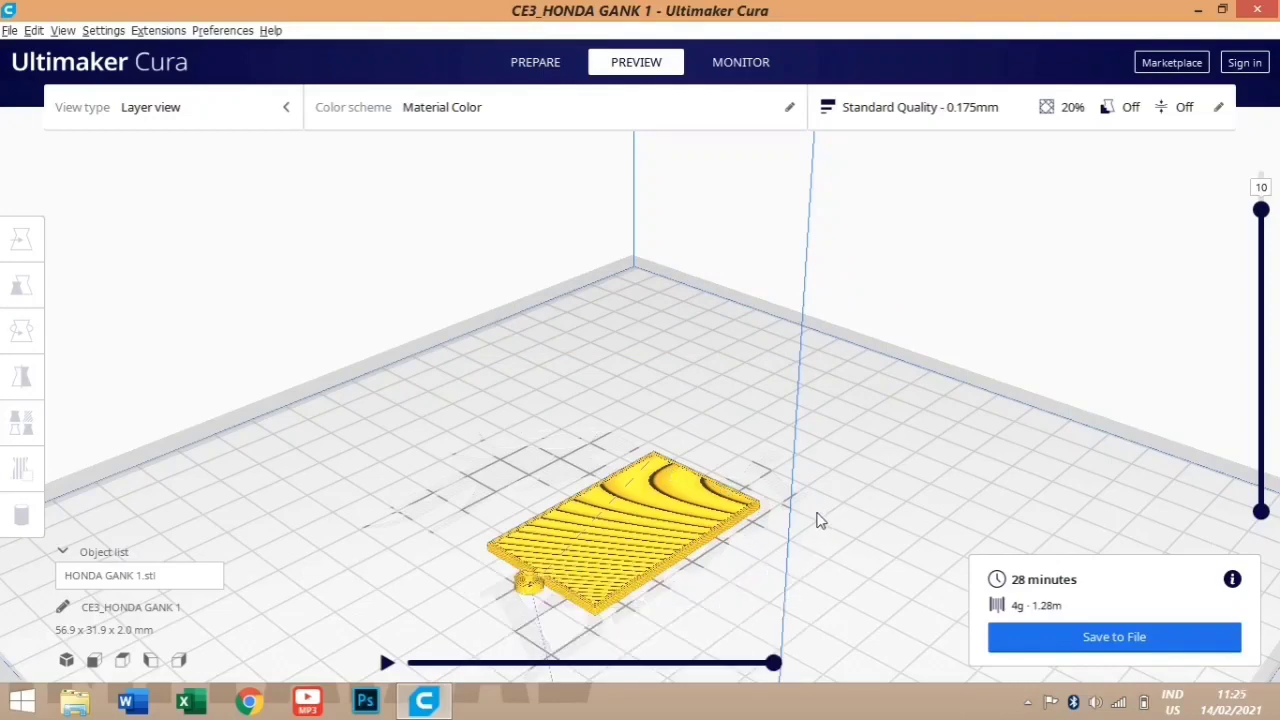
- Undo the deletion of the other two parts, return to the prepare view, and ungroup the restored keychain model
key("ctrl+g")
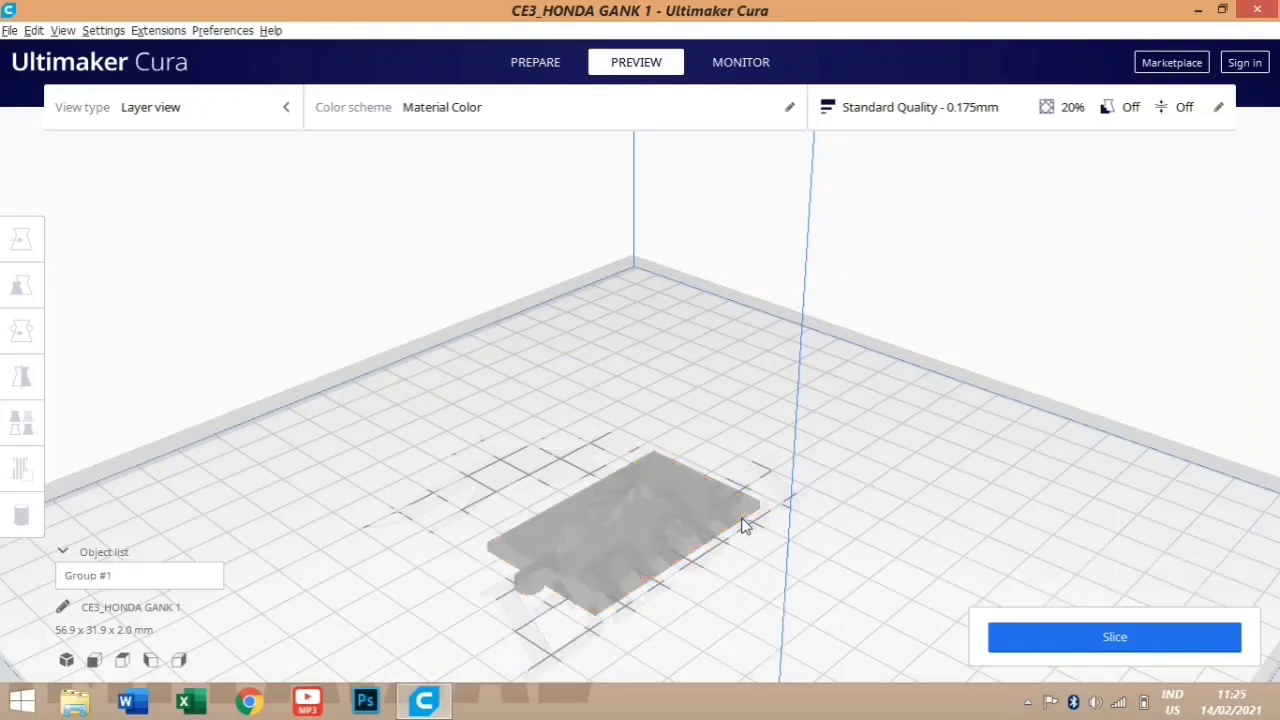
left_click(535, 62)
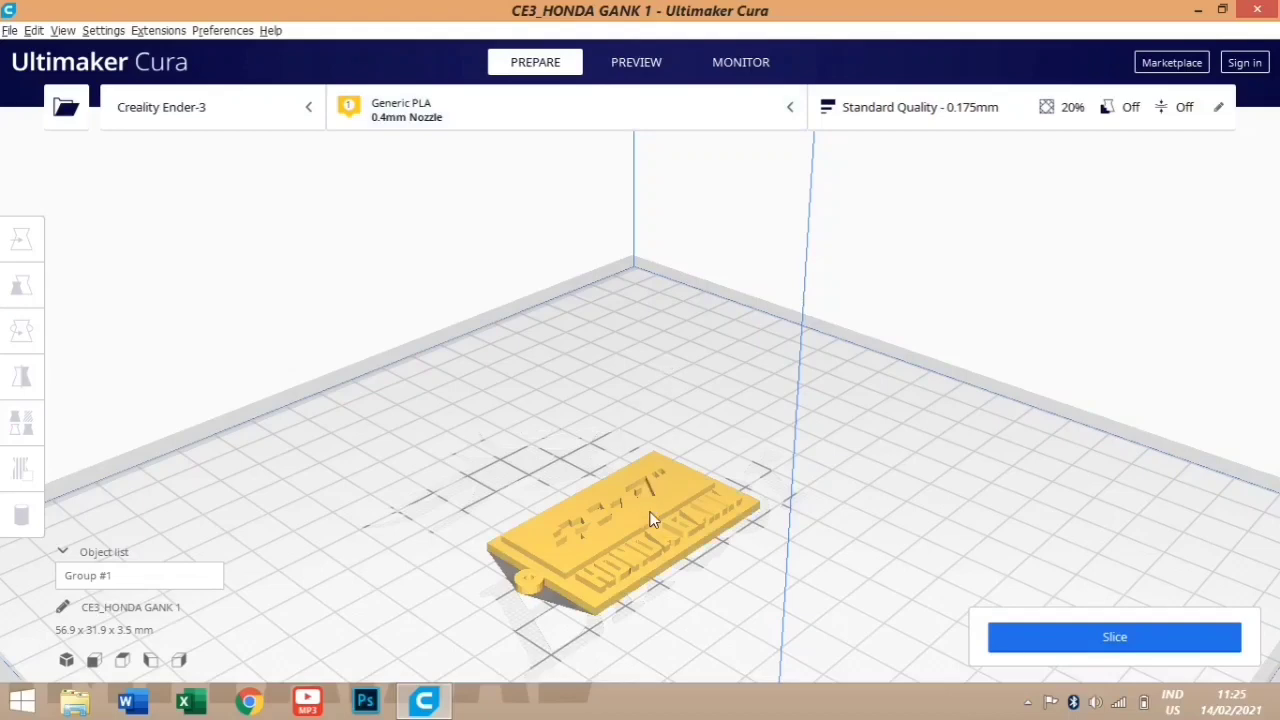
left_click(653, 556)
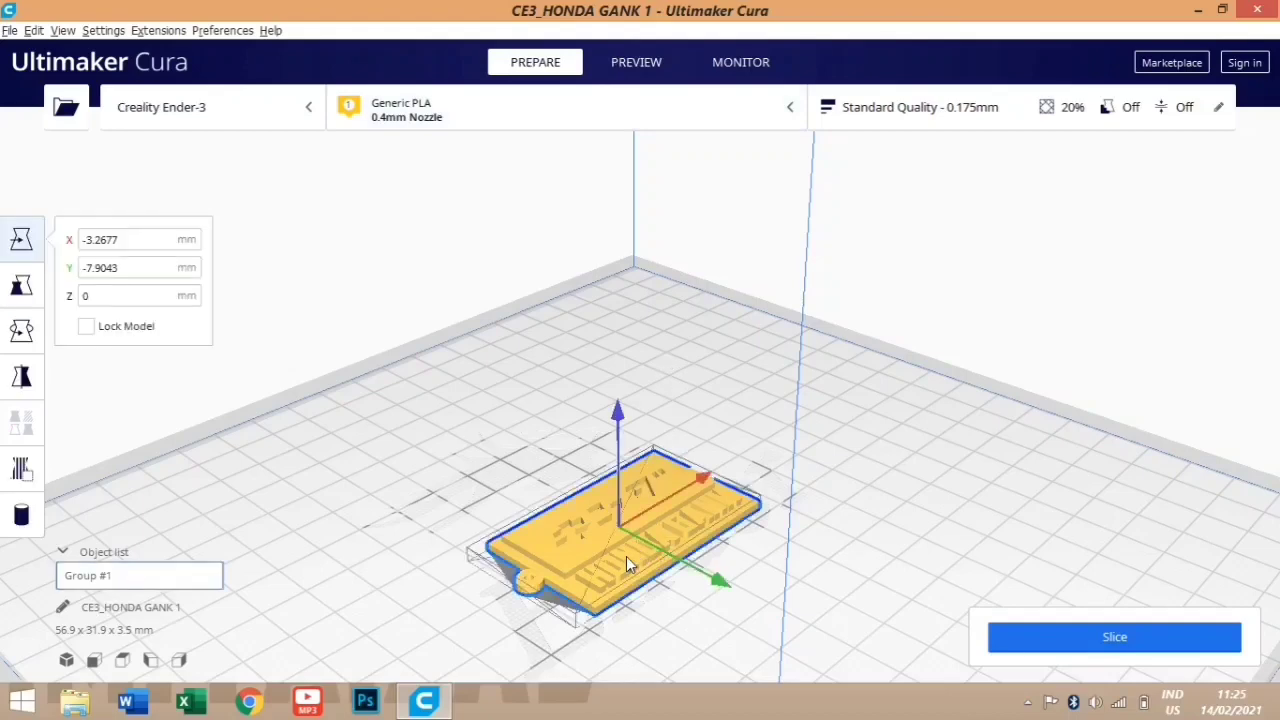
right_click(626, 556)
left_click(686, 706)
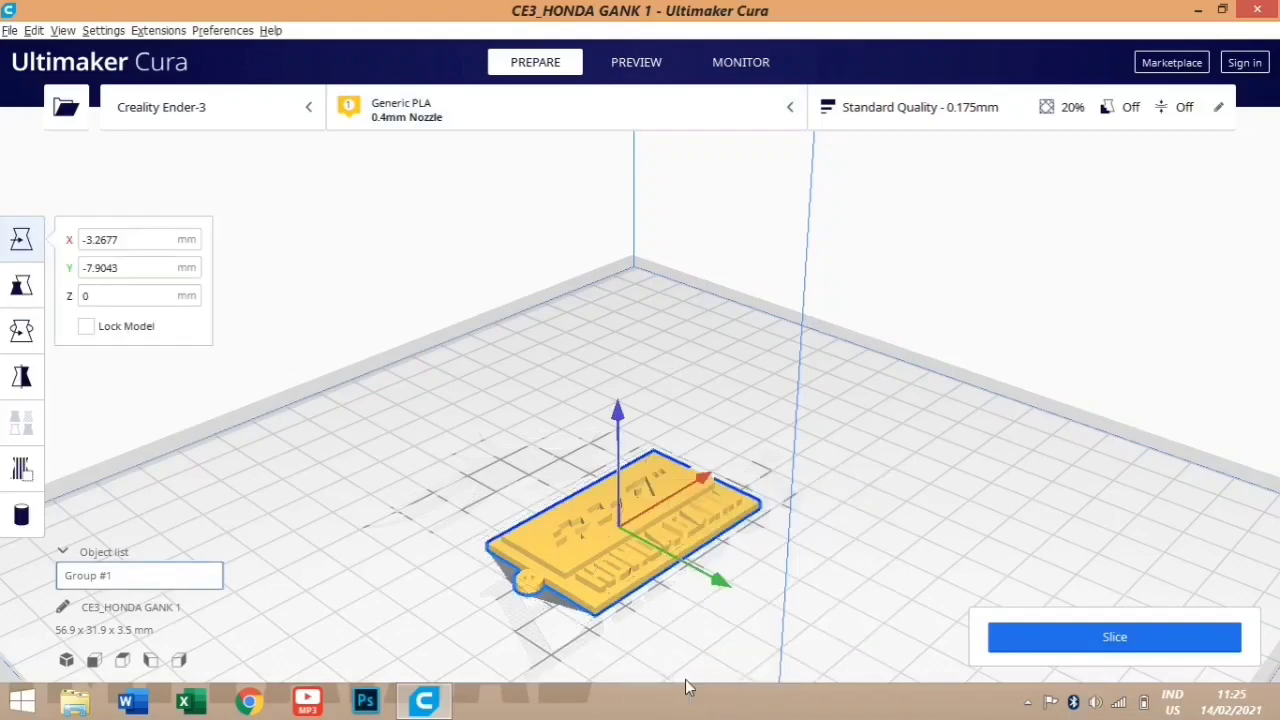
- Delete HONDA GANK 1 and HONDA GANK 3 from the build plate, keeping only HONDA GANK 2
left_click(591, 537)
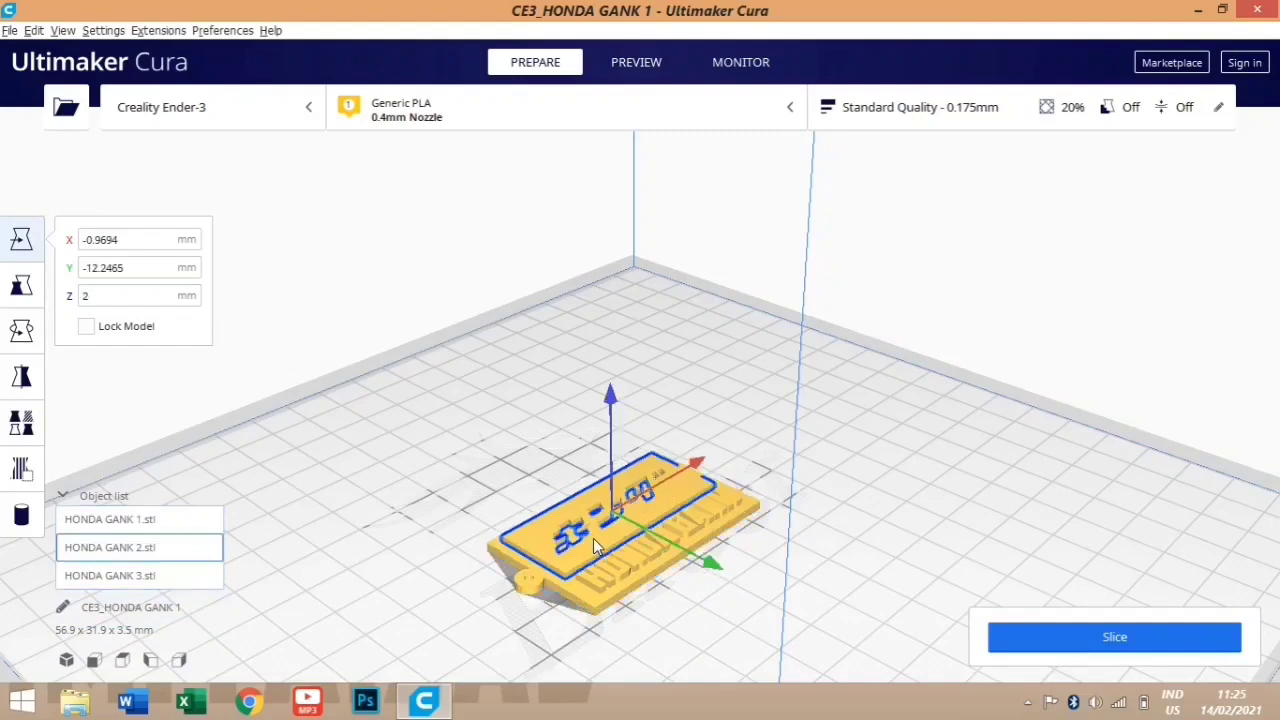
left_click(547, 581)
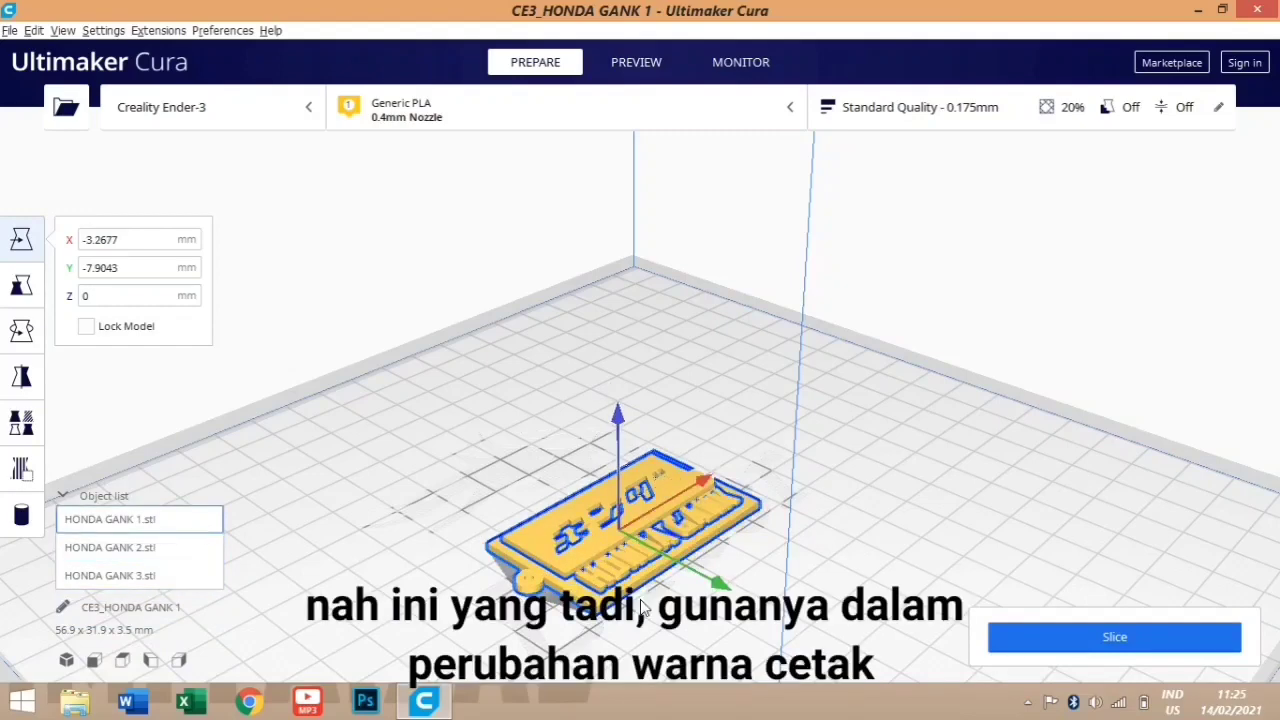
left_click(614, 583, "ctrl")
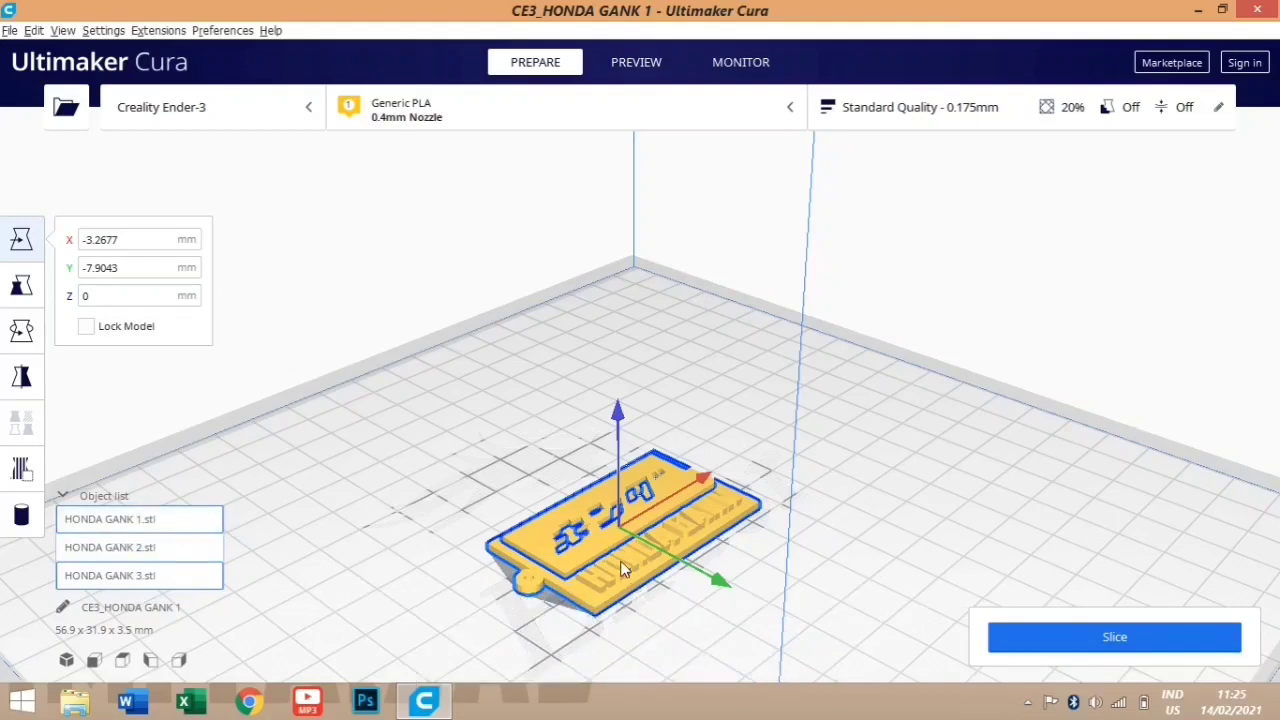
key("Delete")
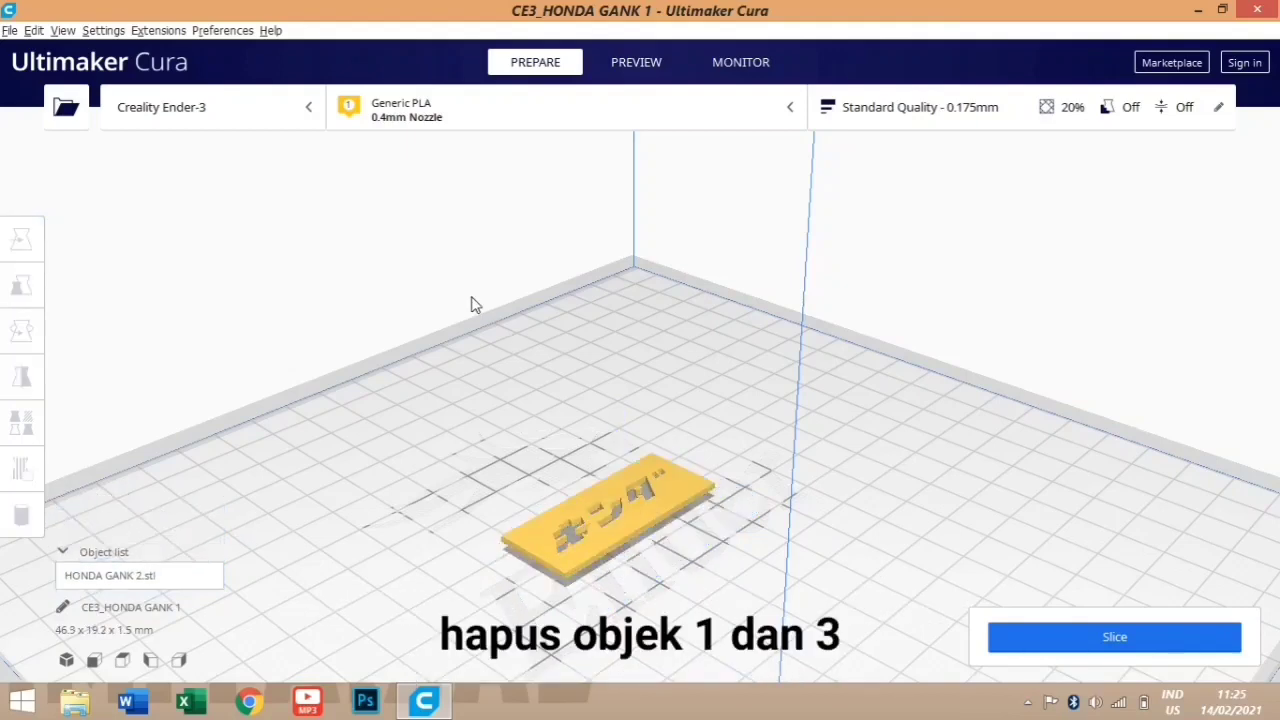
- Add a 3 mm cube custom support beneath the raised HONDA GANK 2 plate, using a side view
scroll(689, 519, "up", 3)
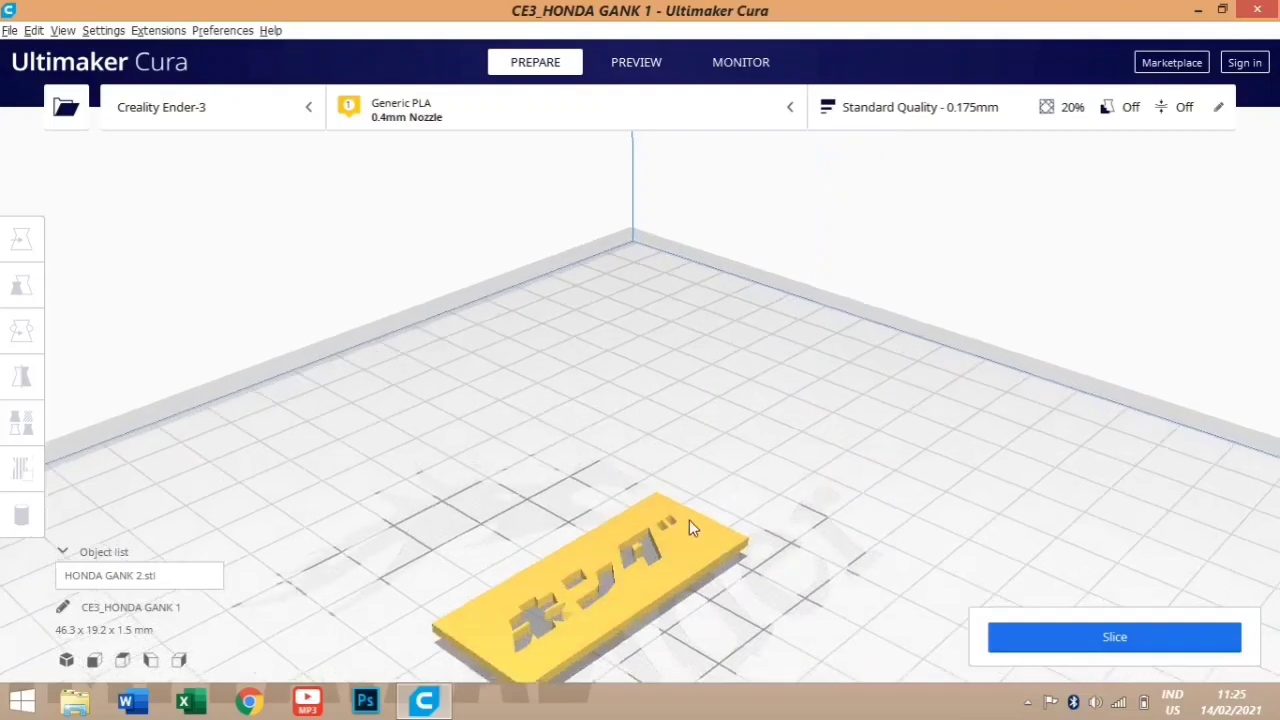
middle_click_drag(689, 519, 698, 430)
right_click_drag(698, 430, 742, 437)
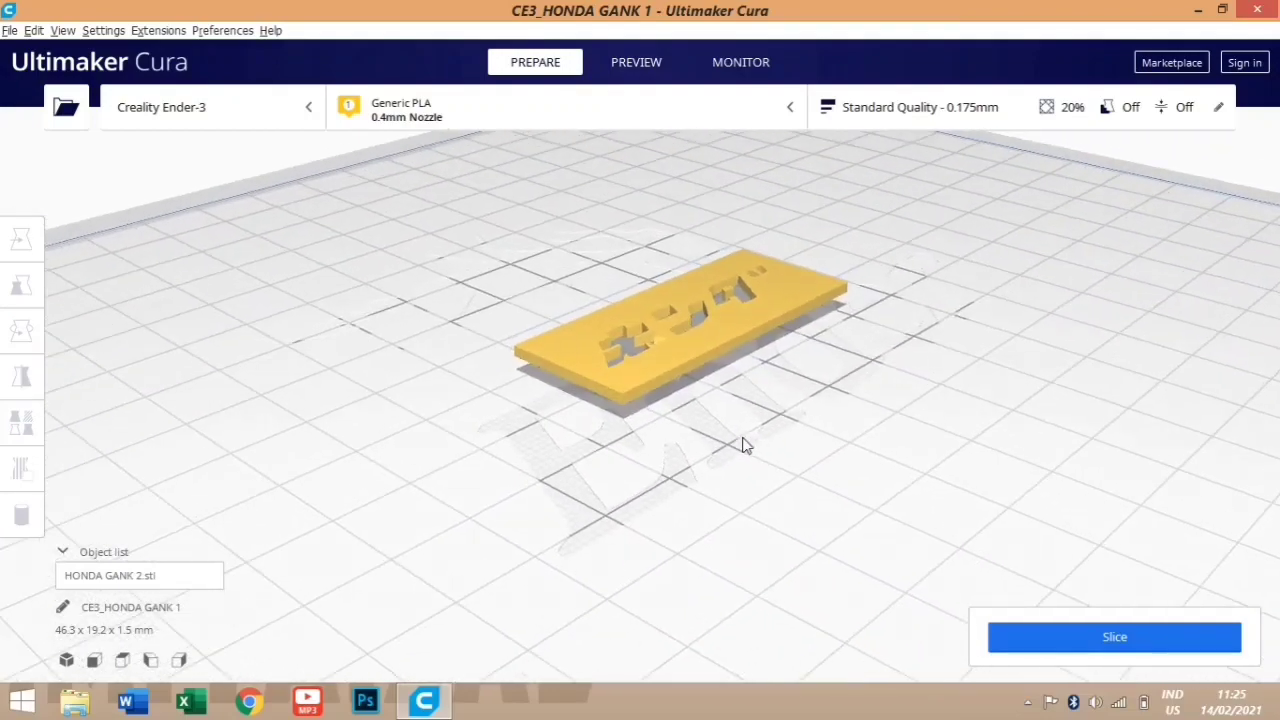
left_click(150, 660)
scroll(604, 533, "up", 3)
middle_click_drag(604, 533, 630, 404)
scroll(622, 455, "up", 3)
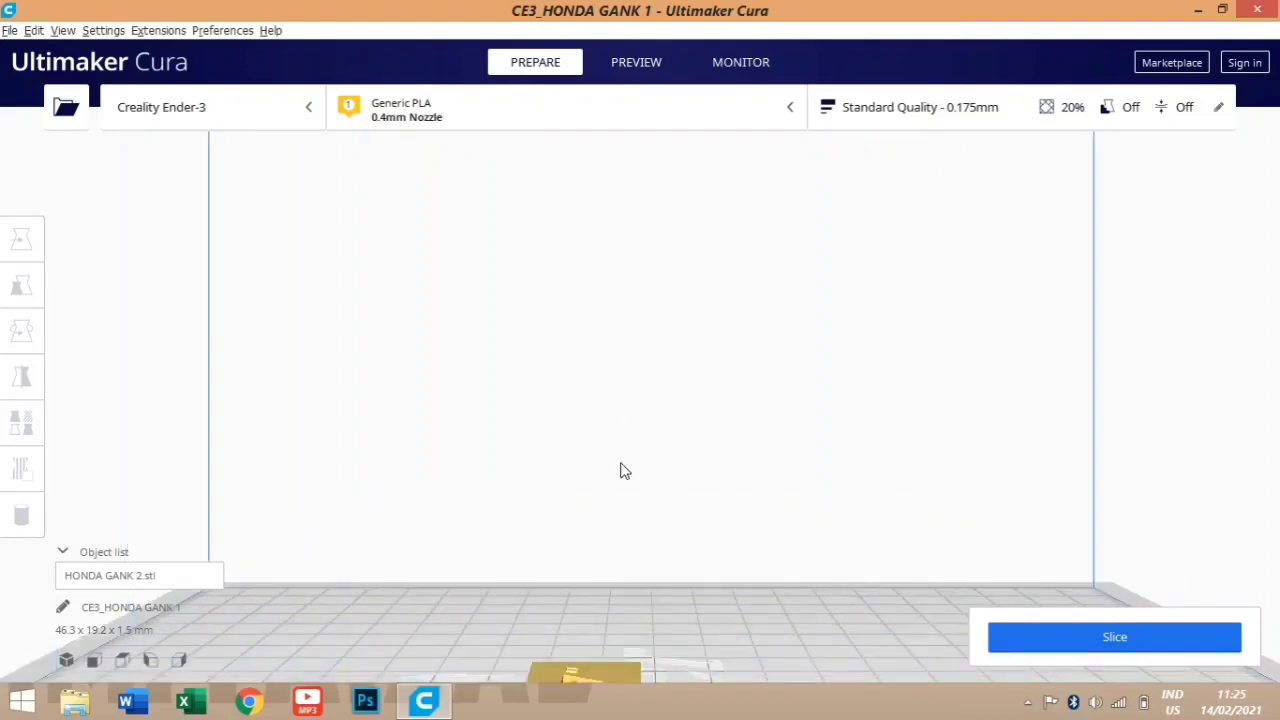
middle_click_drag(622, 466, 644, 294)
scroll(618, 428, "up", 4)
middle_click_drag(621, 430, 627, 346)
left_click(505, 257)
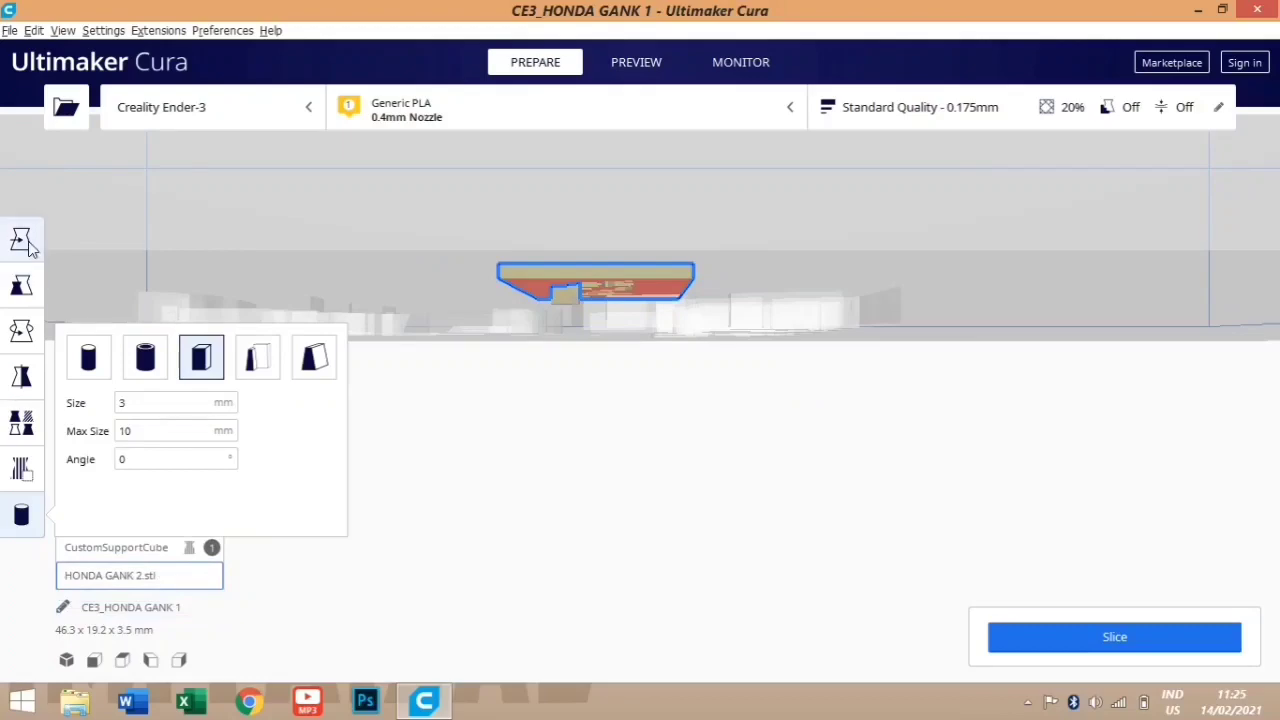
left_click(43, 45)
- Move the custom support cube well clear of the HONDA GANK 2 plate, to about X -49.4 mm, Y -16.1 mm
left_click(66, 660)
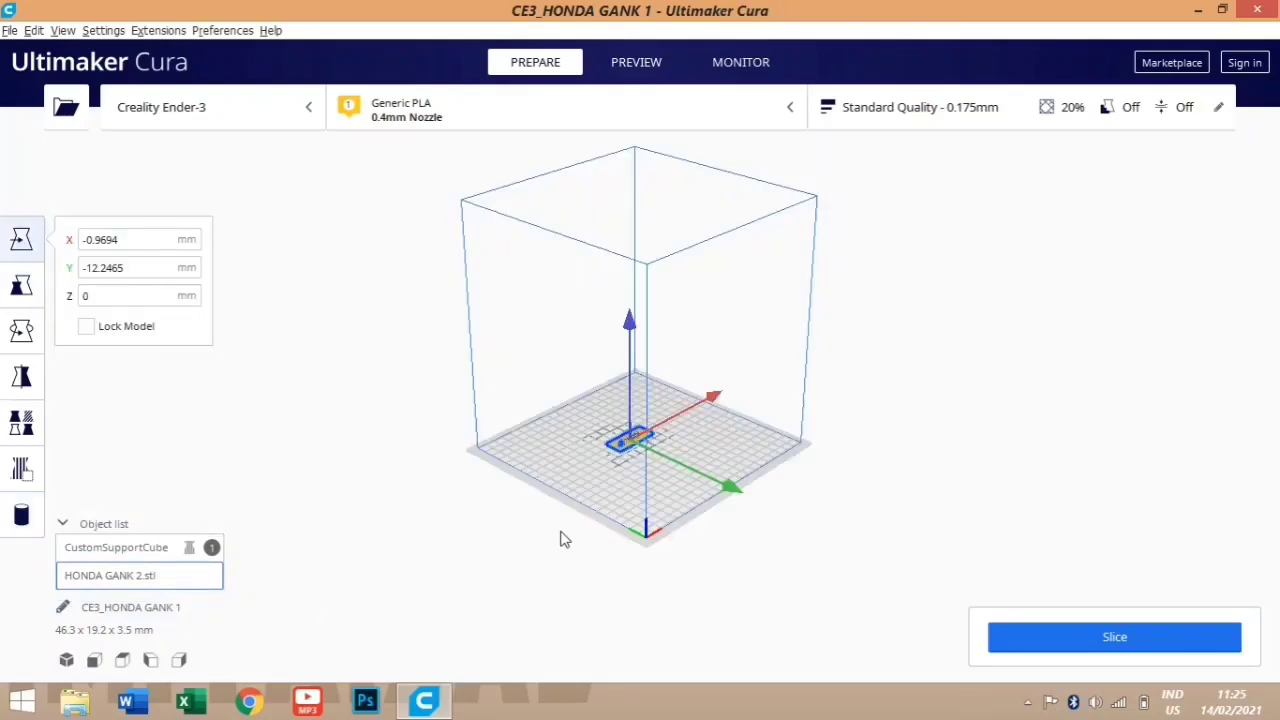
scroll(600, 528, "up", 5)
middle_click_drag(631, 528, 664, 430)
scroll(598, 542, "up", 5)
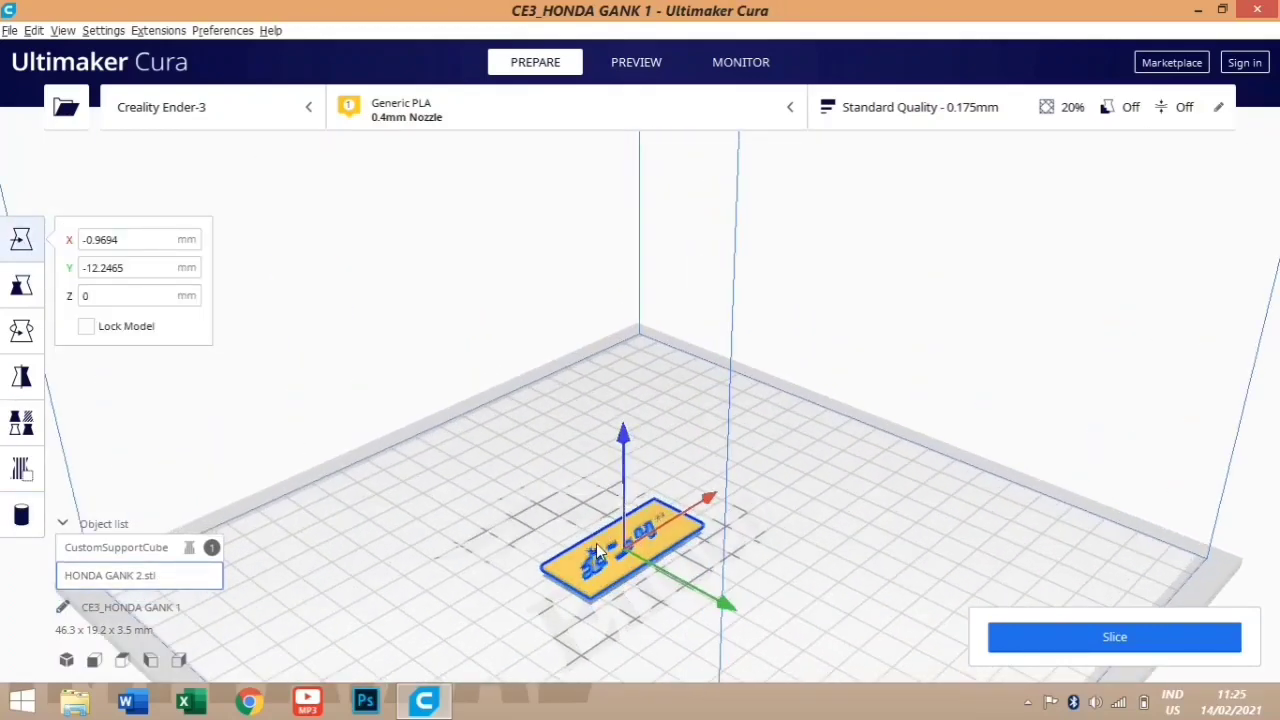
middle_click_drag(607, 539, 637, 424)
left_click(605, 465)
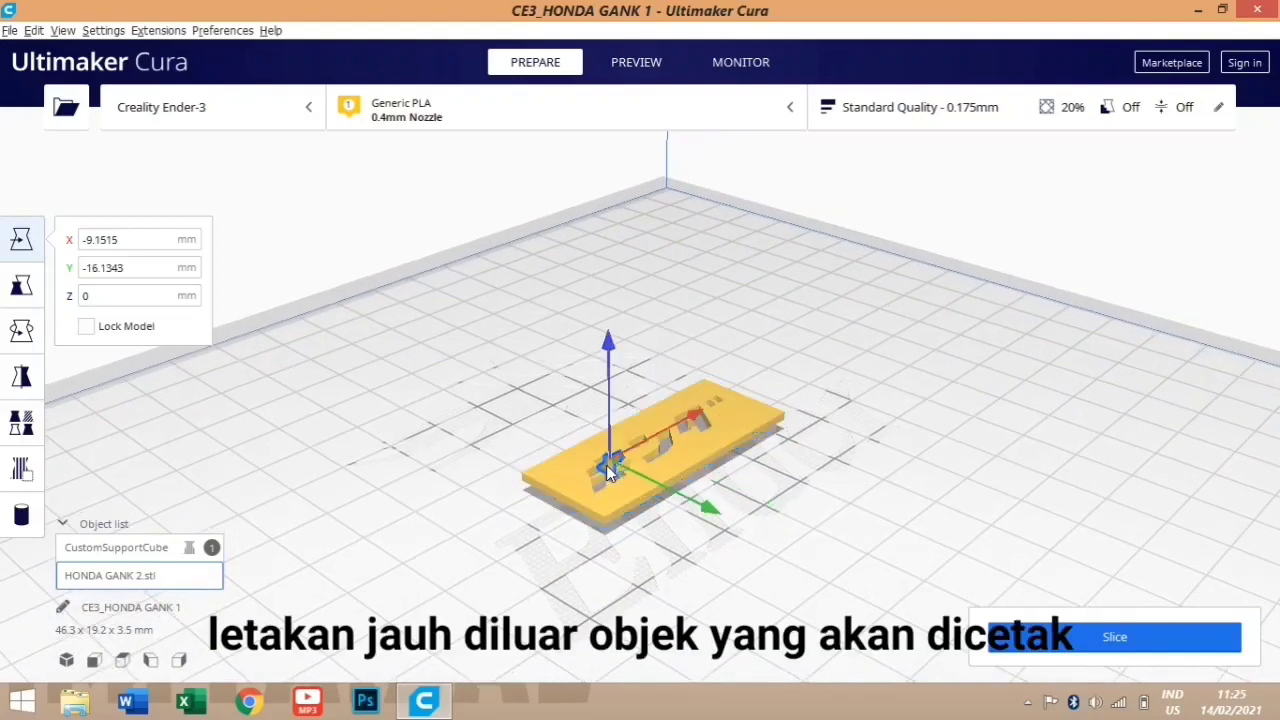
left_click_drag(621, 474, 520, 557)
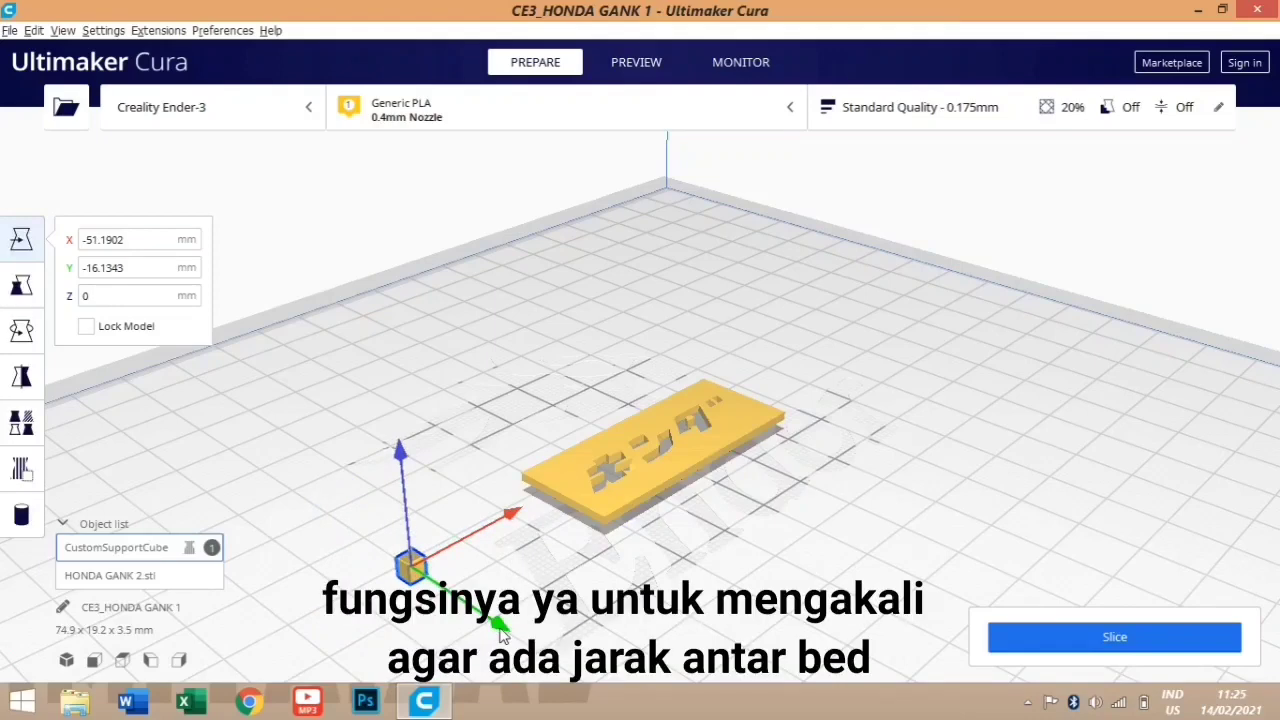
left_click_drag(507, 518, 517, 513)
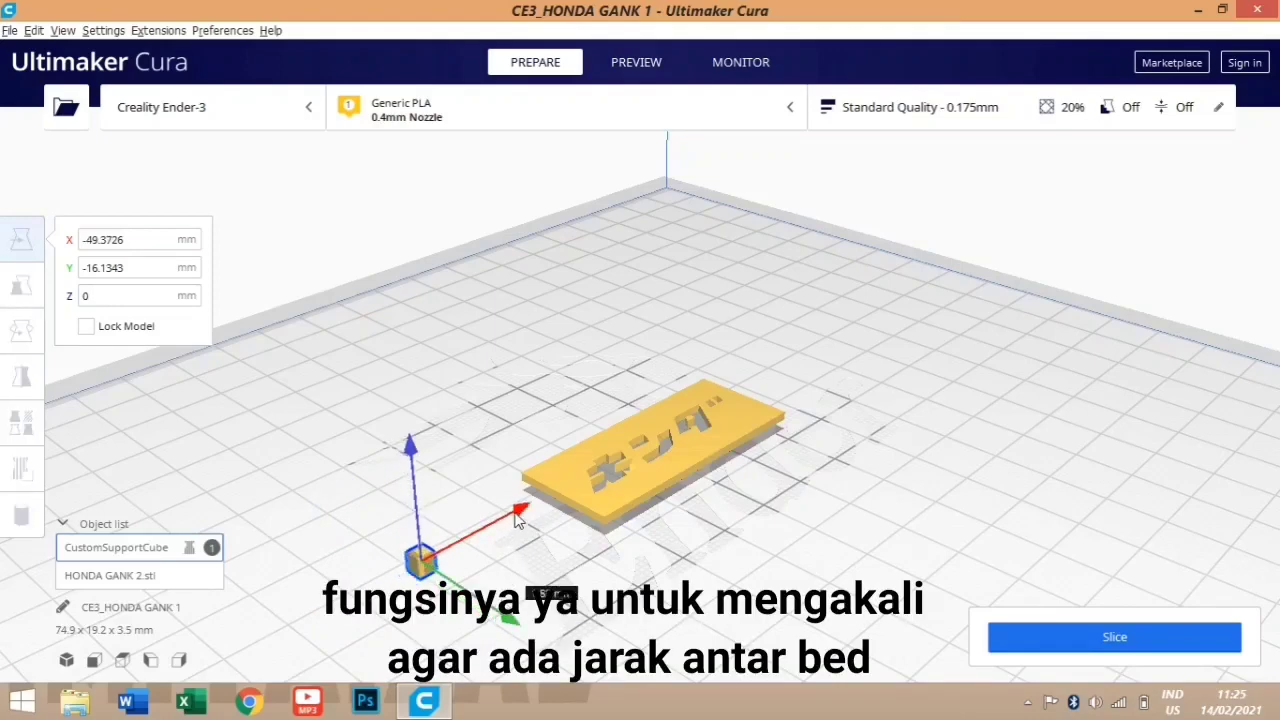
- Slice HONDA GANK 2 with its offset support cube and preview the toolpath up to layer 19
scroll(517, 513, "up", 3)
scroll(556, 454, "down", 1)
right_click_drag(556, 461, 666, 428)
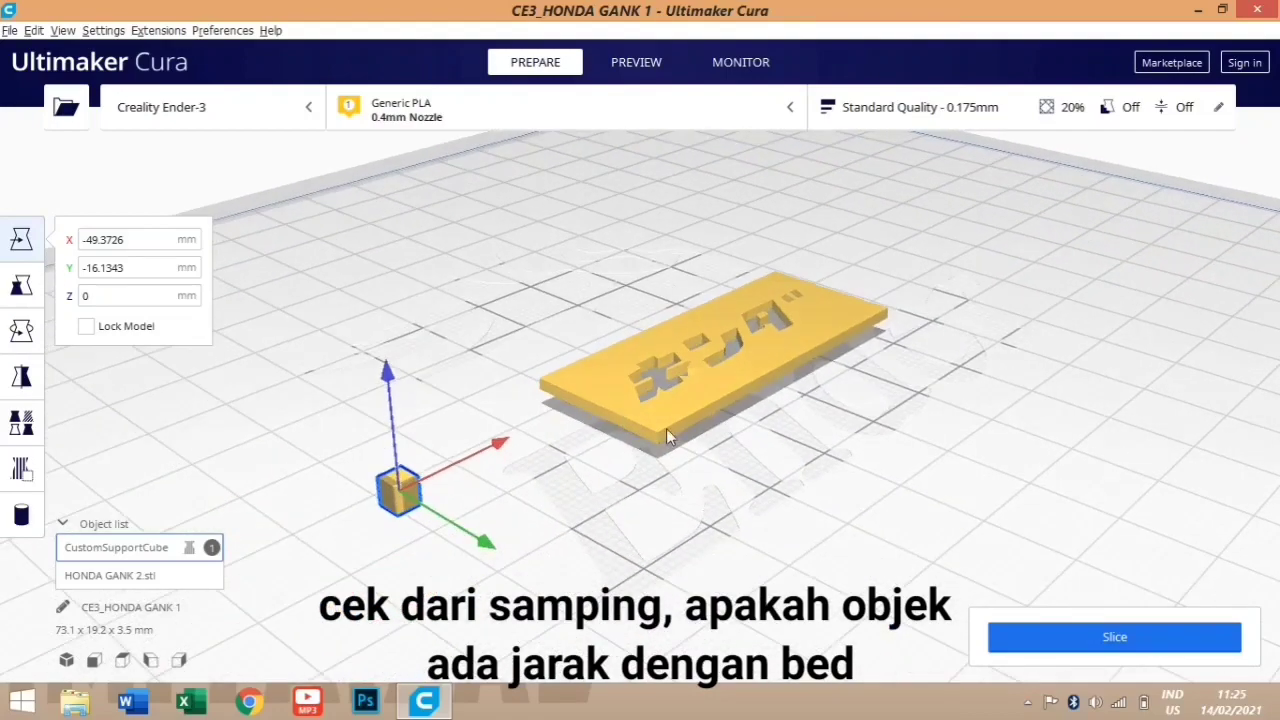
left_click(1018, 643)
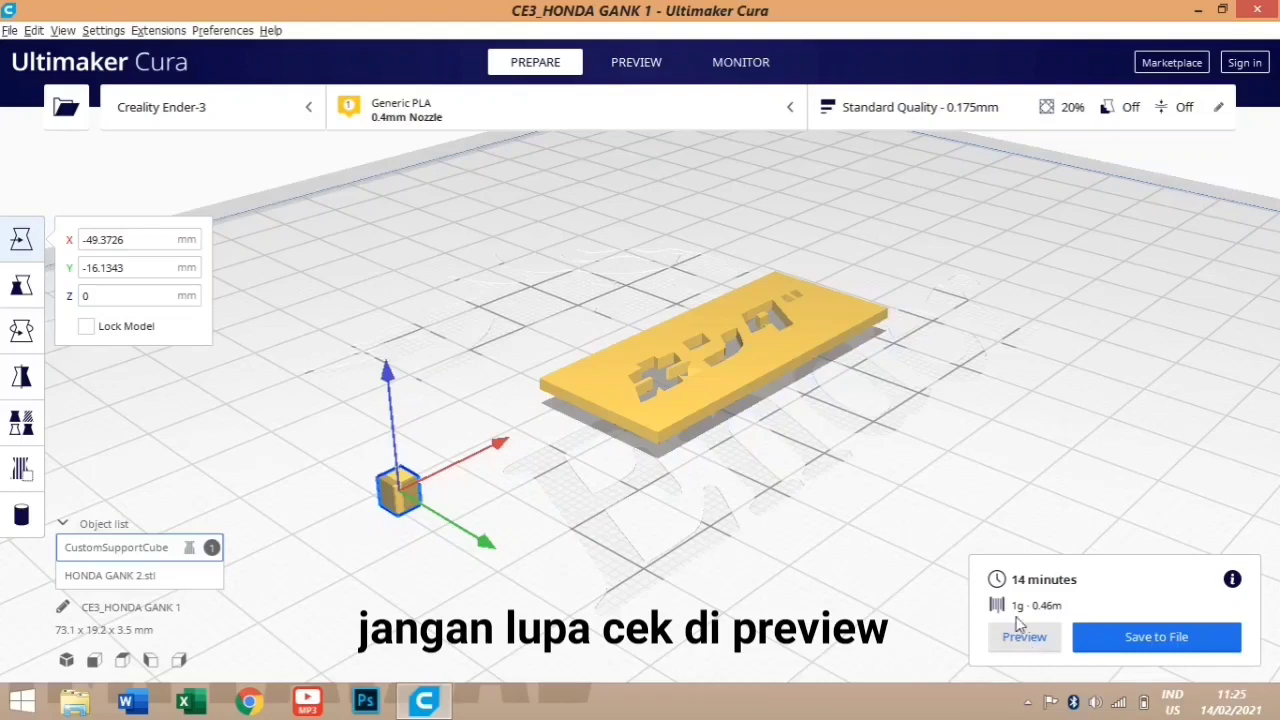
left_click(1021, 630)
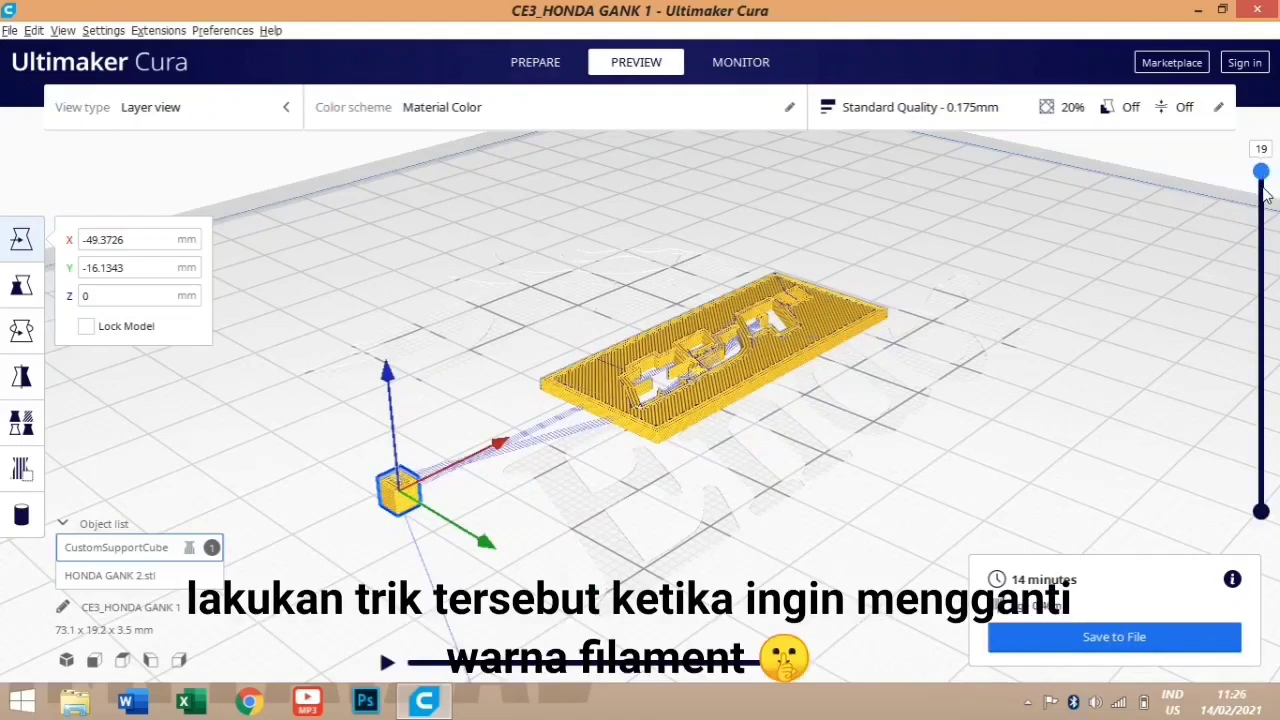
mouse_move(1265, 195)
left_mouse_down()
mouse_move(1267, 373)
mouse_move(1267, 173)
left_mouse_up()
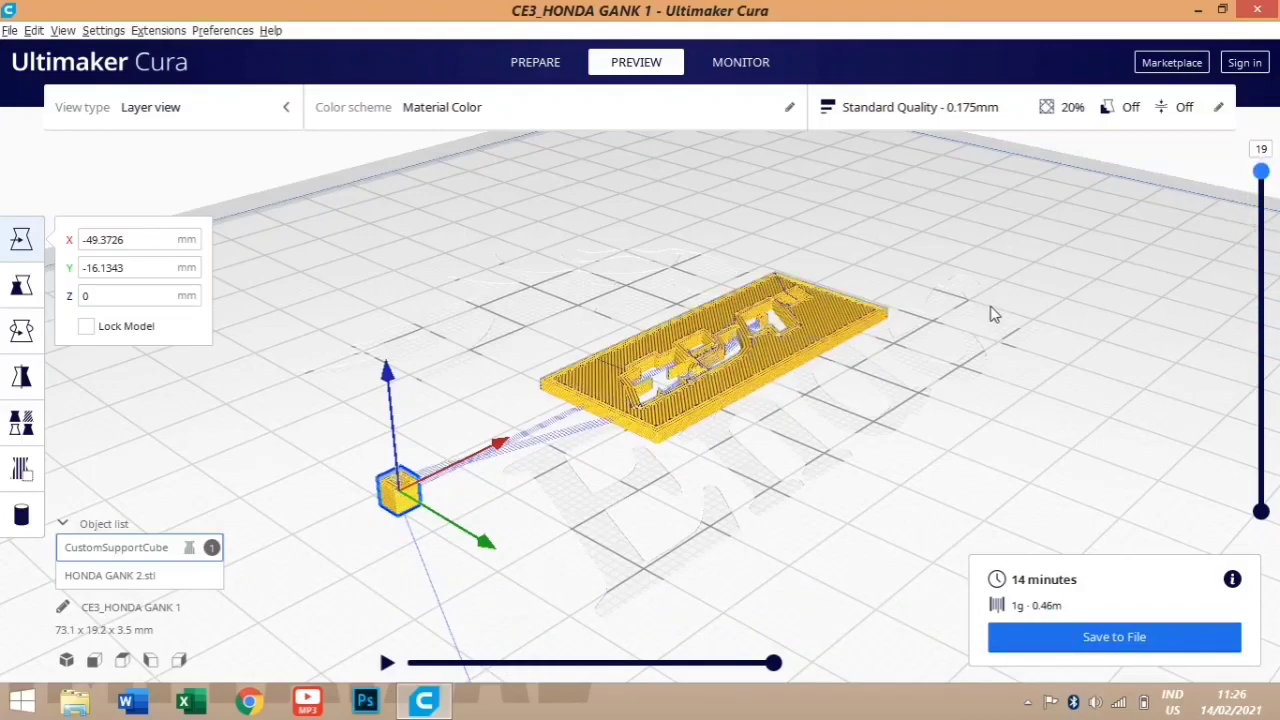
- Save the sliced second part as CE3_HONDA GANK 2.gcode in the CETAK folder, overwriting the existing file, and dismiss the notification
left_click(1100, 637)
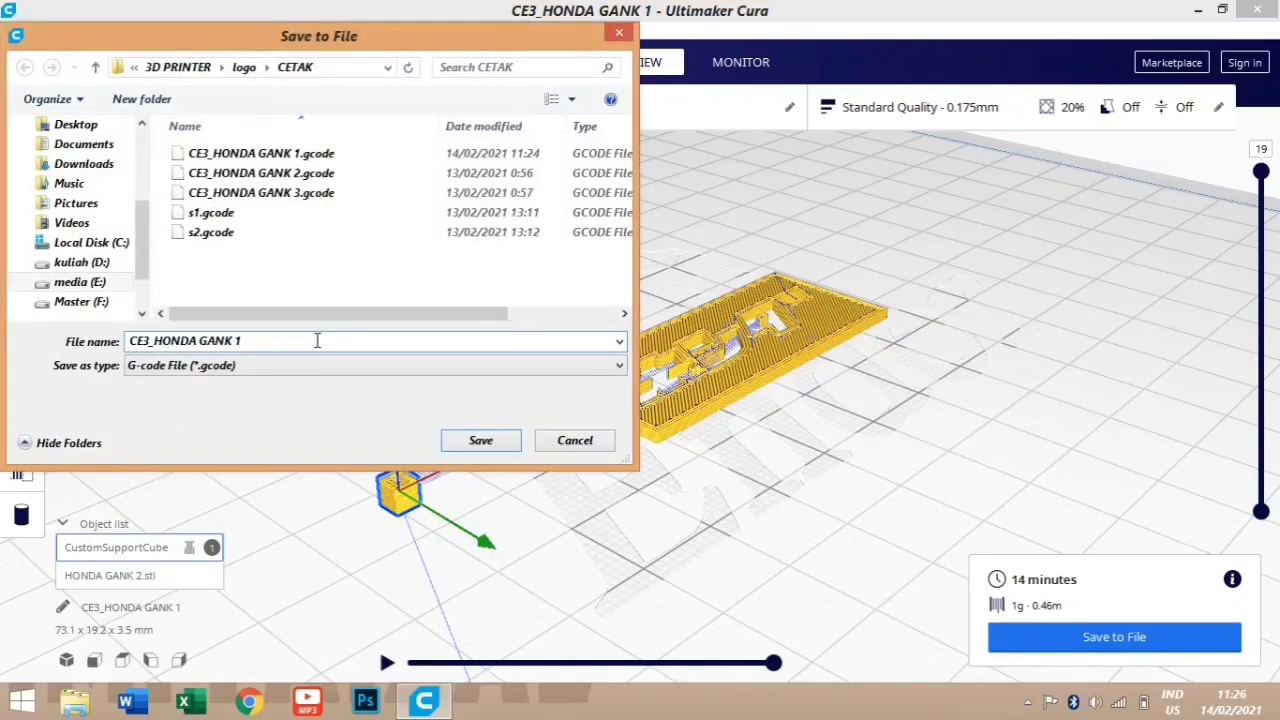
left_click(310, 176)
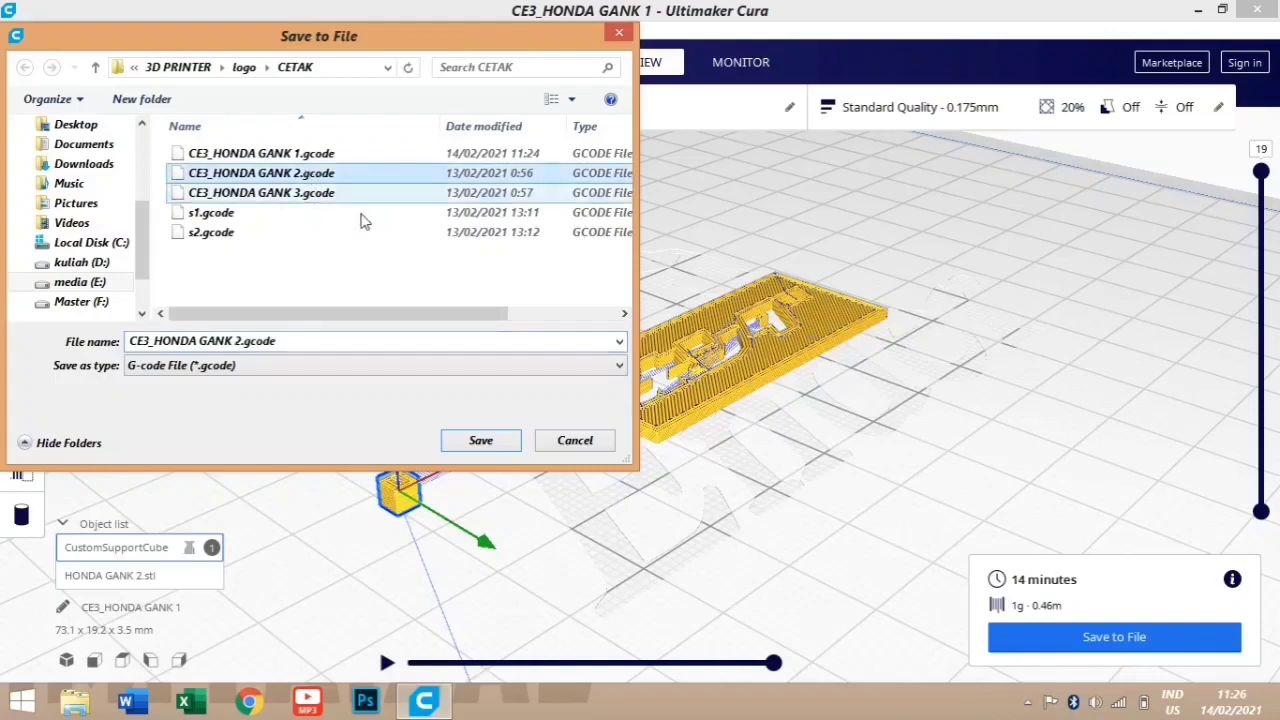
left_click(505, 440)
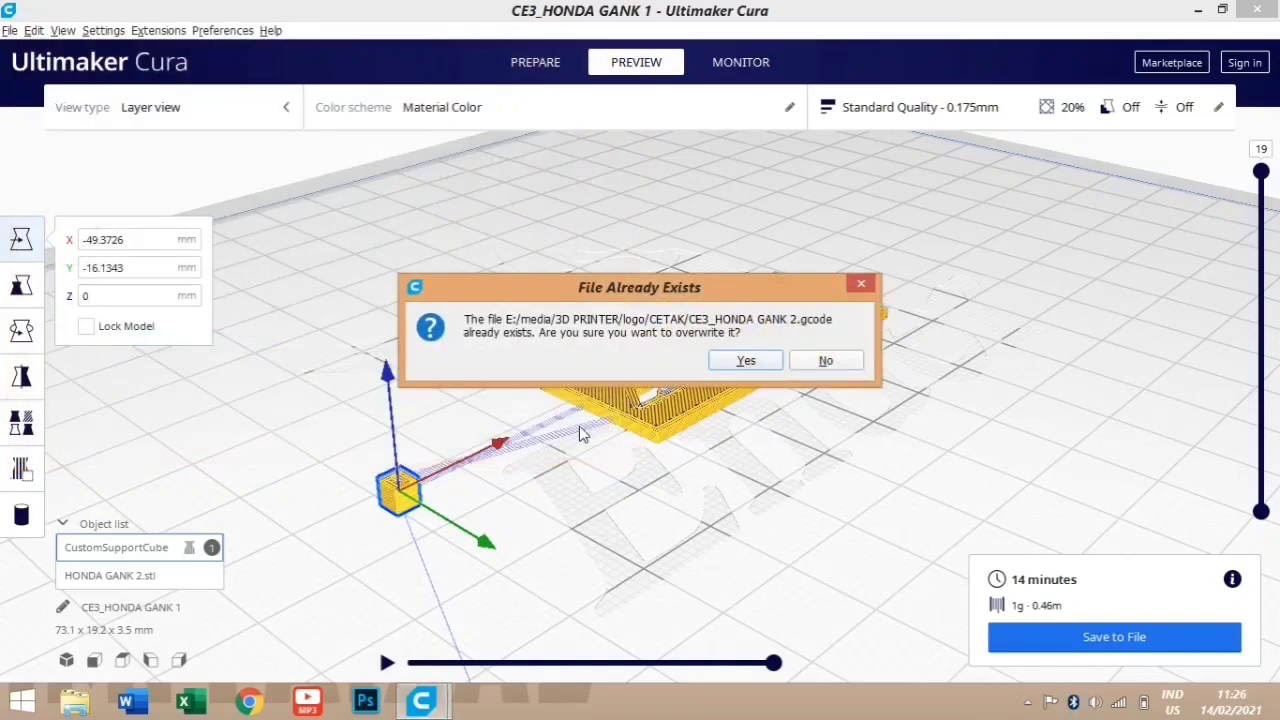
left_click(742, 362)
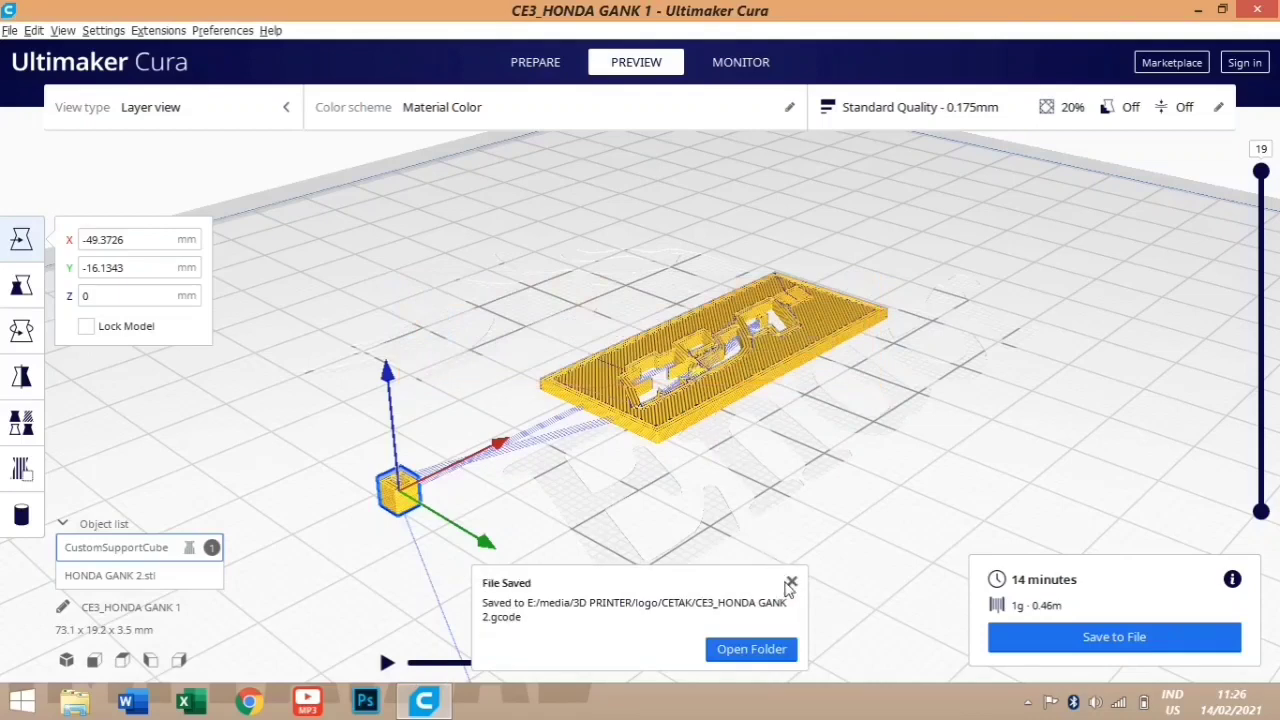
left_click(791, 582)
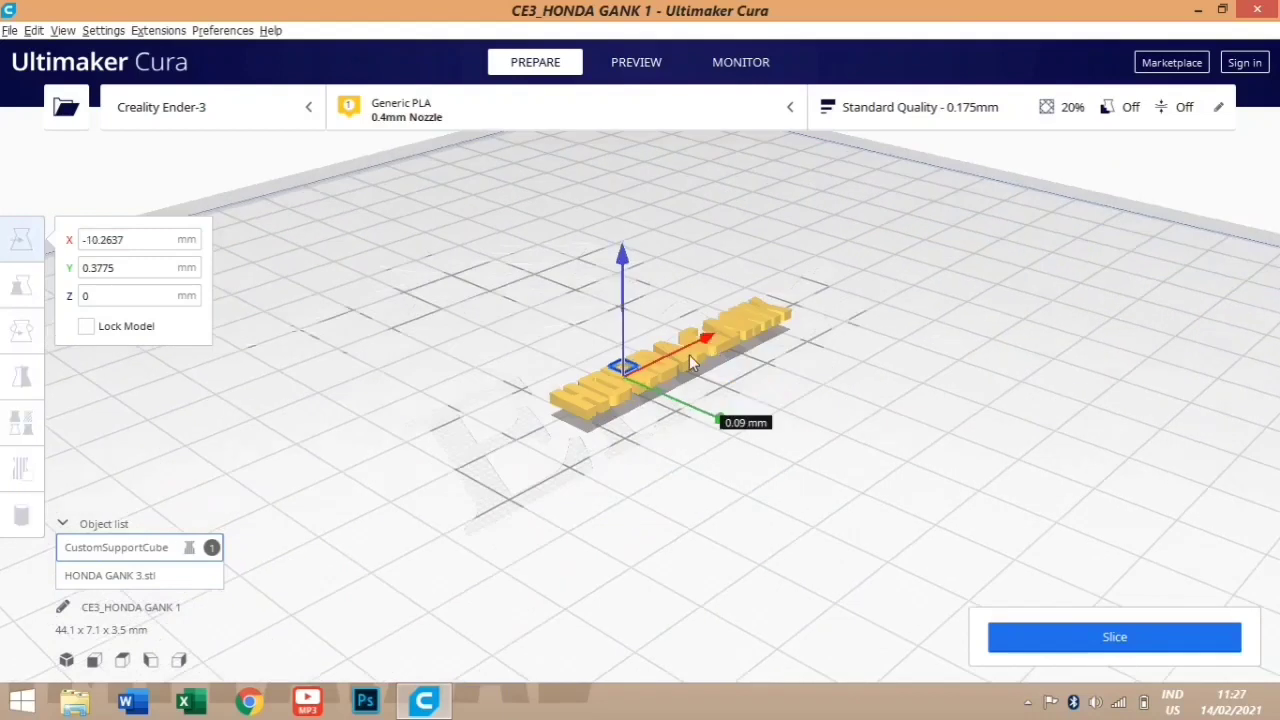
- Move the custom support cube clear of the HONDA GANK 3 lettering, to about X -42.7 mm, Y 2.1 mm
left_click_drag(575, 540, 539, 527)
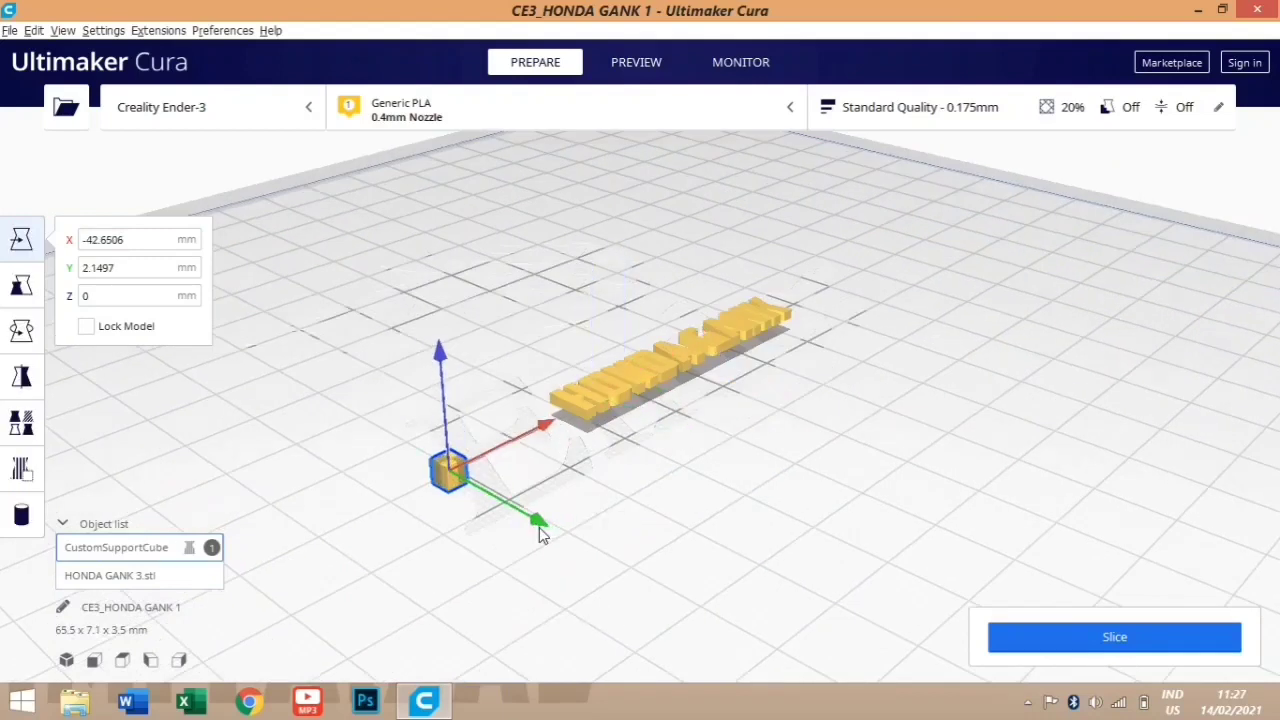